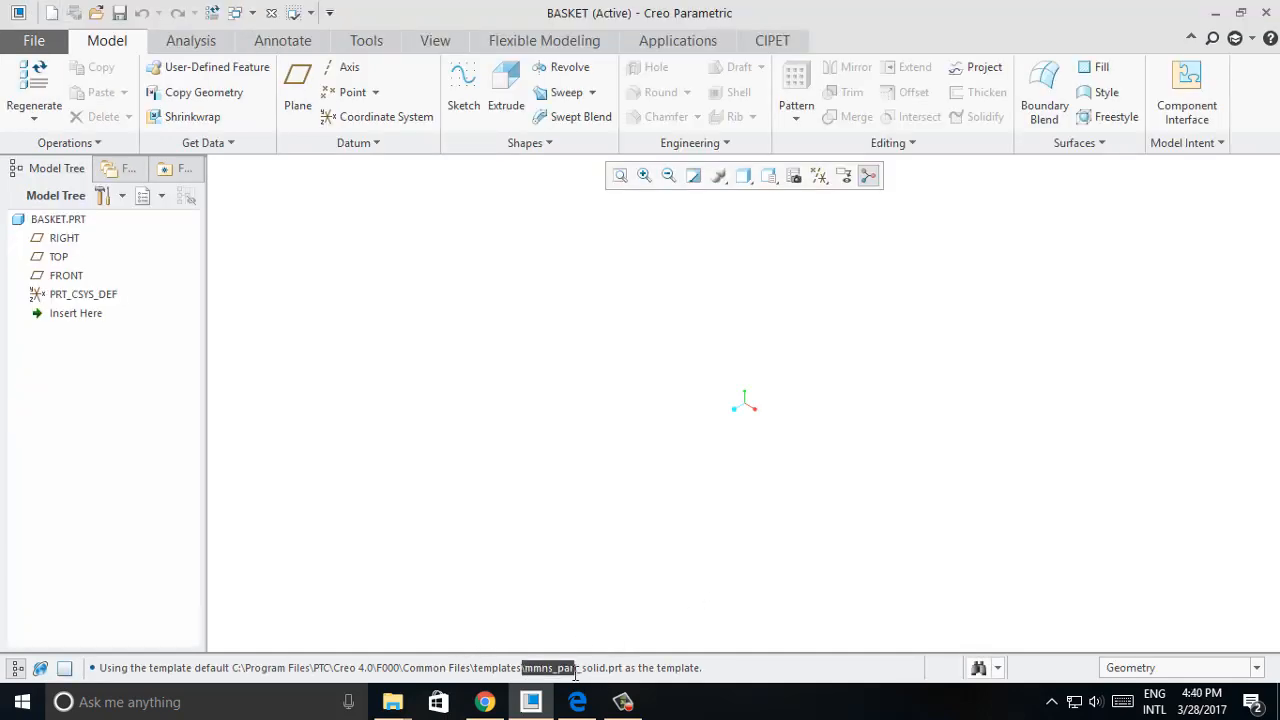
# Turn on the display of datum planes in the graphics view.
pyautogui.moveTo(575, 672); pyautogui.dragTo(703, 651)
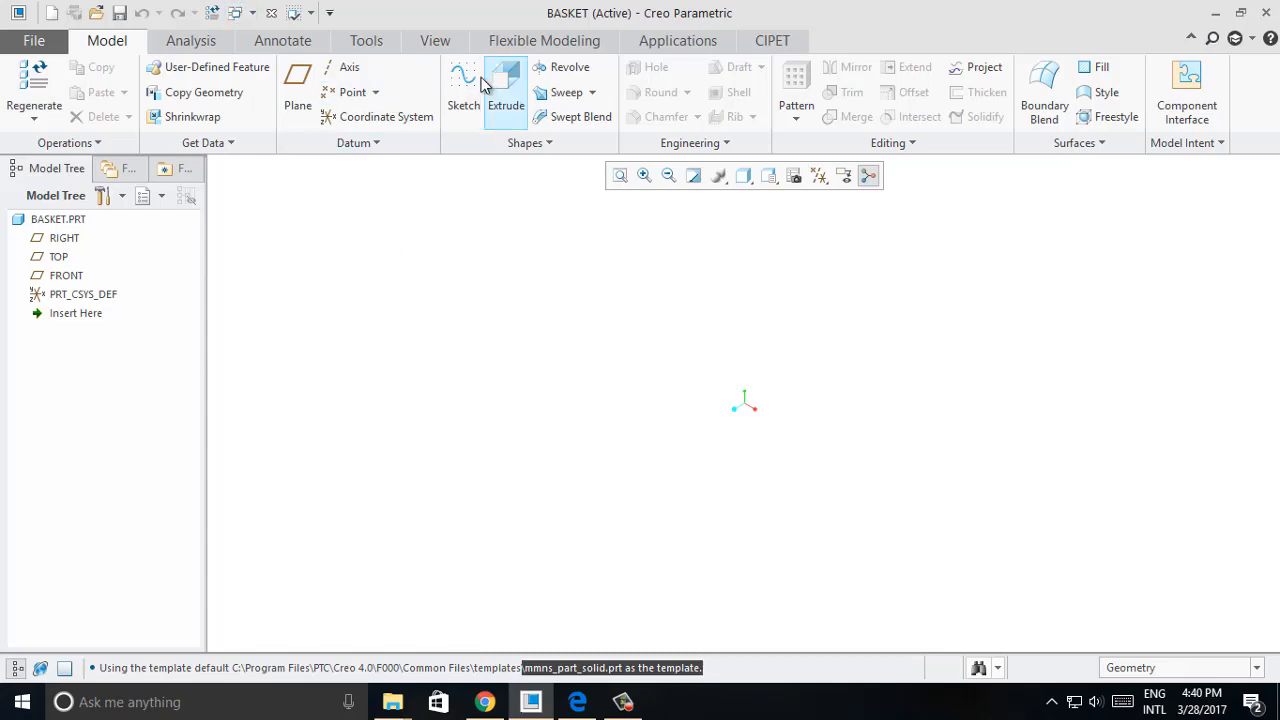
pyautogui.click(817, 176)
pyautogui.click(772, 281)
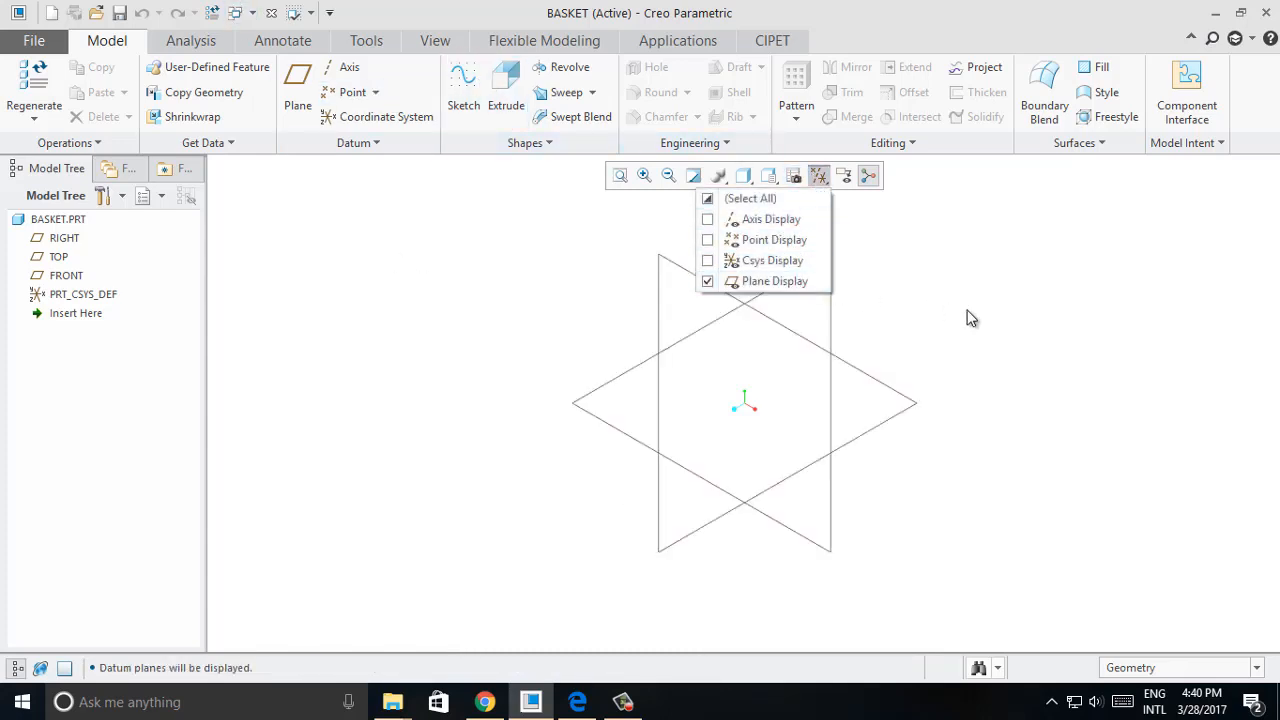
# Start an extrude on the TOP plane and sketch a centre-axis ellipse at the origin, about 231.54 by 107.98 mm.
pyautogui.click(506, 84)
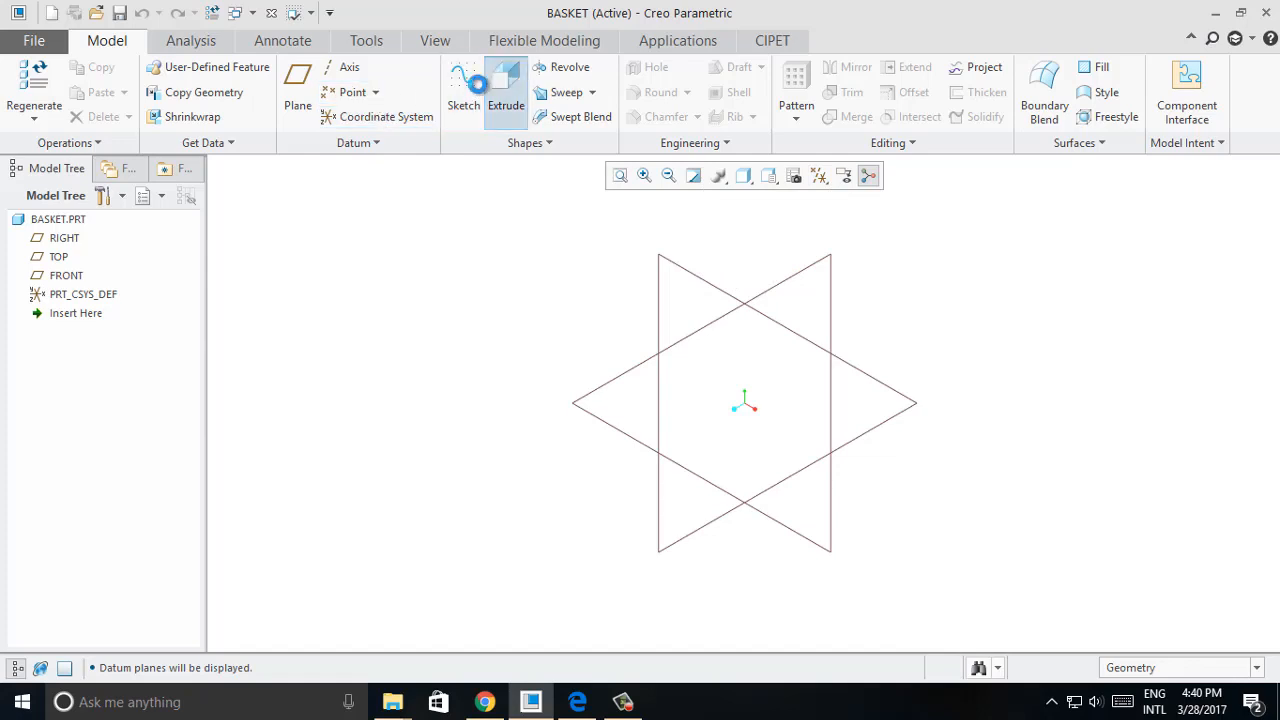
pyautogui.click(625, 385)
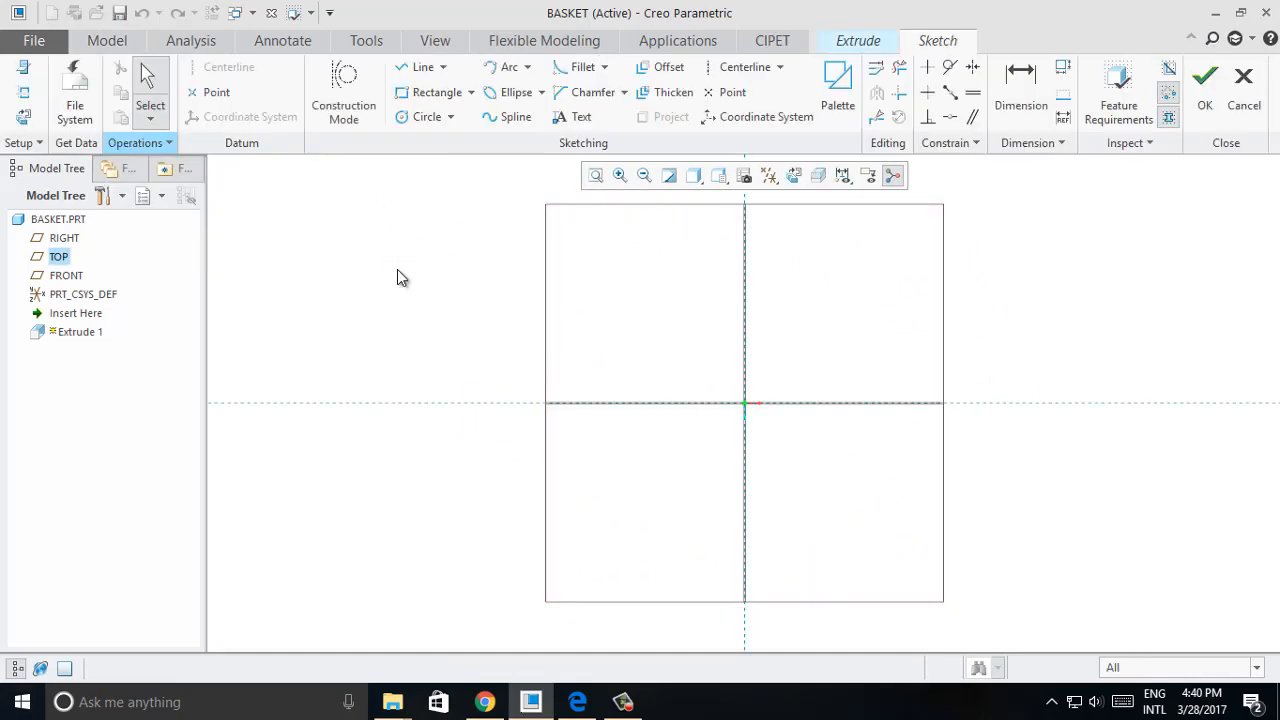
pyautogui.click(541, 92)
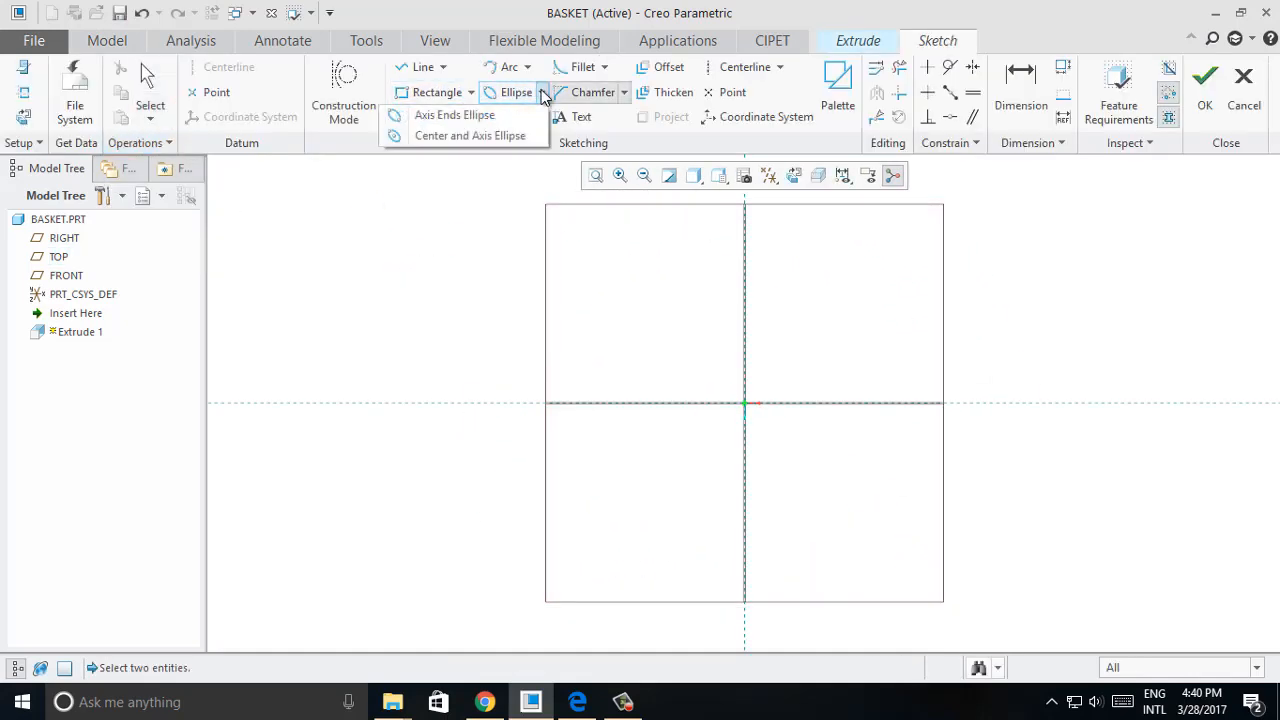
pyautogui.click(484, 116)
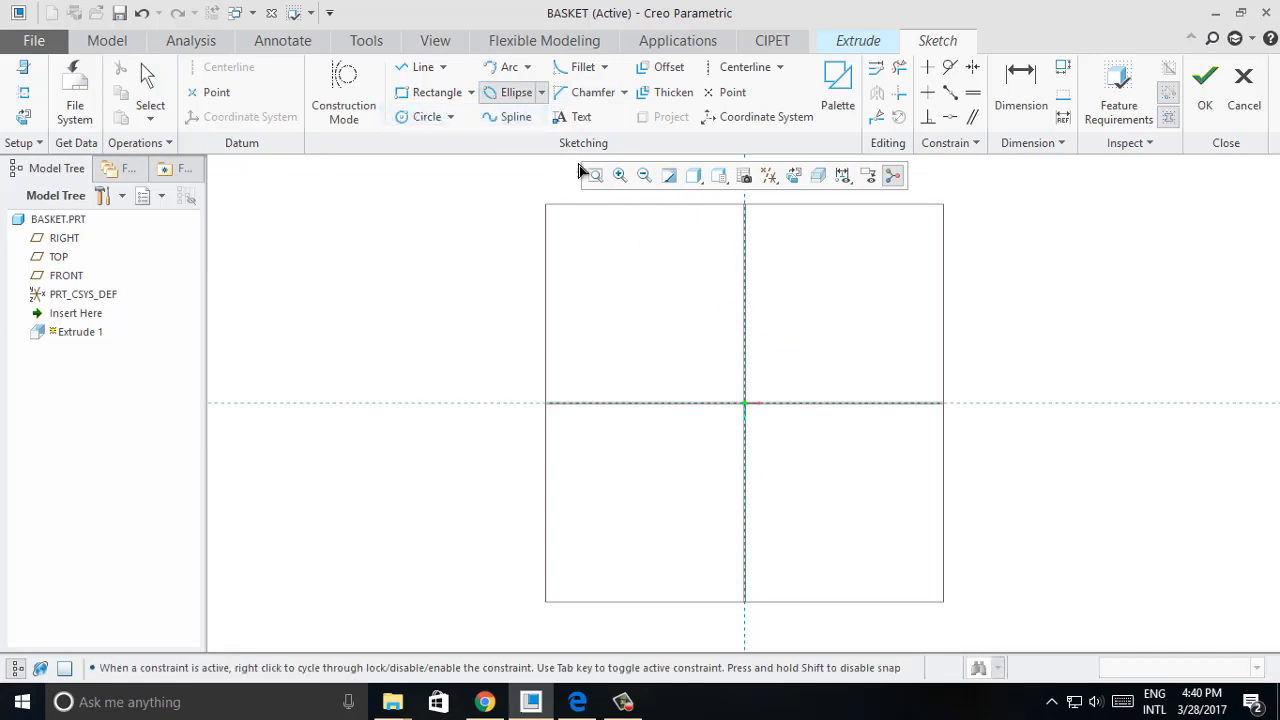
pyautogui.click(541, 92)
pyautogui.click(505, 134)
pyautogui.click(832, 356)
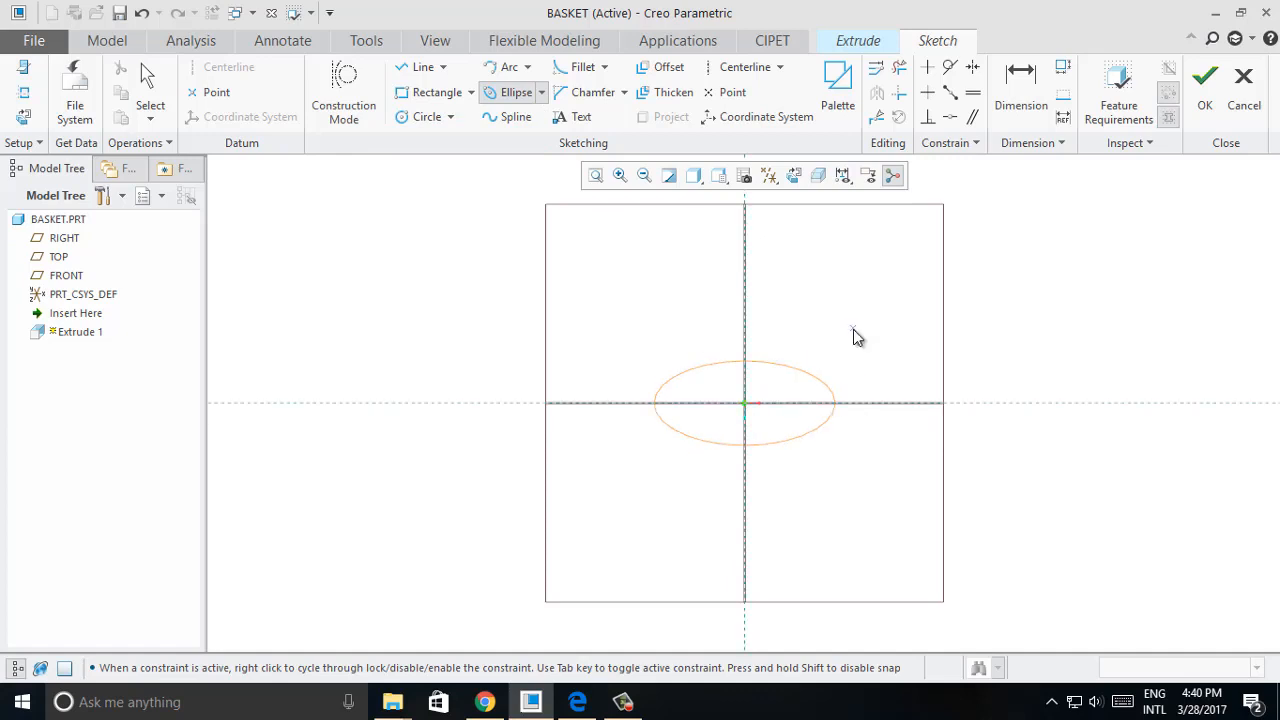
pyautogui.middleClick(853, 331)
# Move the ellipse's dimensions outside the shape and set its height to 120 mm and its width to 200 mm.
pyautogui.scroll(-2, 772, 388)
pyautogui.scroll(-2, 776, 396)
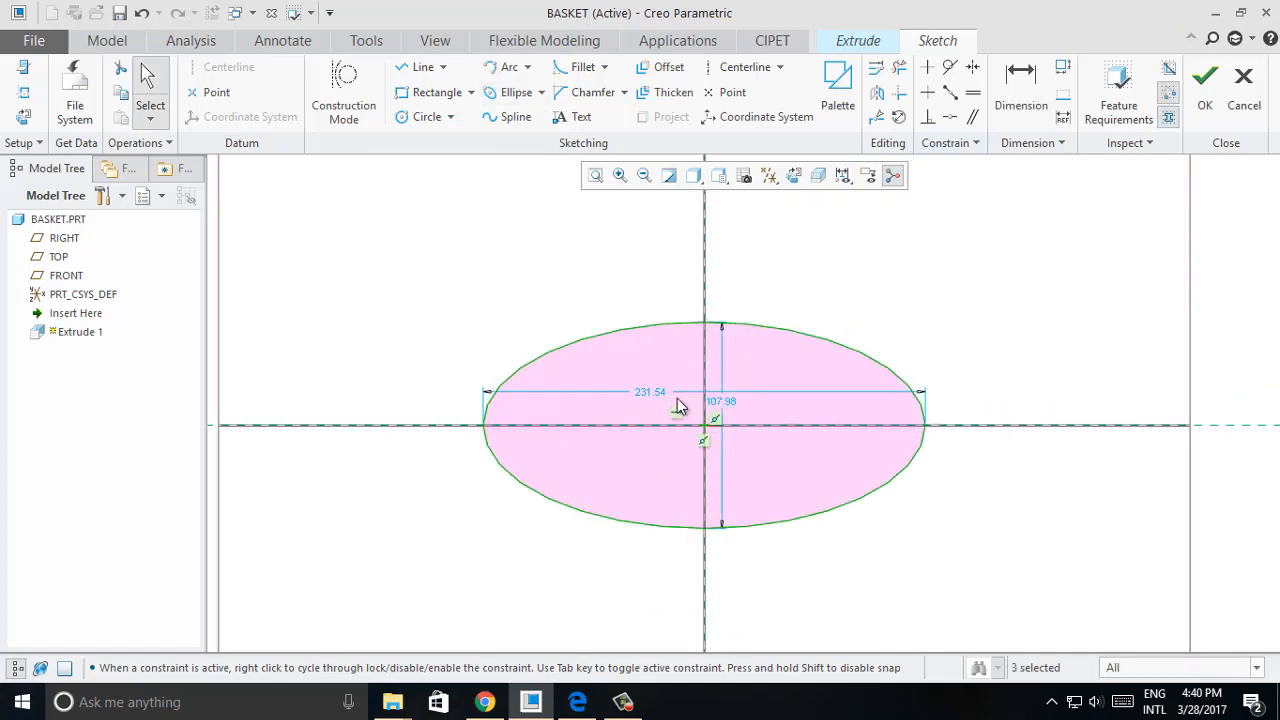
pyautogui.moveTo(657, 388); pyautogui.dragTo(674, 288)
pyautogui.moveTo(728, 406); pyautogui.dragTo(506, 352)
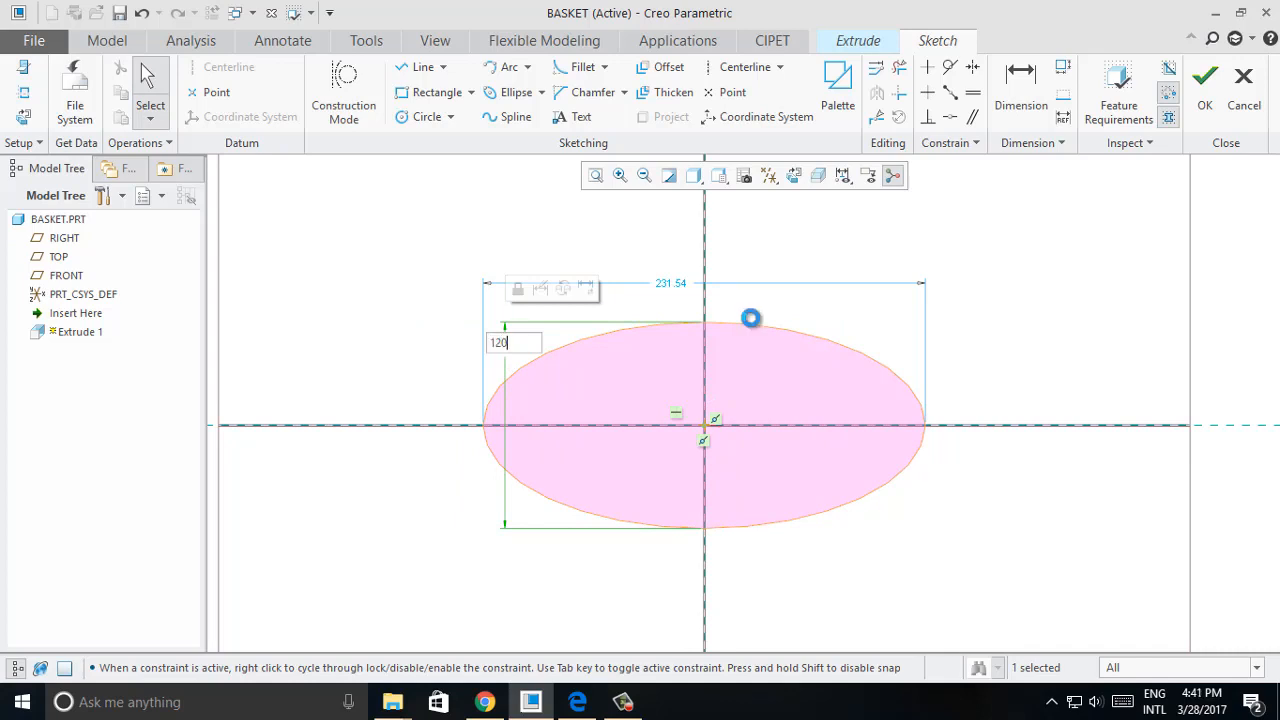
pyautogui.press('Return')
pyautogui.doubleClick(716, 262)
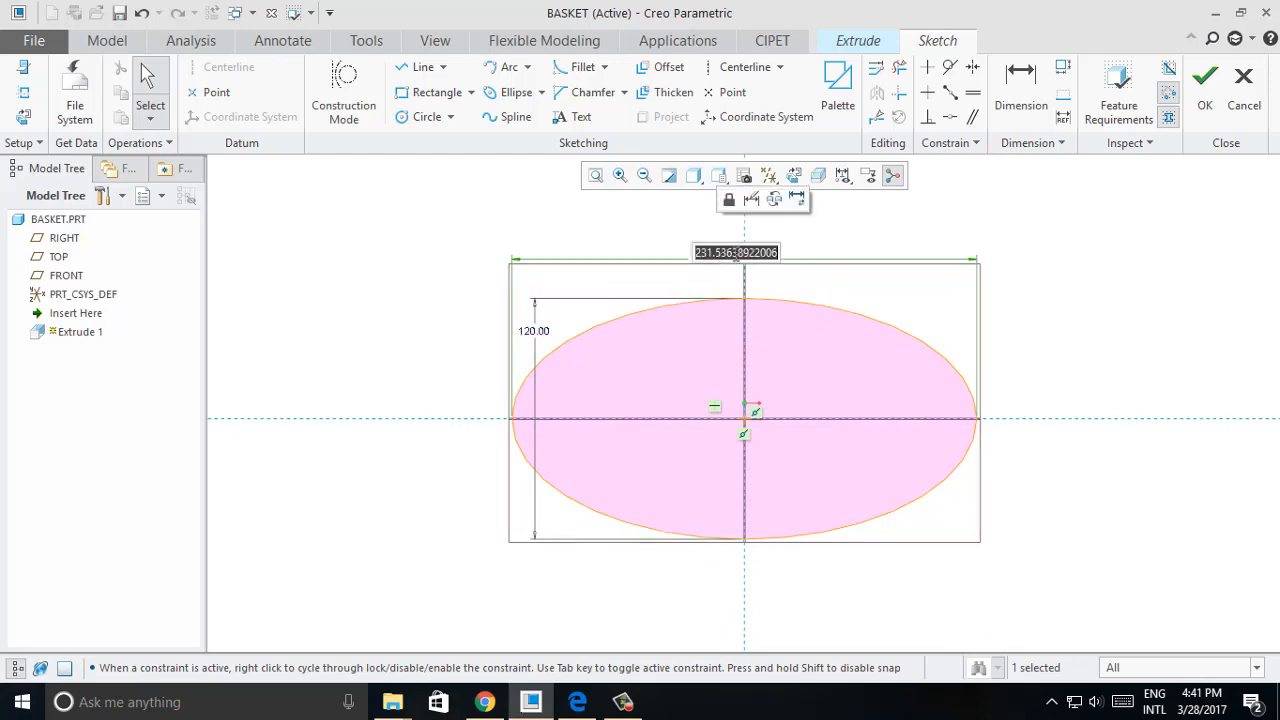
pyautogui.write('200')
pyautogui.press('Return')
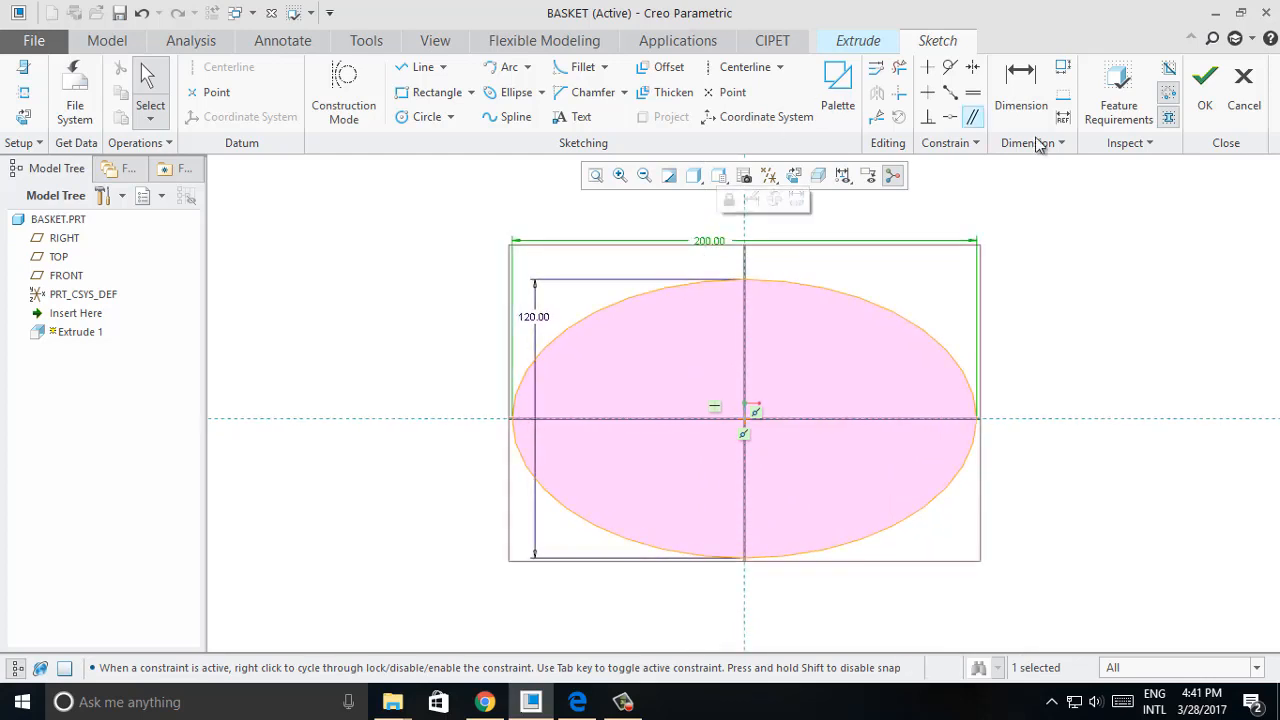
# Accept the ellipse sketch and set the extrusion depth to 120 mm.
pyautogui.hotkey('ctrl', 'd')
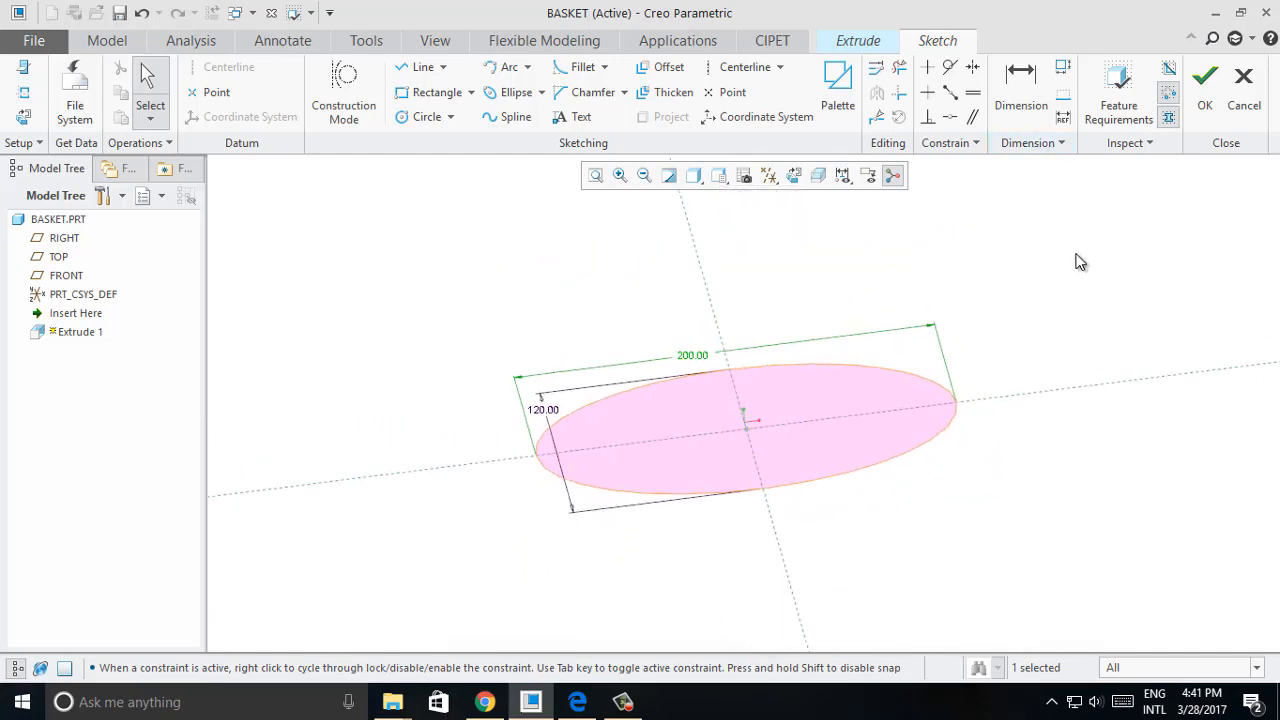
pyautogui.click(1205, 100)
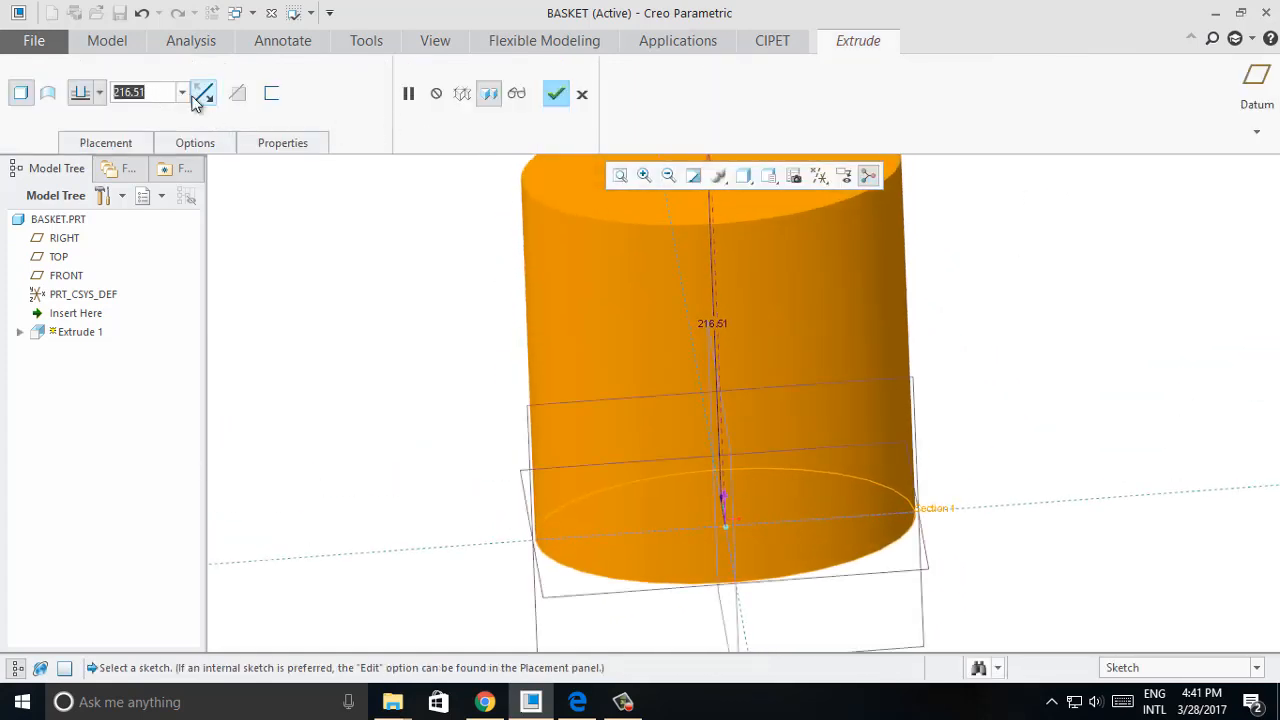
pyautogui.write('120')
pyautogui.press('Return')
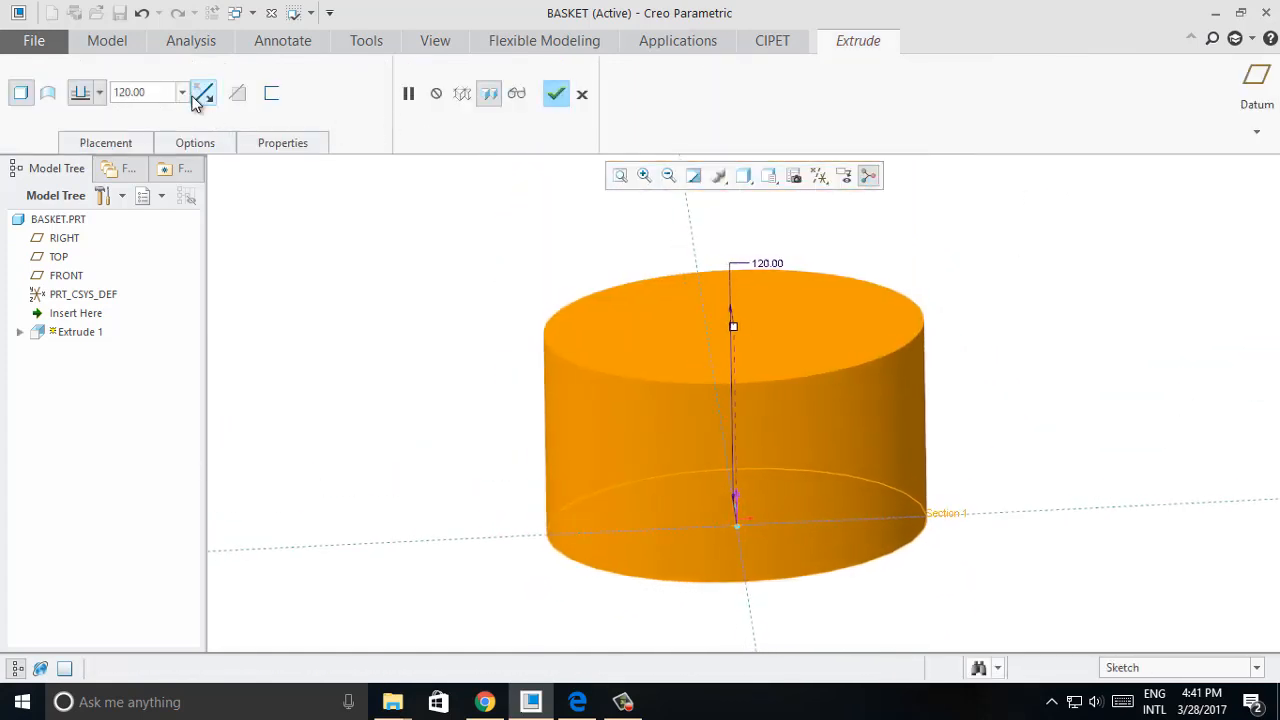
# Add a 15-degree taper to the elliptical extrusion so the walls flare outward toward the upper rim.
pyautogui.click(106, 143)
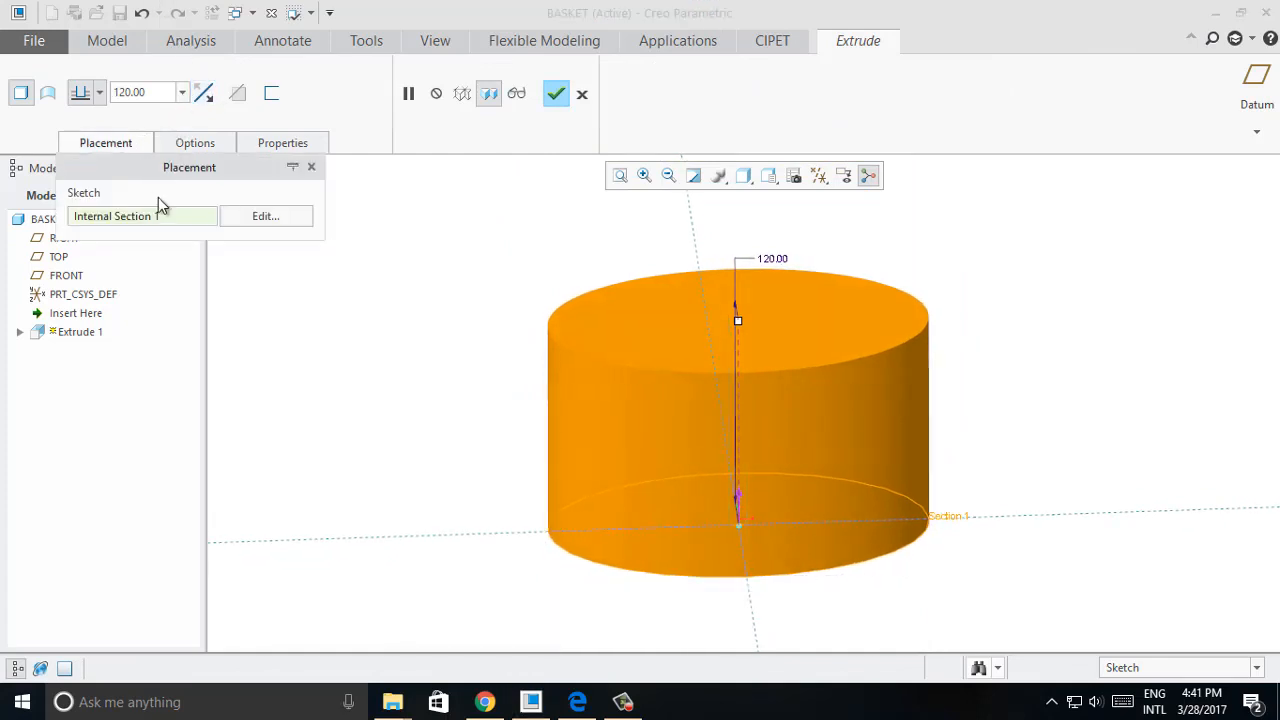
pyautogui.click(198, 146)
pyautogui.moveTo(628, 322); pyautogui.dragTo(668, 306, button='middle')
pyautogui.moveTo(708, 527)
pyautogui.mouseDown()
pyautogui.moveTo(690, 533)
pyautogui.moveTo(718, 541)
pyautogui.mouseUp()
pyautogui.moveTo(718, 541); pyautogui.dragTo(651, 563, button='middle')
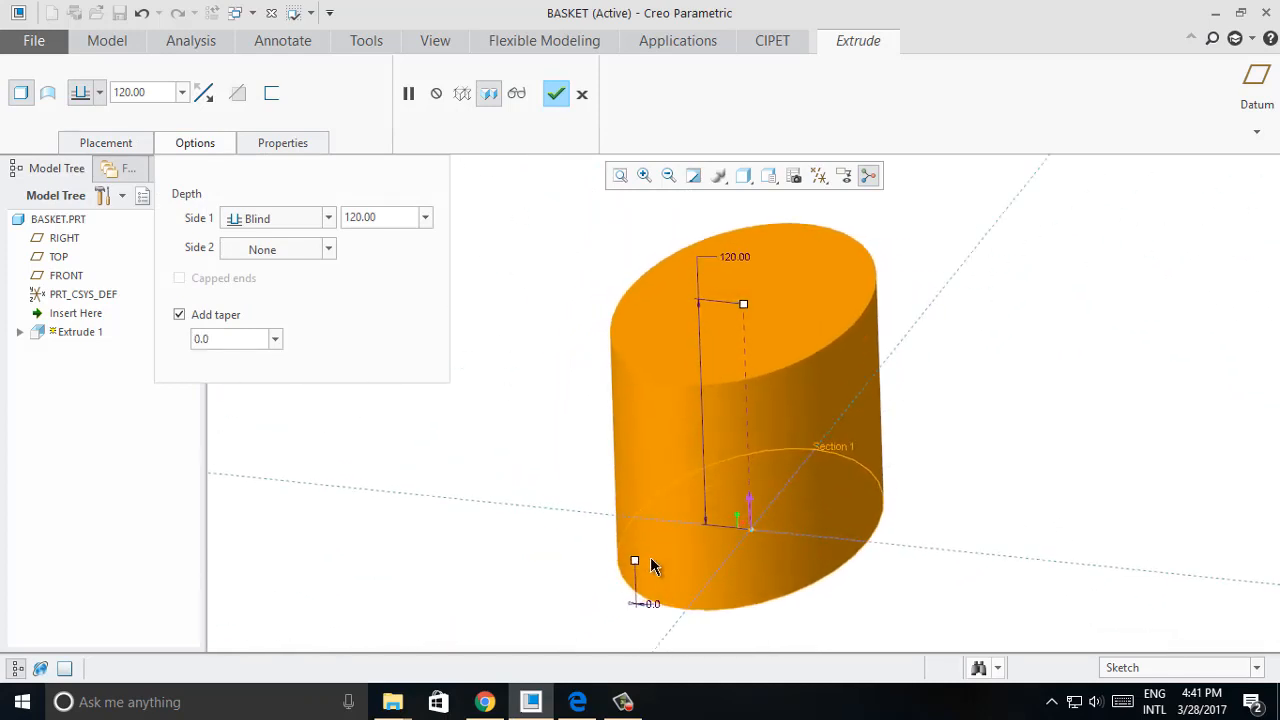
pyautogui.moveTo(651, 563)
pyautogui.mouseDown()
pyautogui.moveTo(634, 560)
pyautogui.moveTo(643, 565)
pyautogui.mouseUp()
pyautogui.moveTo(643, 565); pyautogui.dragTo(757, 590, button='middle')
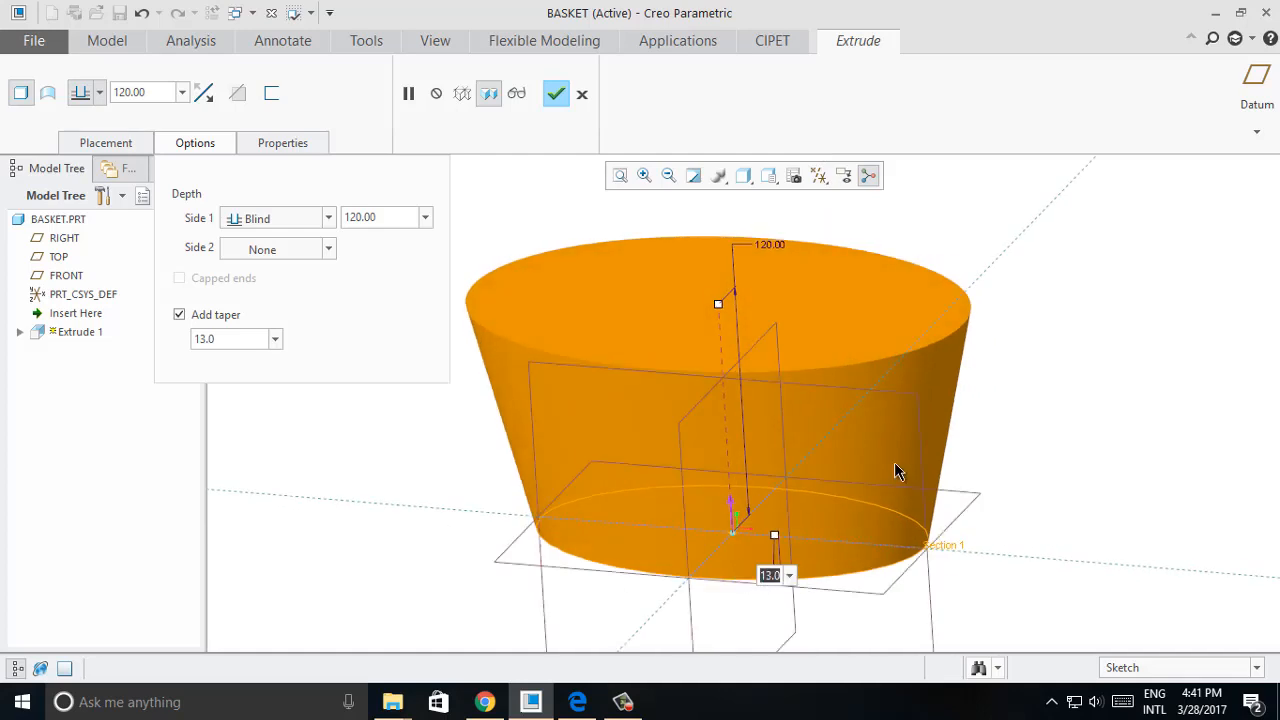
pyautogui.write('15')
pyautogui.press('Return')
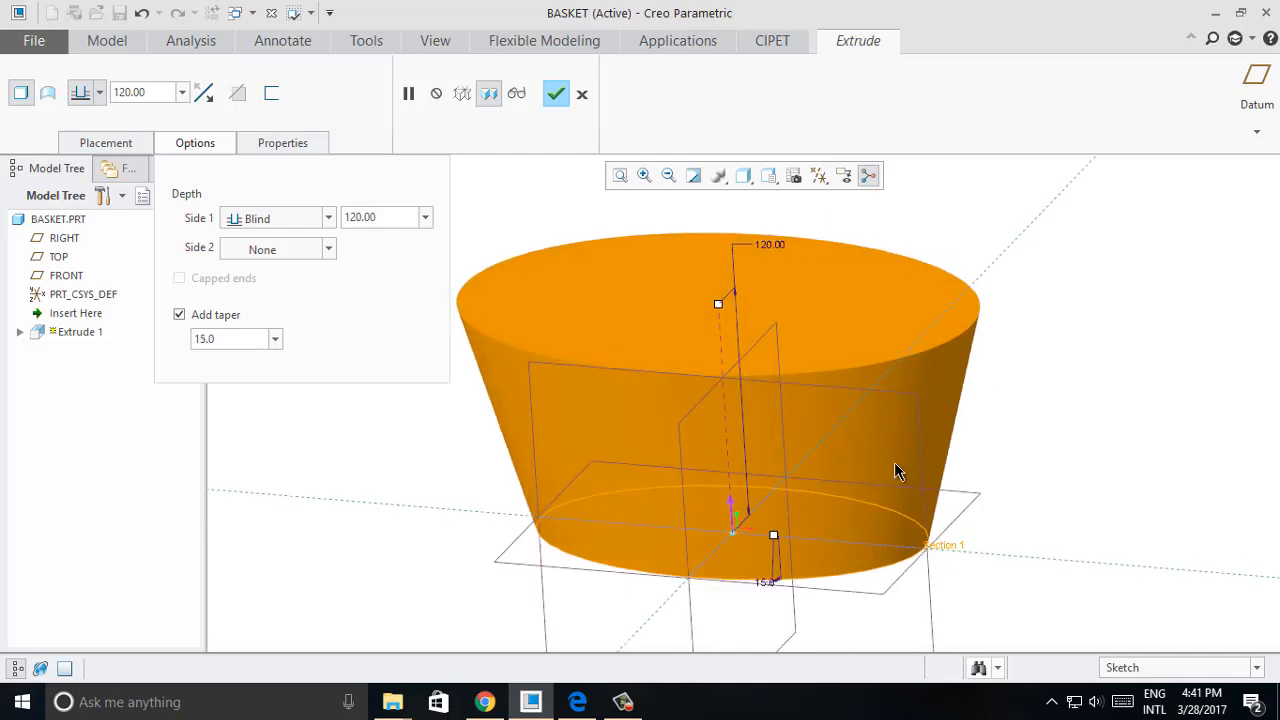
# Change the tapered extrusion from a solid to an open-ended surface and complete the feature.
pyautogui.moveTo(894, 463); pyautogui.dragTo(896, 464, button='middle')
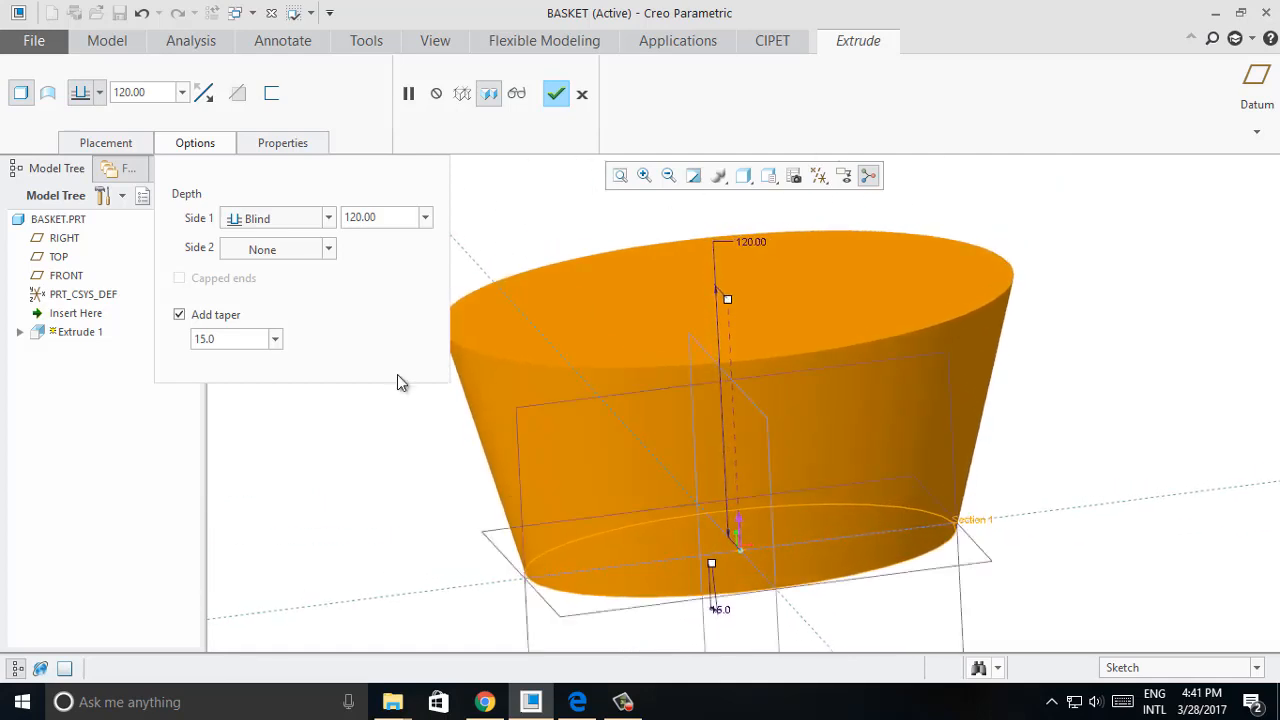
pyautogui.scroll(3, 291, 283)
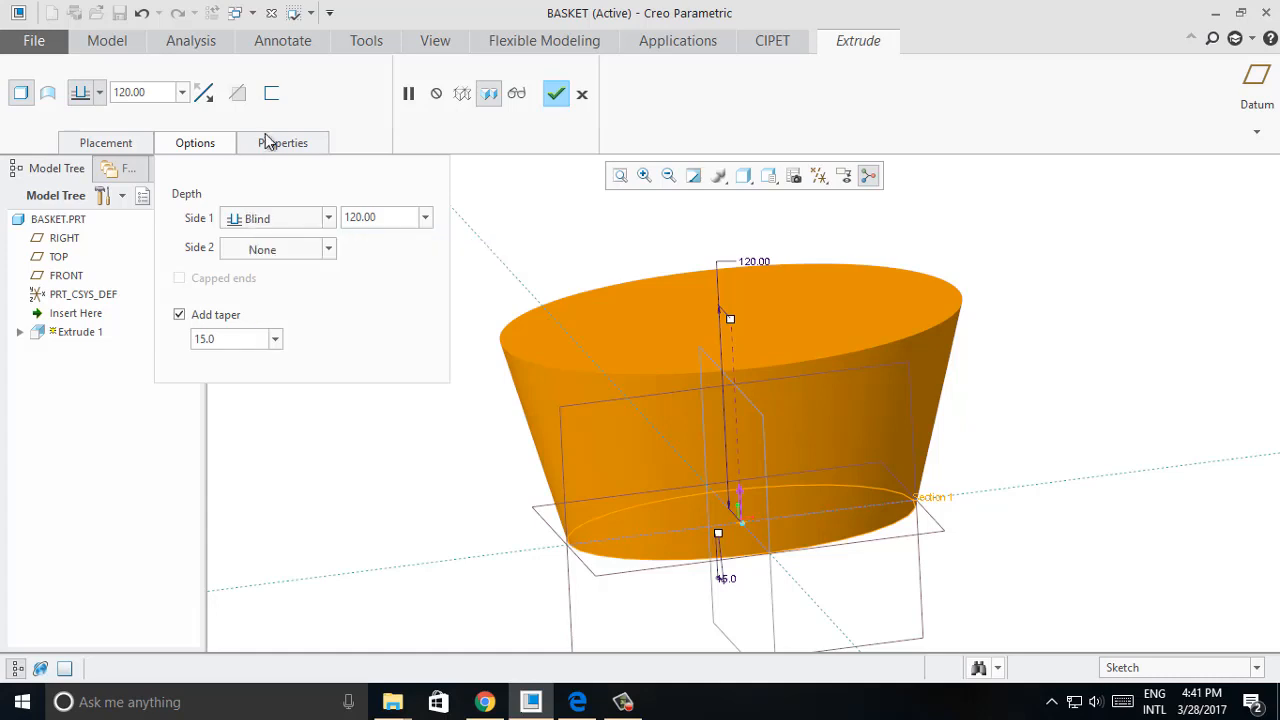
pyautogui.click(47, 92)
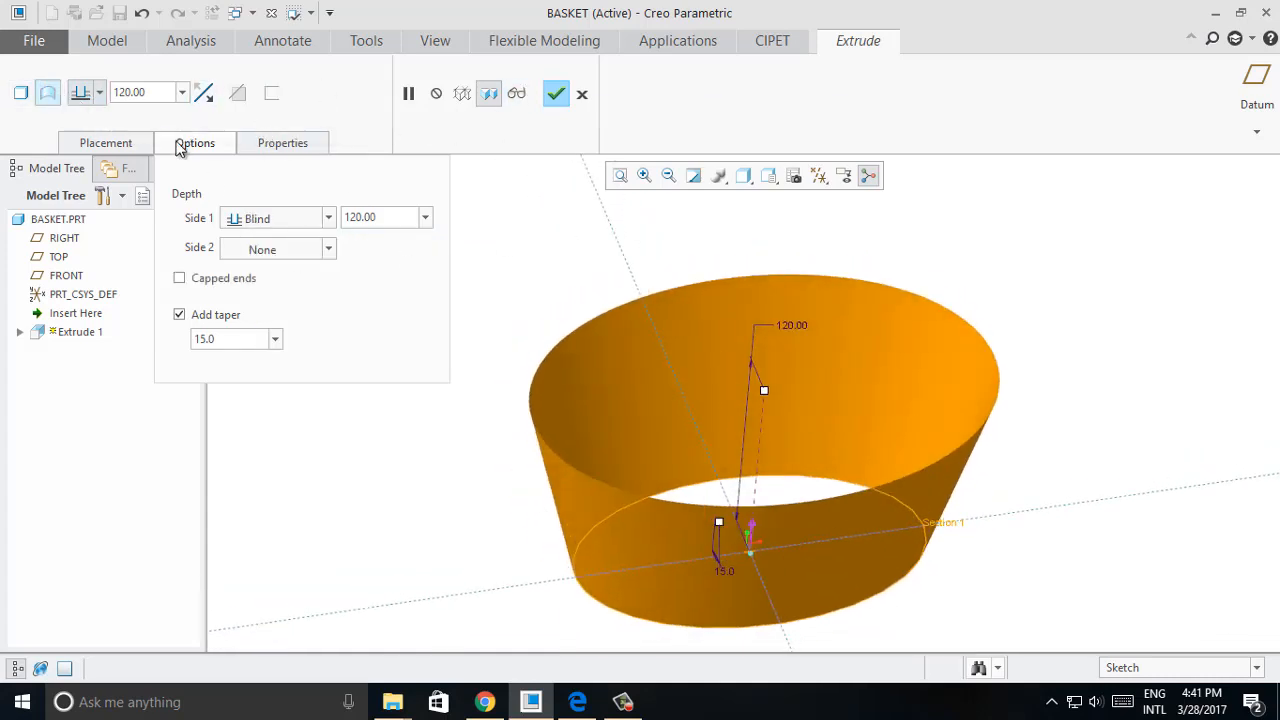
pyautogui.click(180, 143)
pyautogui.click(195, 143)
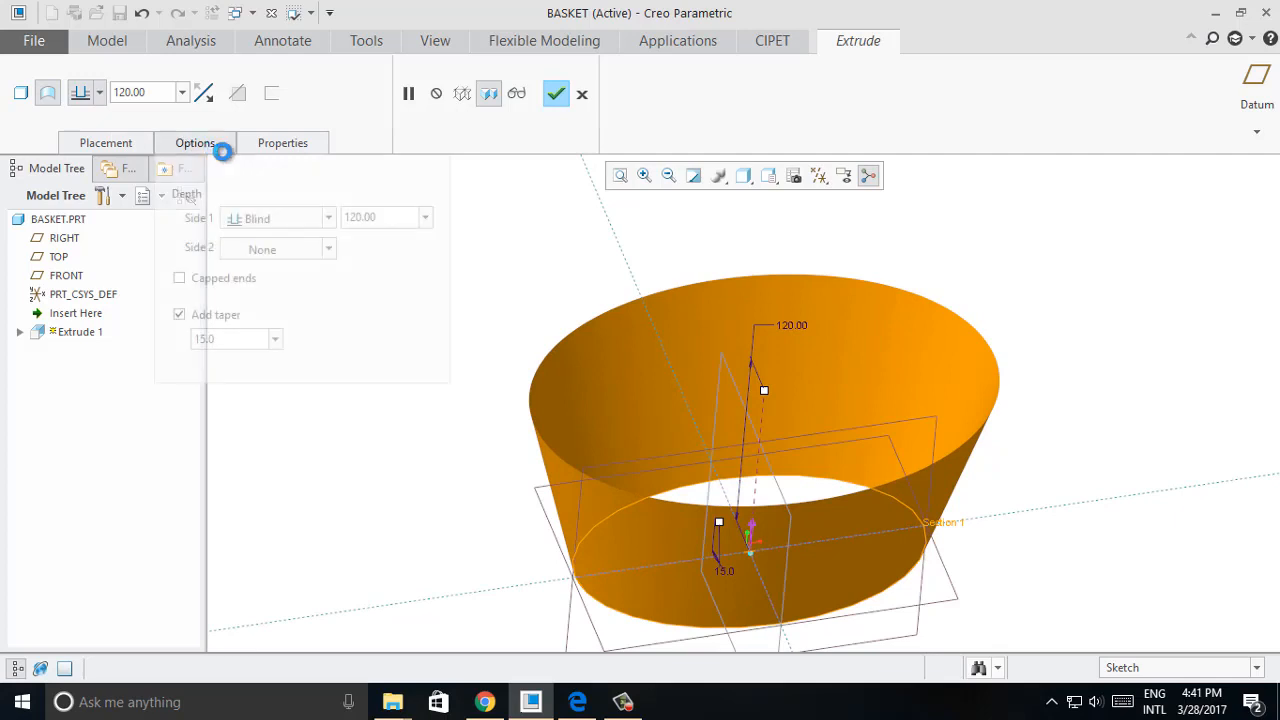
pyautogui.click(280, 143)
pyautogui.click(122, 142)
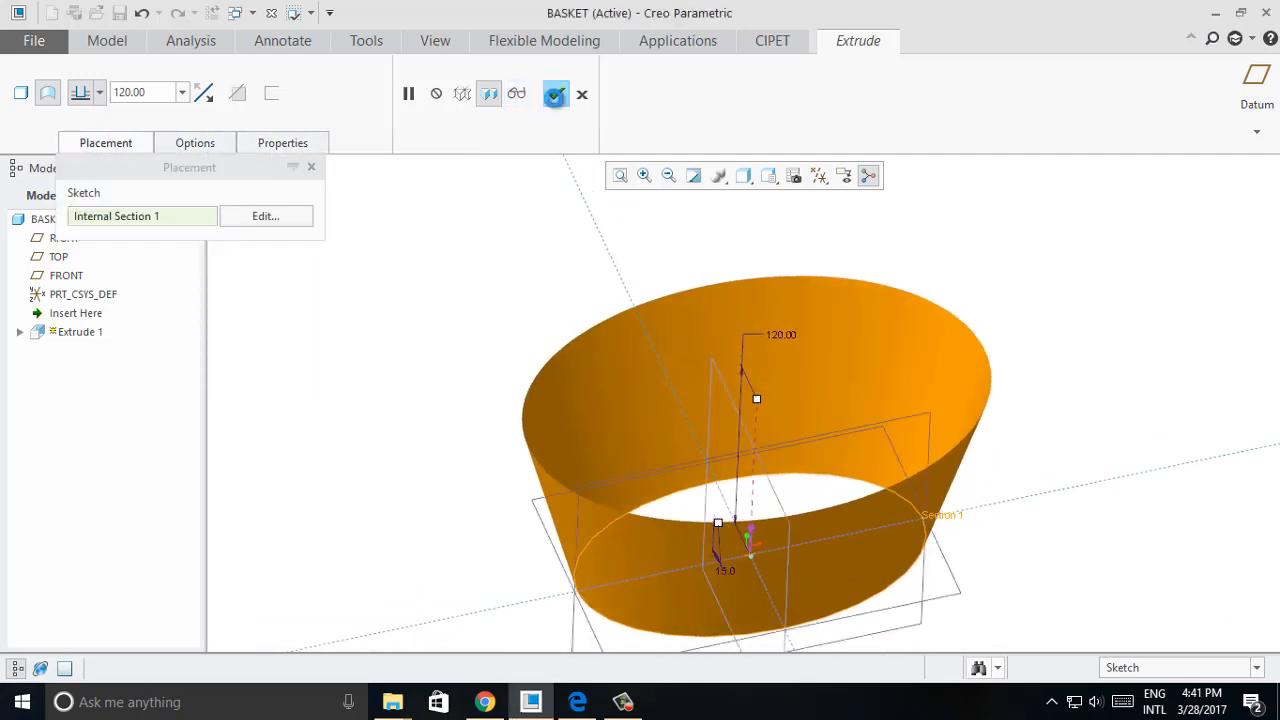
pyautogui.click(556, 93)
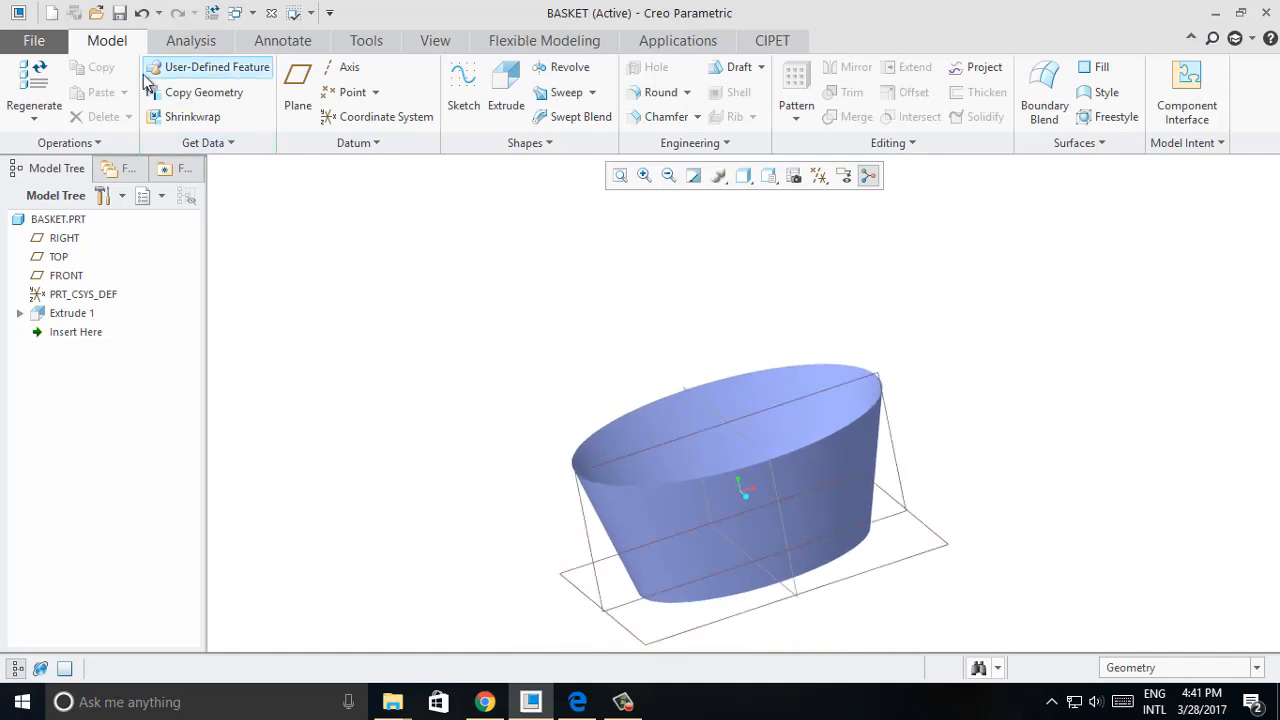
# Start a second extrude on the FRONT plane and sketch a line from the basket's upper right corner down to its left wall, about 10.58 degrees.
pyautogui.click(506, 90)
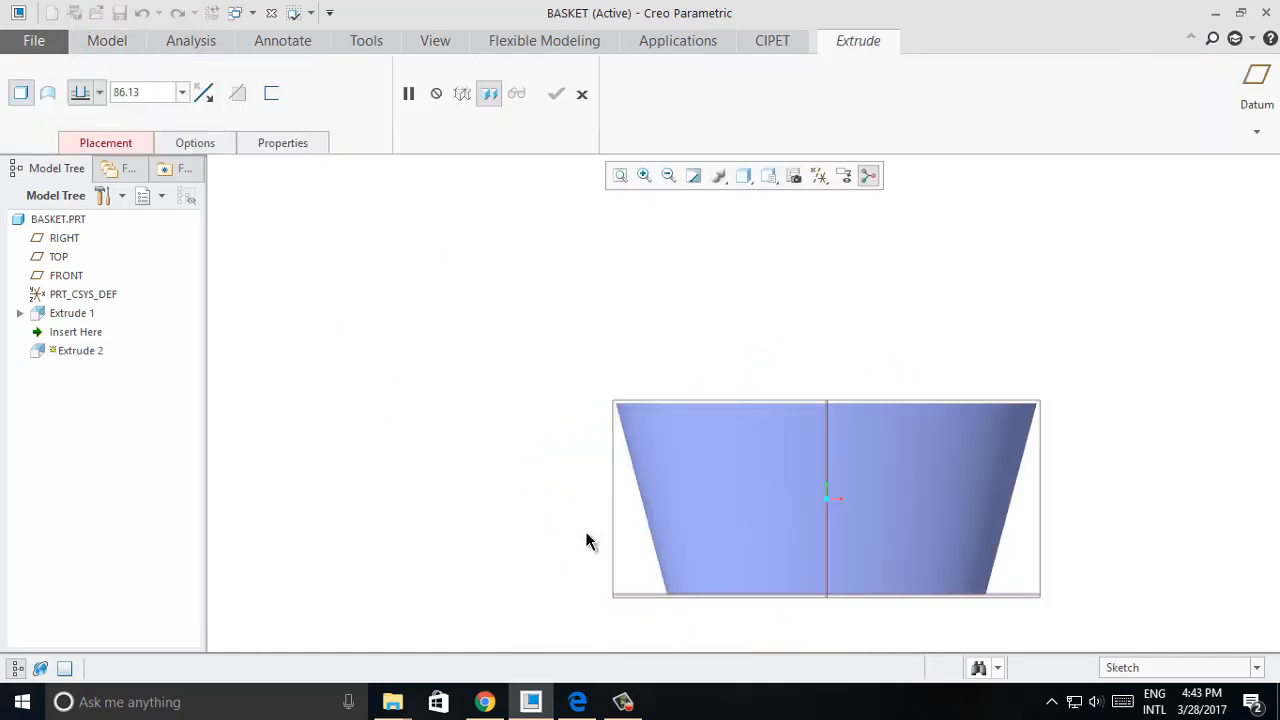
pyautogui.click(613, 526)
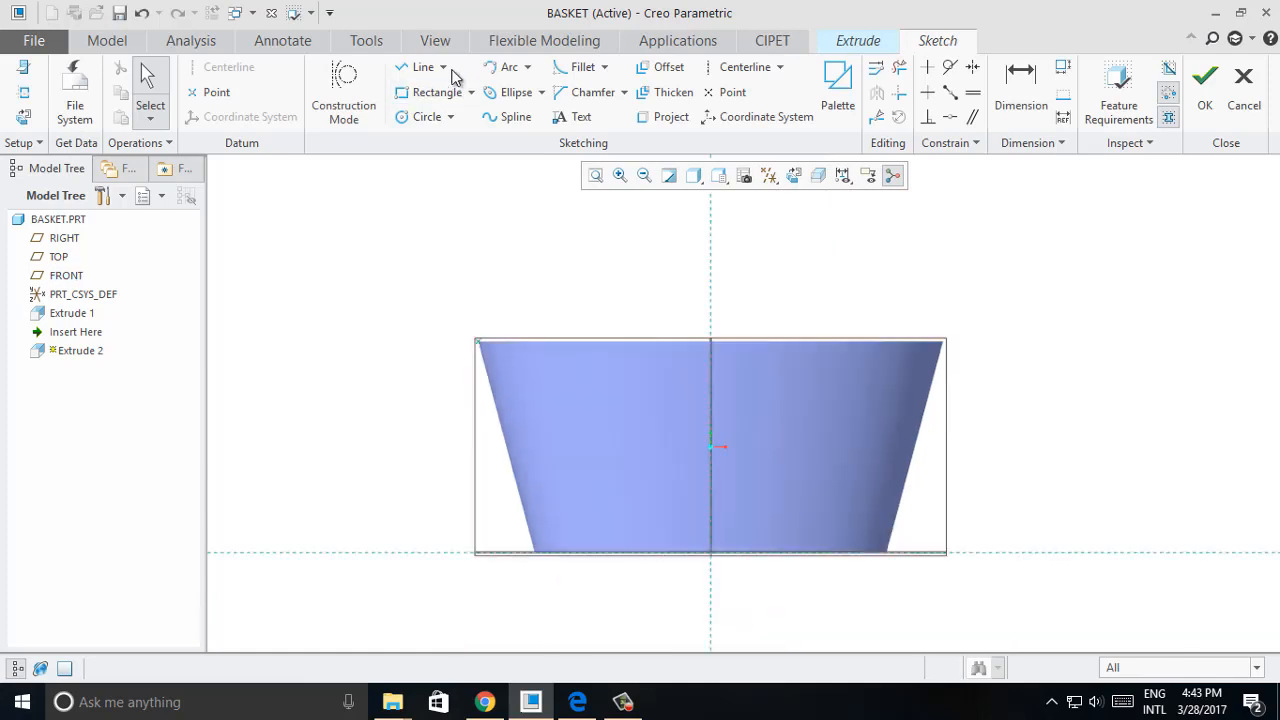
pyautogui.click(440, 68)
pyautogui.middleClick(942, 341)
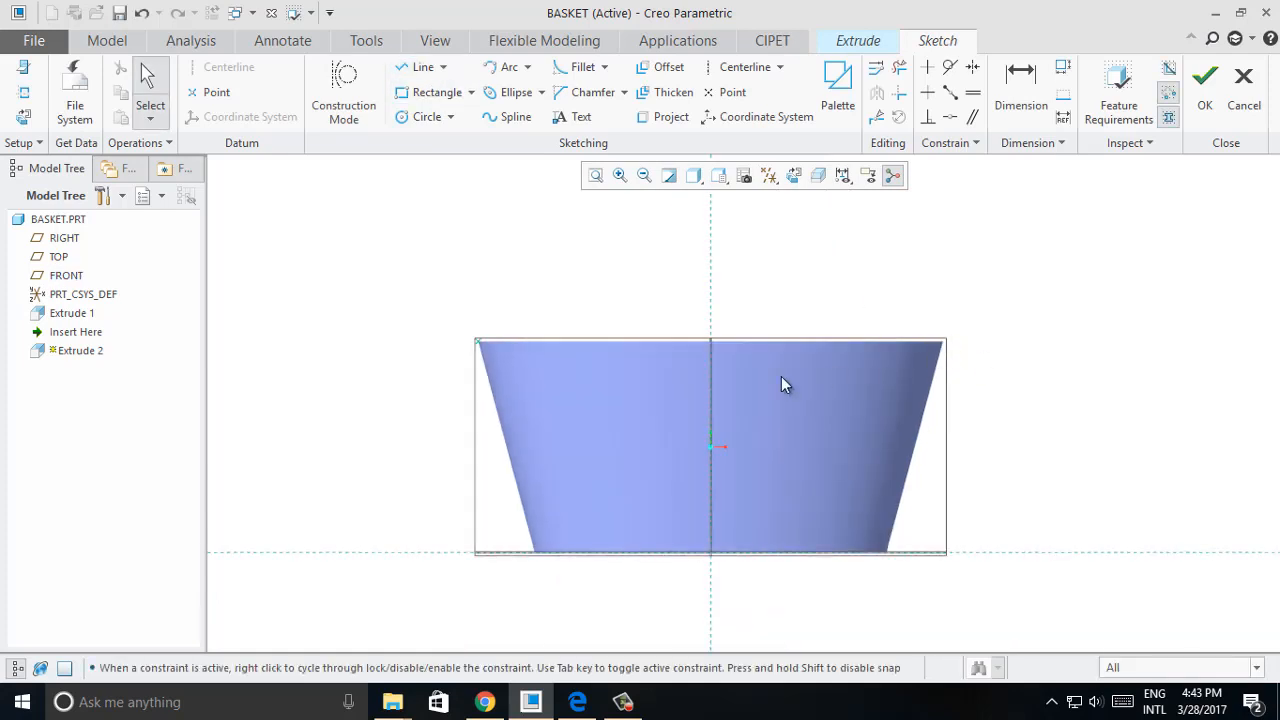
pyautogui.click(403, 70)
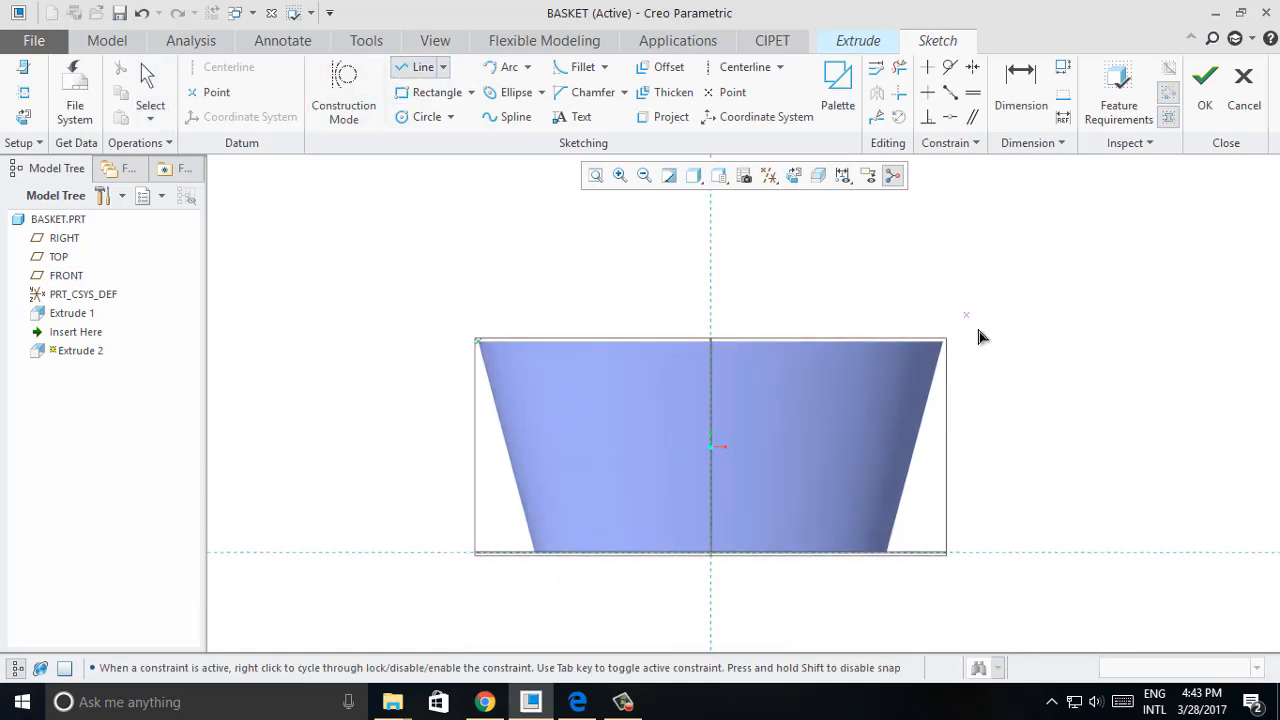
pyautogui.click(500, 430)
pyautogui.middleClick(635, 398)
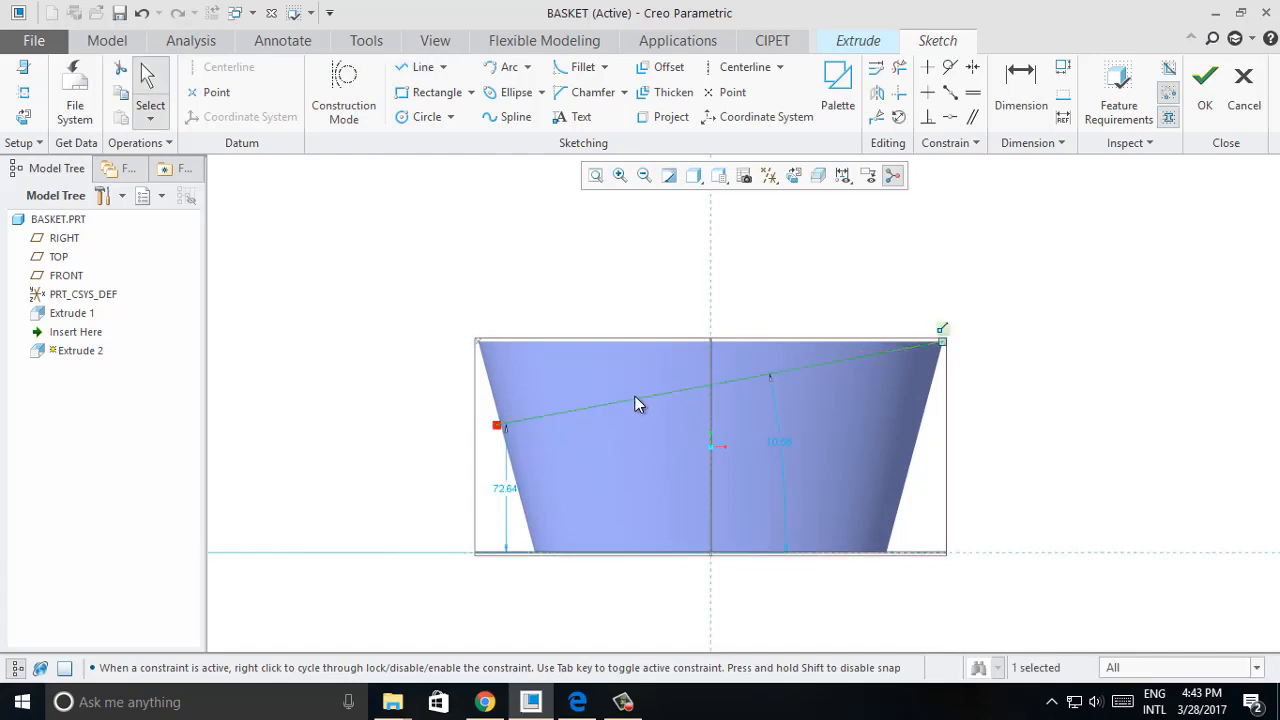
# Set the sloped line's angle to the base to 5 degrees and lock that dimension.
pyautogui.doubleClick(518, 496)
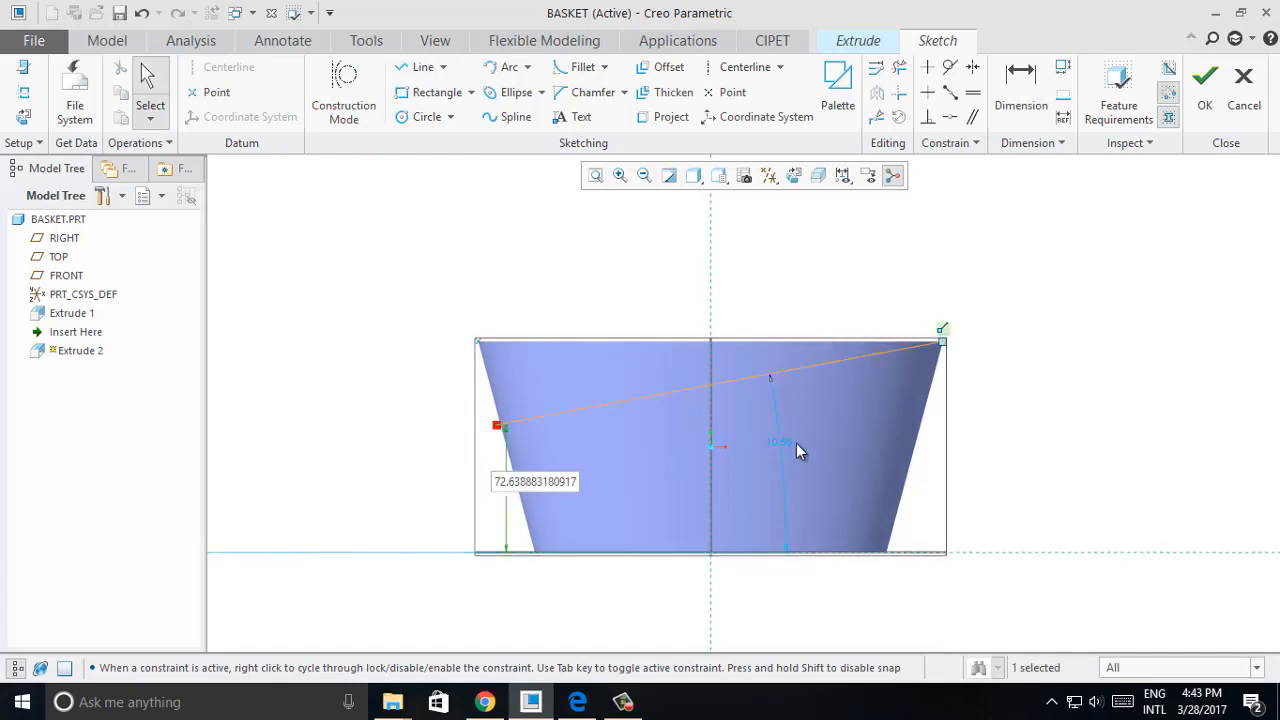
pyautogui.click(790, 440)
pyautogui.doubleClick(790, 440)
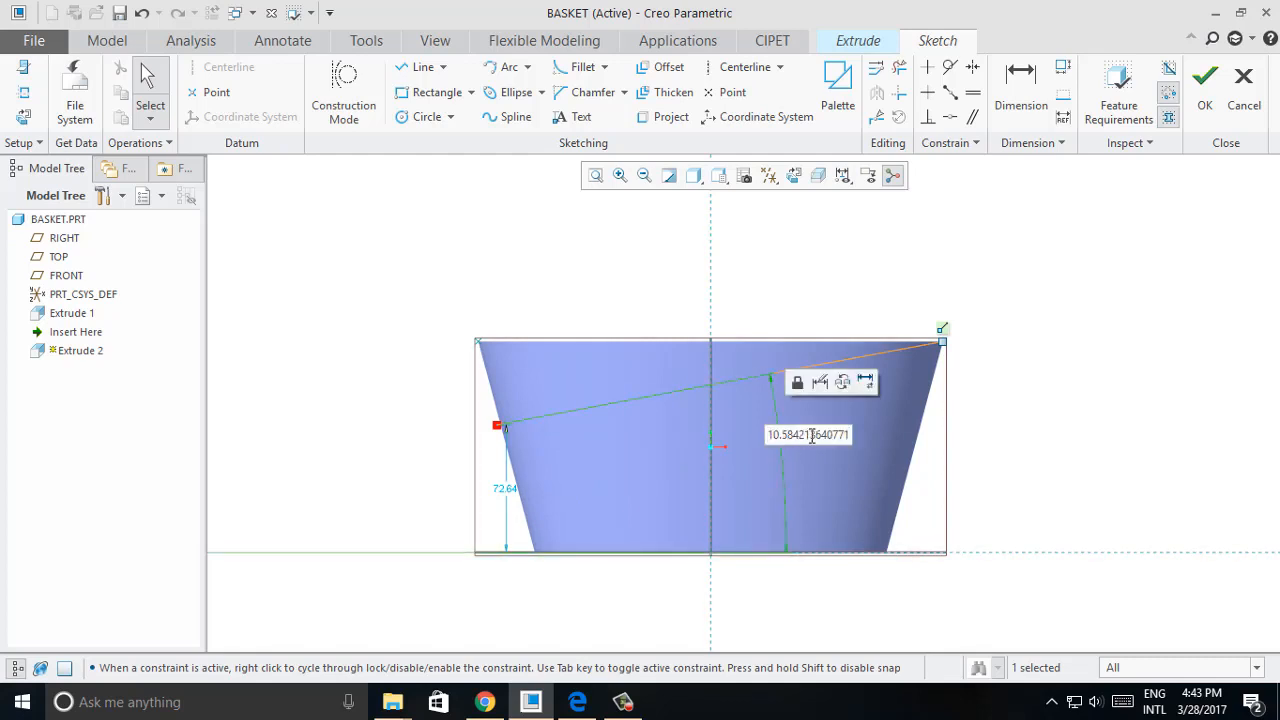
pyautogui.write('5')
pyautogui.press('Return')
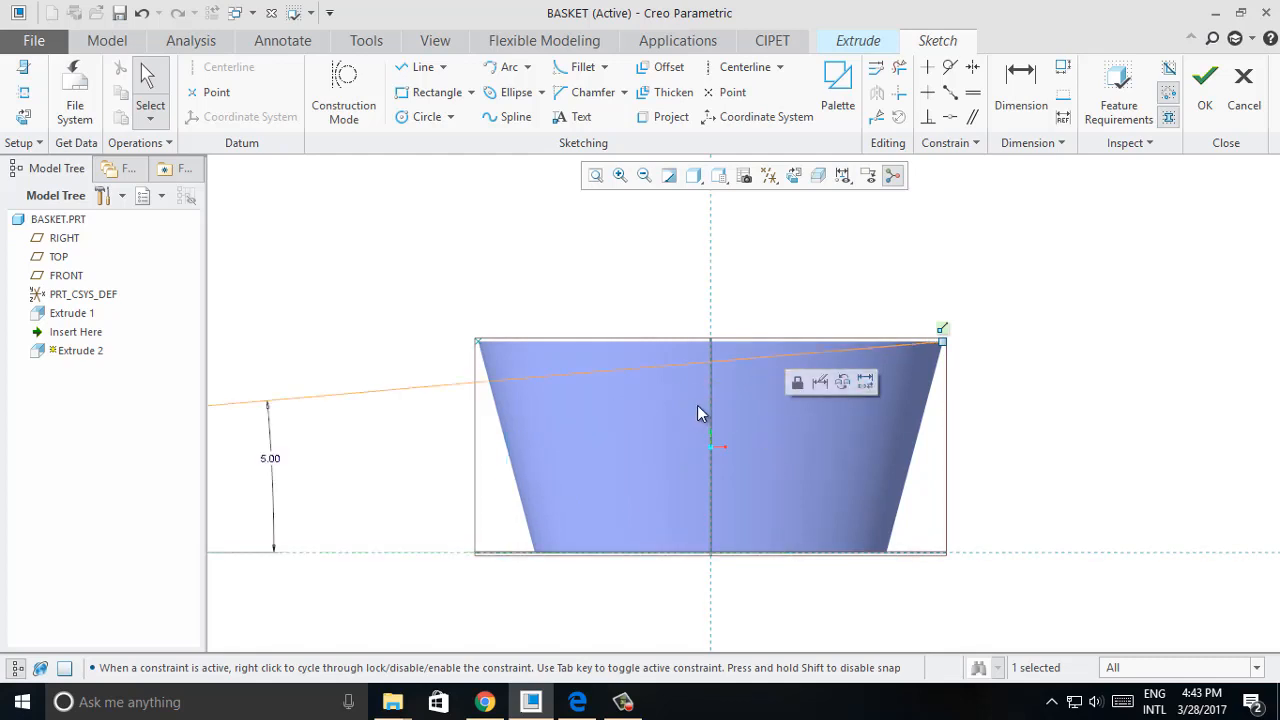
pyautogui.click(272, 460)
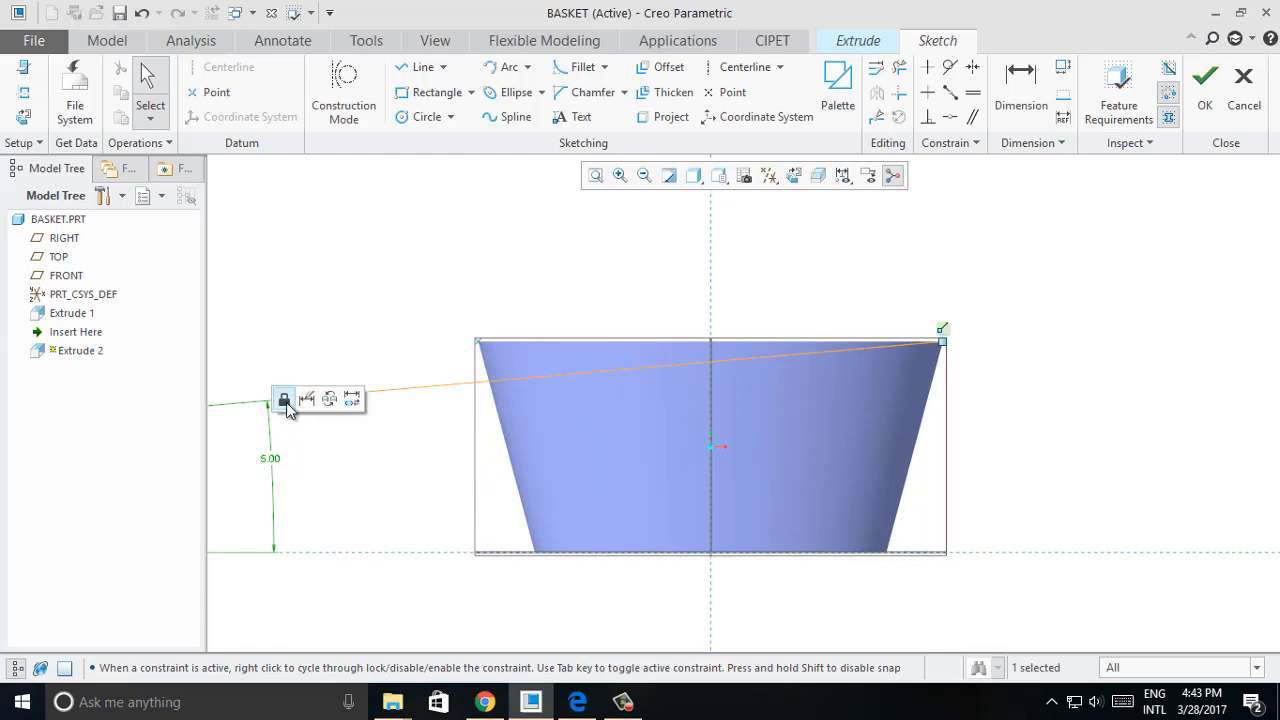
pyautogui.click(285, 403)
# Pull the sloped line's free end out beyond the basket's left wall and set its height above the base to 70.
pyautogui.scroll(1, 704, 486)
pyautogui.scroll(1, 551, 500)
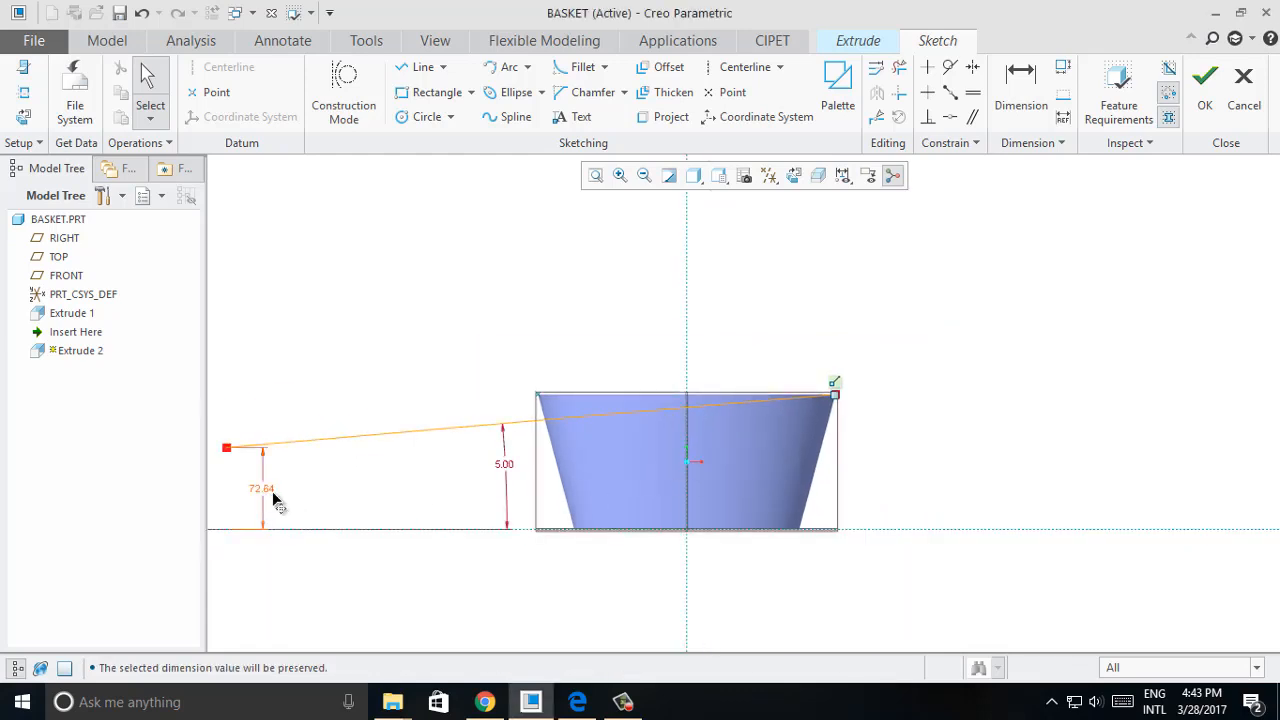
pyautogui.moveTo(275, 500); pyautogui.dragTo(443, 490)
pyautogui.moveTo(239, 452); pyautogui.dragTo(318, 460)
pyautogui.doubleClick(357, 498)
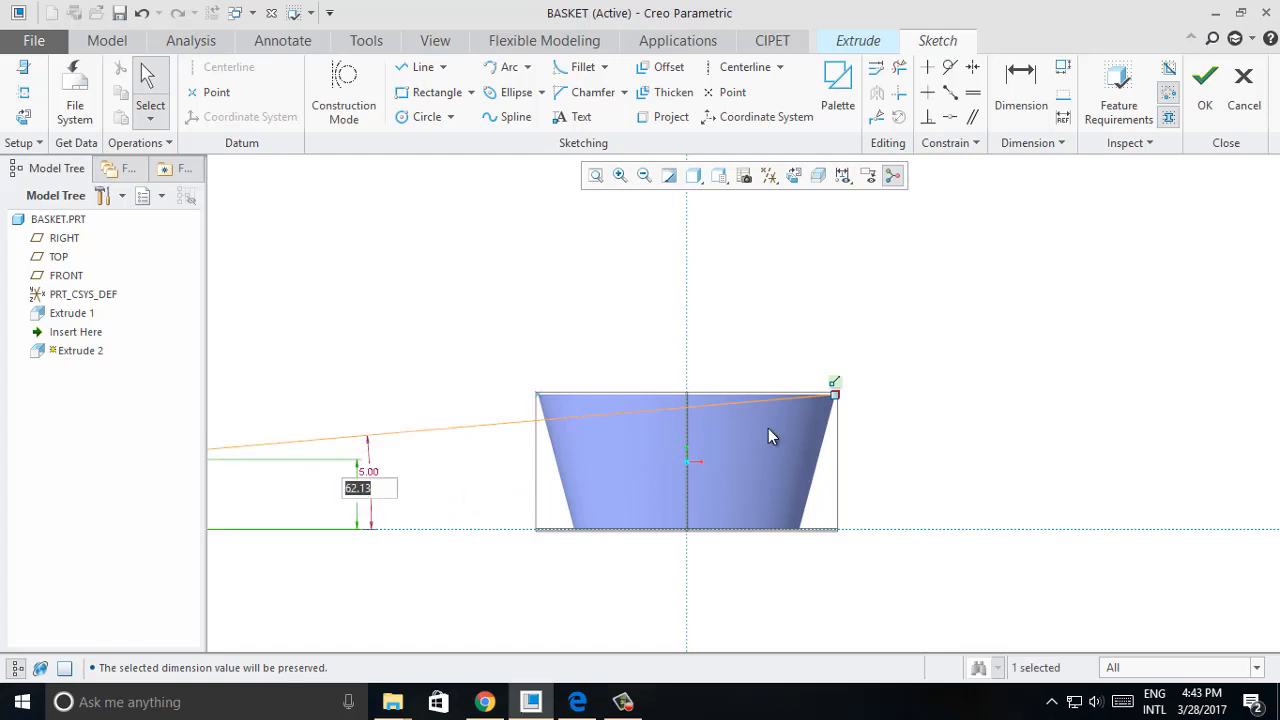
pyautogui.write('70')
pyautogui.press('Return')
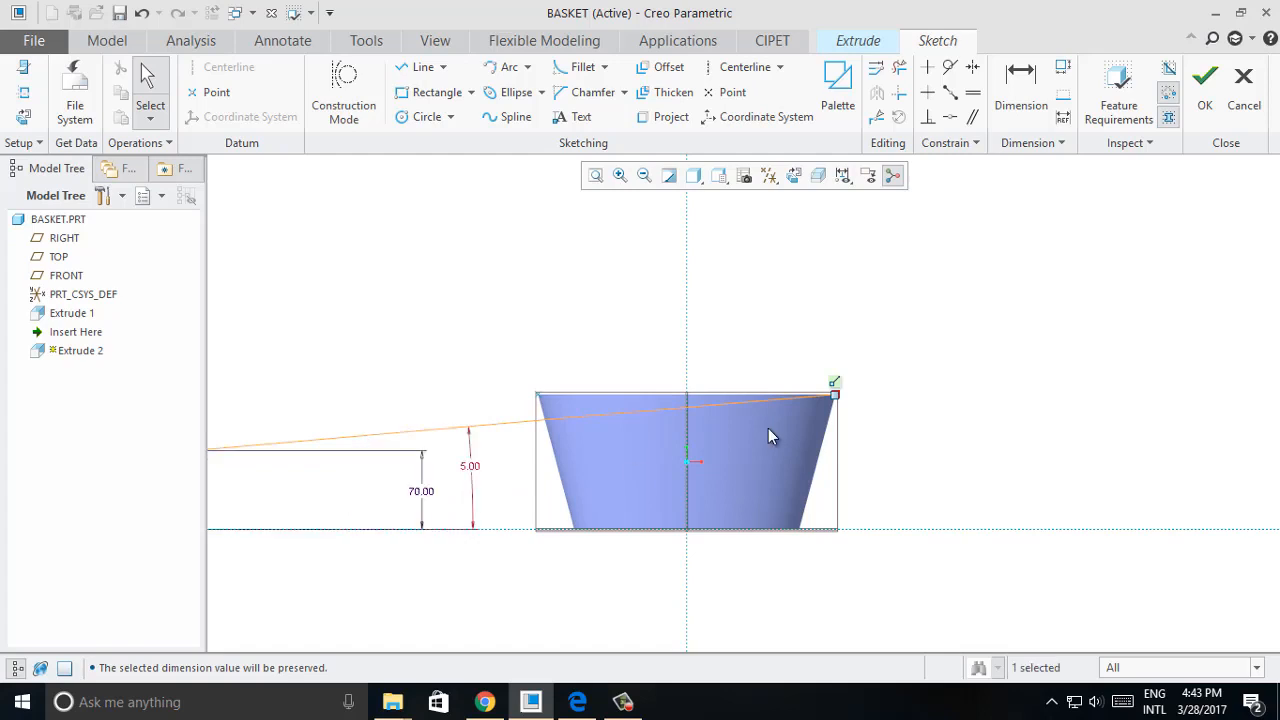
# Set the height of the sloped line's free end to 80 and finish the sketch, accepting the change to a surface feature.
pyautogui.doubleClick(423, 500)
pyautogui.write('80')
pyautogui.press('Return')
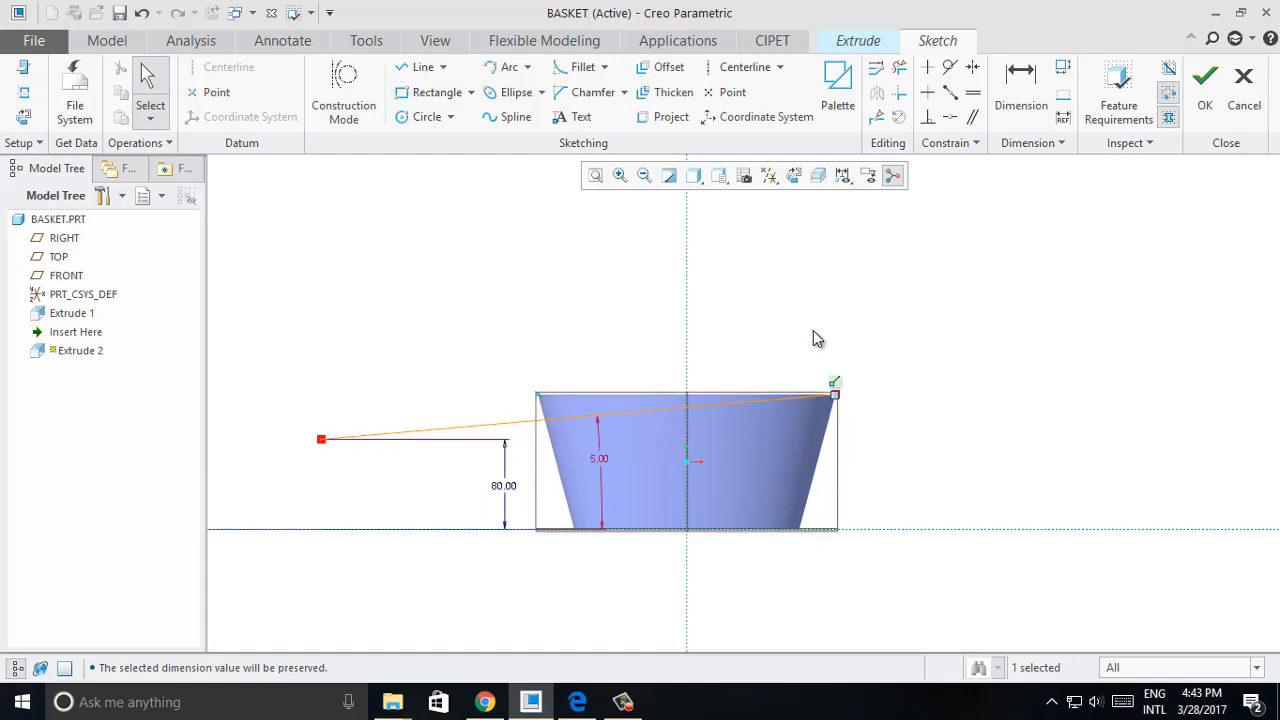
pyautogui.hotkey('ctrl', 'd')
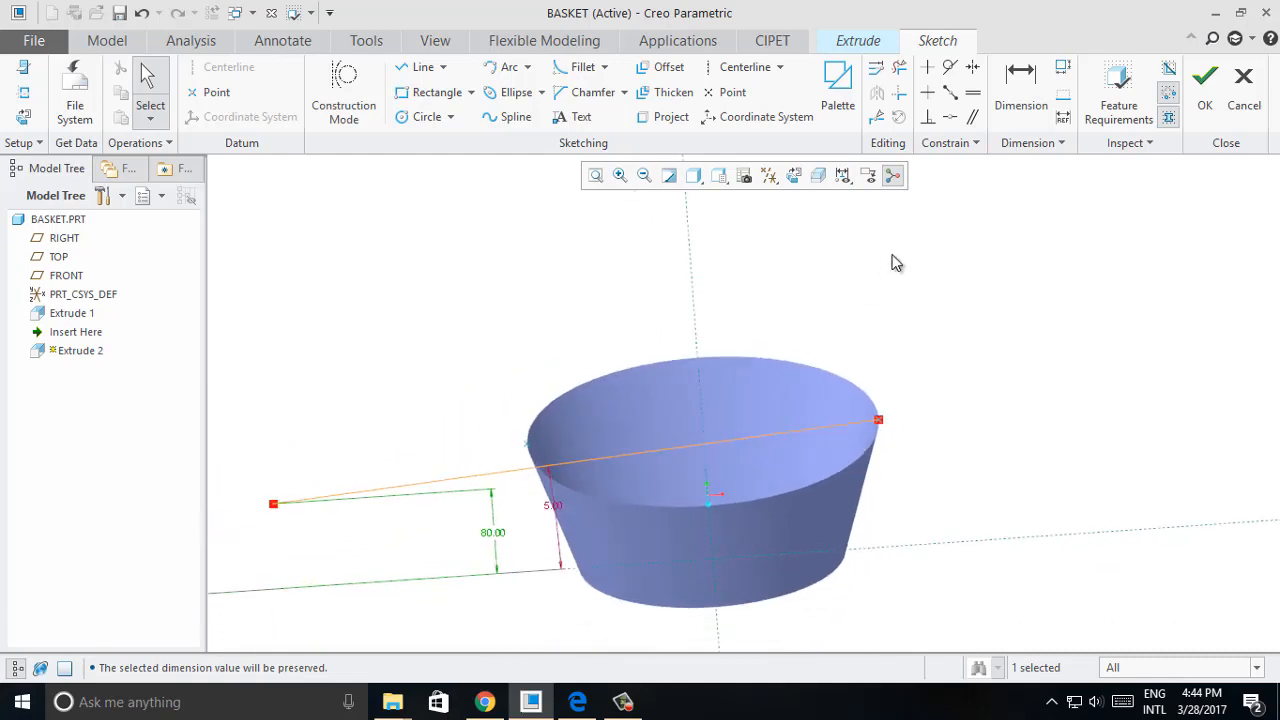
pyautogui.click(1204, 88)
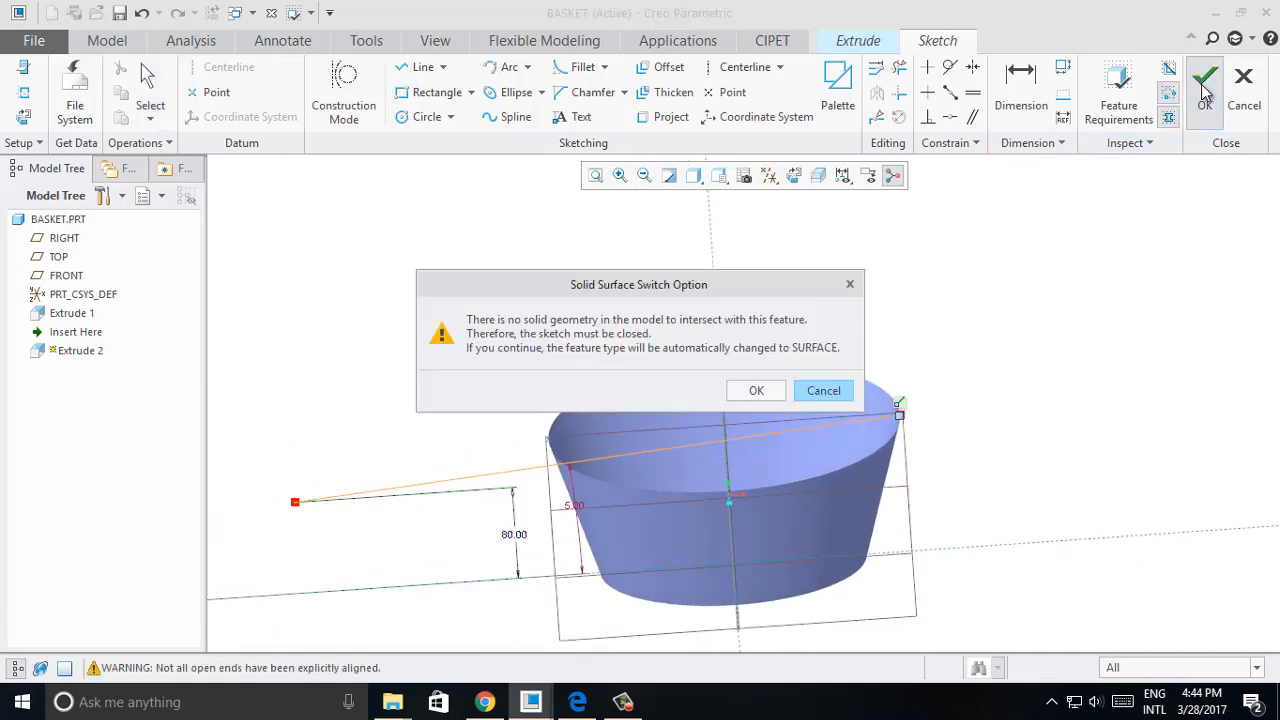
pyautogui.click(771, 390)
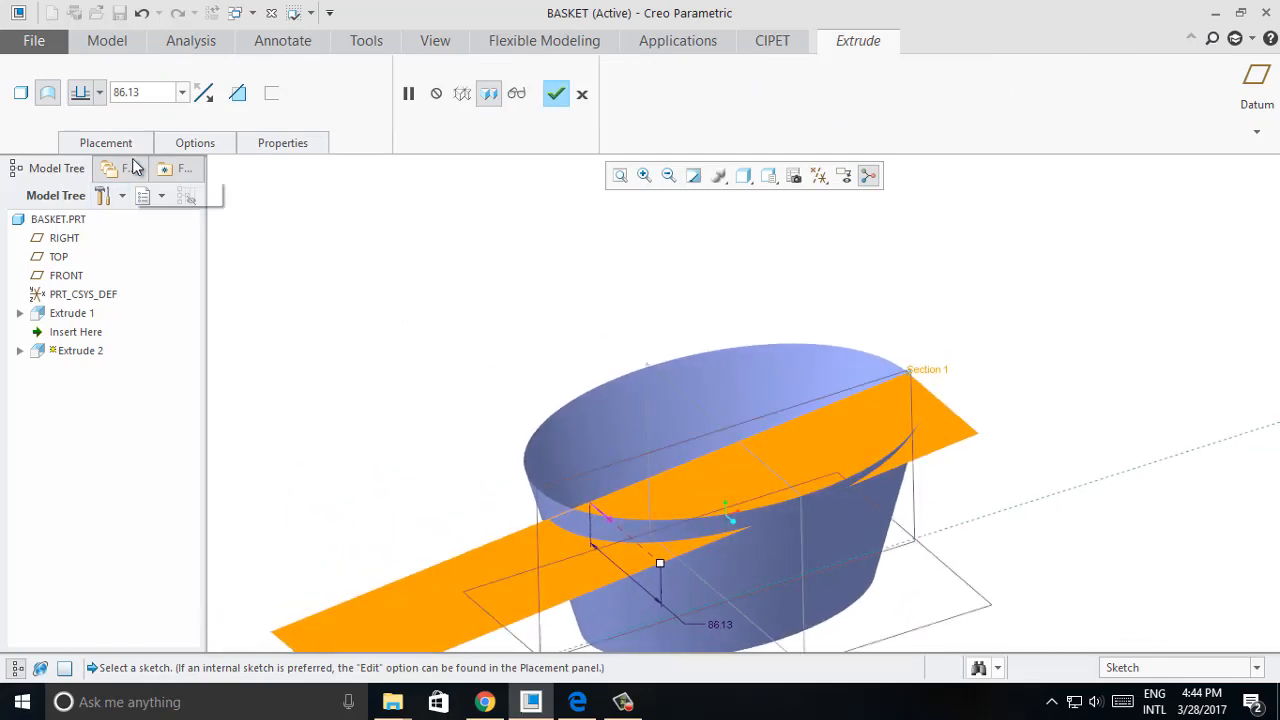
# Extrude the sloped surface symmetrically about the sketch plane to a depth of 215.90 and complete the feature.
pyautogui.click(100, 92)
pyautogui.click(88, 147)
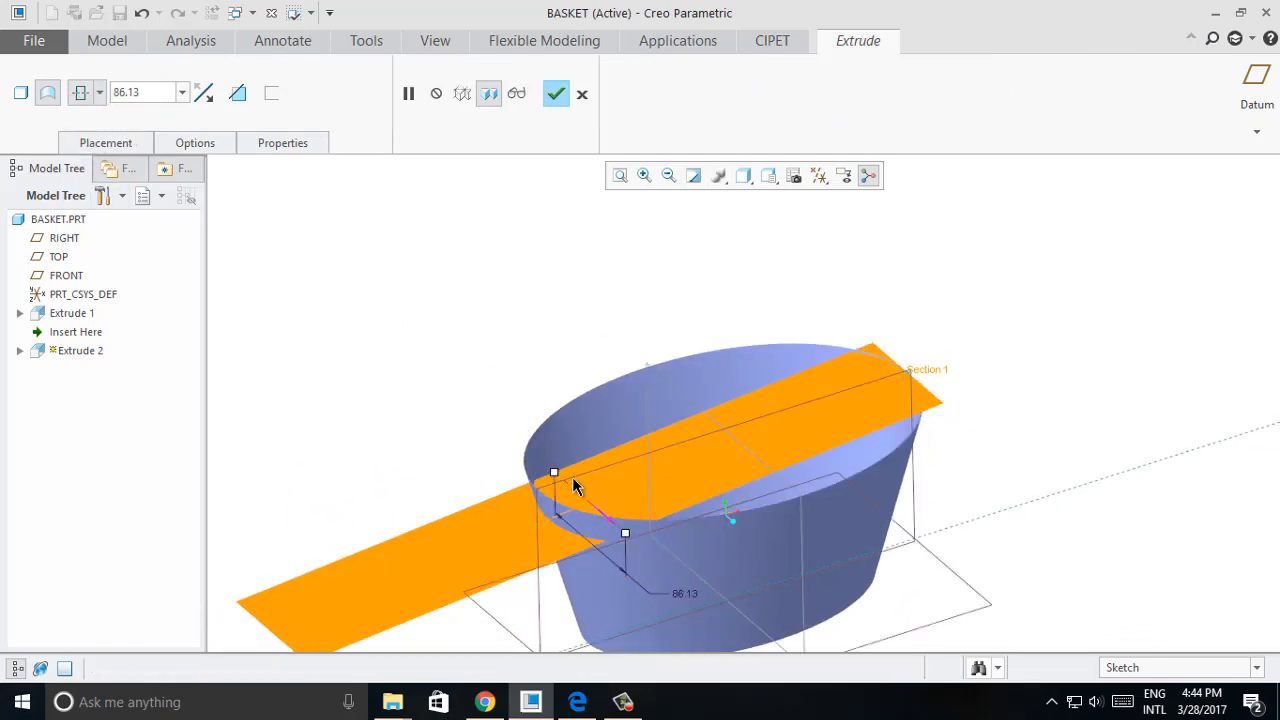
pyautogui.moveTo(540, 470); pyautogui.dragTo(499, 426)
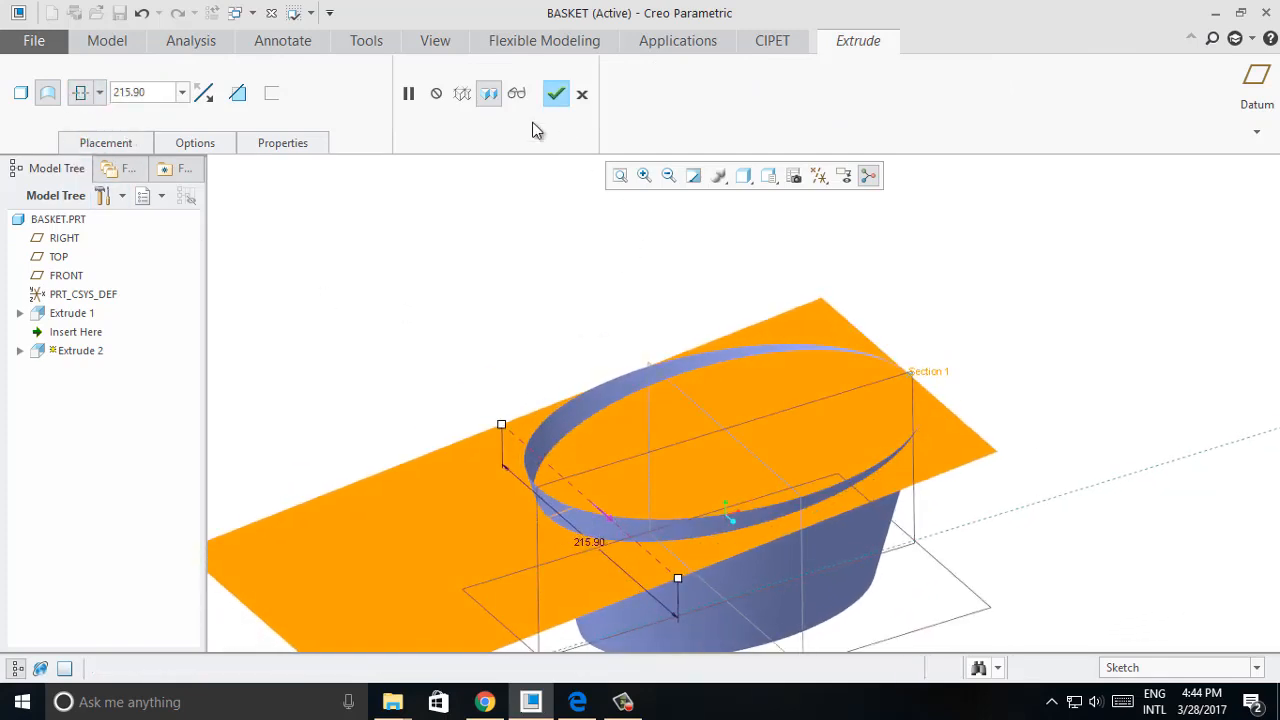
pyautogui.click(556, 94)
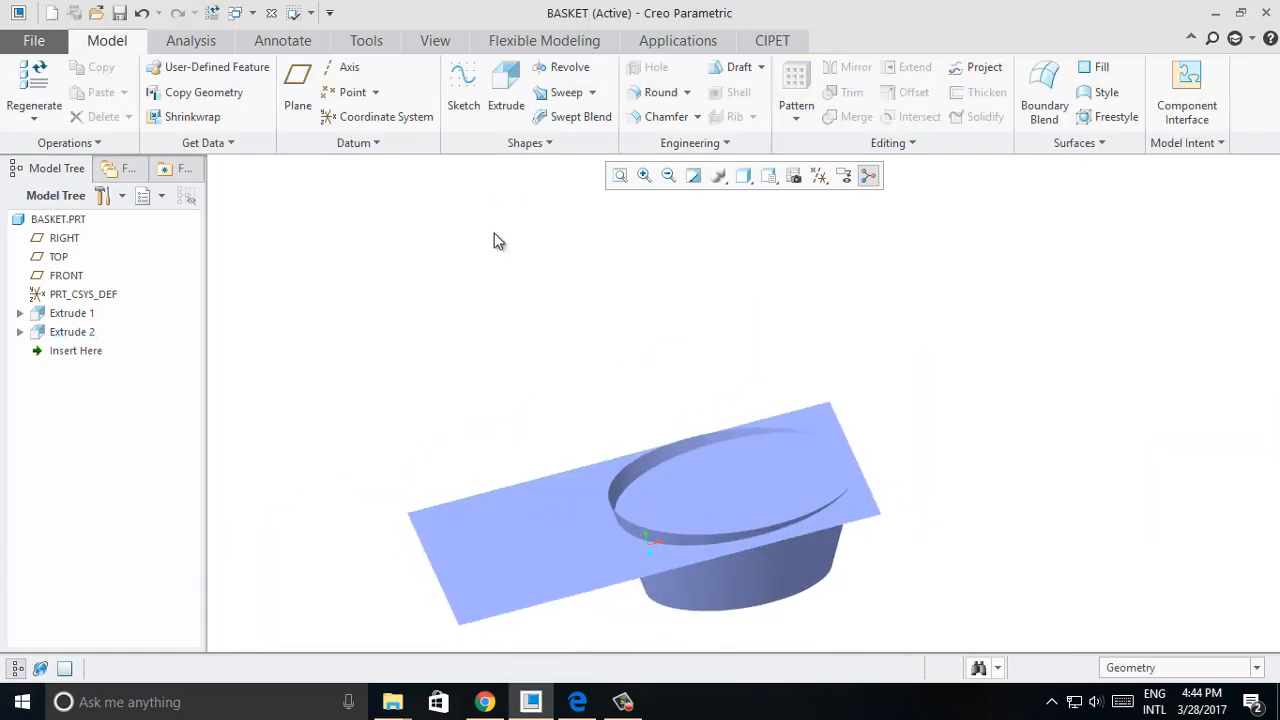
pyautogui.moveTo(587, 293); pyautogui.dragTo(745, 375, button='middle')
pyautogui.moveTo(518, 430); pyautogui.dragTo(564, 425, button='middle')
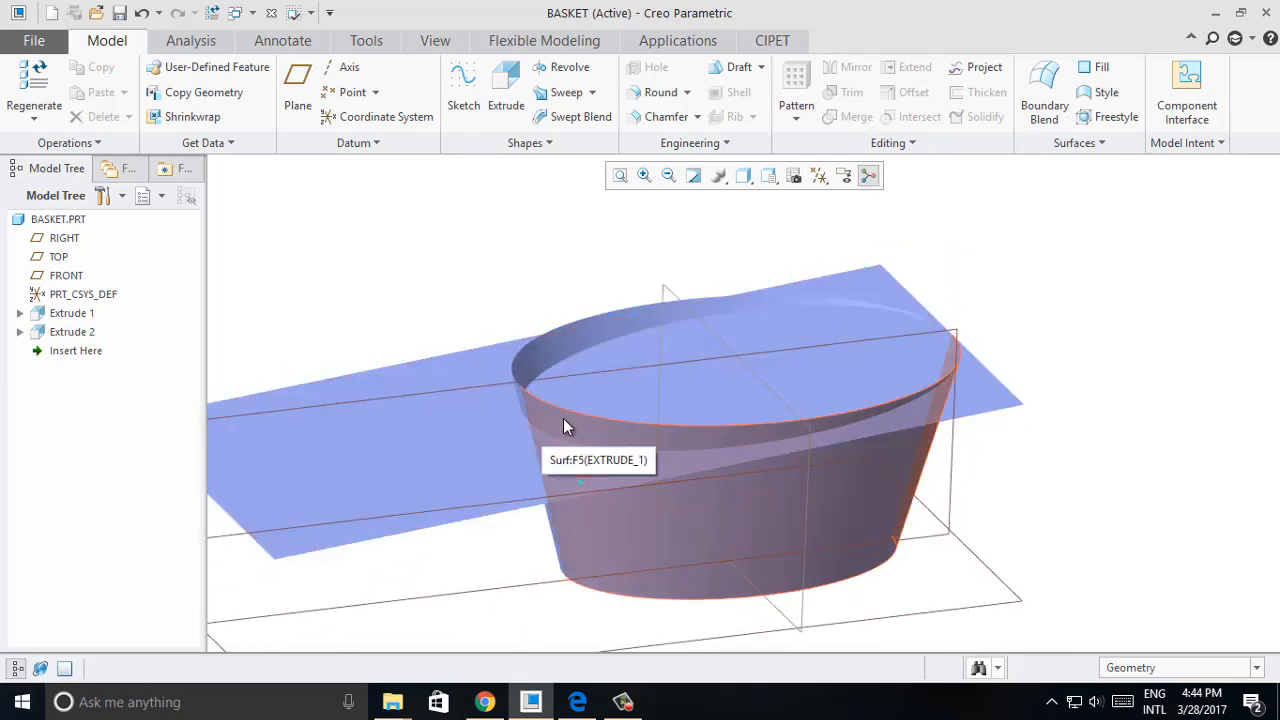
pyautogui.click(563, 418)
pyautogui.moveTo(457, 280); pyautogui.dragTo(566, 408, button='middle')
pyautogui.keyDown('ctrl'); pyautogui.click(573, 405); pyautogui.keyUp('ctrl')
pyautogui.moveTo(996, 409); pyautogui.dragTo(898, 383, button='middle')
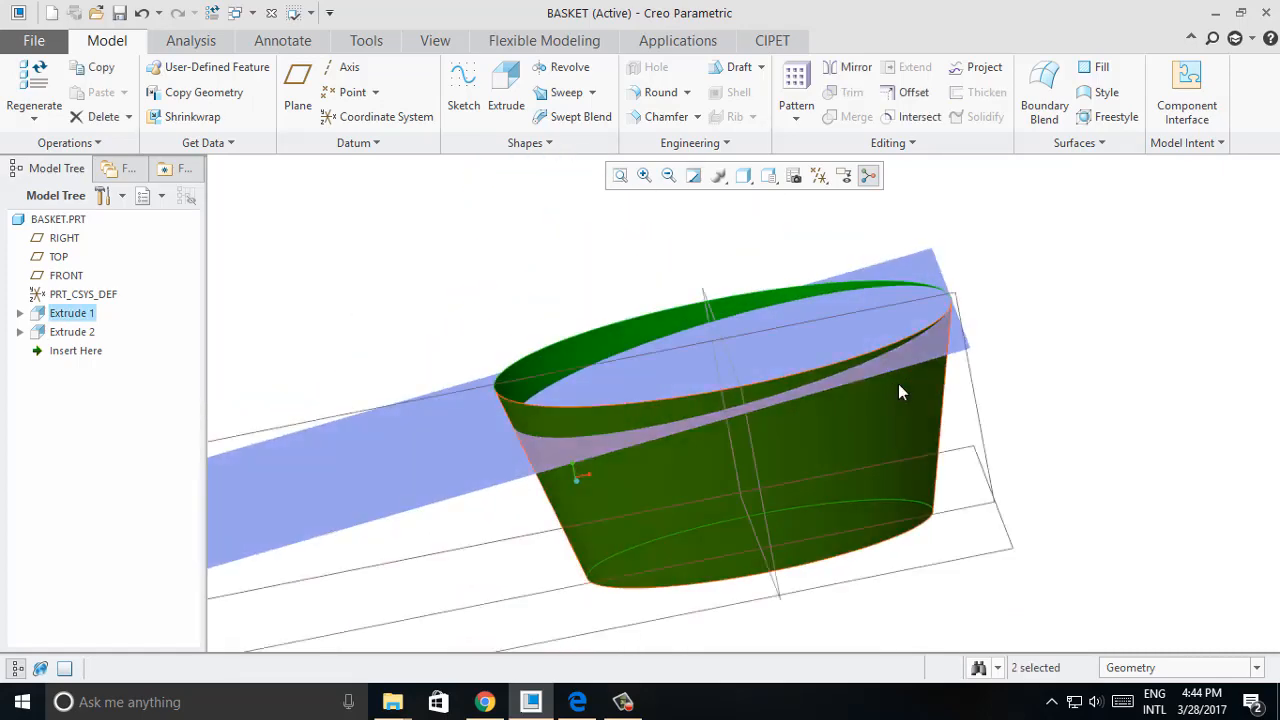
pyautogui.keyDown('ctrl'); pyautogui.click(457, 440); pyautogui.keyUp('ctrl')
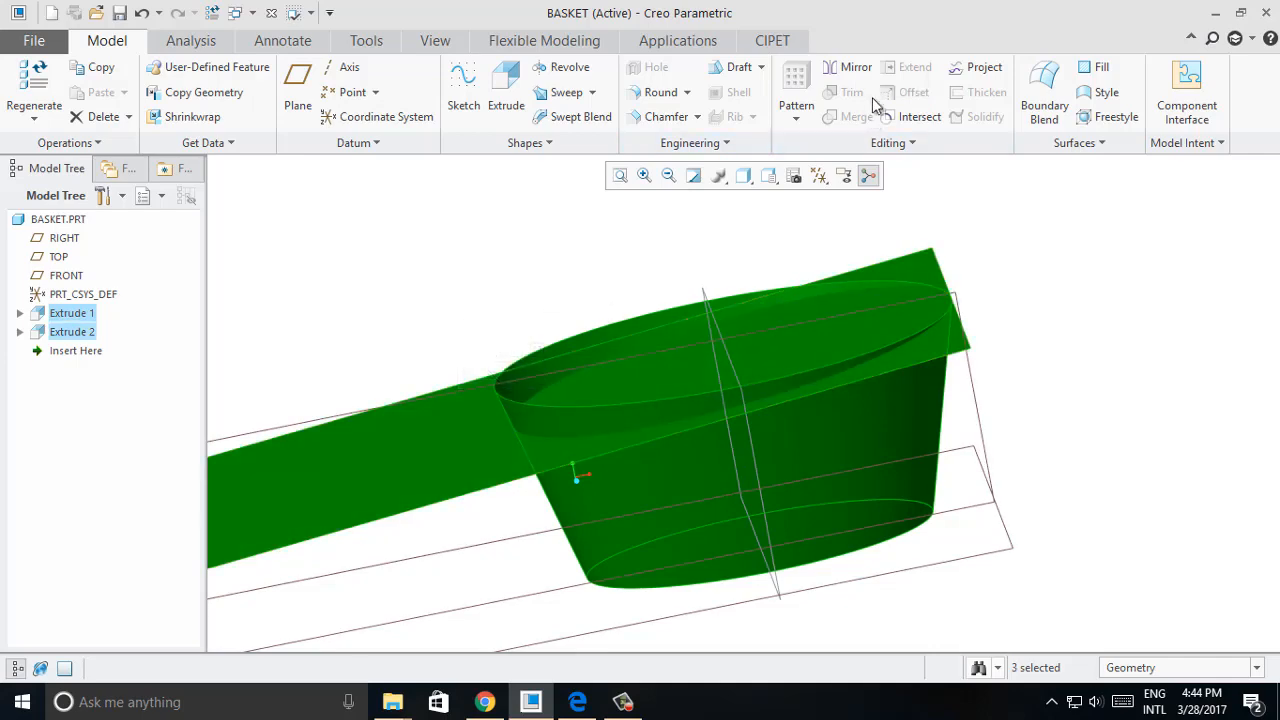
pyautogui.click(1037, 239)
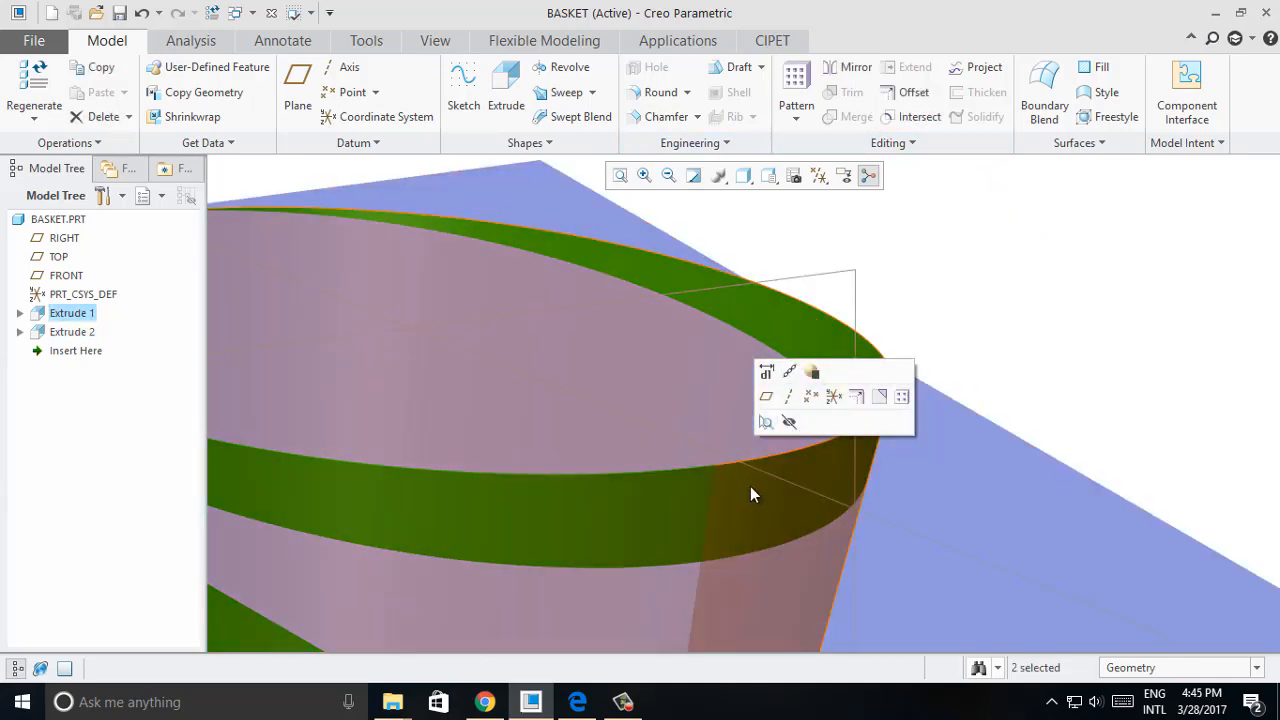
# Start a Trim on the tapered basket wall surface, using the sloped surface as the trimming object.
pyautogui.click(747, 490)
pyautogui.click(848, 92)
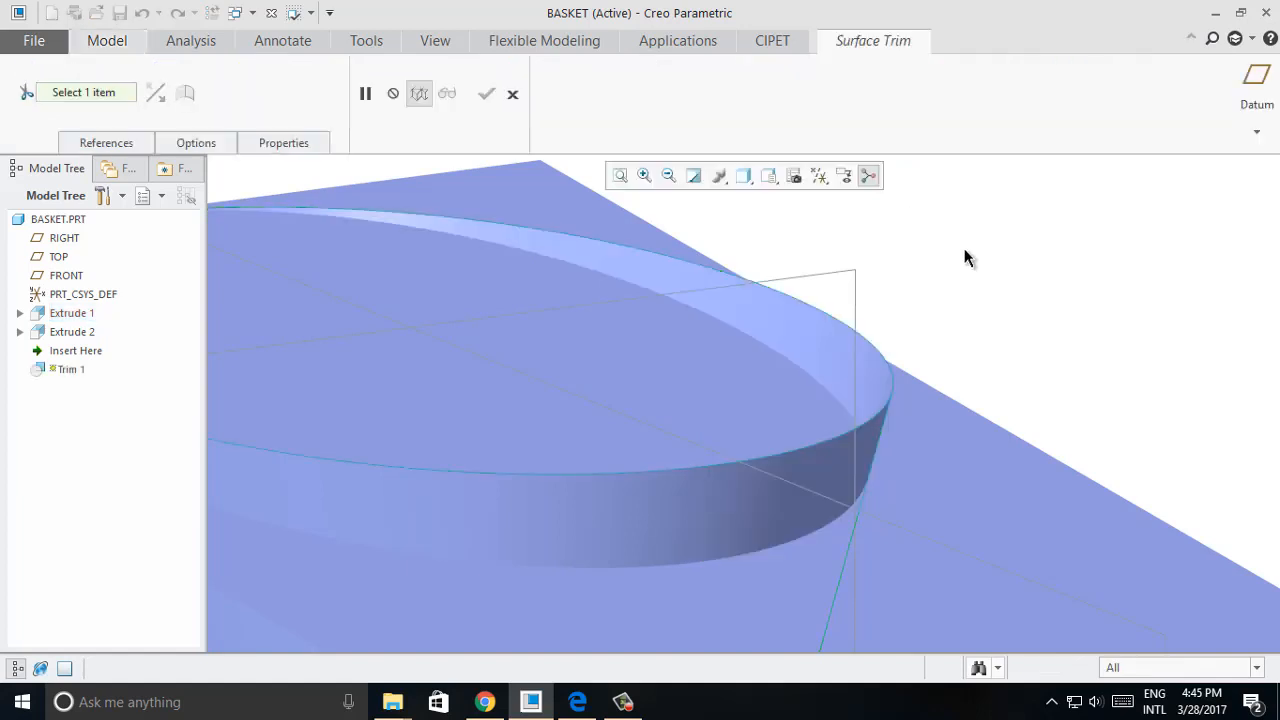
pyautogui.moveTo(986, 242); pyautogui.dragTo(977, 421, button='middle')
pyautogui.click(977, 421)
# Flip the trim's kept side so the wall below the sloped surface remains, and complete the trim.
pyautogui.hotkey('ctrl', 'd')
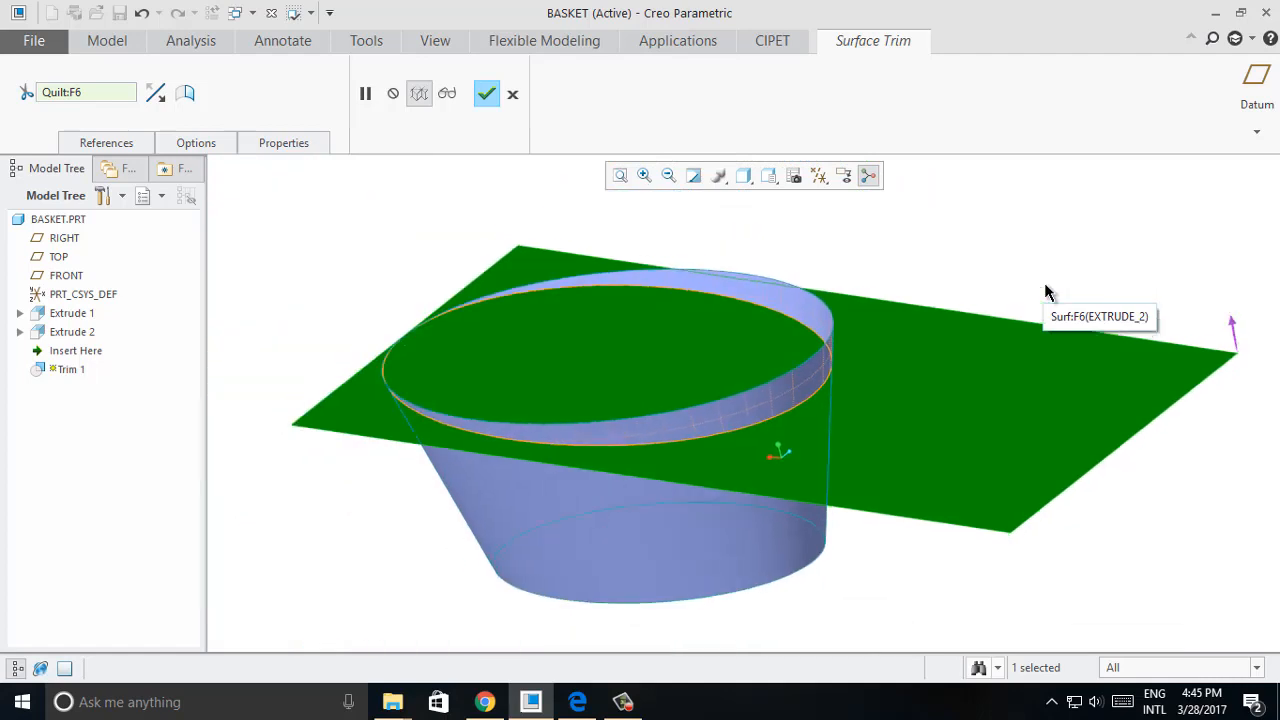
pyautogui.moveTo(1045, 292); pyautogui.dragTo(880, 306, button='middle')
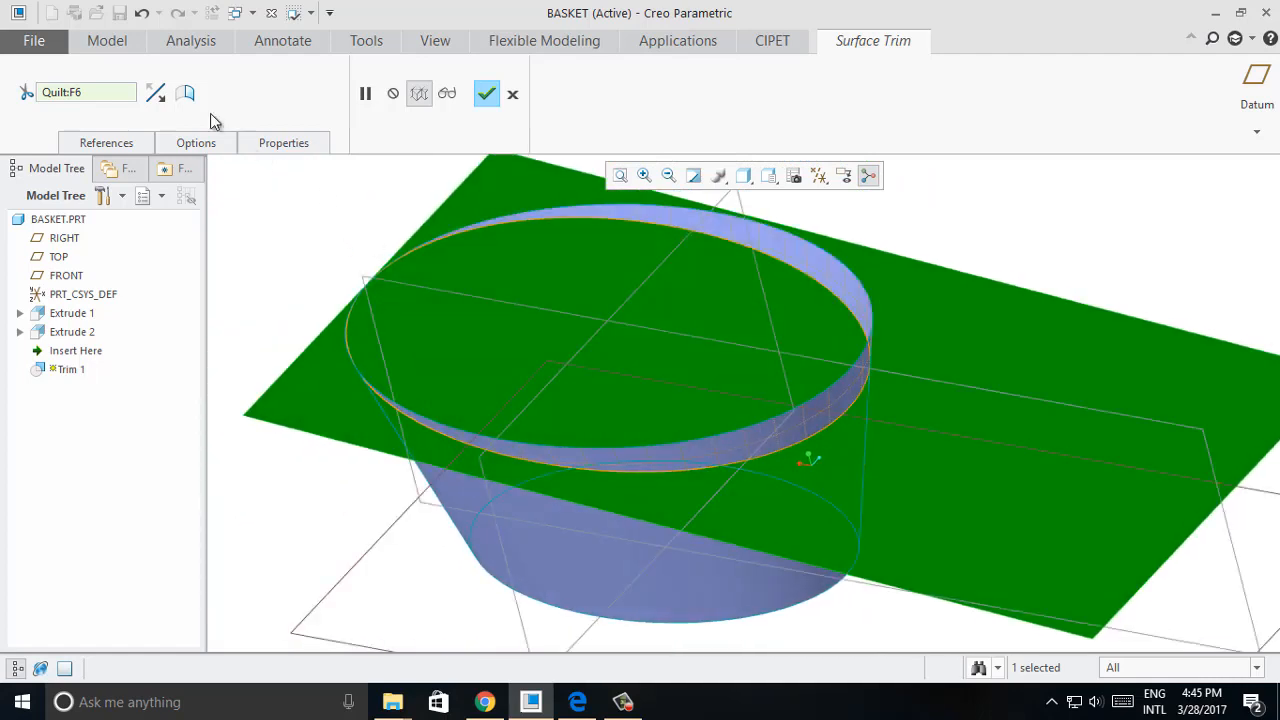
pyautogui.click(447, 95)
pyautogui.moveTo(447, 93); pyautogui.dragTo(442, 95, button='middle')
pyautogui.click(365, 92)
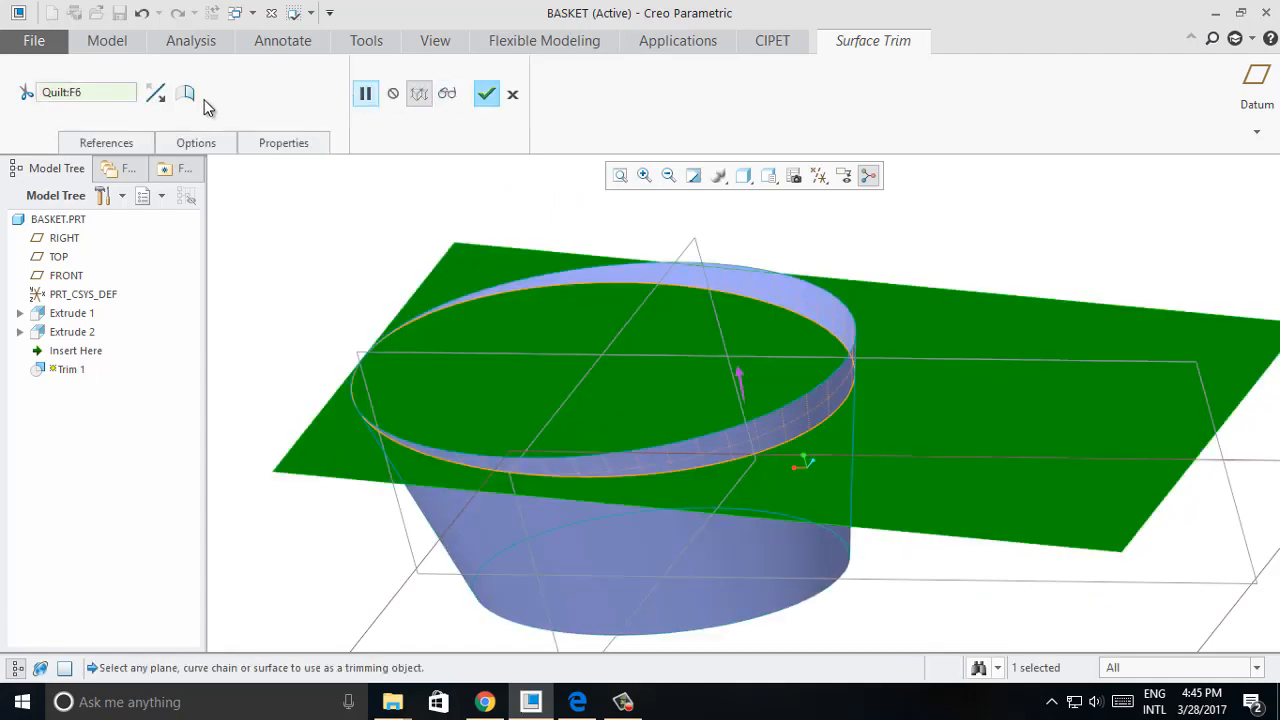
pyautogui.click(157, 94)
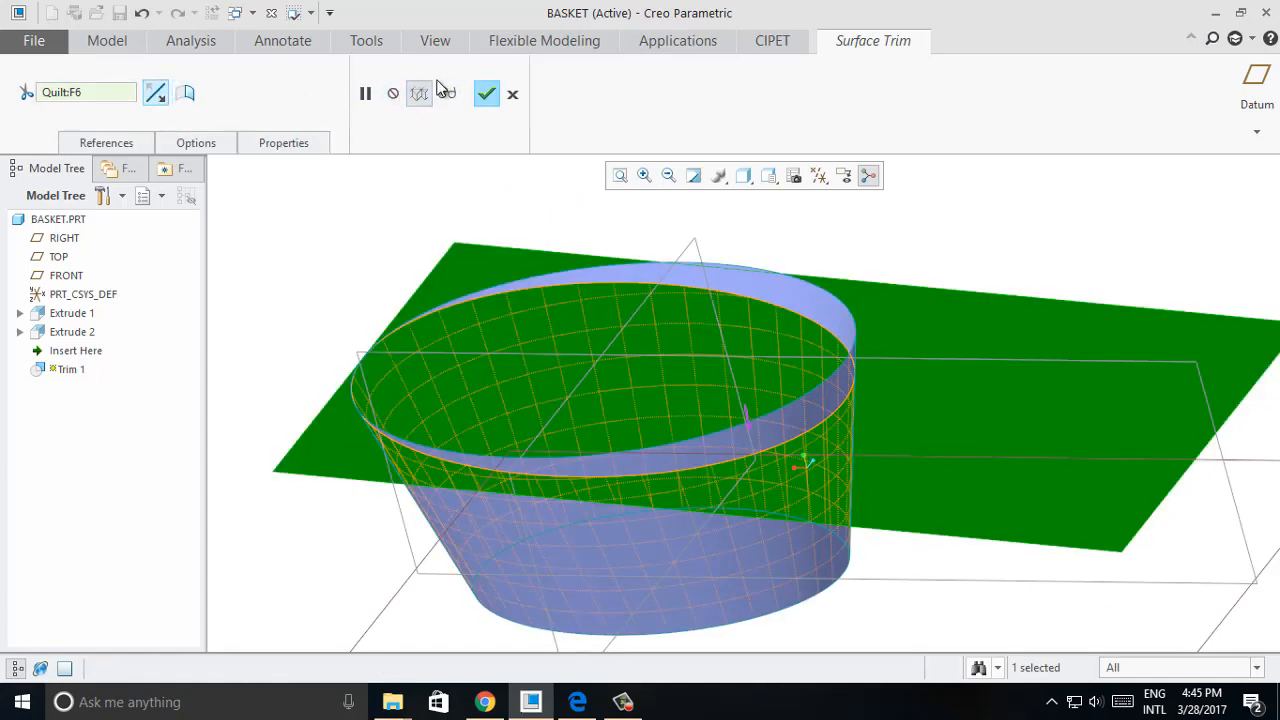
pyautogui.click(445, 92)
pyautogui.click(490, 93)
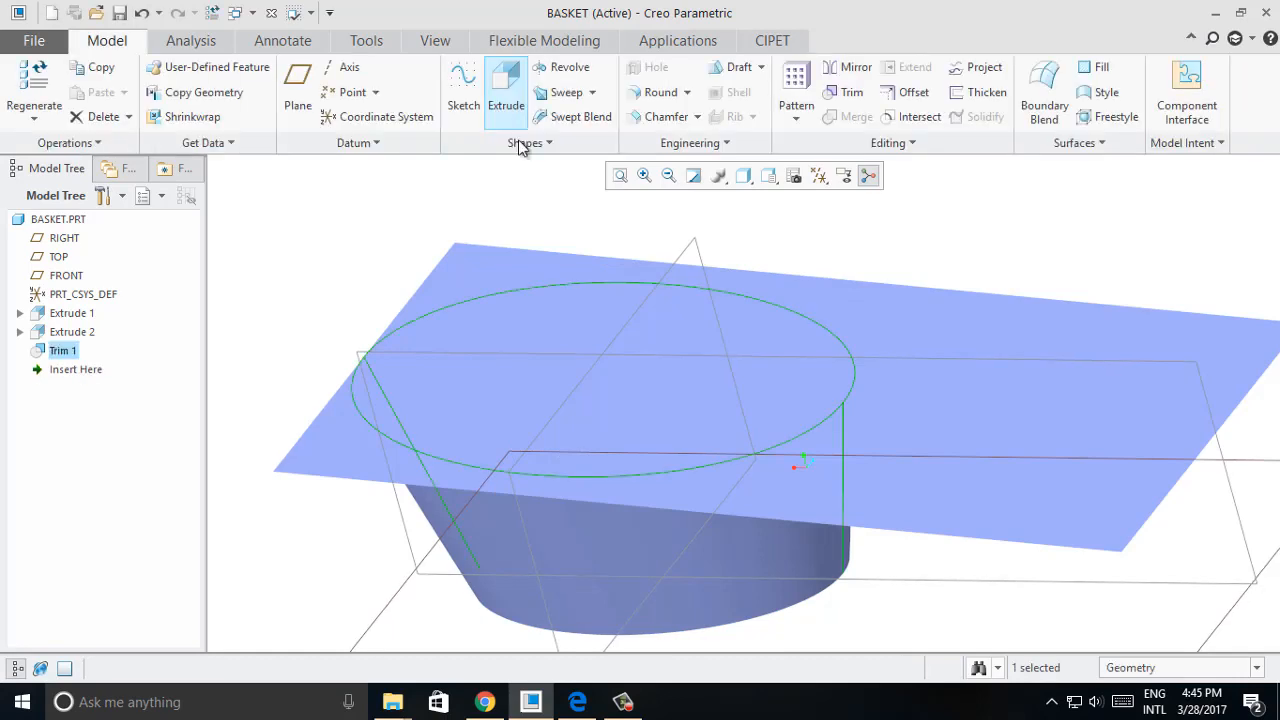
# Hide the sloped Extrude 2 surface.
pyautogui.moveTo(800, 231); pyautogui.dragTo(980, 386, button='middle')
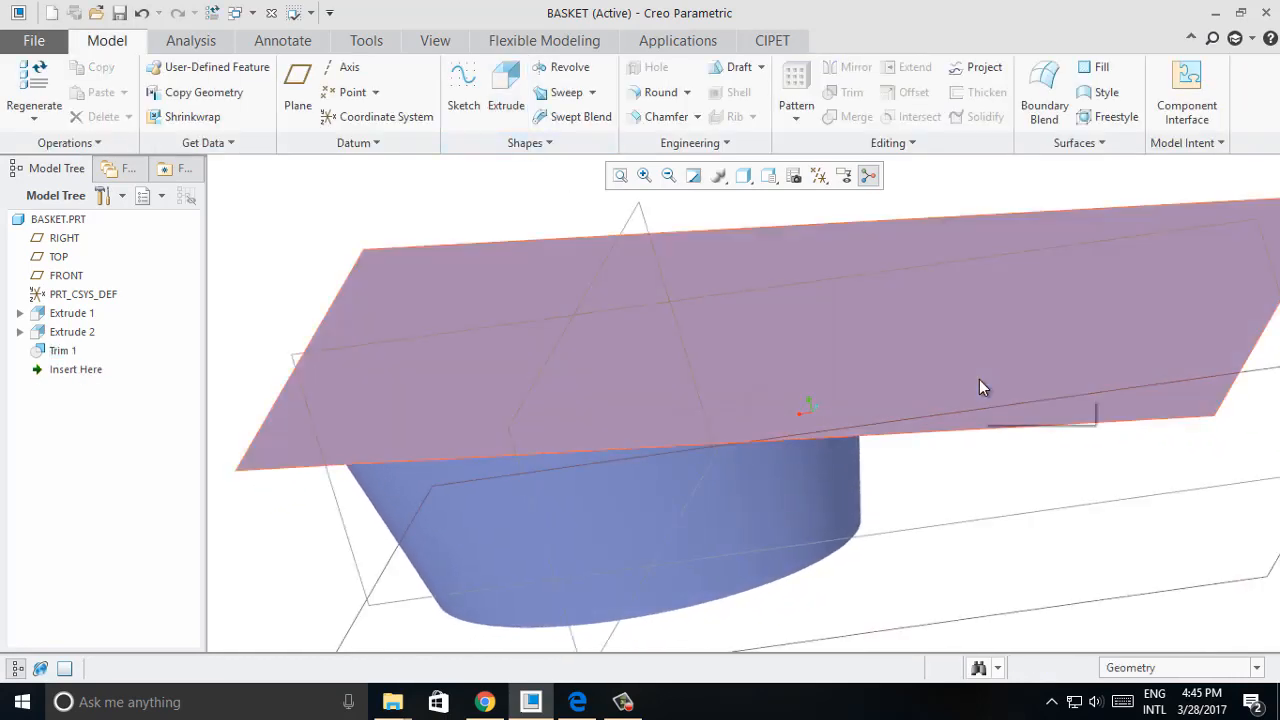
pyautogui.click(999, 385)
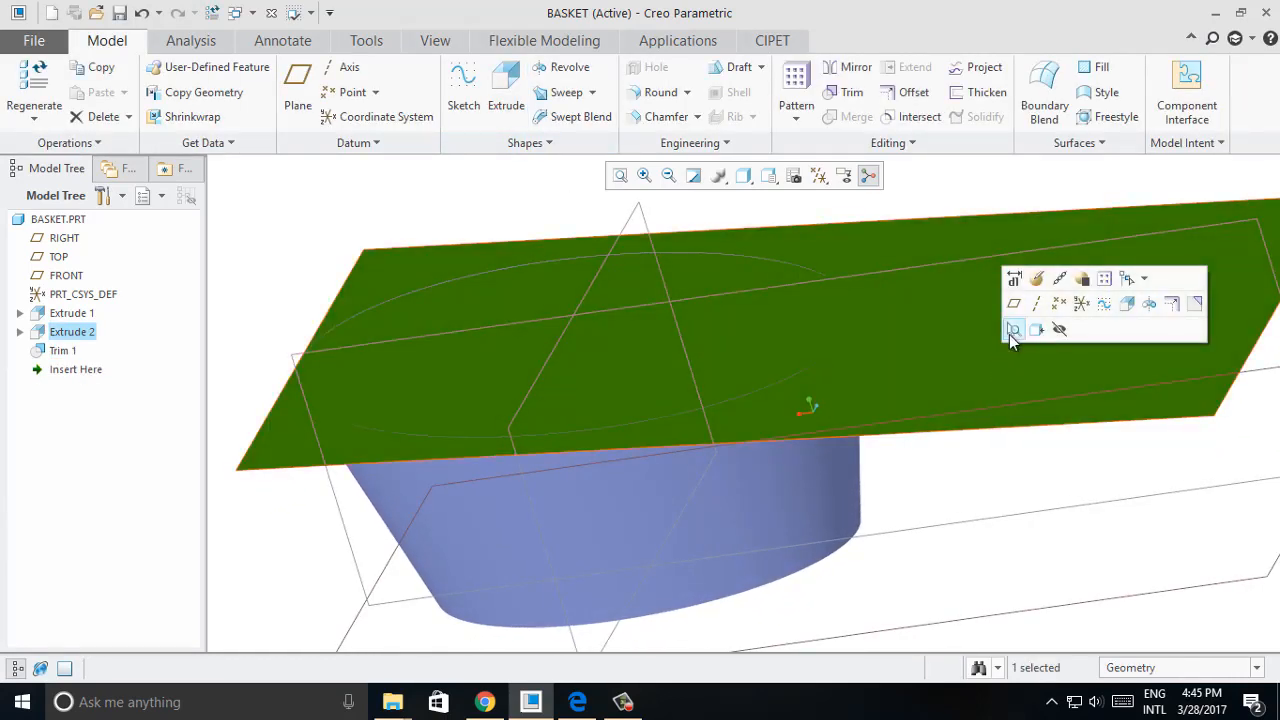
pyautogui.click(1059, 329)
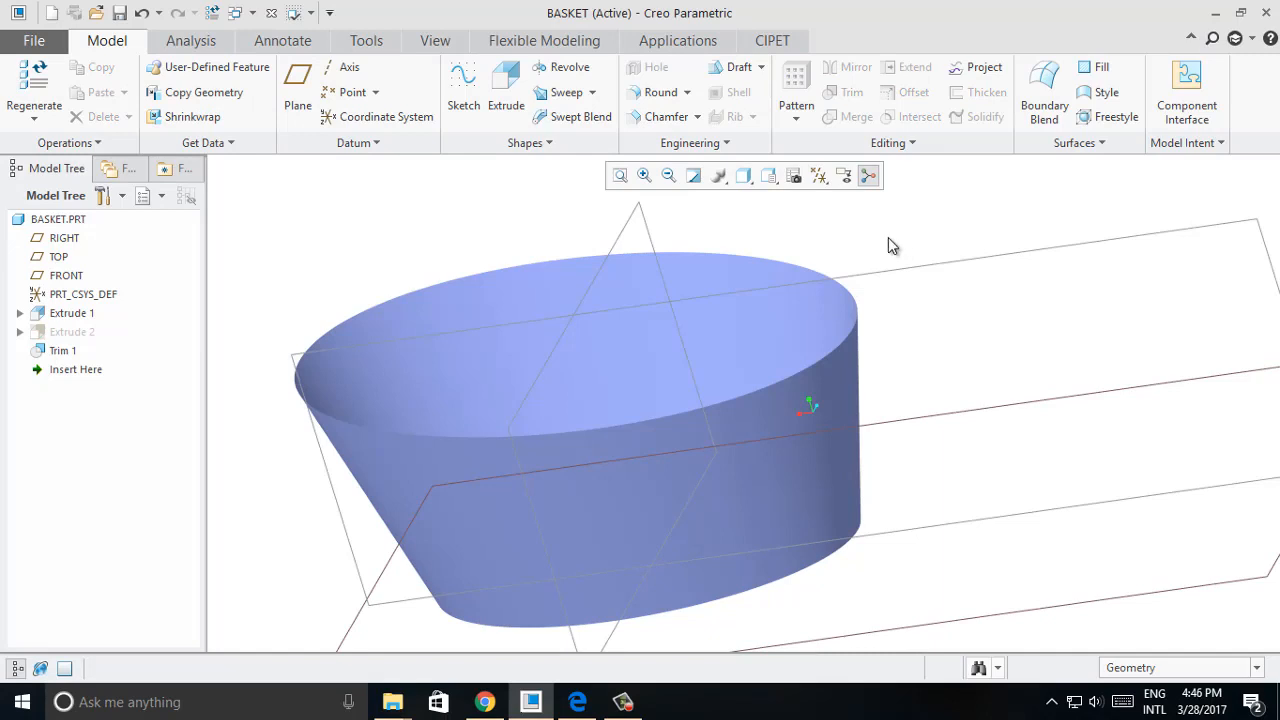
pyautogui.moveTo(888, 244); pyautogui.dragTo(802, 330, button='middle')
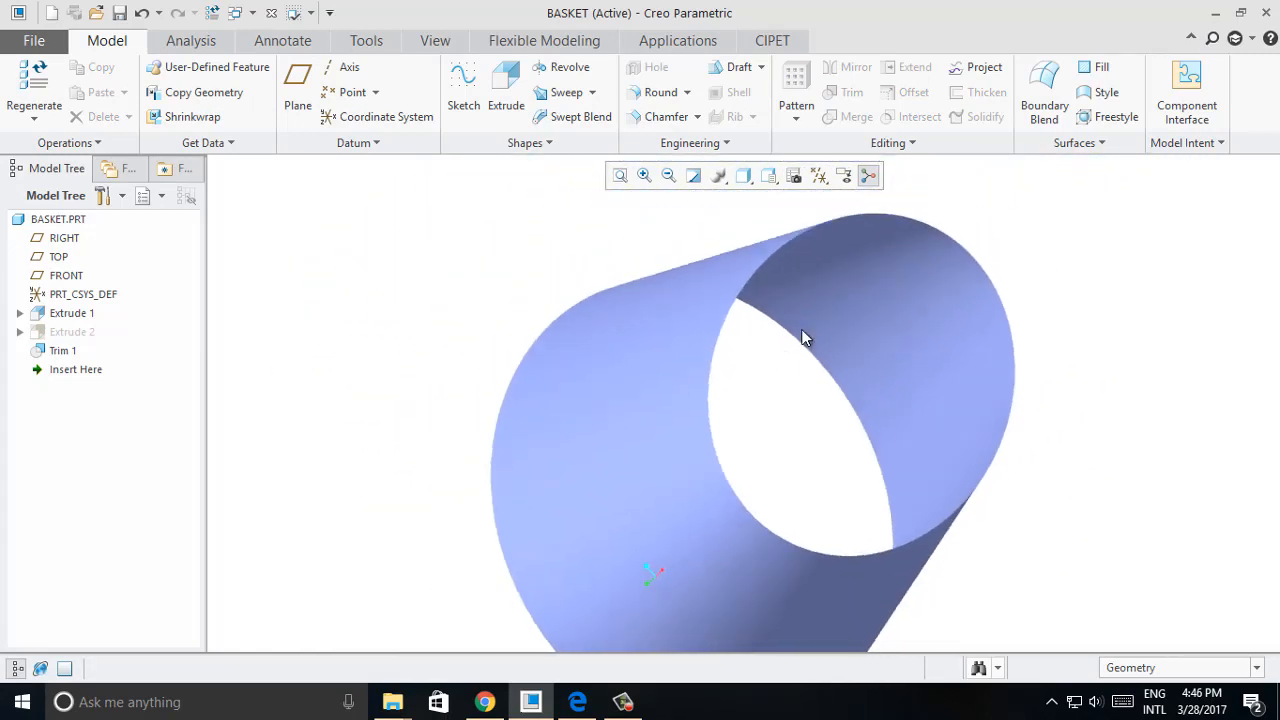
pyautogui.click(895, 226)
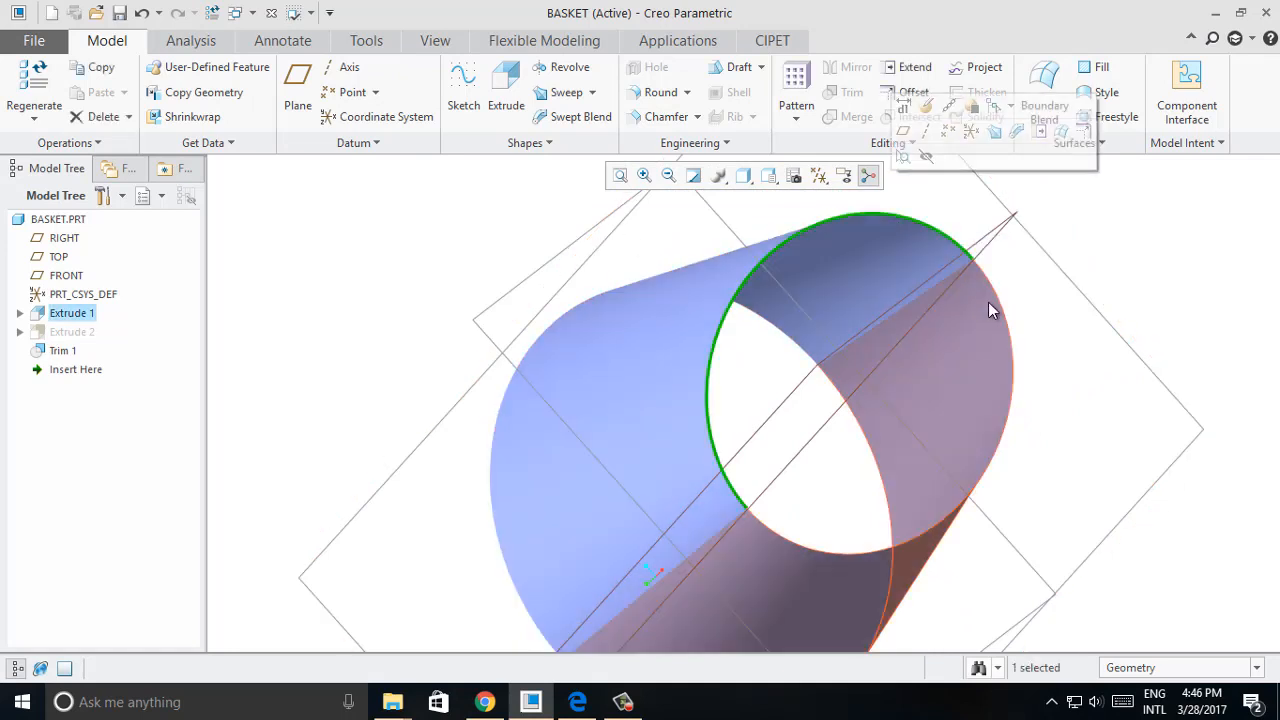
pyautogui.keyDown('ctrl'); pyautogui.click(997, 305); pyautogui.keyUp('ctrl')
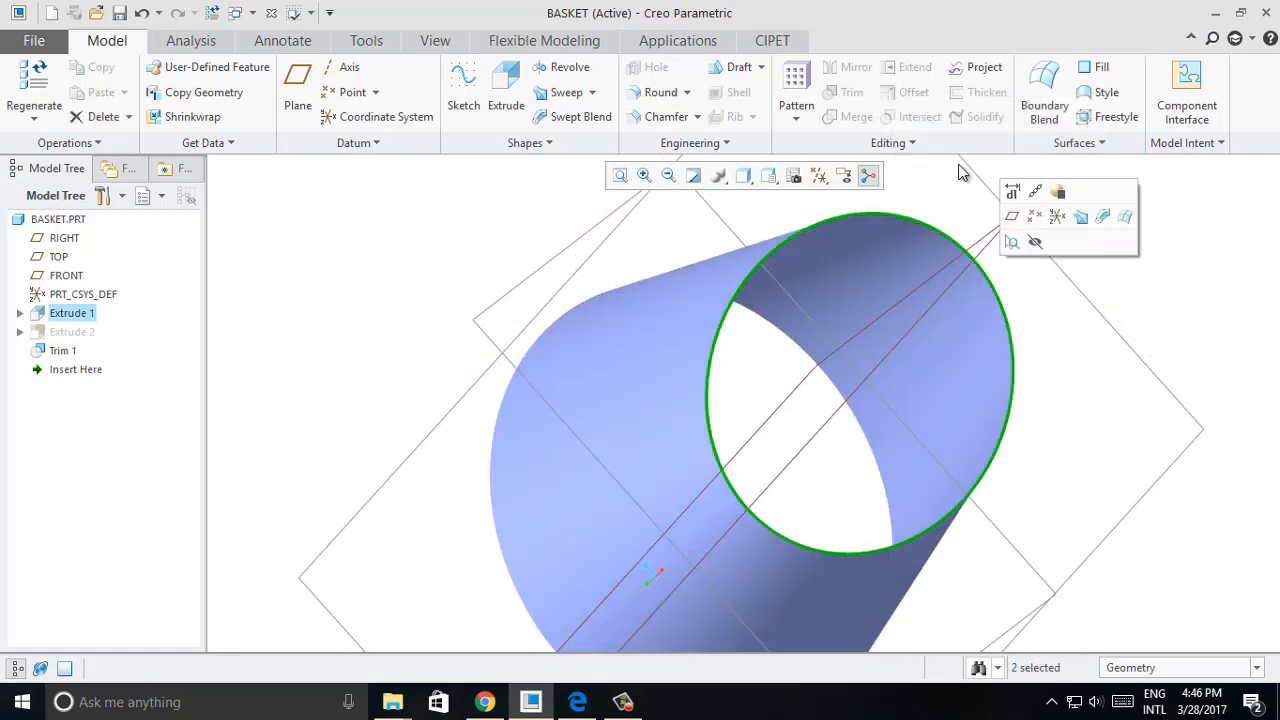
pyautogui.click(1165, 236)
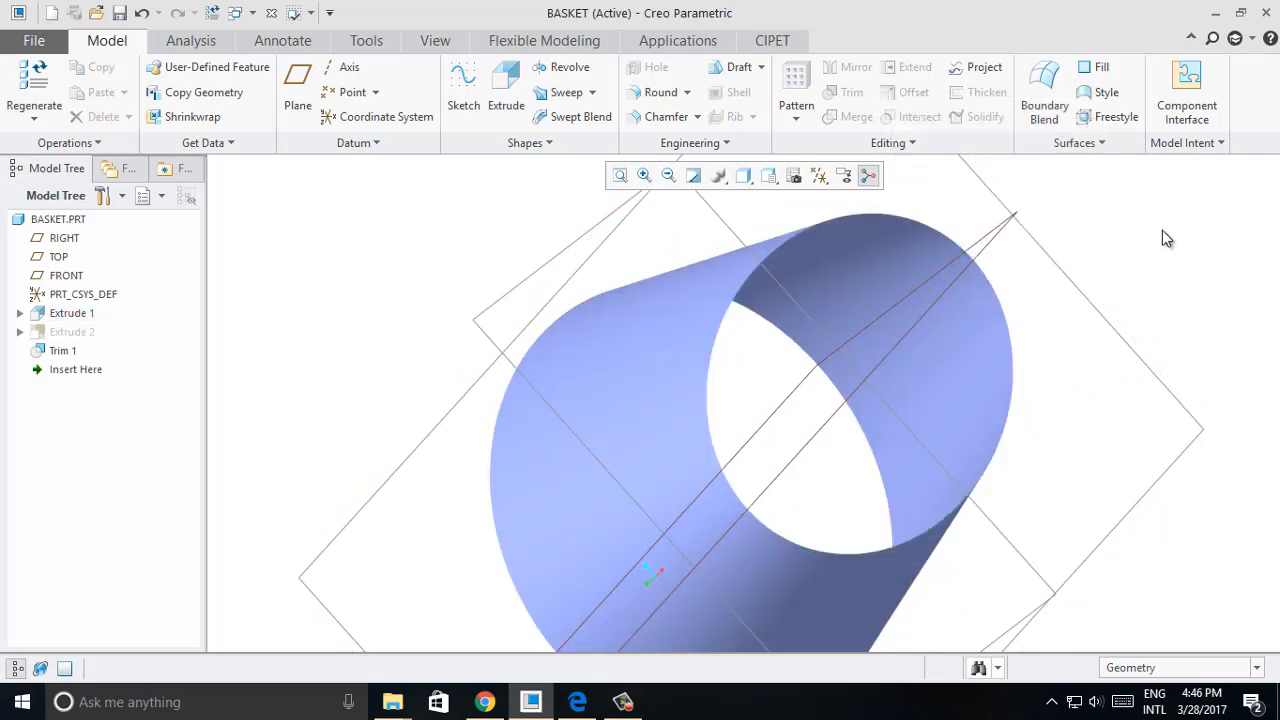
# Select the closed elliptical edge at the basket's narrow base as an intent edge of Extrude 1.
pyautogui.rightClick(992, 287)
pyautogui.click(884, 323)
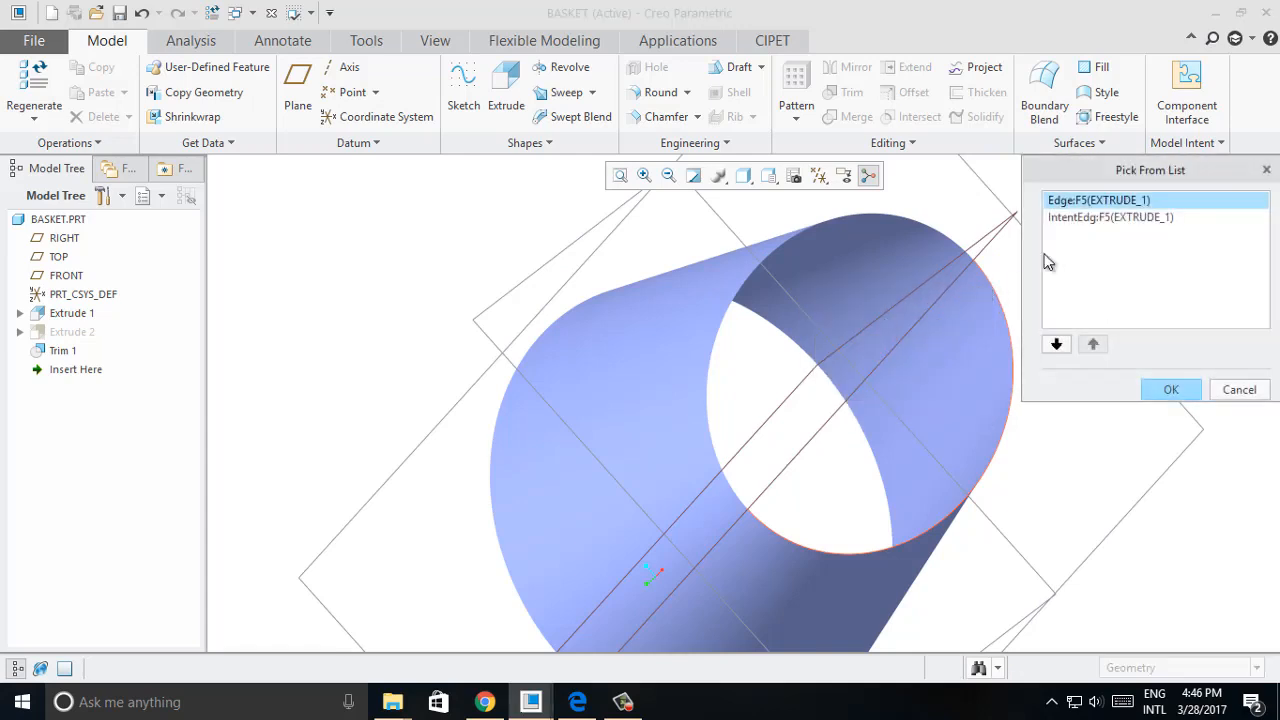
pyautogui.click(1066, 218)
pyautogui.click(1160, 389)
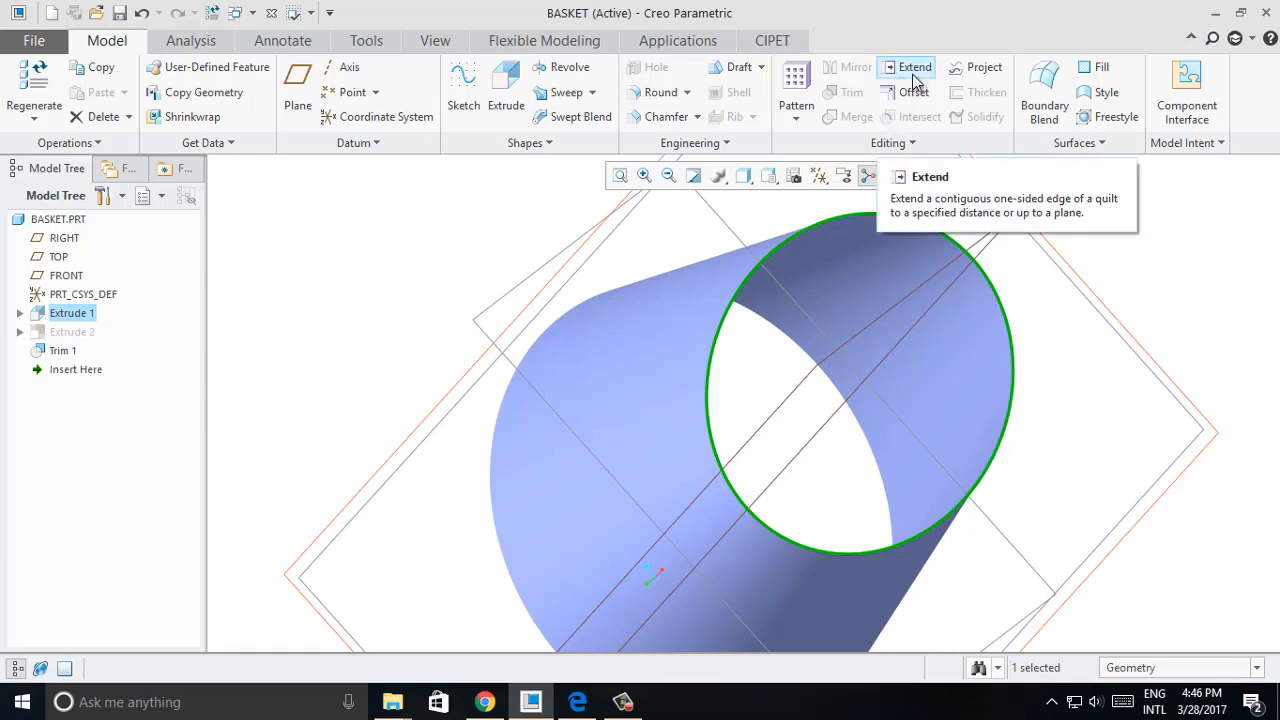
# Start a Fill and define its internal sketch on the TOP plane, using the RIGHT plane as the Bottom orientation reference.
pyautogui.click(1097, 67)
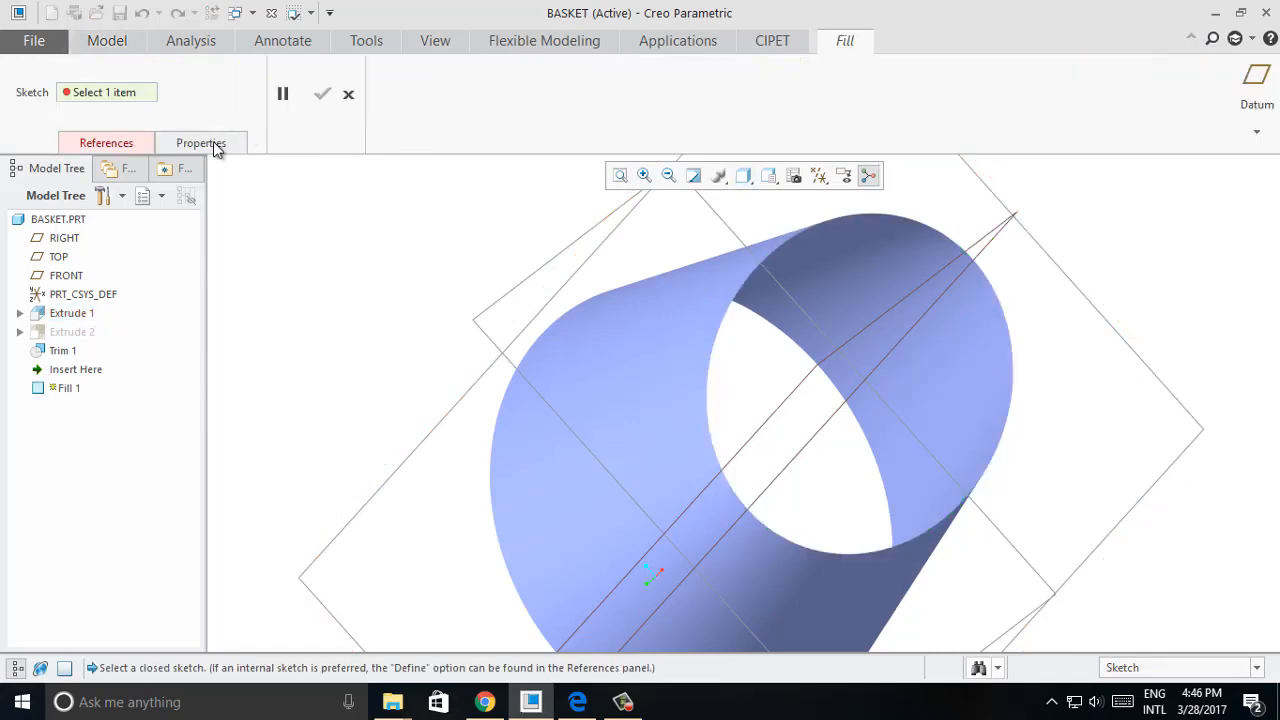
pyautogui.click(108, 93)
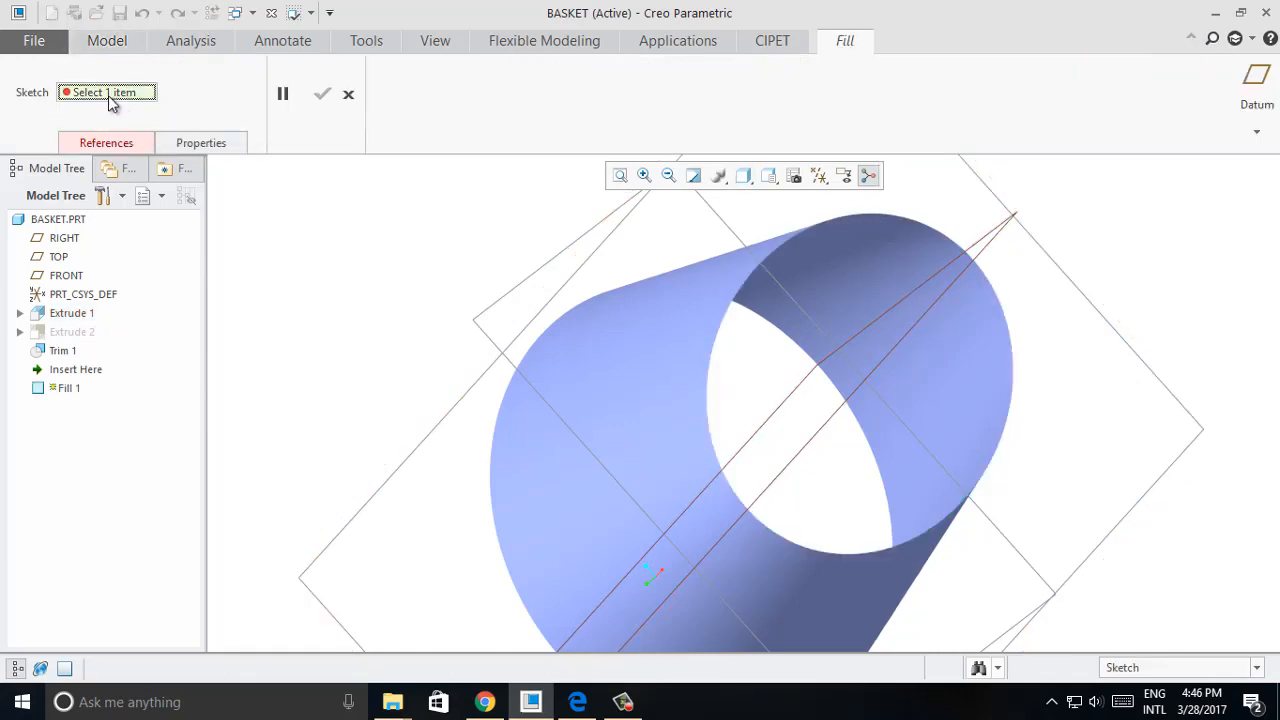
pyautogui.click(1007, 320)
pyautogui.click(148, 145)
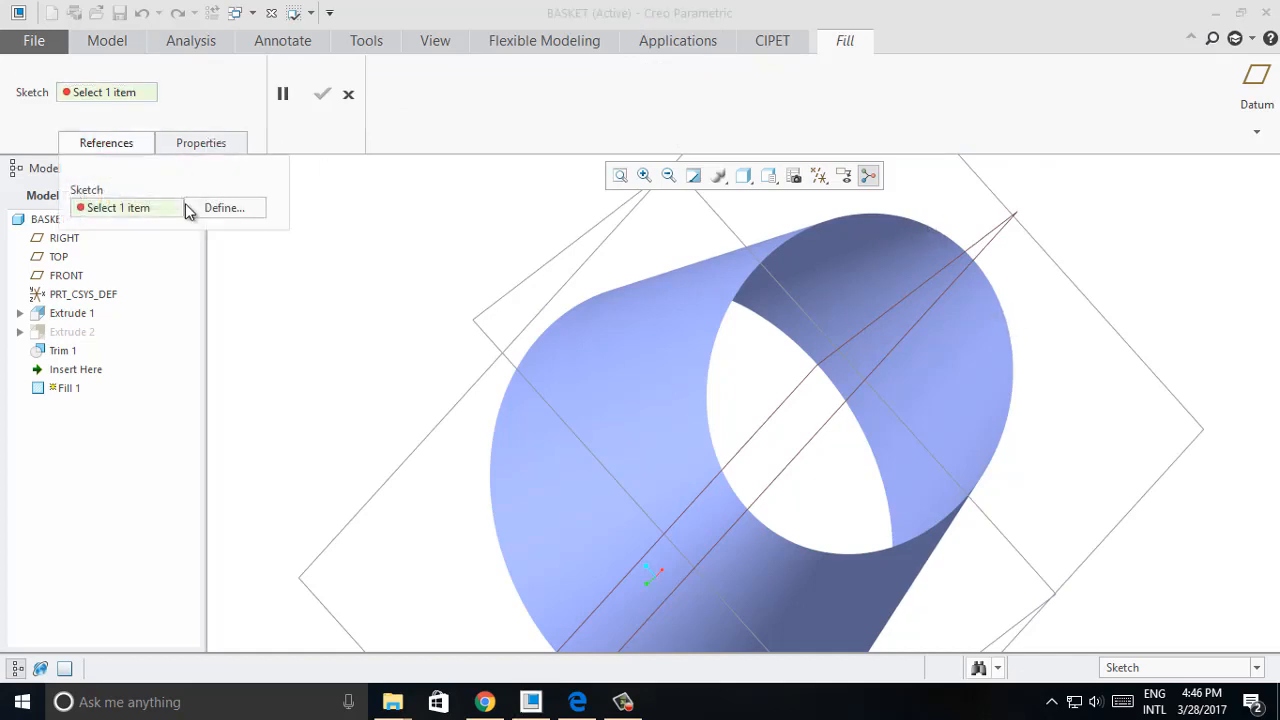
pyautogui.scroll(2, 540, 346)
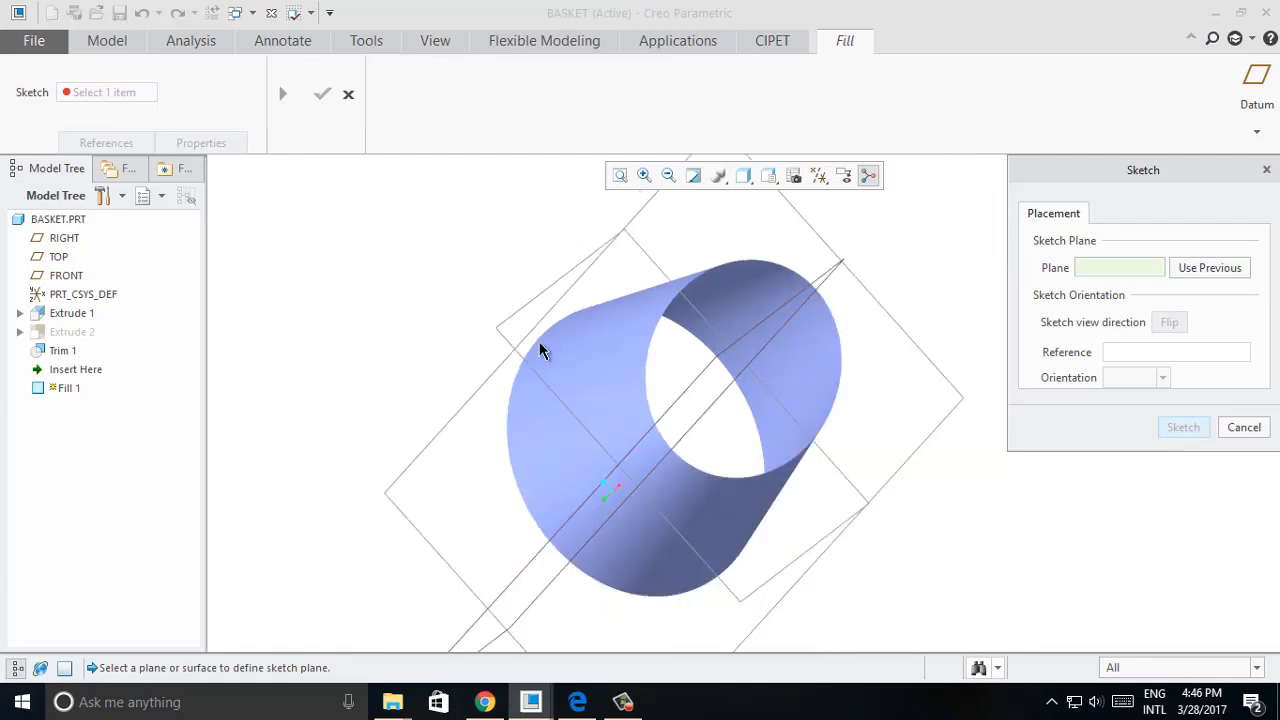
pyautogui.scroll(-1, 785, 308)
pyautogui.moveTo(872, 308)
pyautogui.mouseDown(button='middle')
pyautogui.moveTo(871, 397)
pyautogui.moveTo(818, 360)
pyautogui.mouseUp(button='middle')
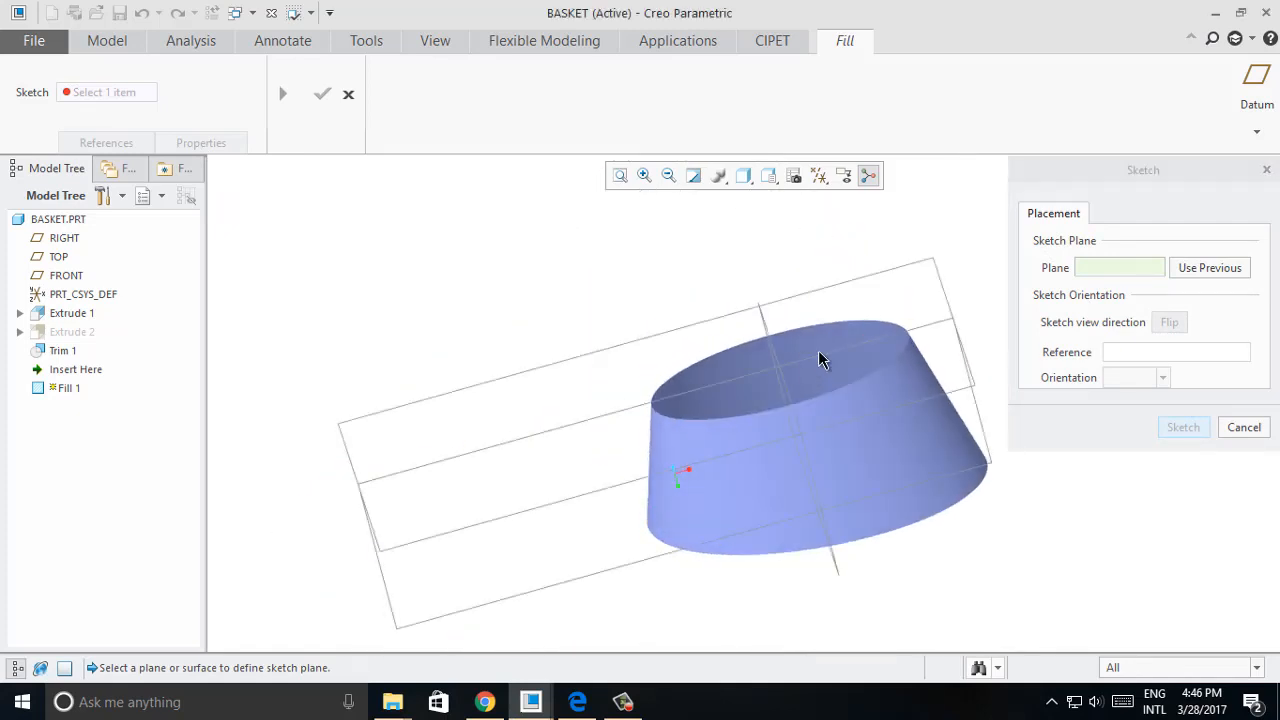
pyautogui.moveTo(890, 282)
pyautogui.mouseDown(button='middle')
pyautogui.moveTo(911, 268)
pyautogui.moveTo(907, 285)
pyautogui.mouseUp(button='middle')
pyautogui.click(915, 349)
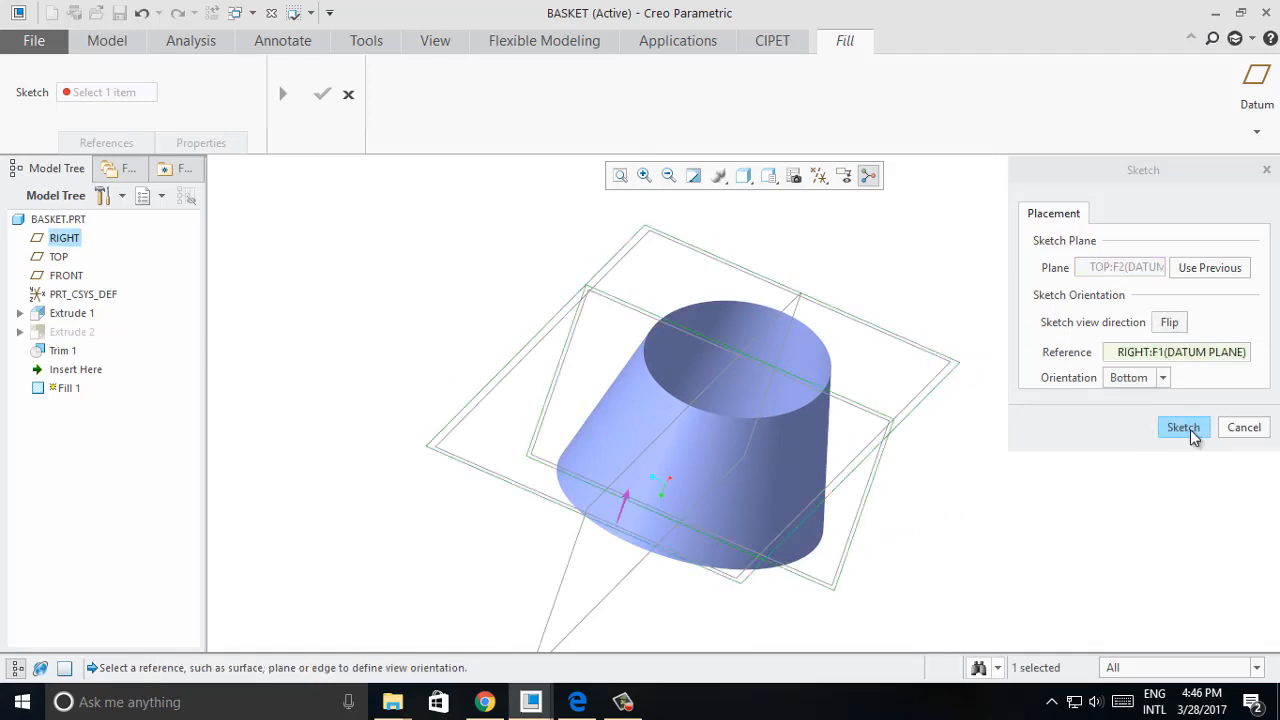
pyautogui.click(1188, 428)
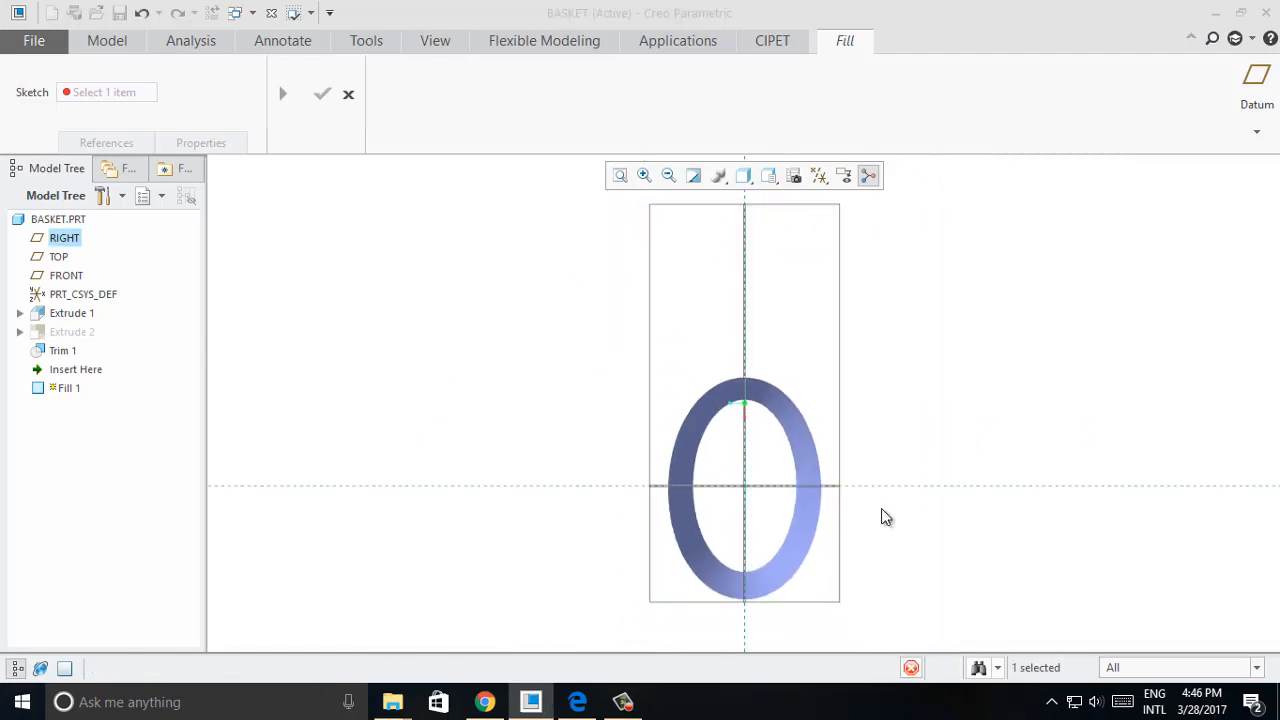
# Sketch a center-and-axis ellipse centred on the reference intersection, with both axes reaching the elliptical edge of the basket's narrow base.
pyautogui.moveTo(881, 508); pyautogui.dragTo(874, 514, button='middle')
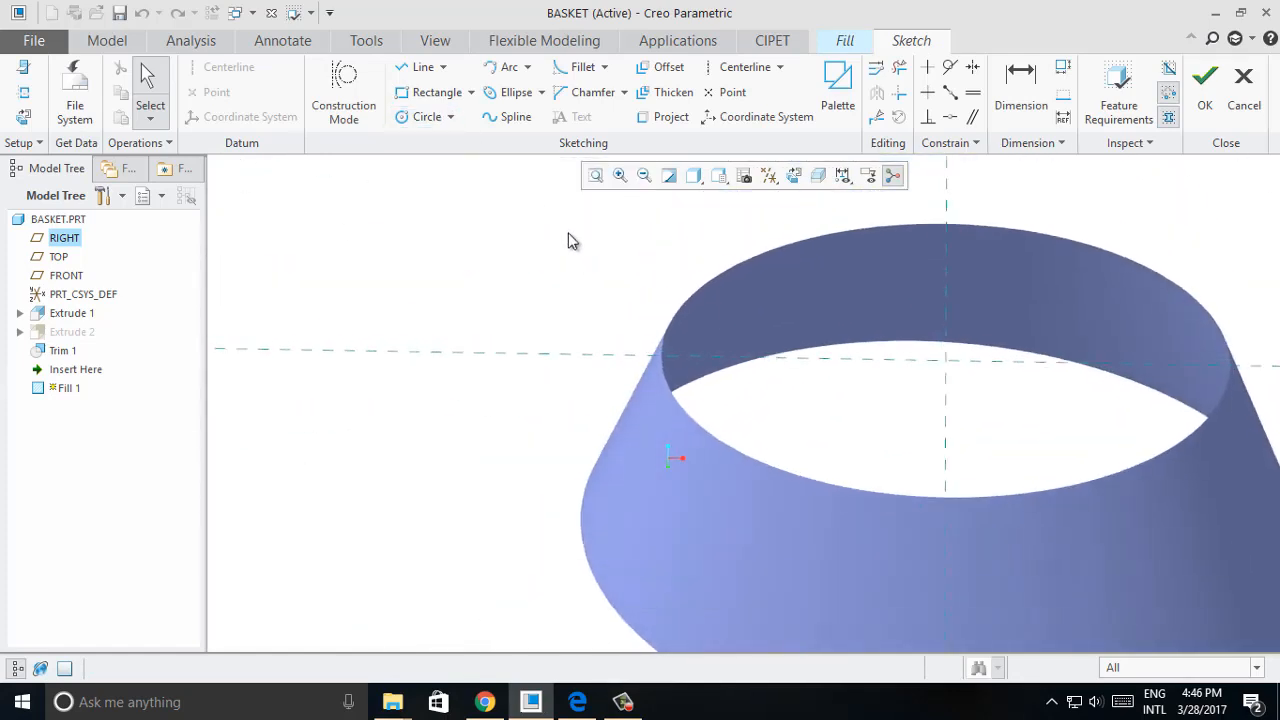
pyautogui.click(541, 93)
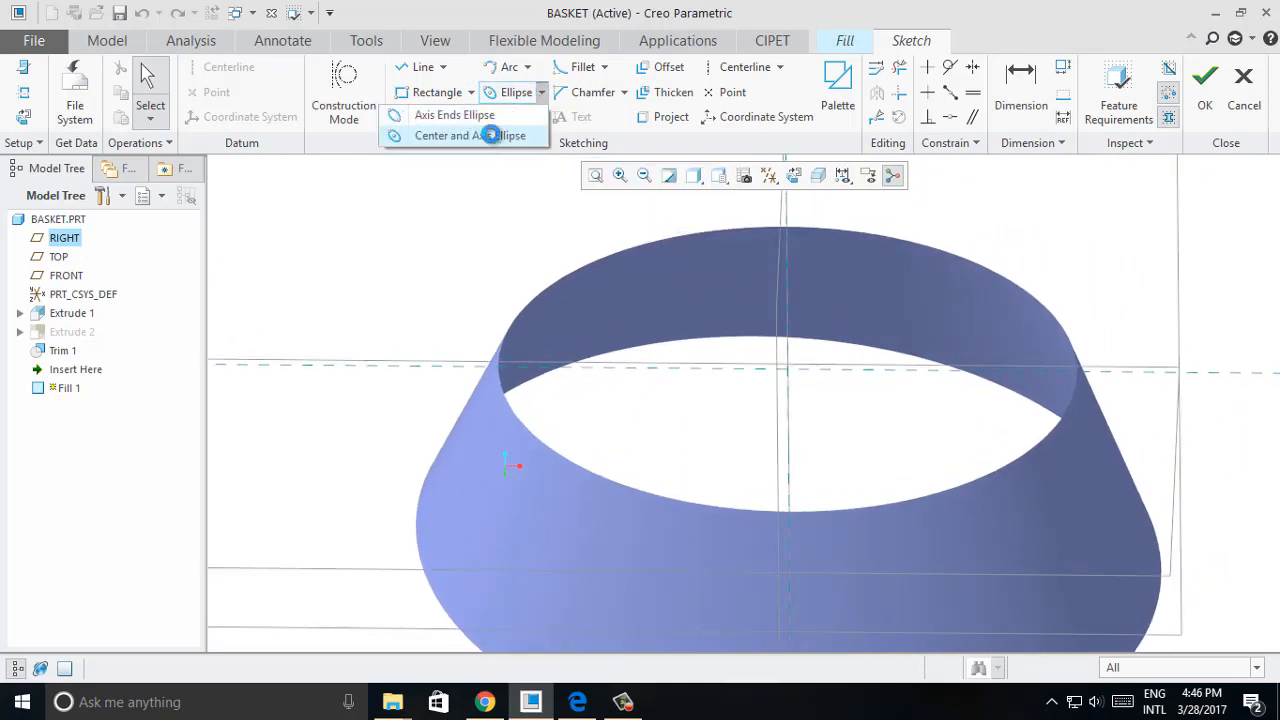
pyautogui.click(489, 134)
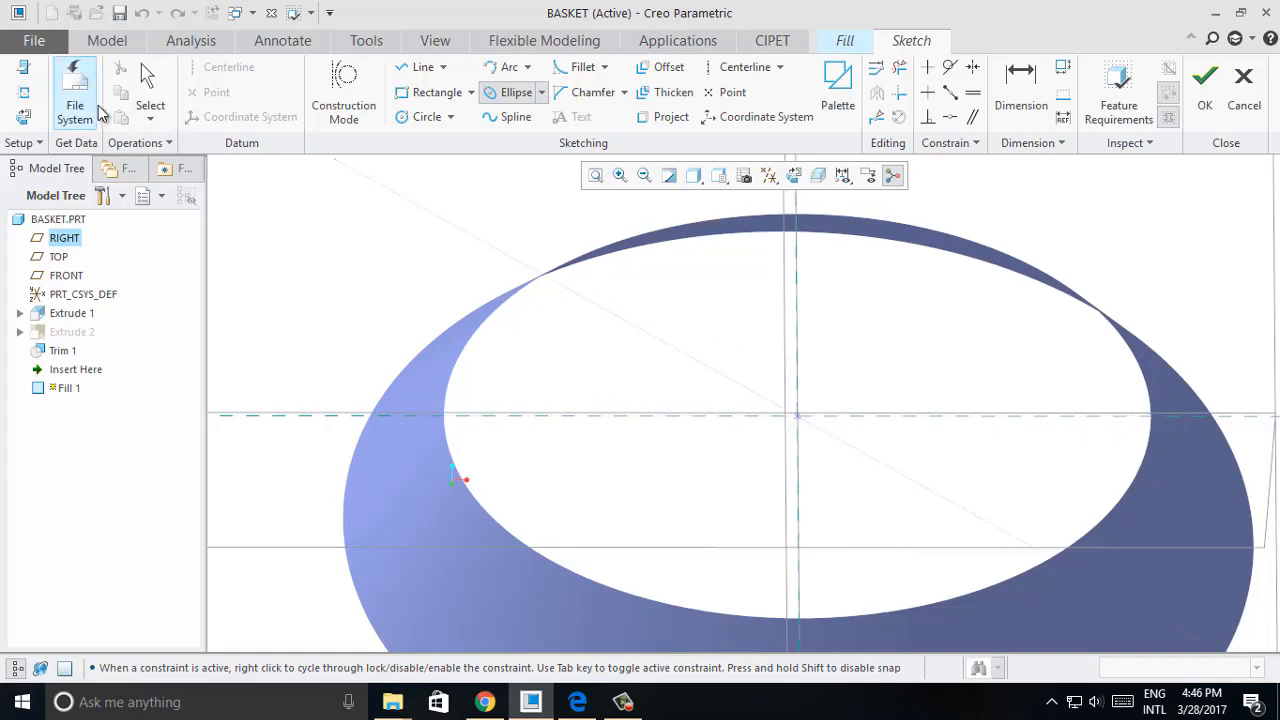
pyautogui.click(24, 118)
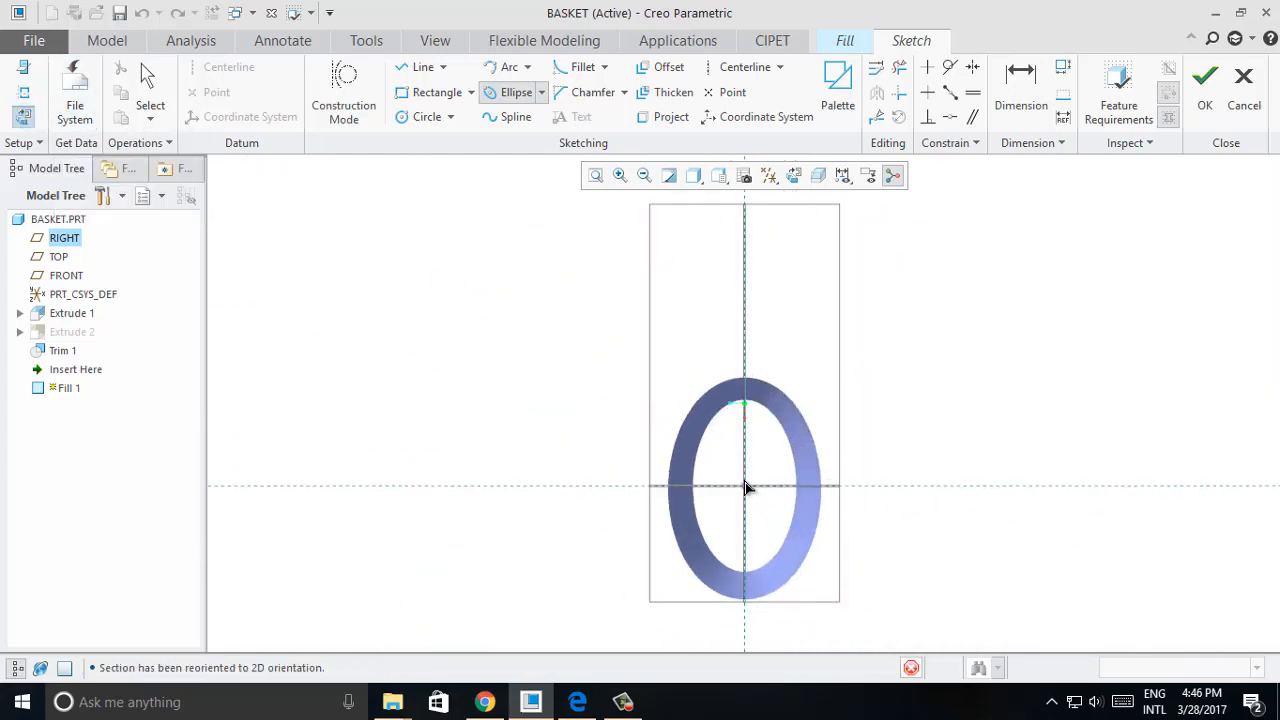
pyautogui.scroll(1, 737, 388)
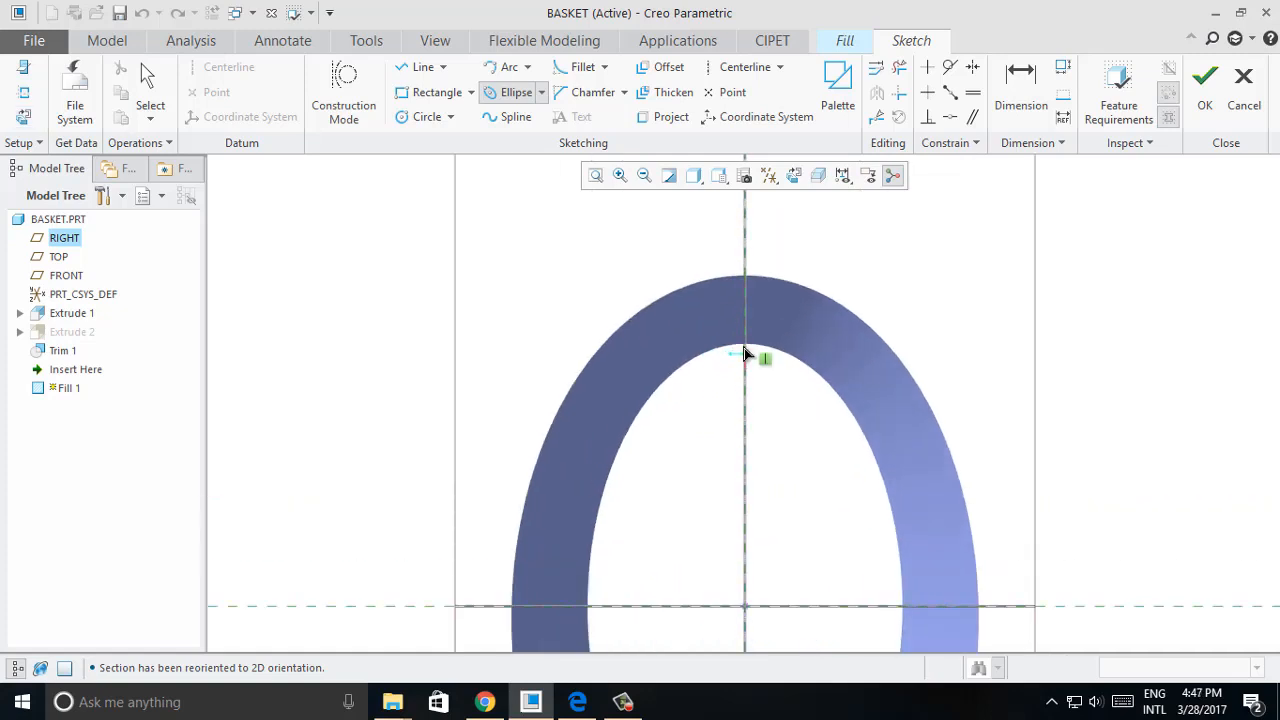
pyautogui.scroll(2, 744, 354)
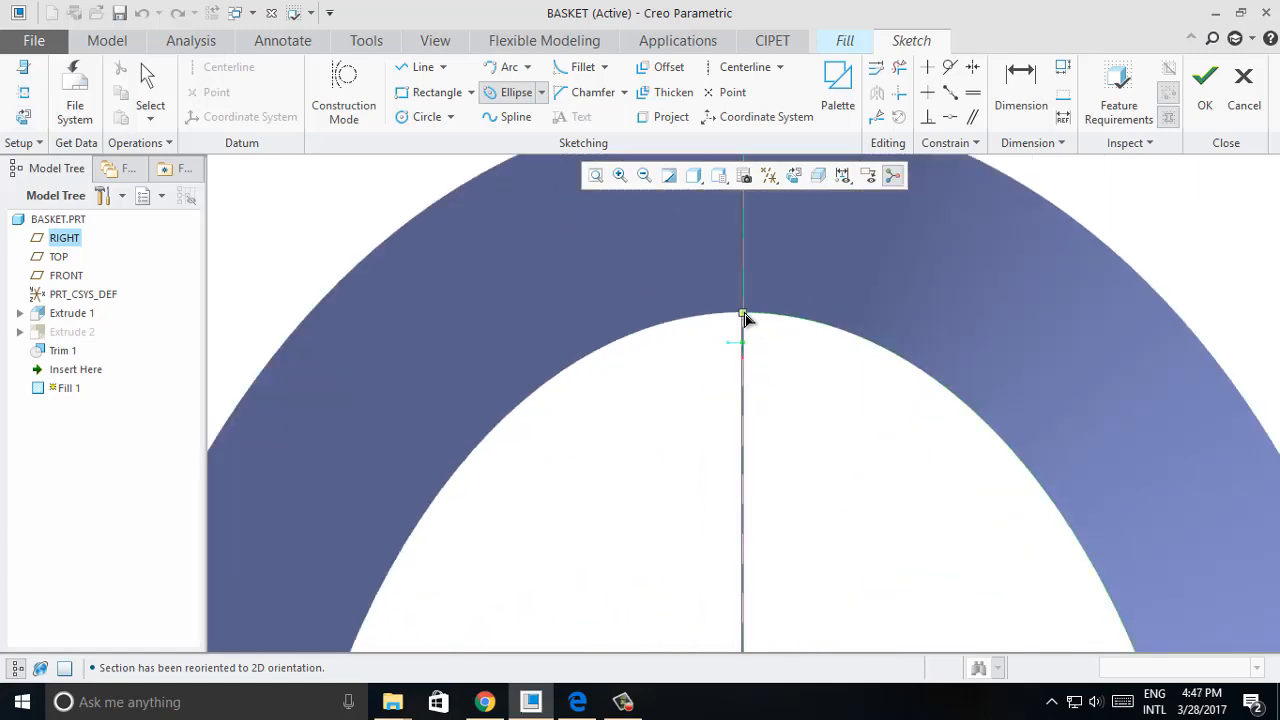
pyautogui.scroll(-2, 793, 365)
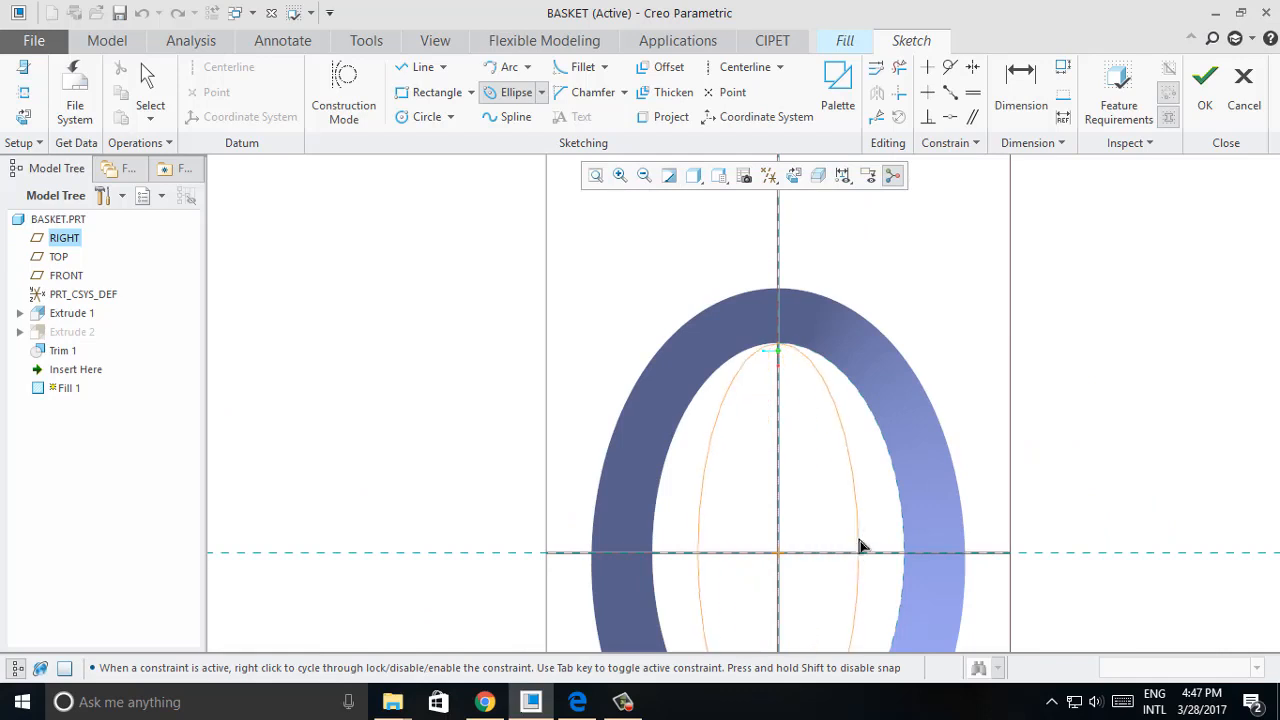
pyautogui.scroll(1, 890, 560)
pyautogui.scroll(1, 922, 555)
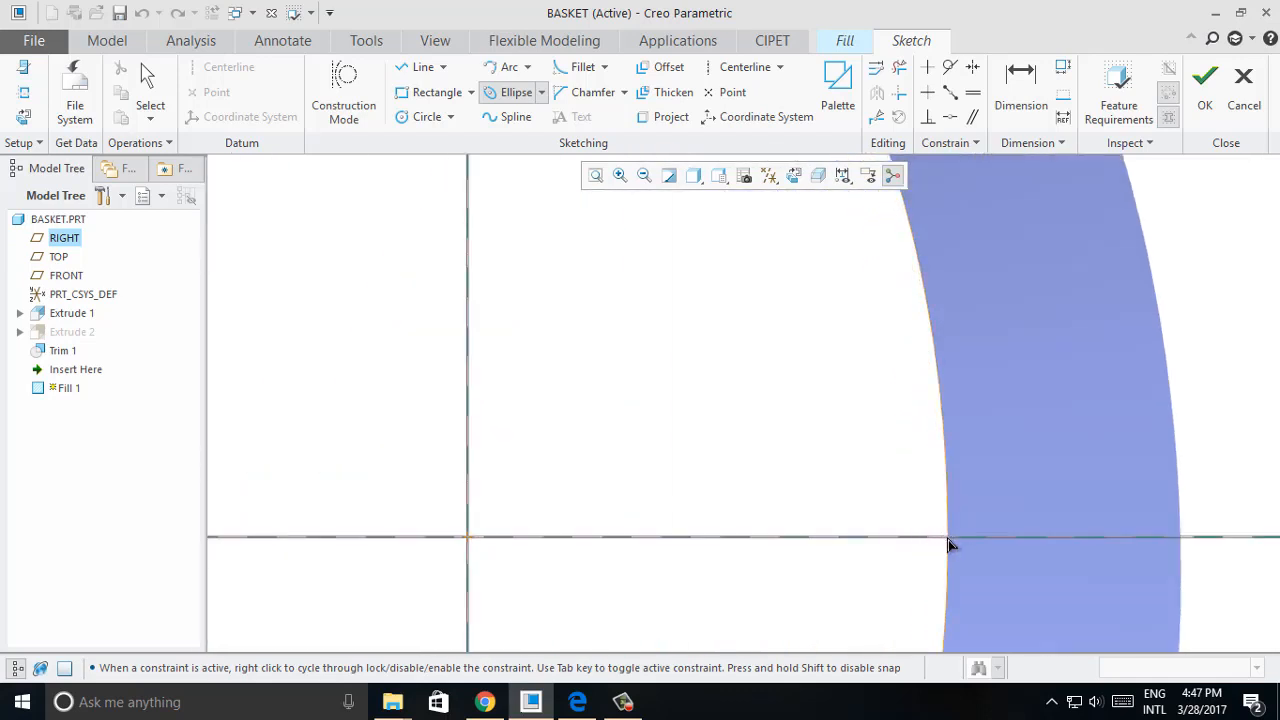
pyautogui.middleClick(874, 448)
# Finish the ellipse sketch and complete the Fill that closes the basket's base.
pyautogui.scroll(-3, 938, 449)
pyautogui.moveTo(938, 449)
pyautogui.mouseDown(button='middle')
pyautogui.moveTo(955, 336)
pyautogui.moveTo(1042, 227)
pyautogui.mouseUp(button='middle')
pyautogui.click(1205, 85)
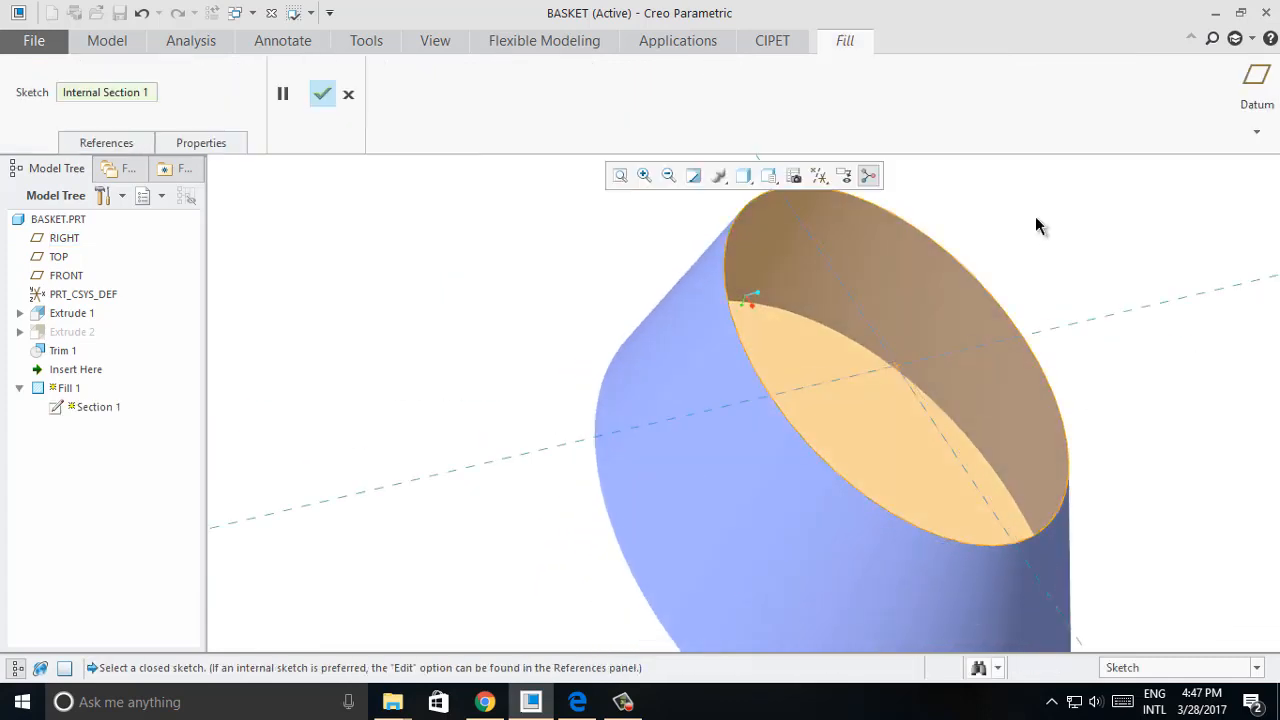
pyautogui.click(321, 96)
pyautogui.moveTo(374, 243); pyautogui.dragTo(768, 316, button='middle')
pyautogui.click(768, 316)
pyautogui.keyDown('ctrl'); pyautogui.click(666, 321); pyautogui.keyUp('ctrl')
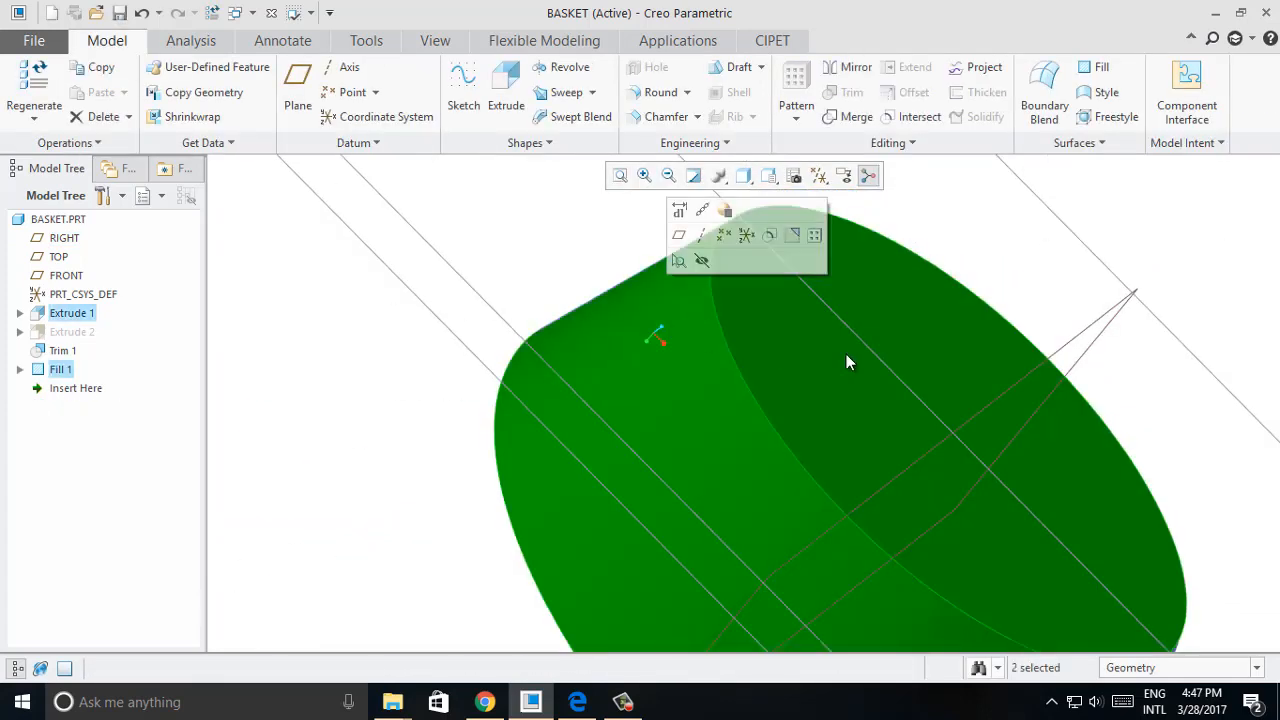
pyautogui.moveTo(846, 354); pyautogui.dragTo(623, 352, button='middle')
pyautogui.keyDown('ctrl'); pyautogui.click(642, 324); pyautogui.keyUp('ctrl')
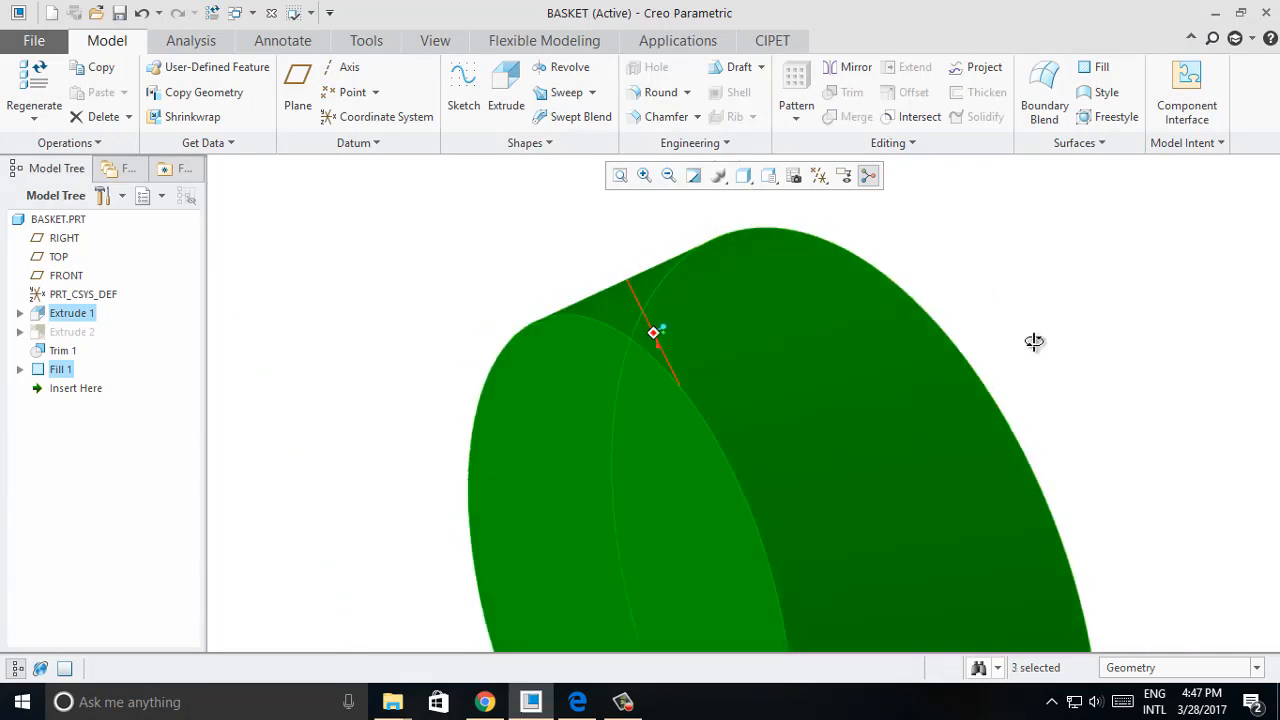
pyautogui.moveTo(1034, 343); pyautogui.dragTo(1023, 214, button='middle')
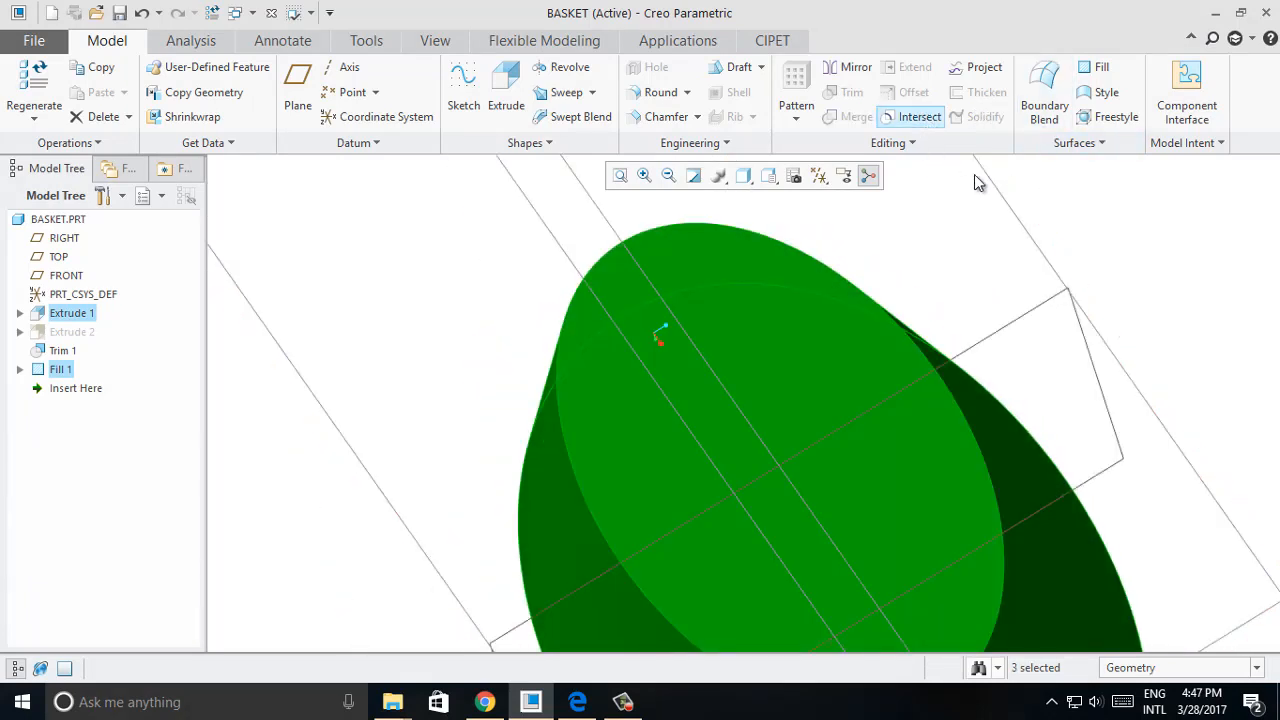
pyautogui.click(940, 240)
# Merge the basket's tapered wall surface with the filled base surface into one quilt.
pyautogui.moveTo(940, 240); pyautogui.dragTo(876, 298, button='middle')
pyautogui.click(810, 336)
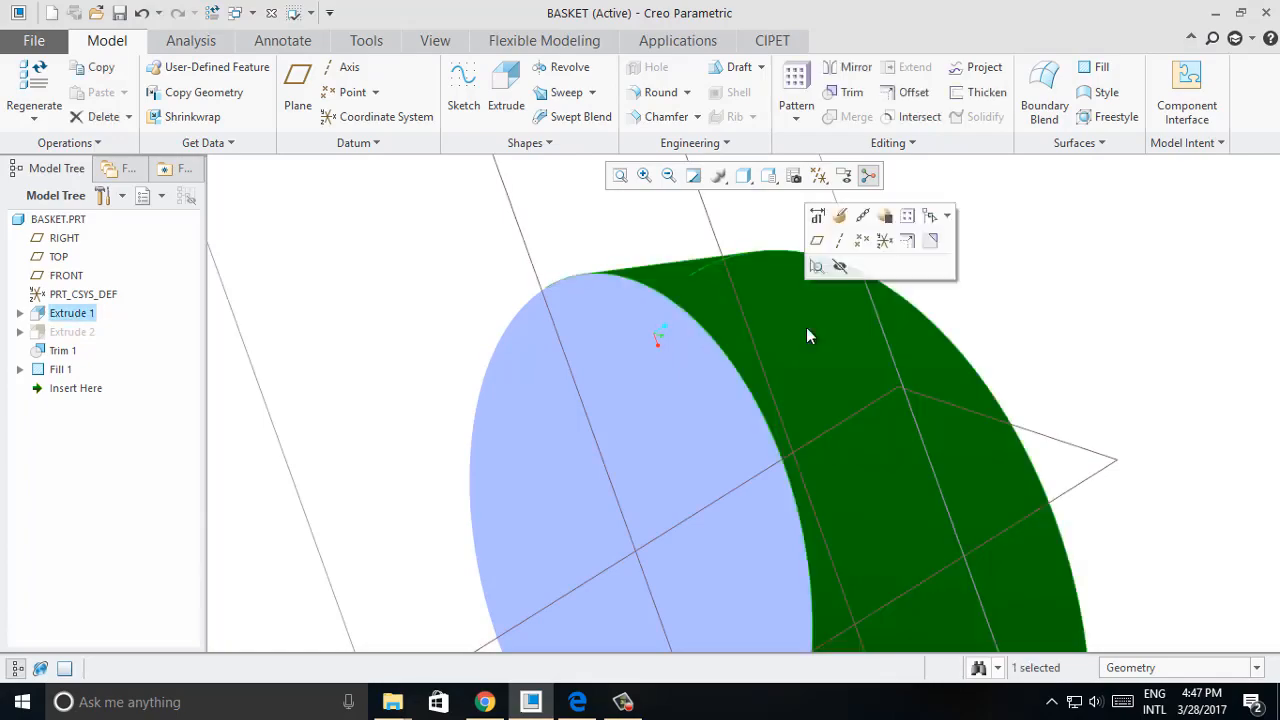
pyautogui.keyDown('ctrl'); pyautogui.click(665, 390); pyautogui.keyUp('ctrl')
pyautogui.click(846, 117)
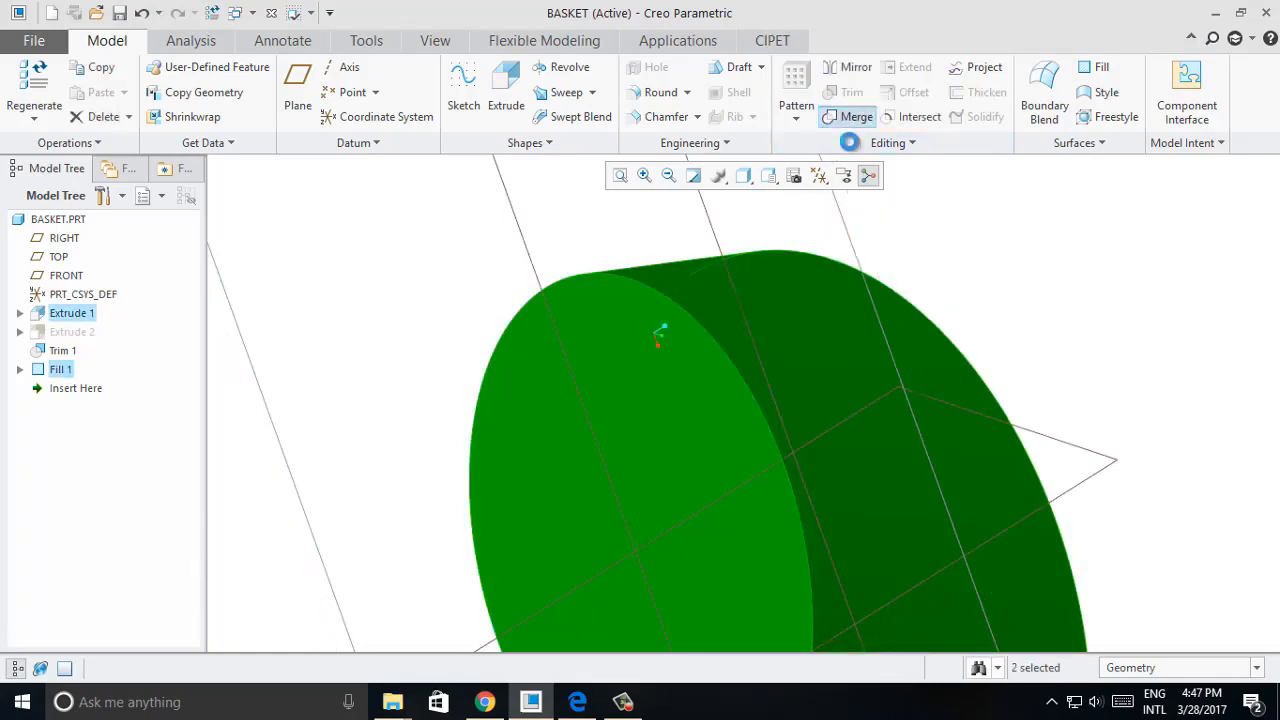
pyautogui.moveTo(619, 222); pyautogui.dragTo(489, 106, button='middle')
pyautogui.click(486, 95)
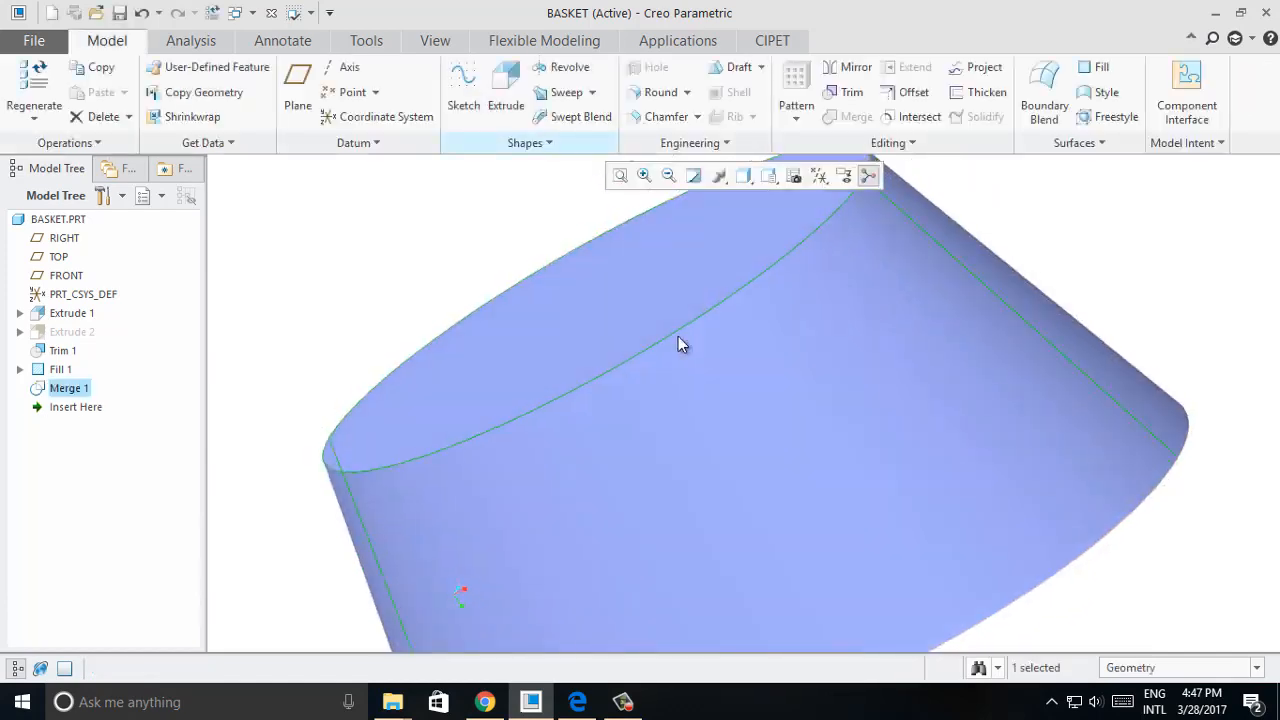
# Round the closed edge between the filled base and the tapered wall with a radius of 10.00.
pyautogui.moveTo(678, 336); pyautogui.dragTo(692, 372, button='middle')
pyautogui.click(1094, 269)
pyautogui.scroll(4, 1118, 282)
pyautogui.scroll(-1, 1116, 284)
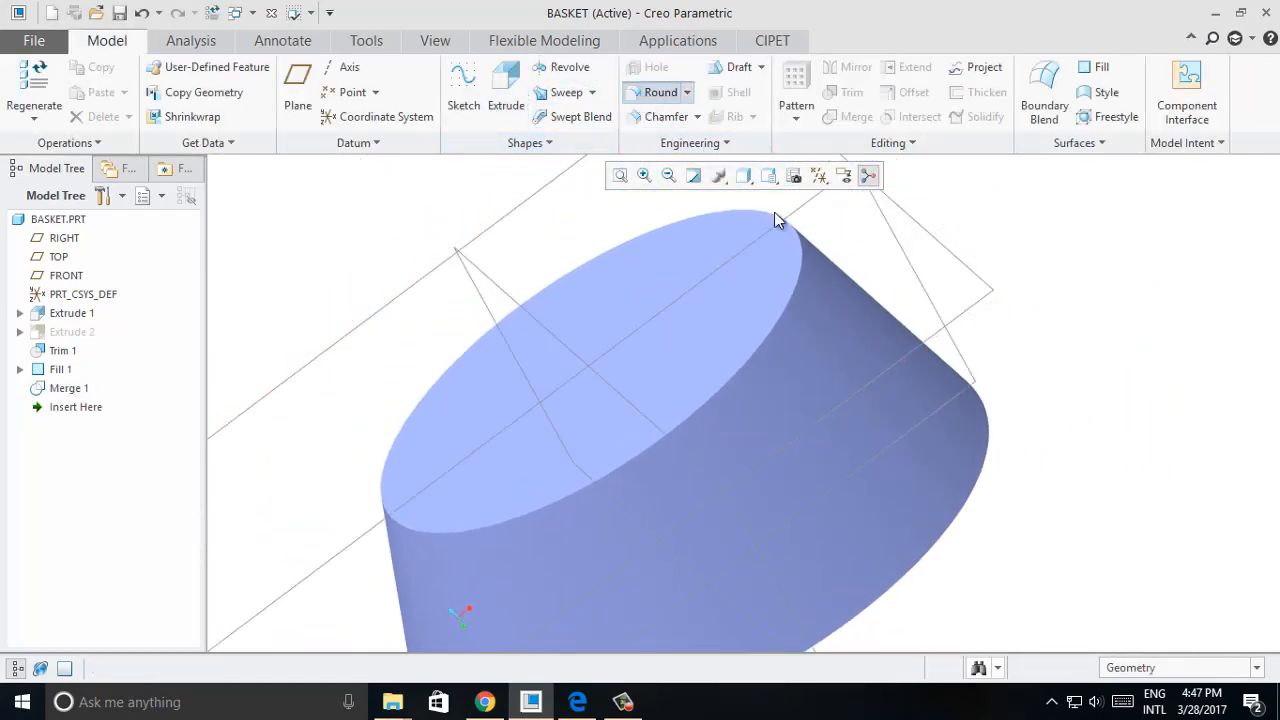
pyautogui.click(658, 92)
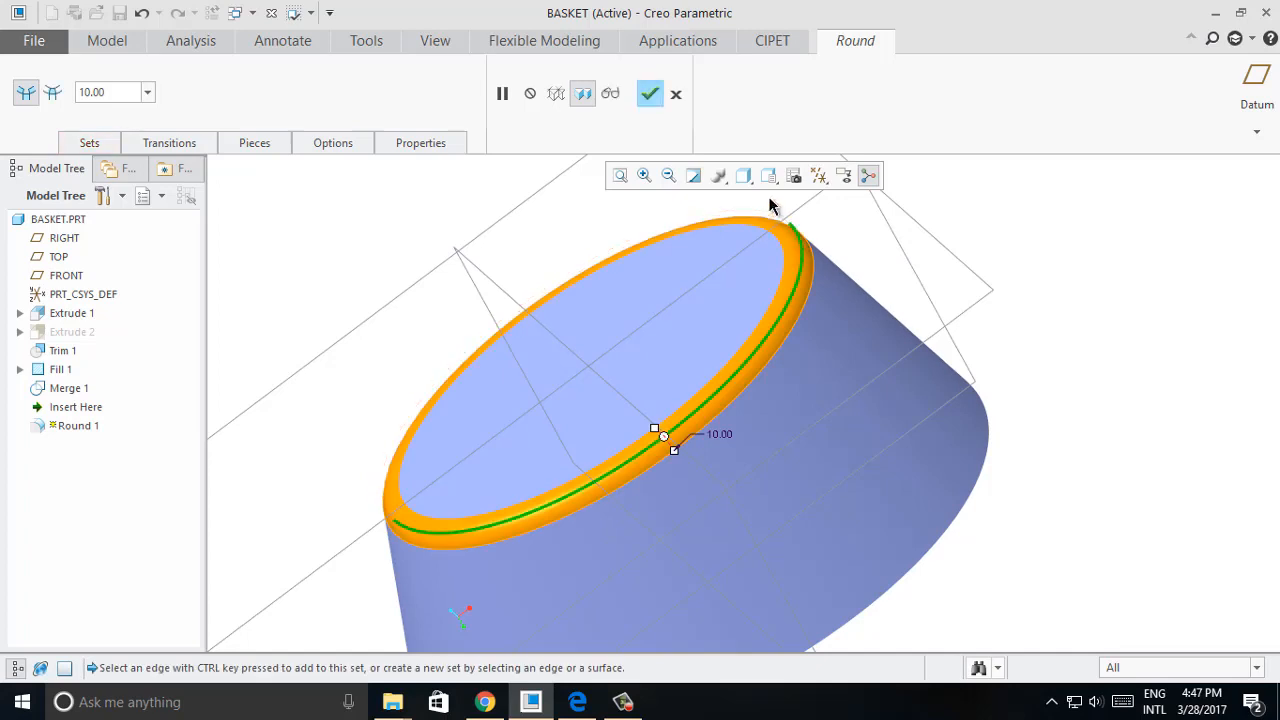
pyautogui.click(650, 93)
# Start a Sweep and use the full closed intent edge of Trim 1 around the basket's open rim as its origin trajectory.
pyautogui.scroll(6, 1040, 321)
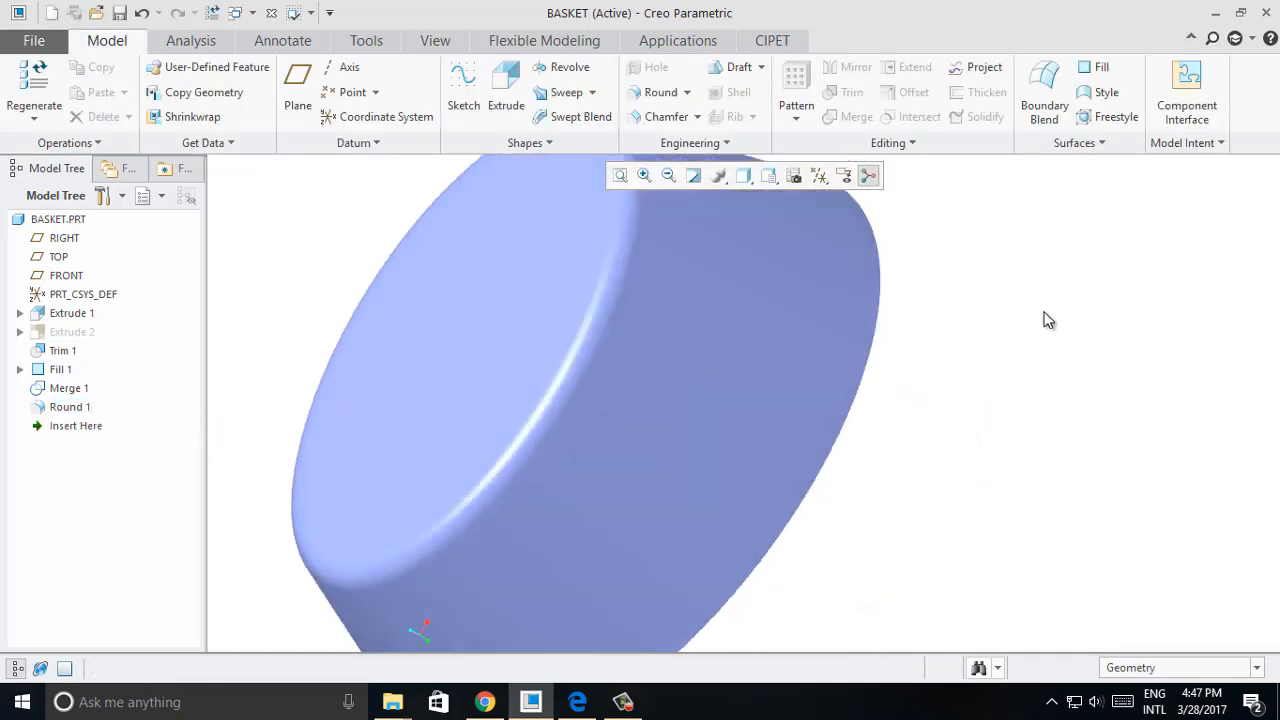
pyautogui.scroll(-4, 1047, 320)
pyautogui.scroll(5, 1047, 320)
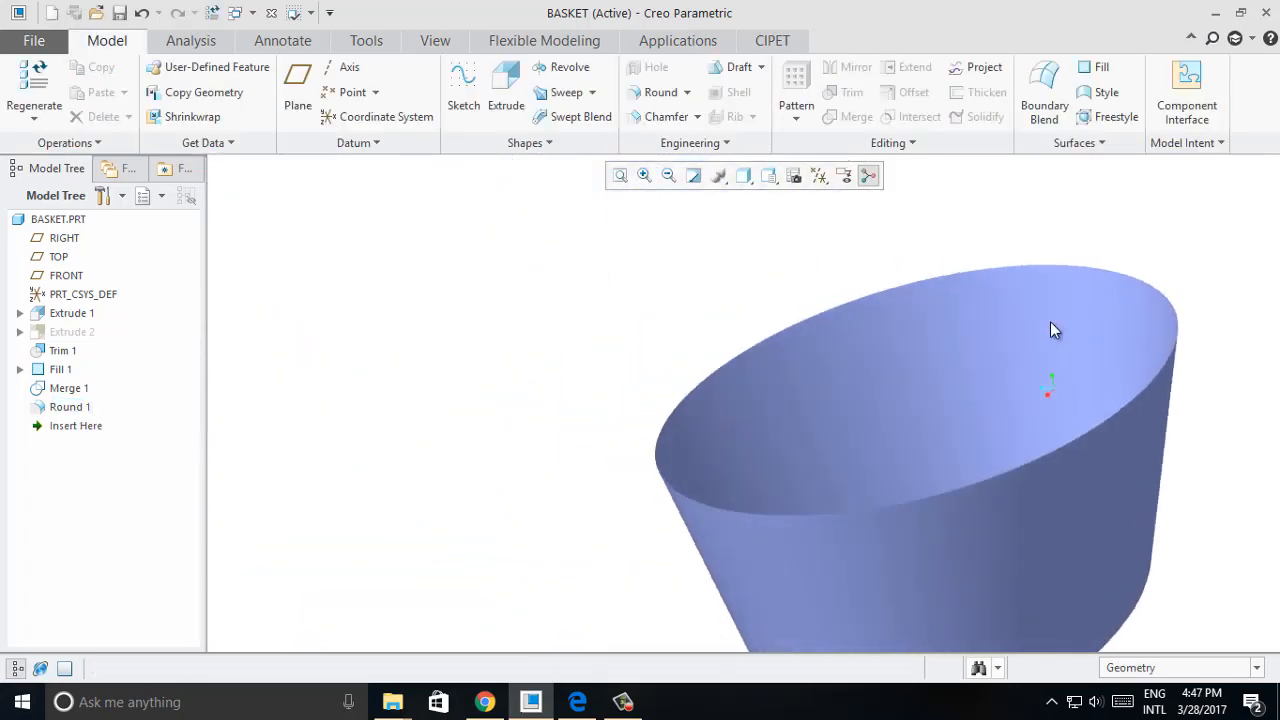
pyautogui.moveTo(1049, 324); pyautogui.dragTo(1036, 342, button='middle')
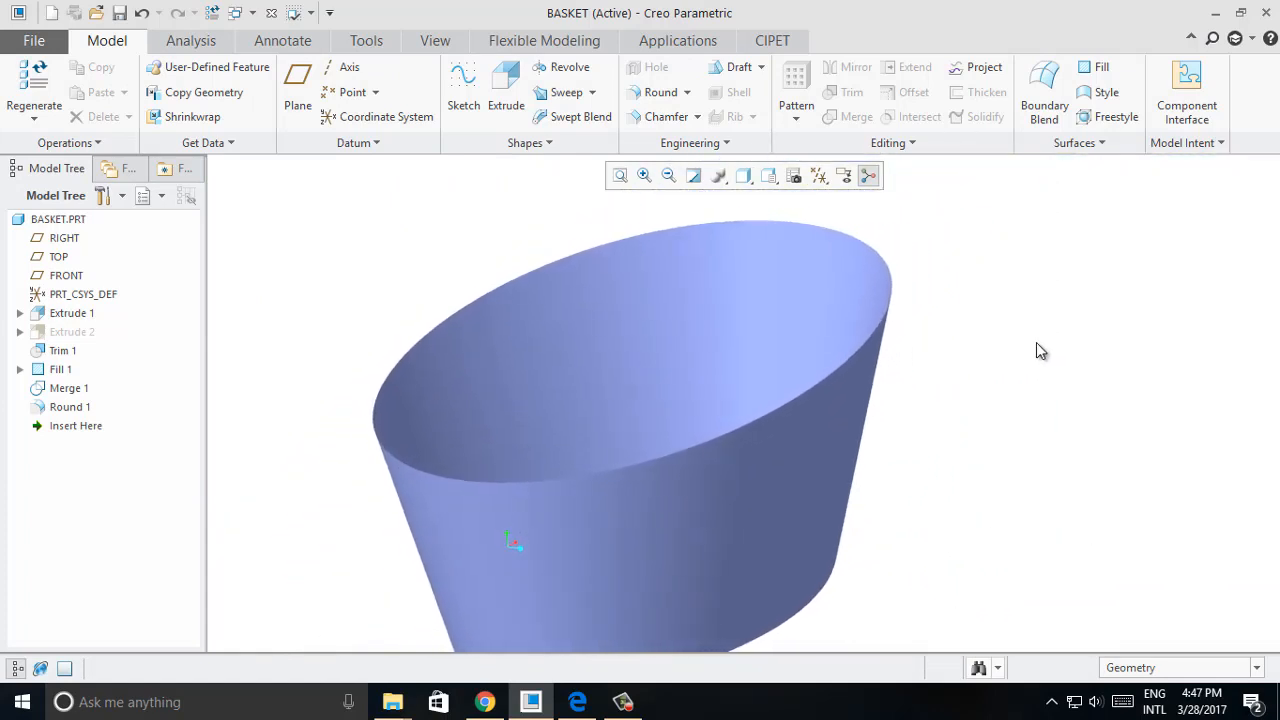
pyautogui.click(592, 92)
pyautogui.click(535, 115)
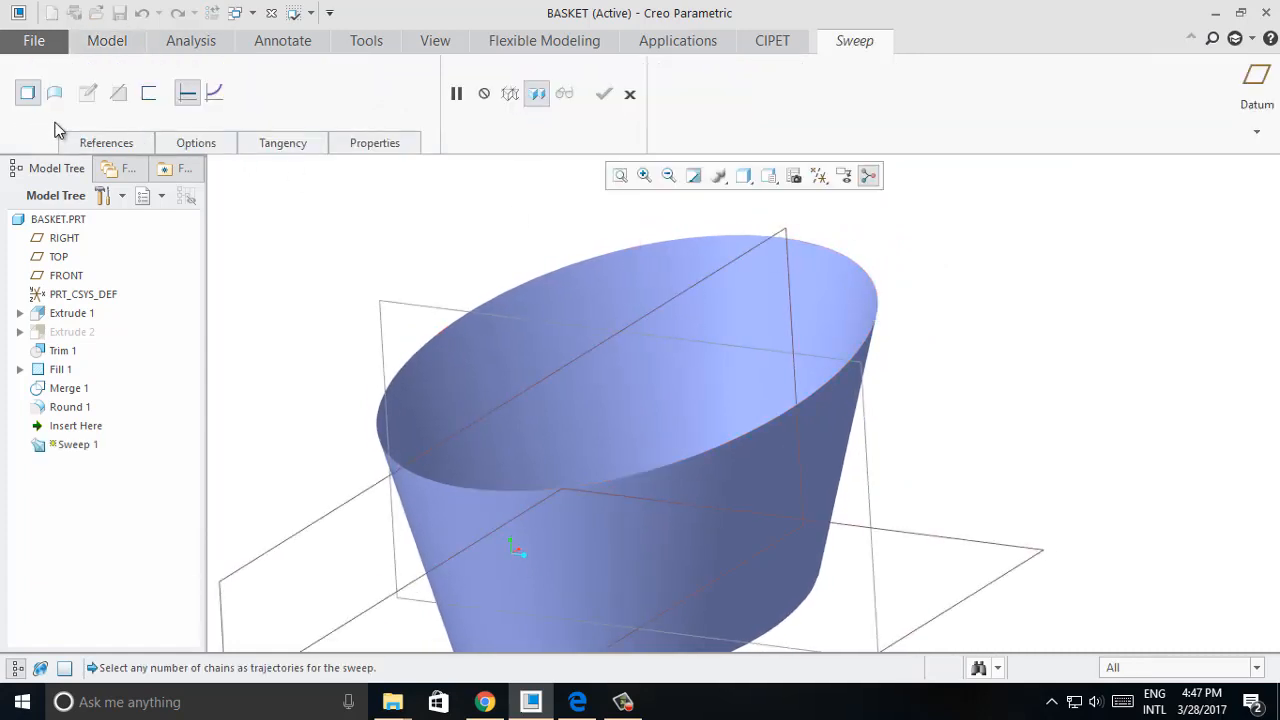
pyautogui.click(124, 146)
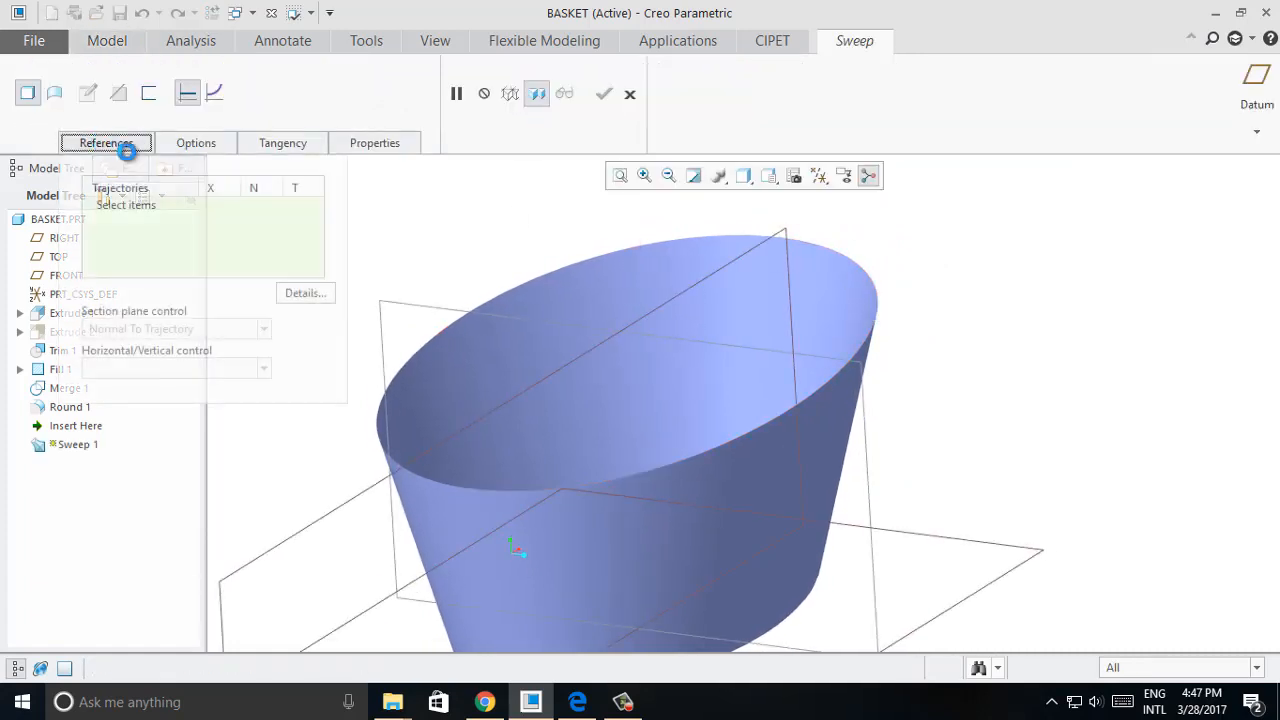
pyautogui.click(835, 252)
pyautogui.click(1088, 62)
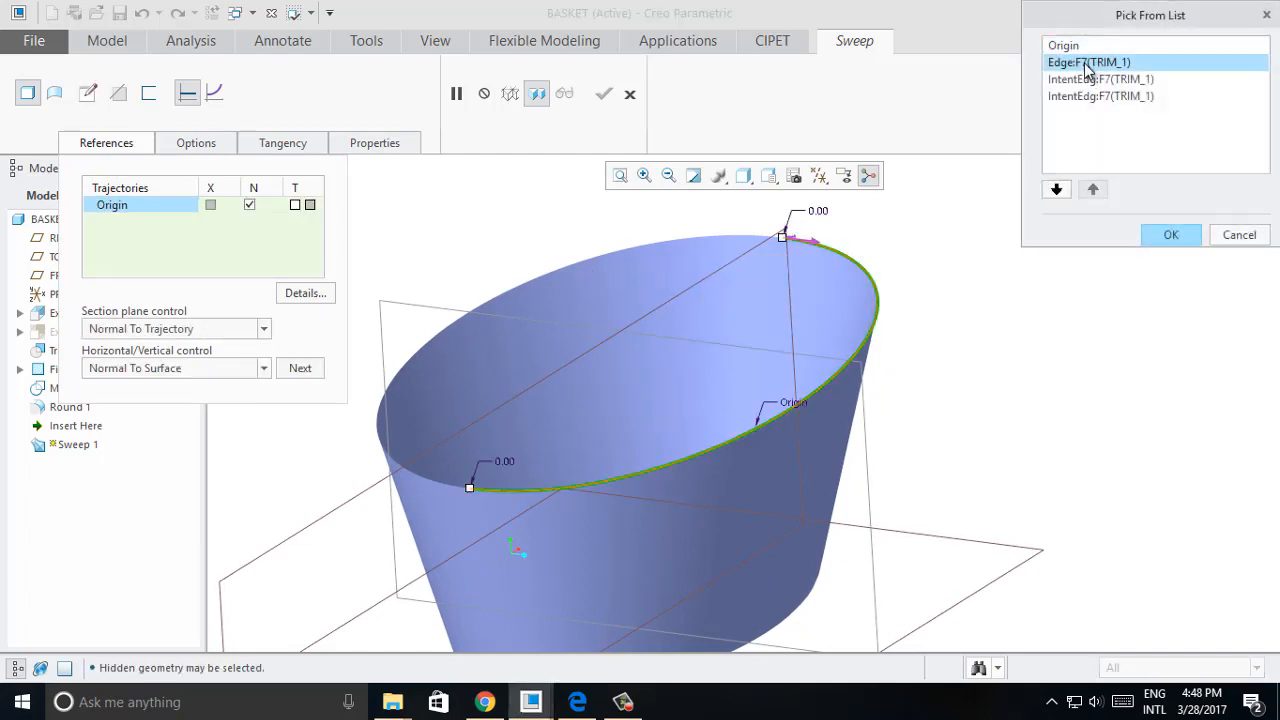
pyautogui.click(1097, 80)
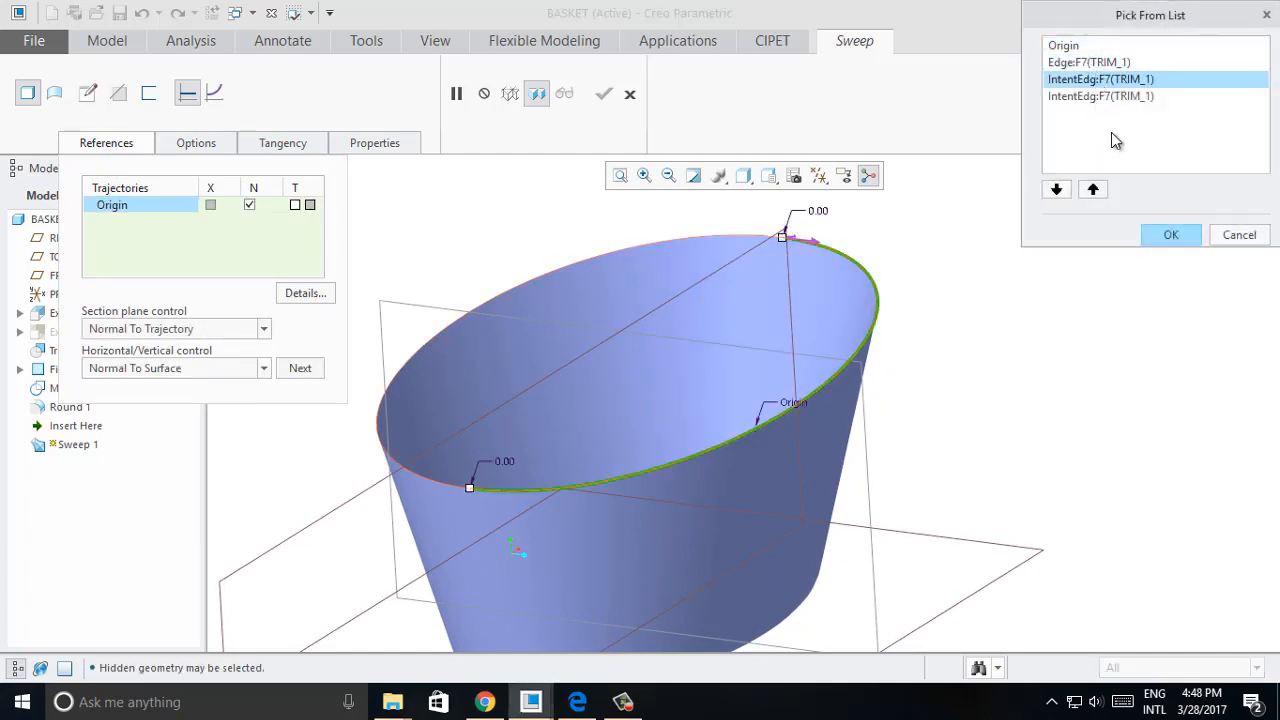
pyautogui.click(1178, 234)
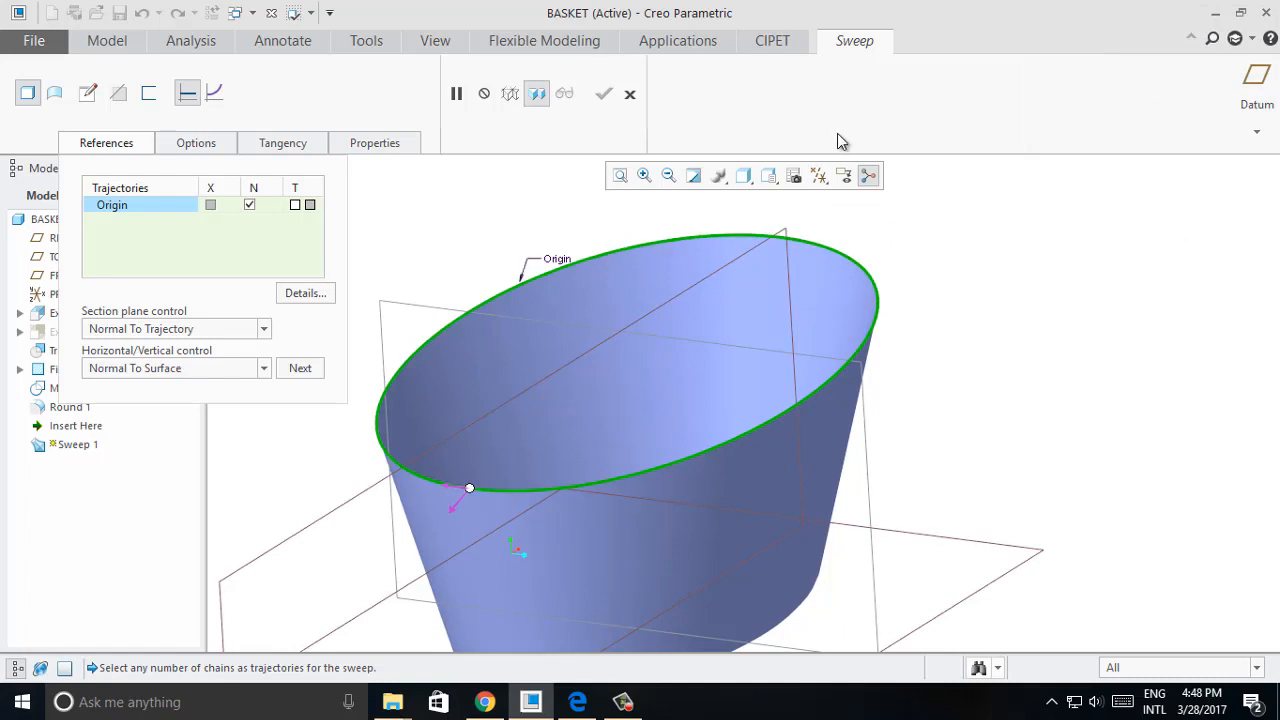
# Sketch the sweep section as an arc of radius 5.00 from the rim point, locking its free end 1.00 from the vertical reference.
pyautogui.moveTo(947, 290); pyautogui.dragTo(954, 288, button='middle')
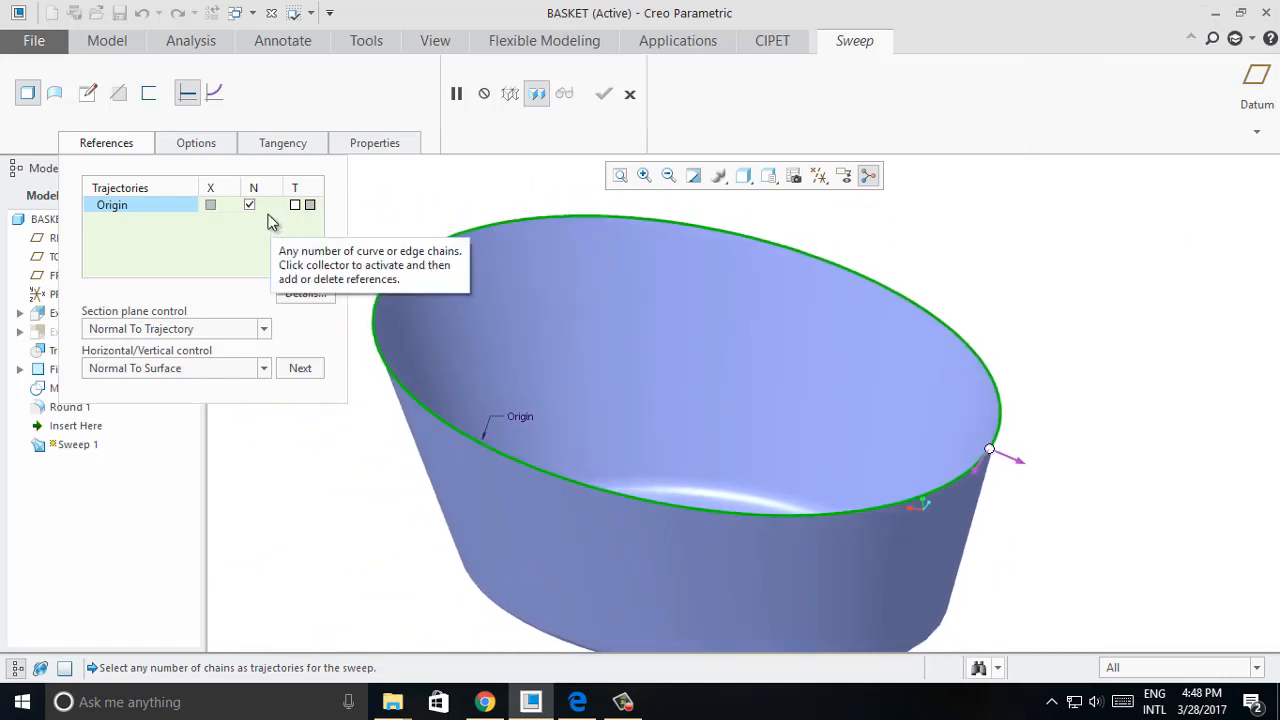
pyautogui.click(88, 92)
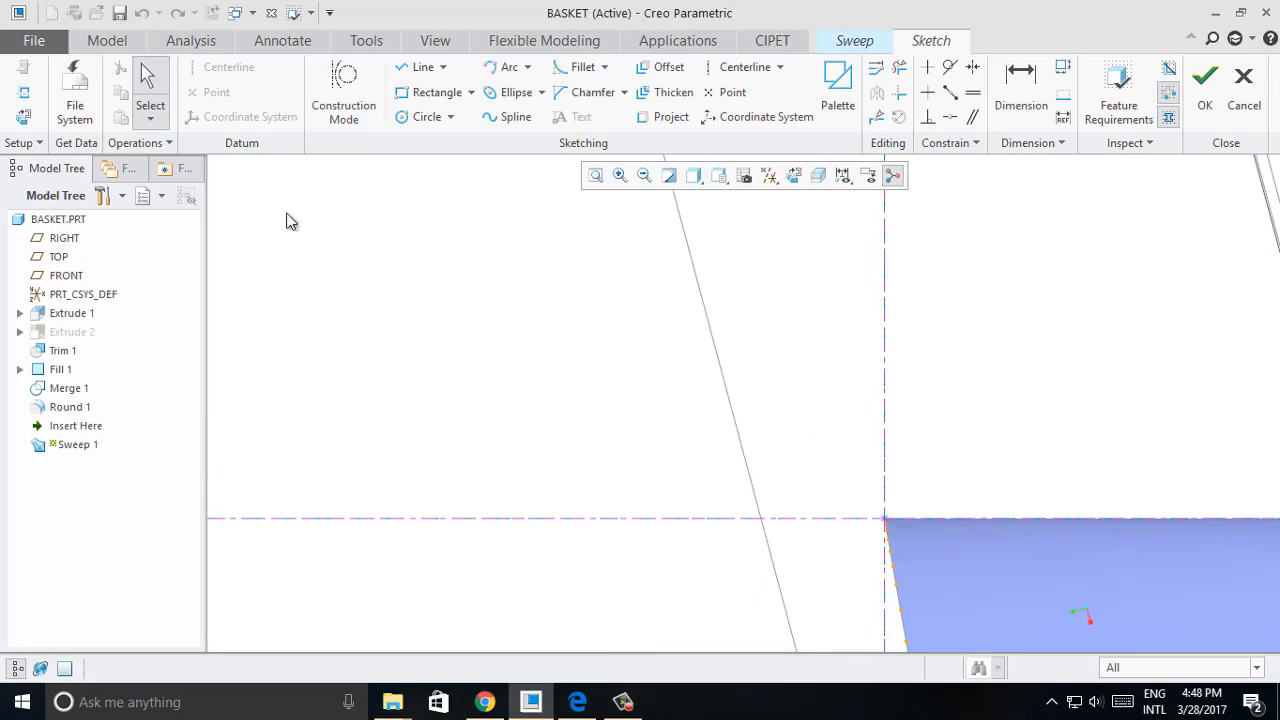
pyautogui.click(597, 175)
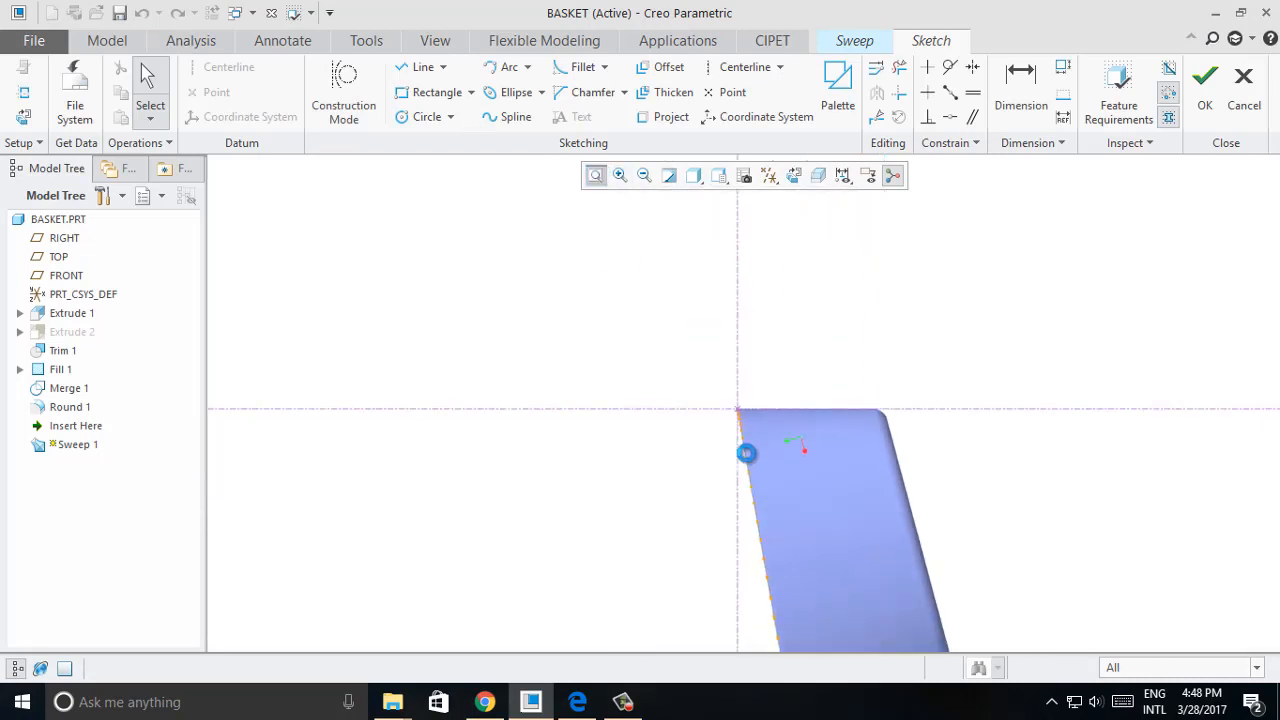
pyautogui.click(721, 398)
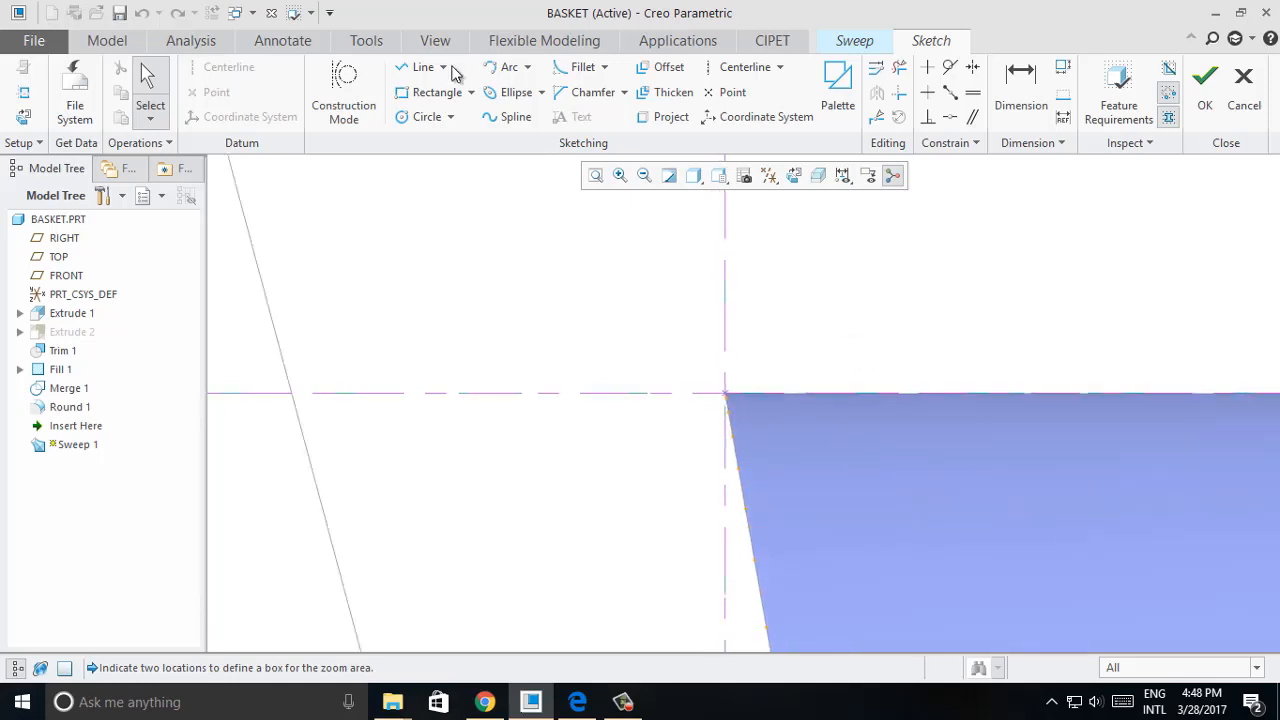
pyautogui.click(507, 66)
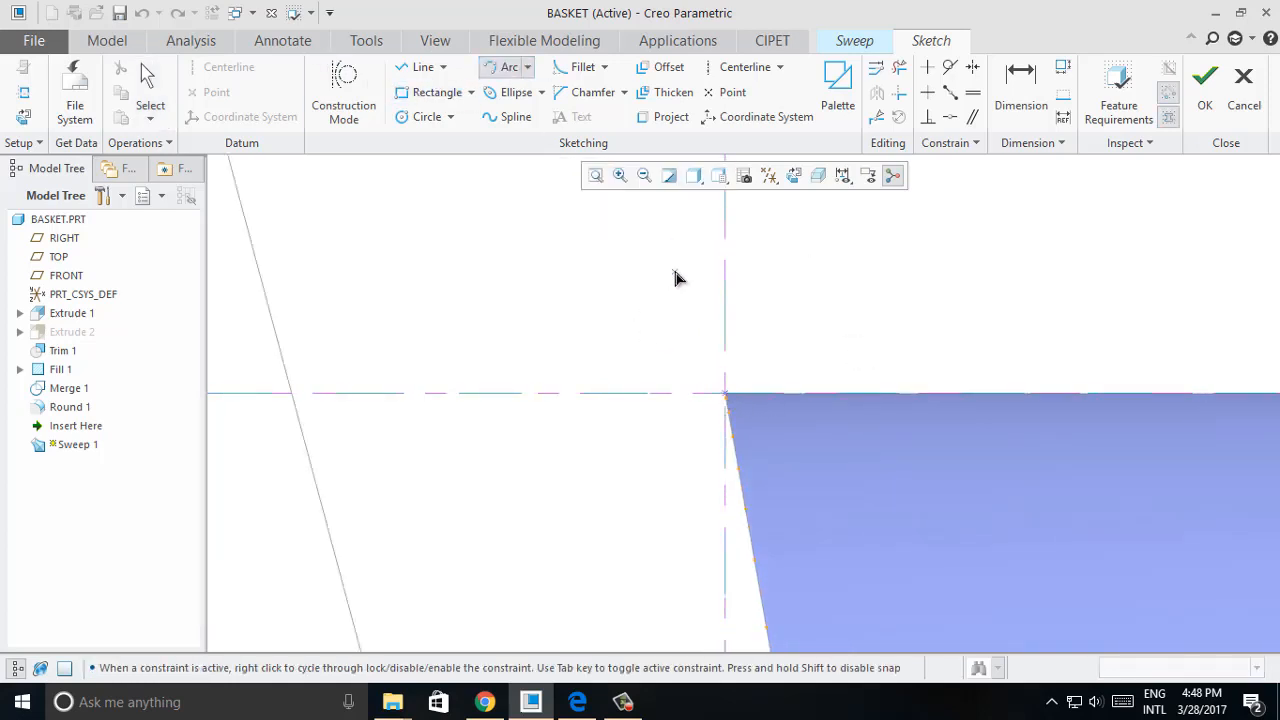
pyautogui.click(663, 350)
pyautogui.middleClick(836, 318)
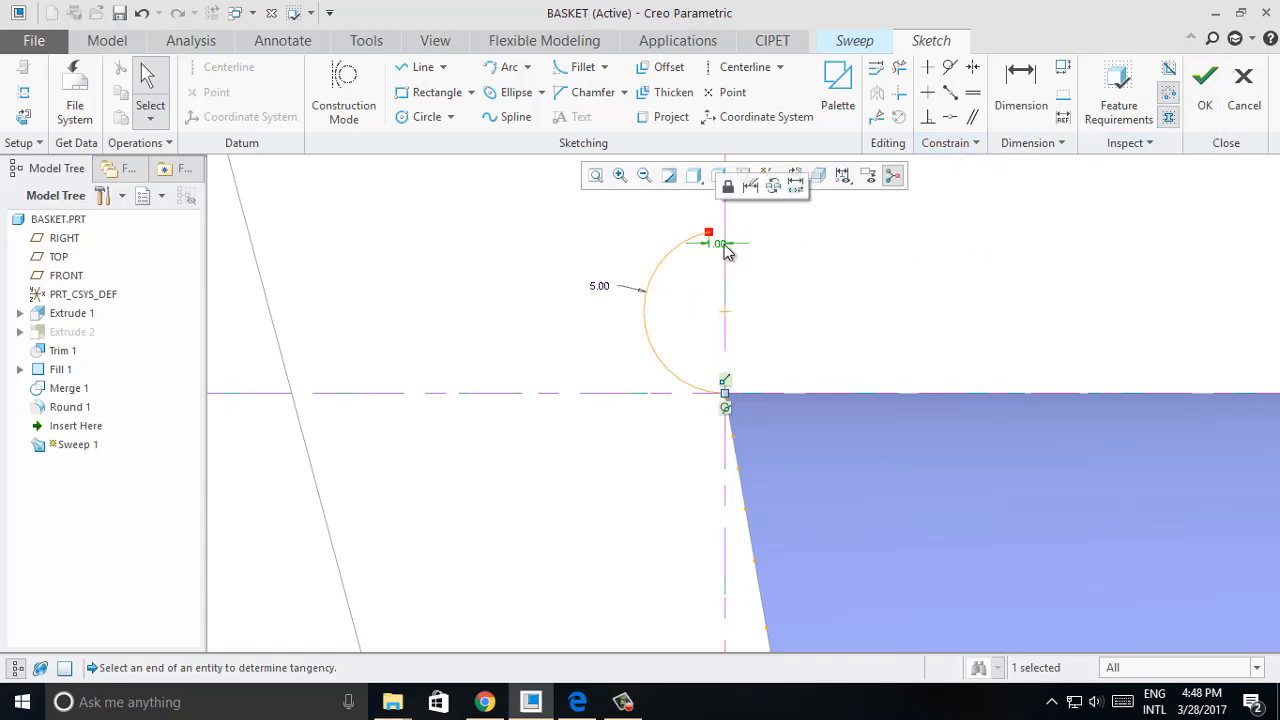
pyautogui.click(729, 188)
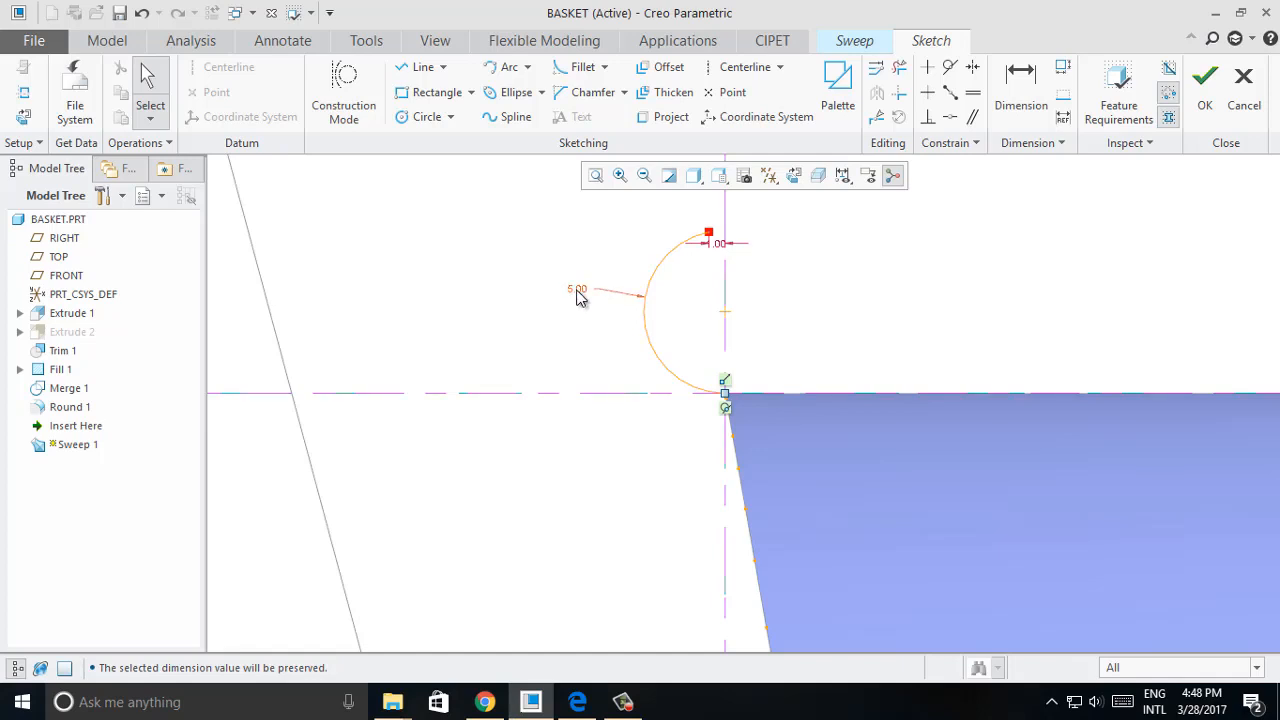
# Finish the arc section and complete the Sweep as a surface around the basket's rim.
pyautogui.click(1204, 95)
pyautogui.click(778, 393)
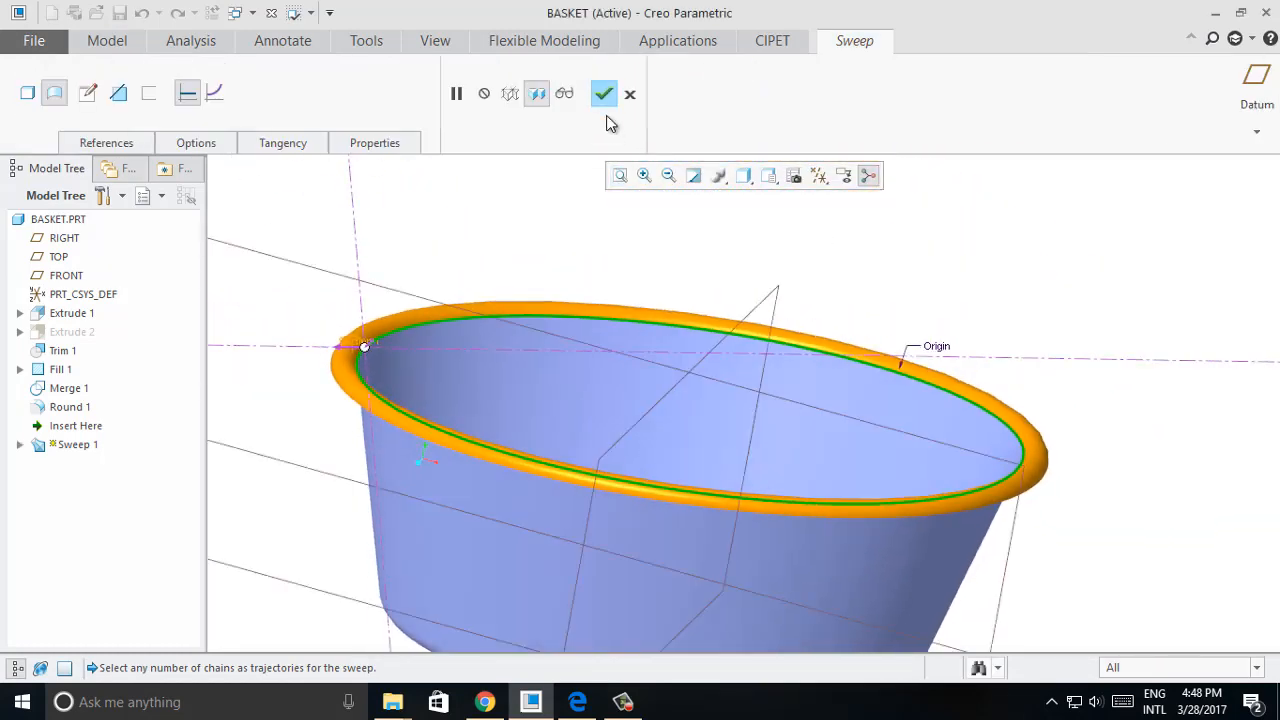
pyautogui.click(604, 94)
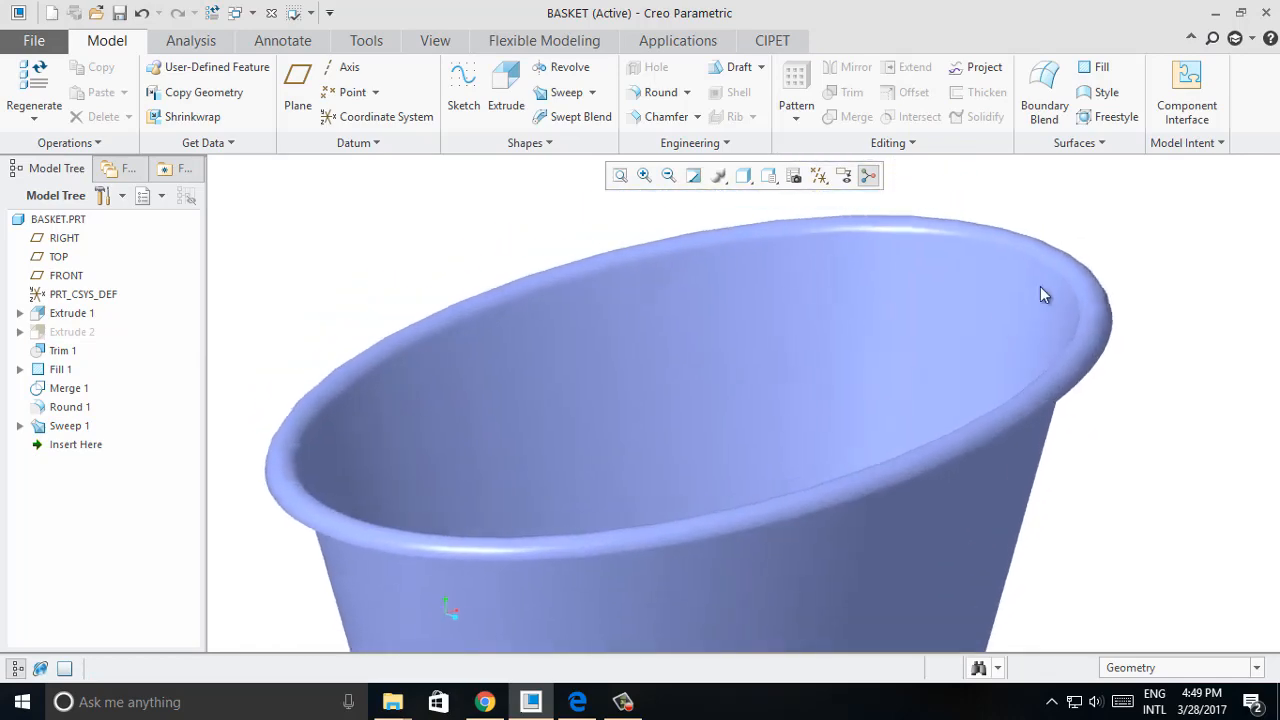
# Set the rim sweep's section arc radius to 8 and regenerate the part.
pyautogui.click(295, 505)
pyautogui.moveTo(293, 498); pyautogui.dragTo(470, 500, button='middle')
pyautogui.scroll(6, 405, 543)
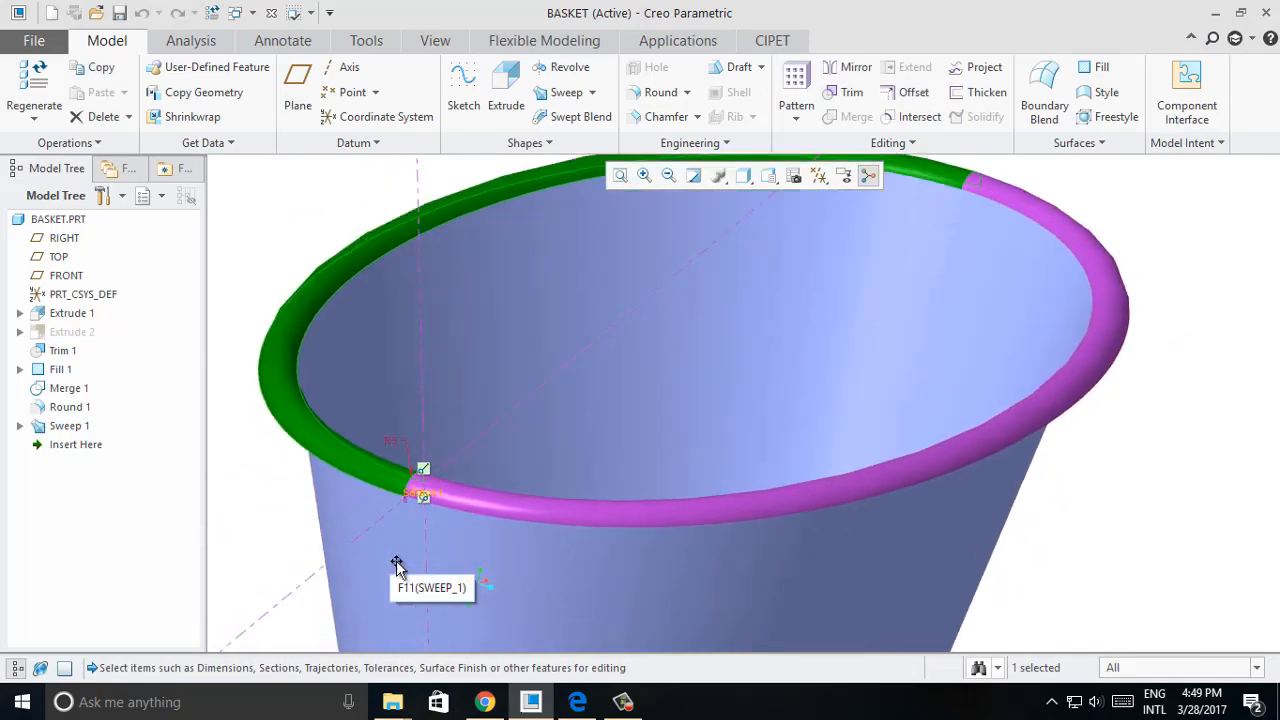
pyautogui.moveTo(417, 442); pyautogui.dragTo(496, 362, button='middle')
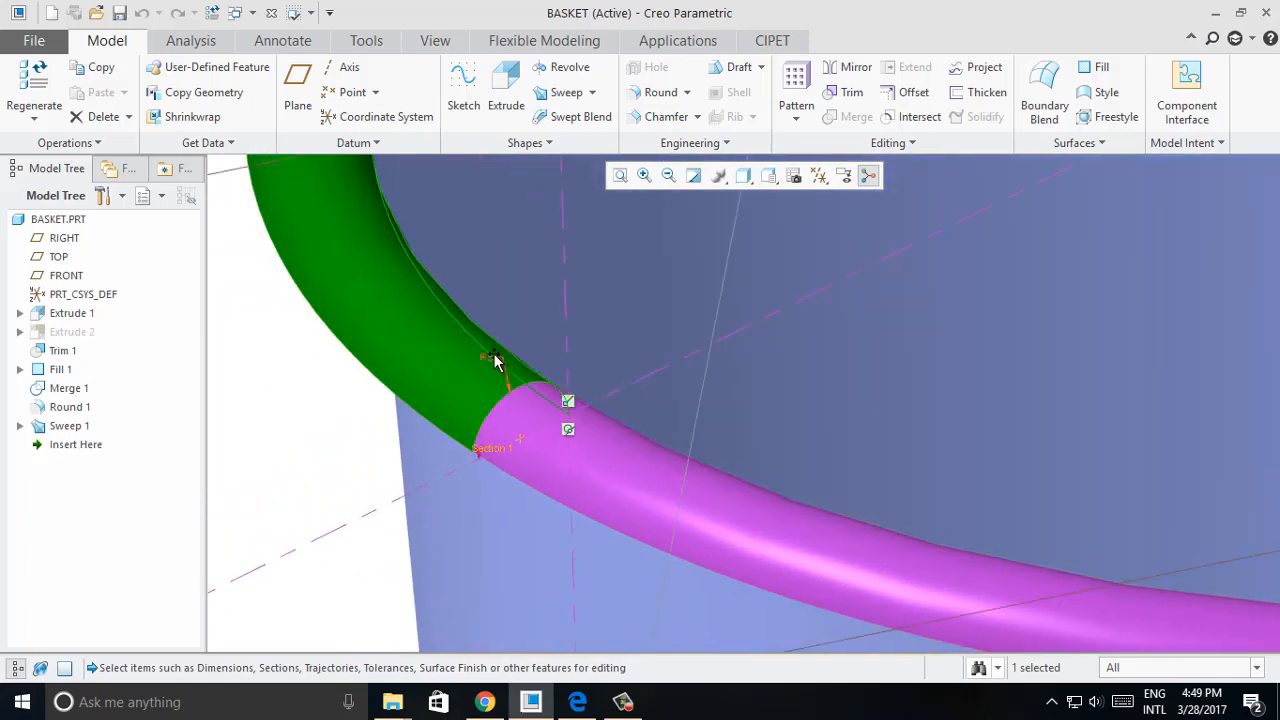
pyautogui.doubleClick(498, 354)
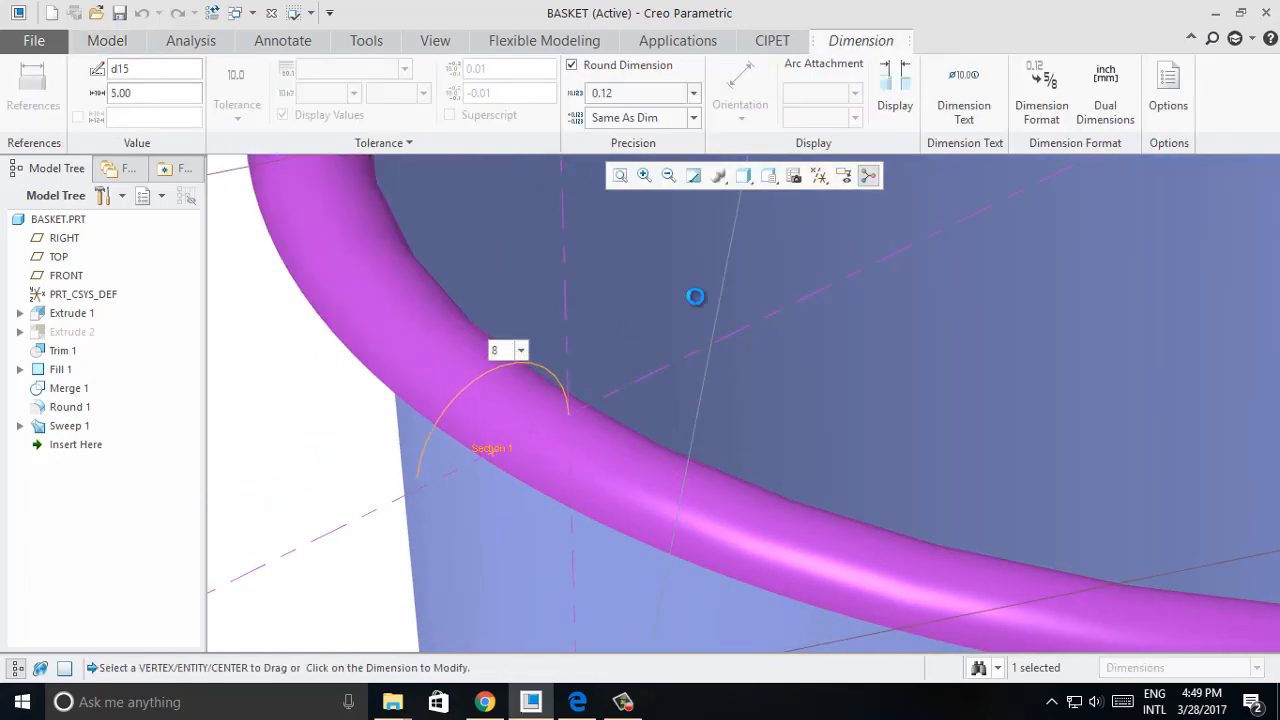
pyautogui.scroll(-6, 688, 252)
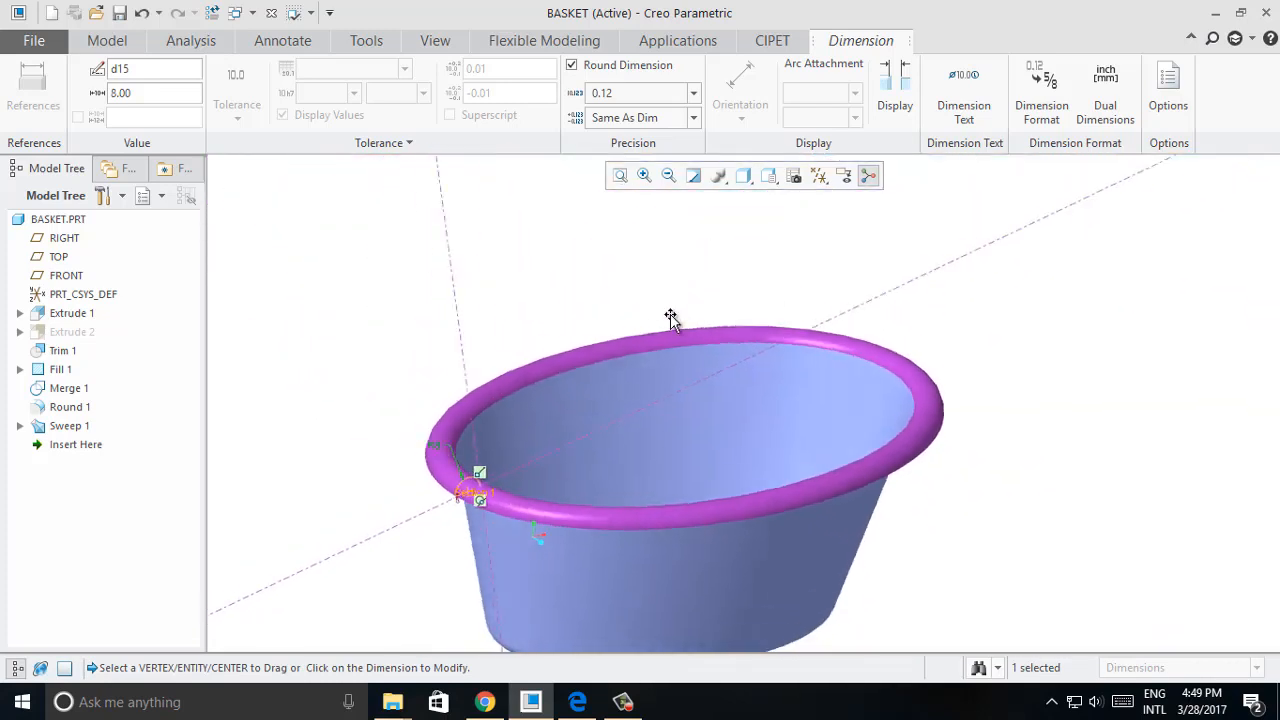
pyautogui.moveTo(671, 316); pyautogui.dragTo(669, 318, button='middle')
pyautogui.click(92, 39)
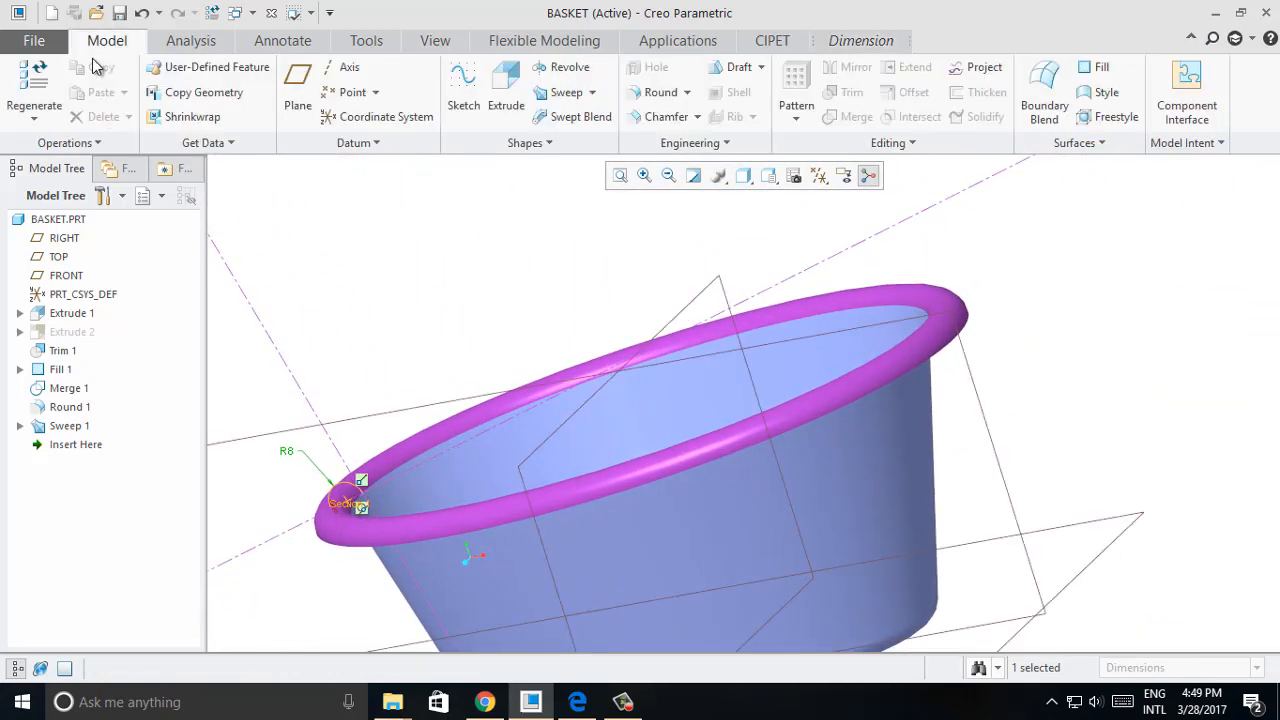
pyautogui.moveTo(438, 233); pyautogui.dragTo(442, 237, button='middle')
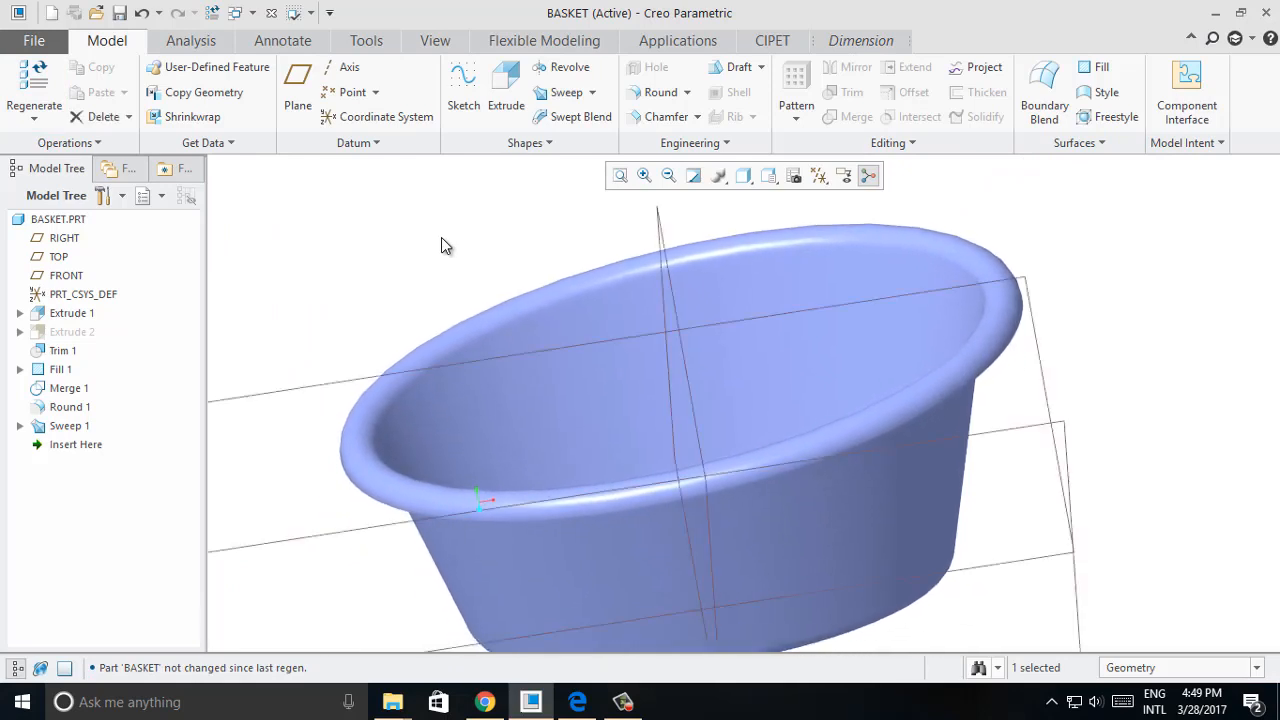
# Hide the datum planes in the model view.
pyautogui.click(818, 175)
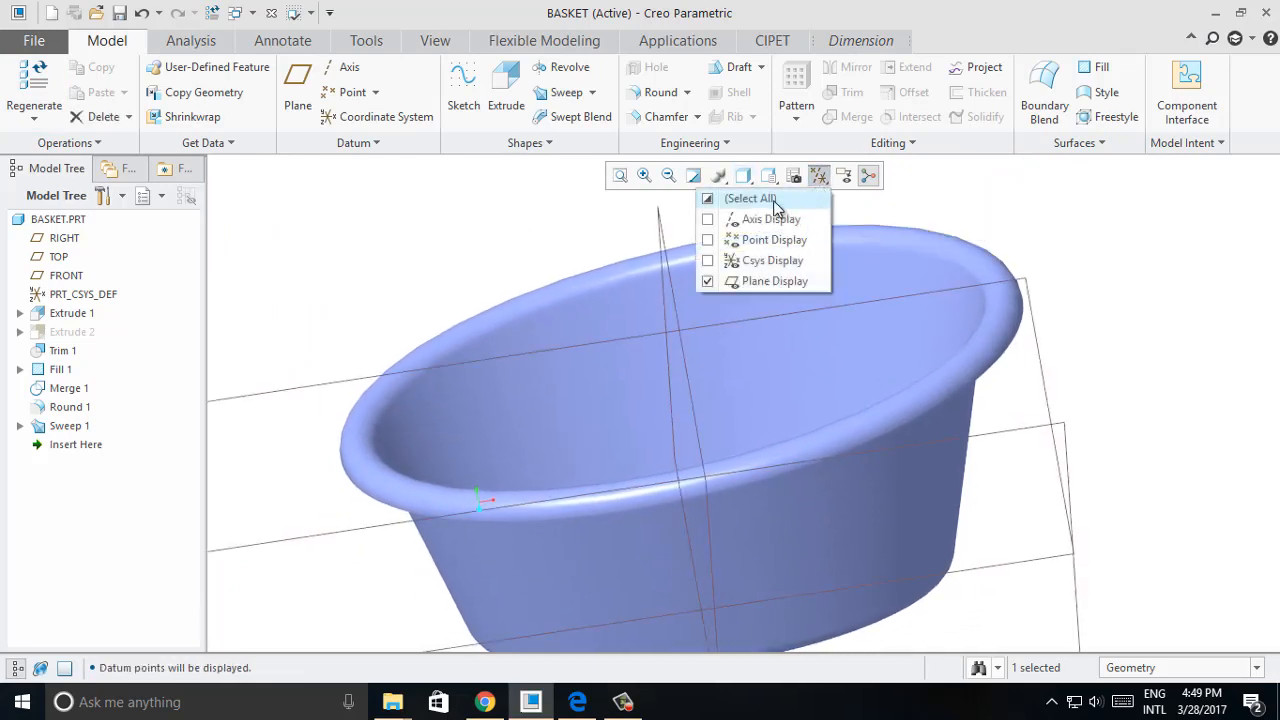
pyautogui.click(770, 281)
pyautogui.moveTo(1067, 253); pyautogui.dragTo(968, 346, button='middle')
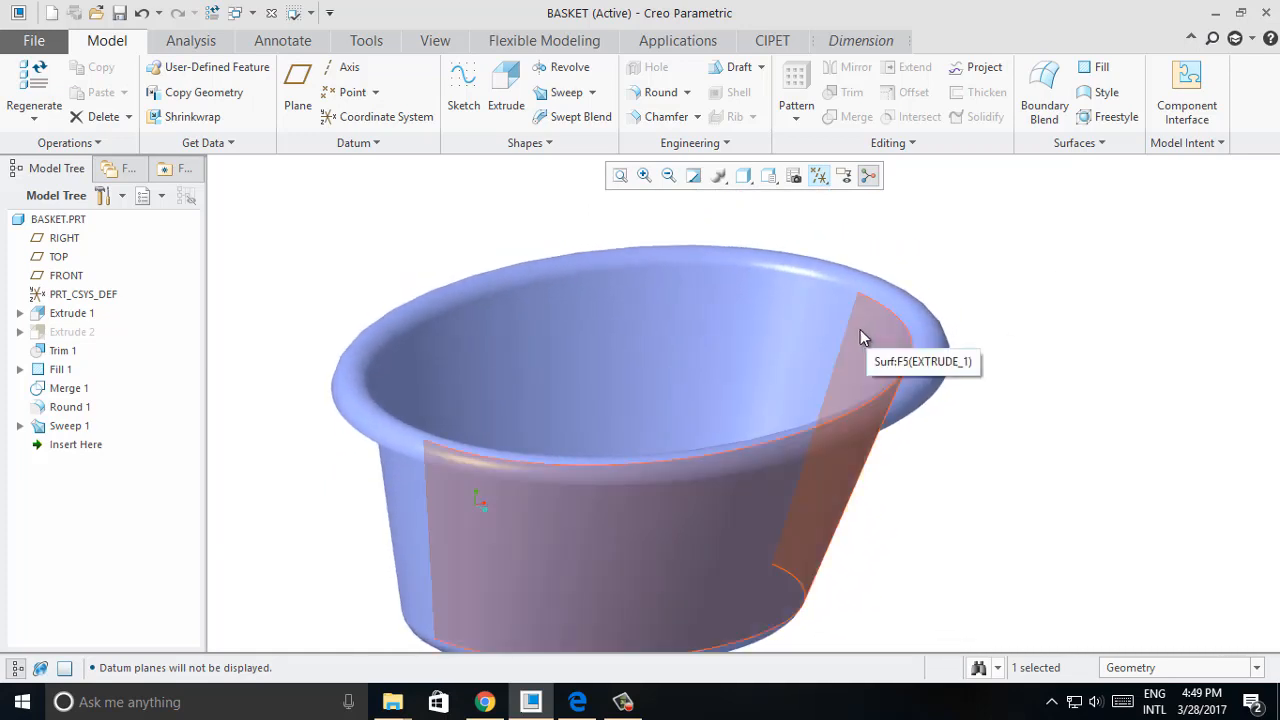
pyautogui.moveTo(420, 285); pyautogui.dragTo(657, 350, button='middle')
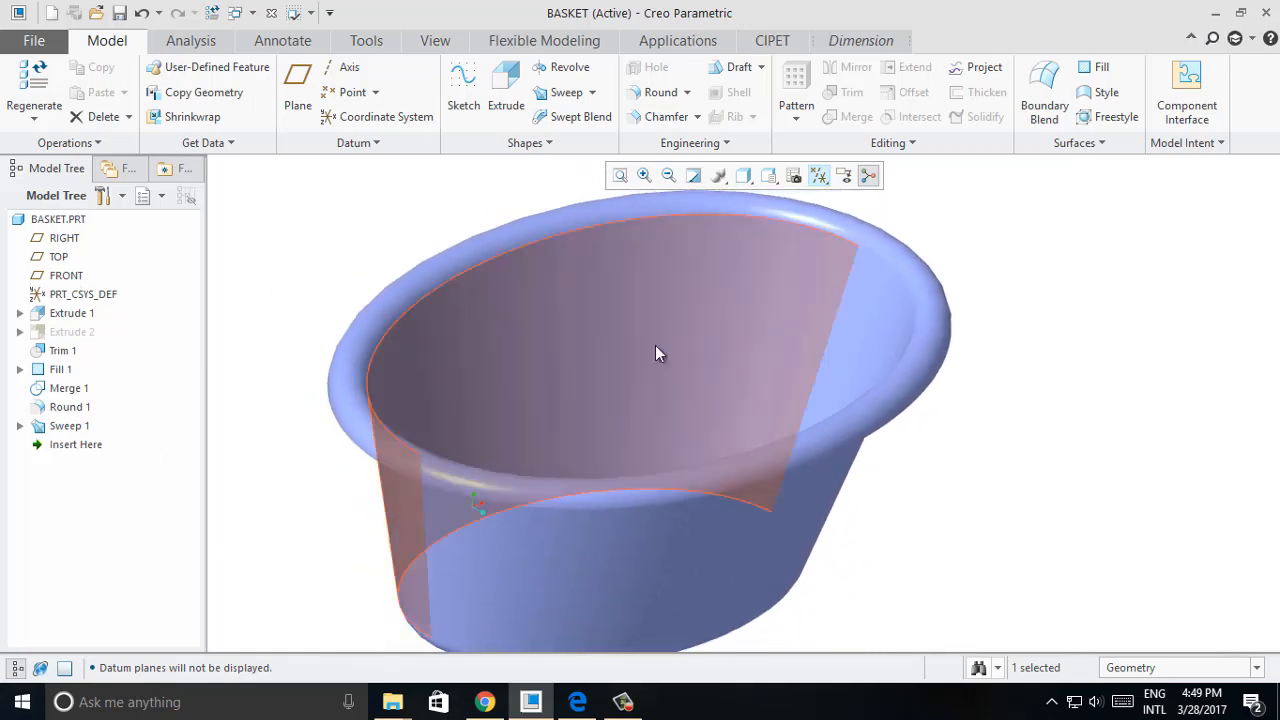
pyautogui.click(866, 233)
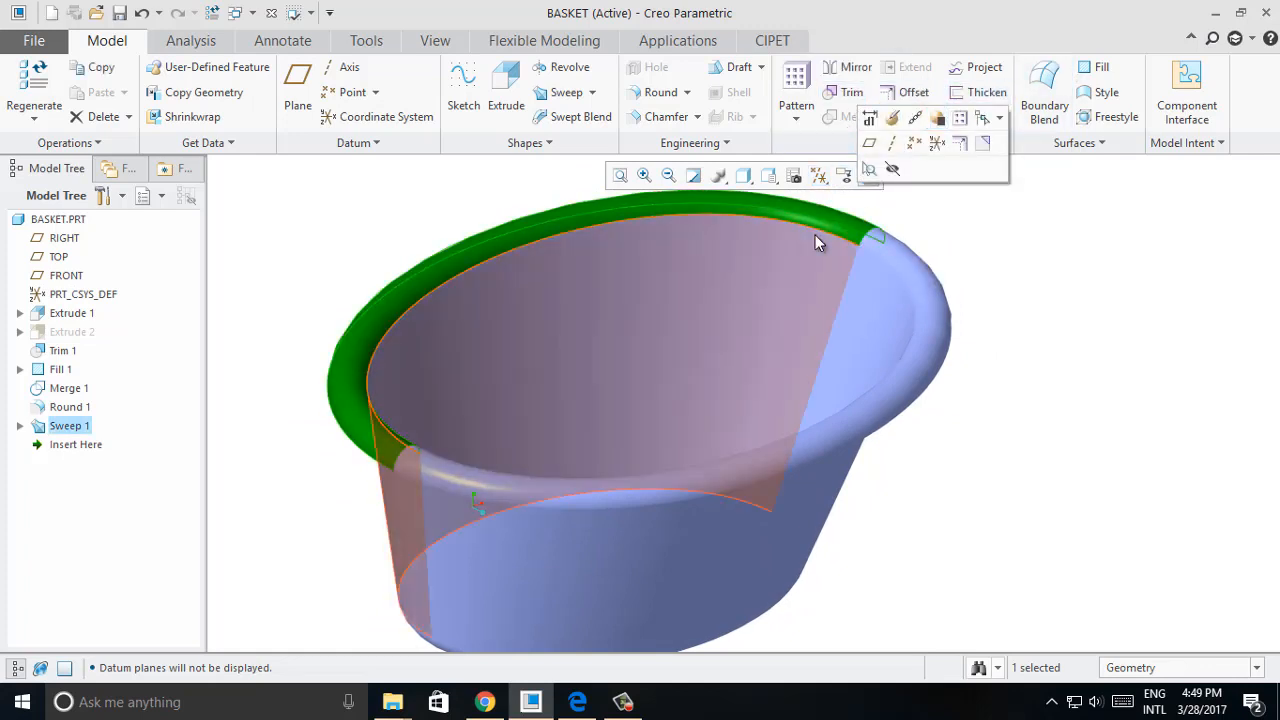
pyautogui.click(791, 240)
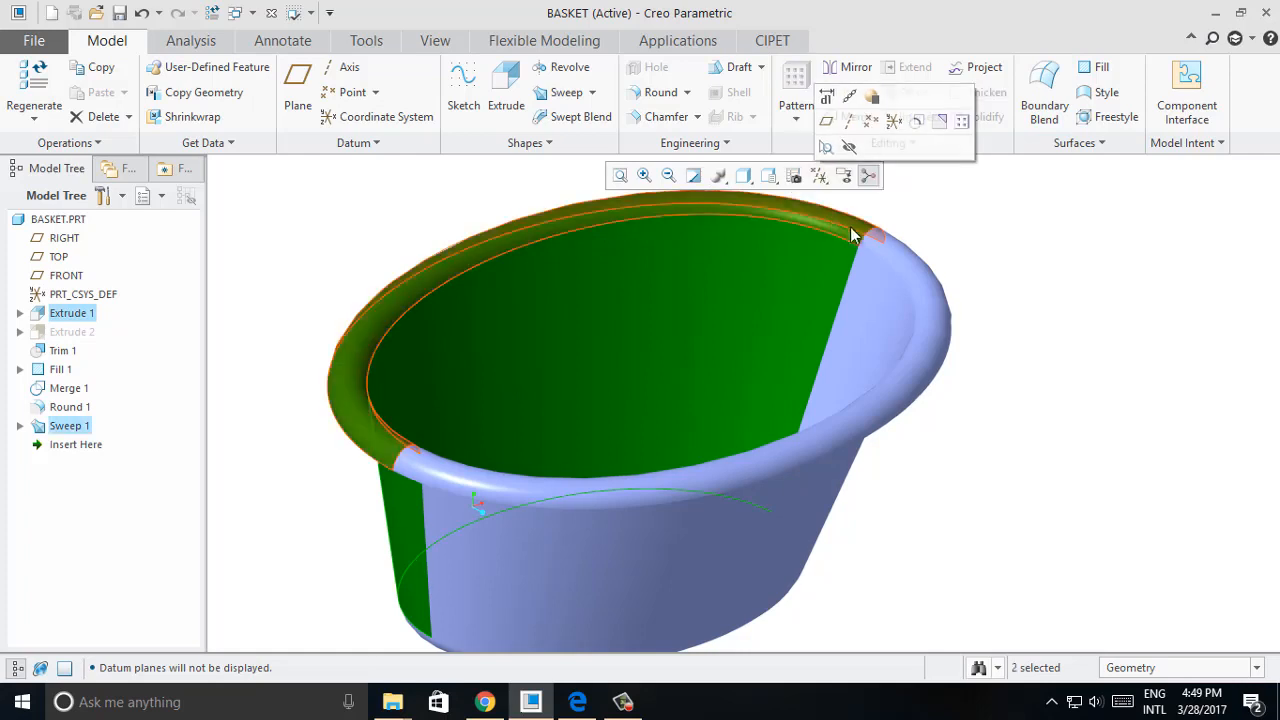
pyautogui.click(1055, 226)
# Merge the swept rim surface with the basket's wall quilt and highlight the new merge feature to check it.
pyautogui.click(900, 268)
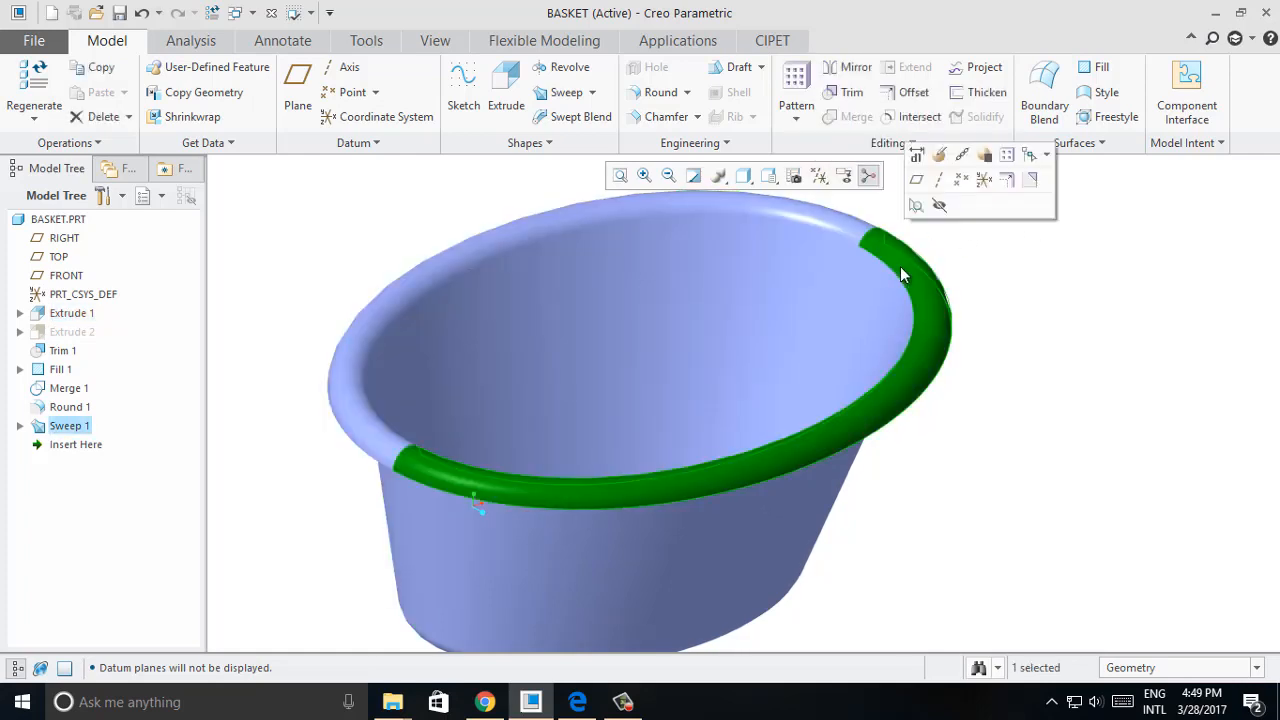
pyautogui.keyDown('ctrl'); pyautogui.click(843, 262); pyautogui.keyUp('ctrl')
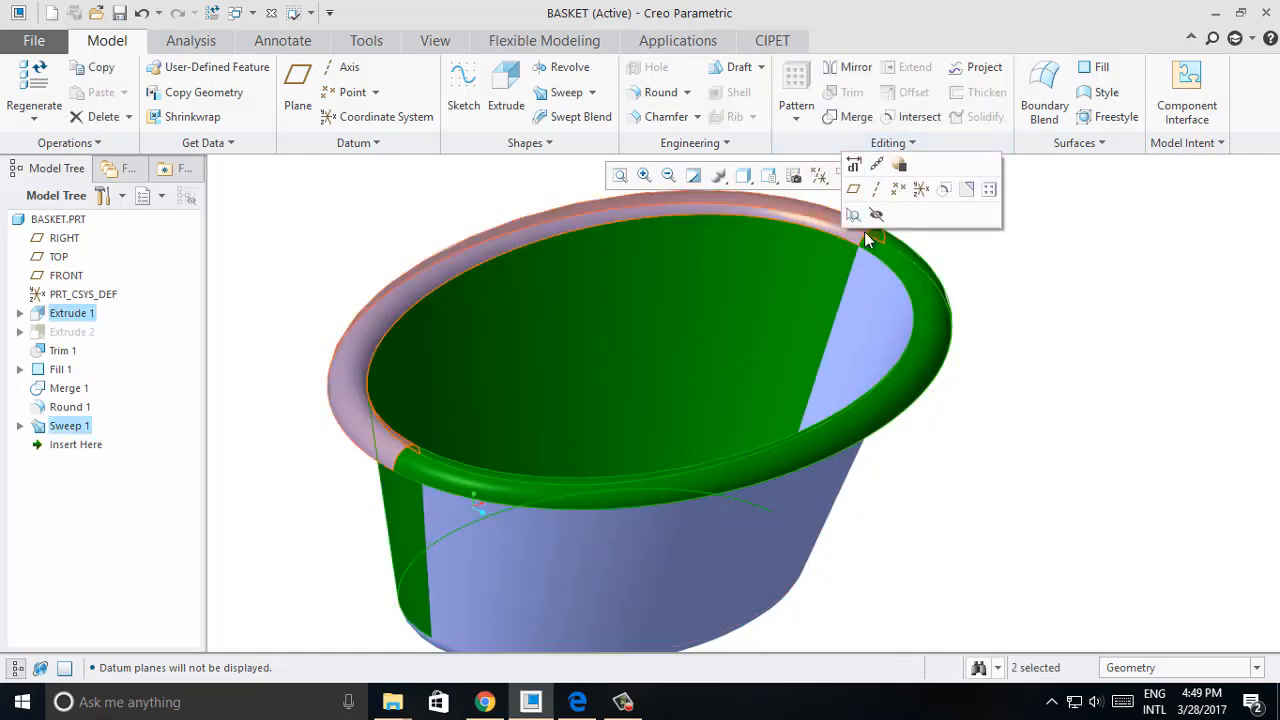
pyautogui.click(851, 122)
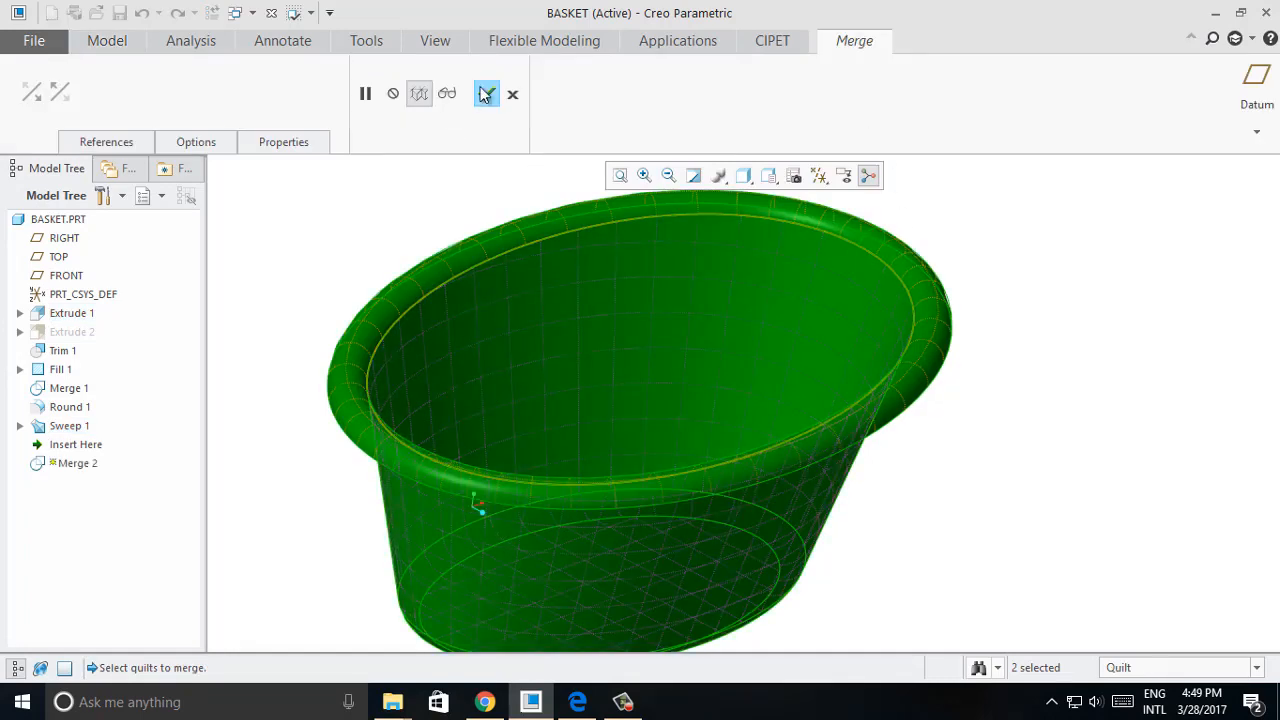
pyautogui.click(486, 93)
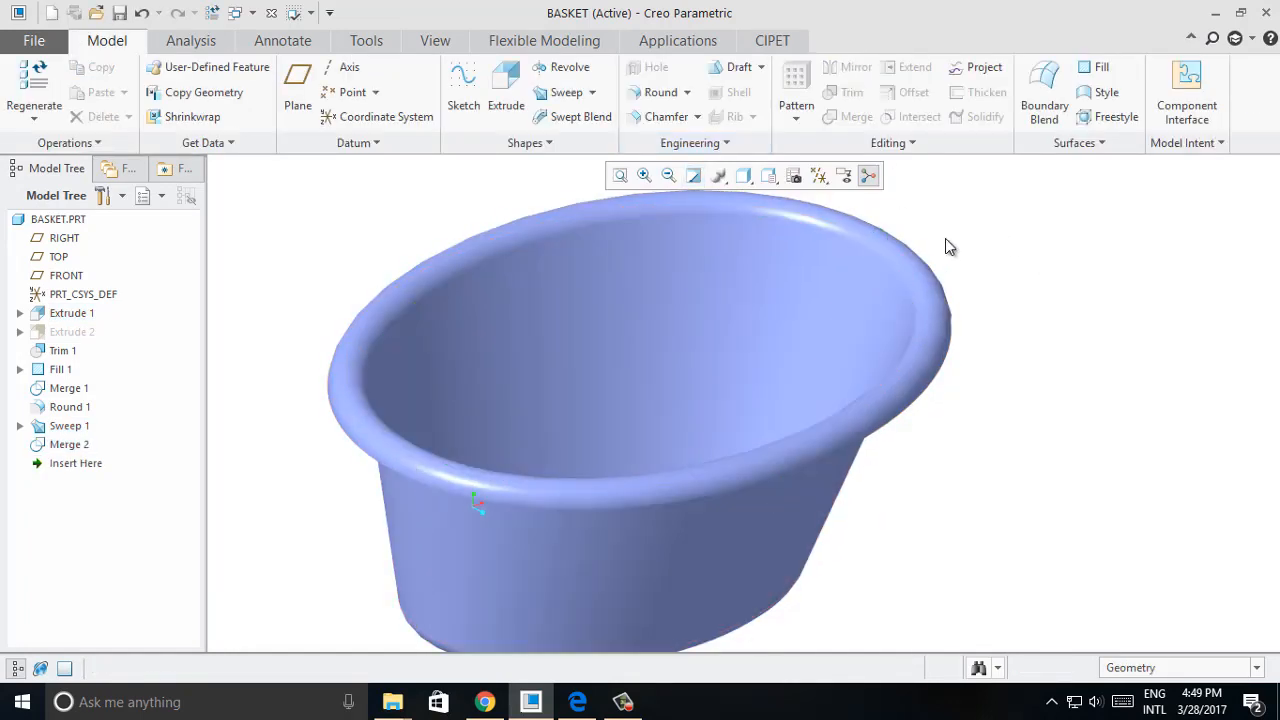
pyautogui.click(70, 445)
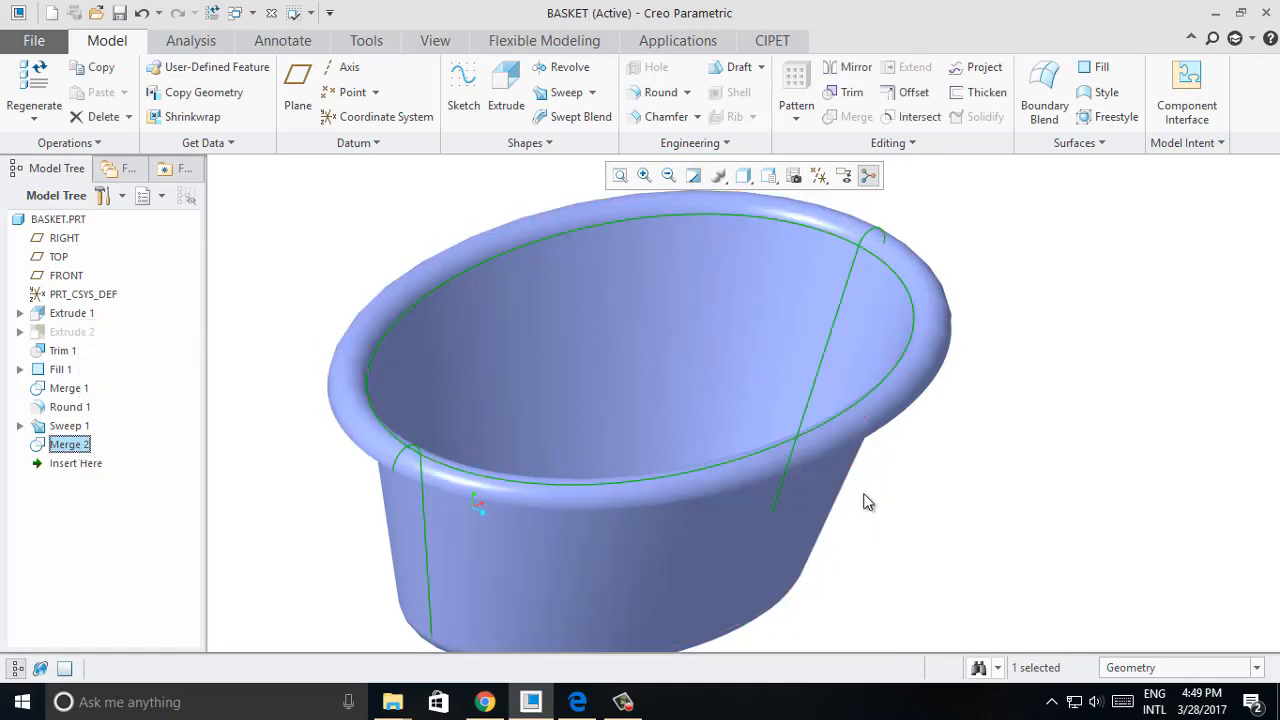
pyautogui.click(961, 428)
pyautogui.scroll(-1, 961, 436)
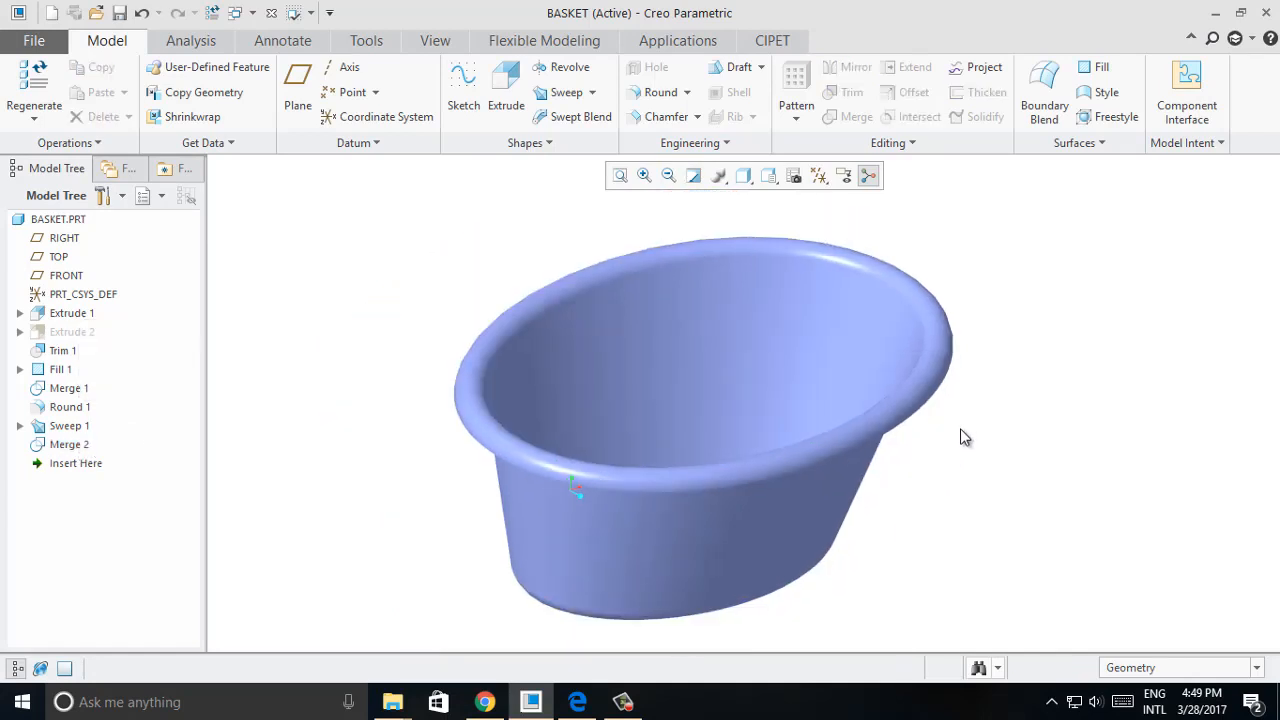
# Thicken the merged basket quilt into a solid with a thickness of 2.5, flipping the side the material is added to.
pyautogui.moveTo(963, 427); pyautogui.dragTo(855, 335, button='middle')
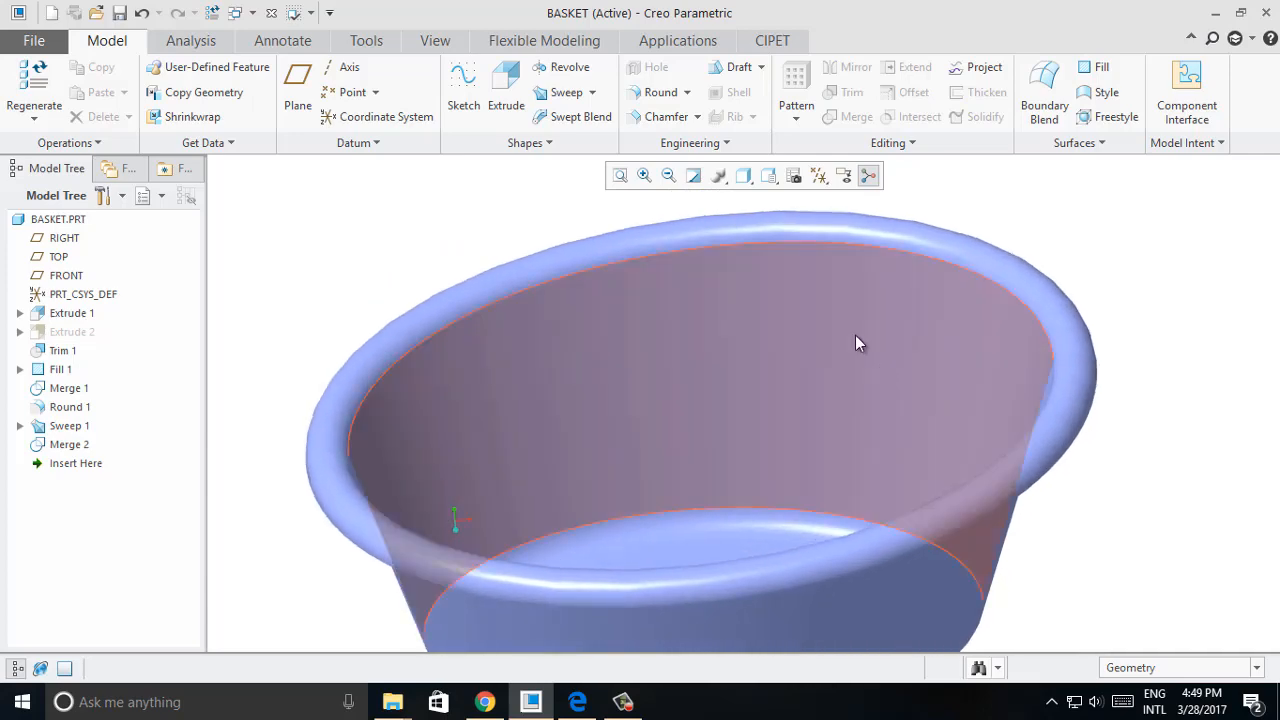
pyautogui.click(855, 335)
pyautogui.click(961, 95)
pyautogui.moveTo(938, 160); pyautogui.dragTo(495, 197, button='middle')
pyautogui.click(197, 91)
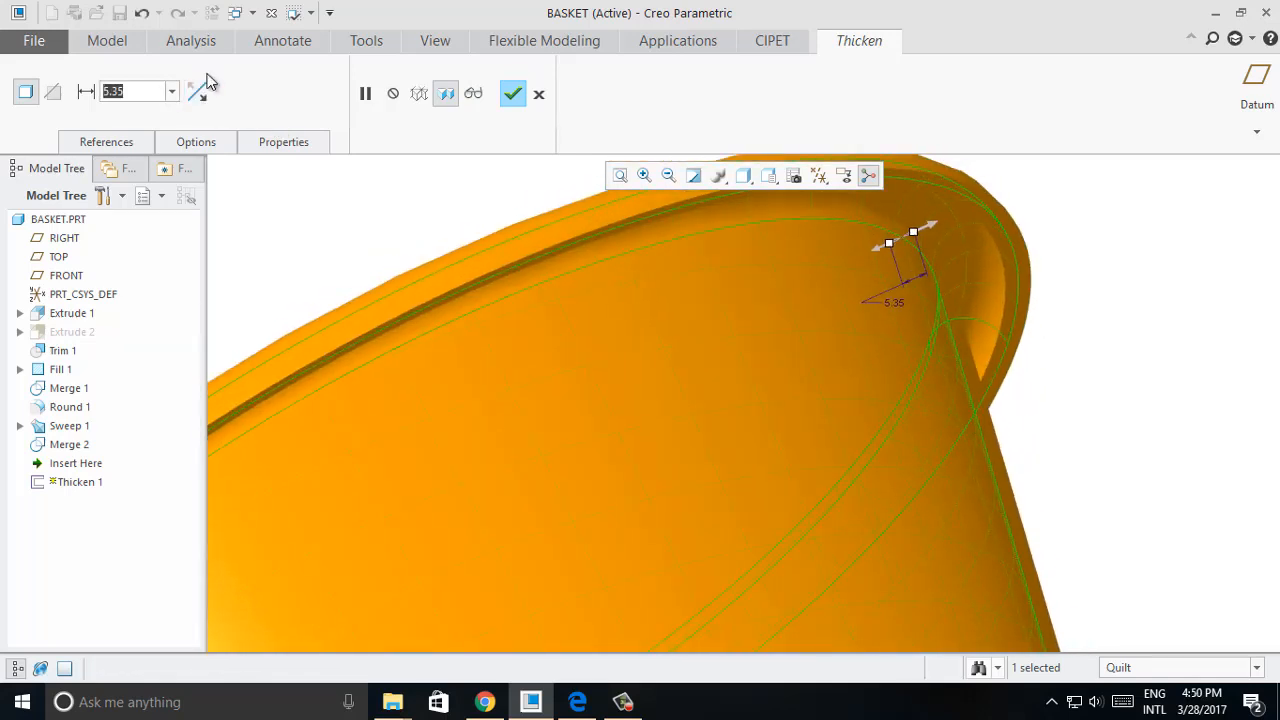
pyautogui.write('2.5')
pyautogui.press('Return')
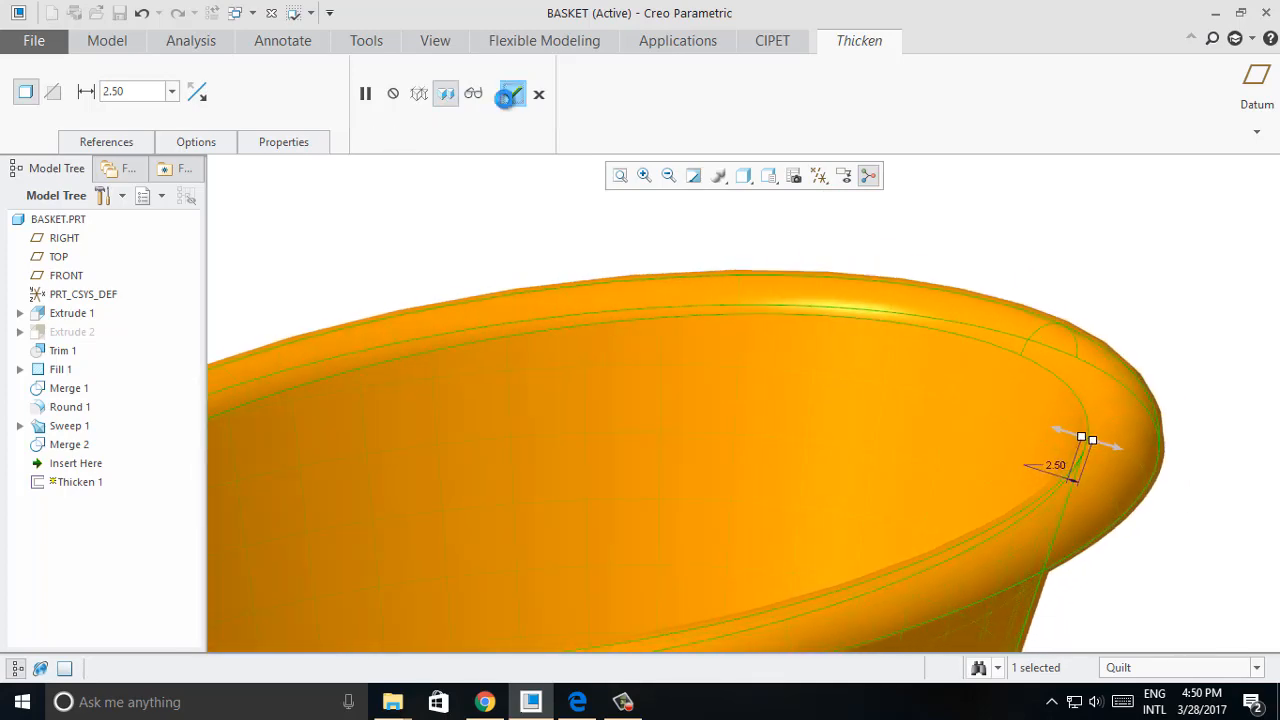
pyautogui.click(512, 93)
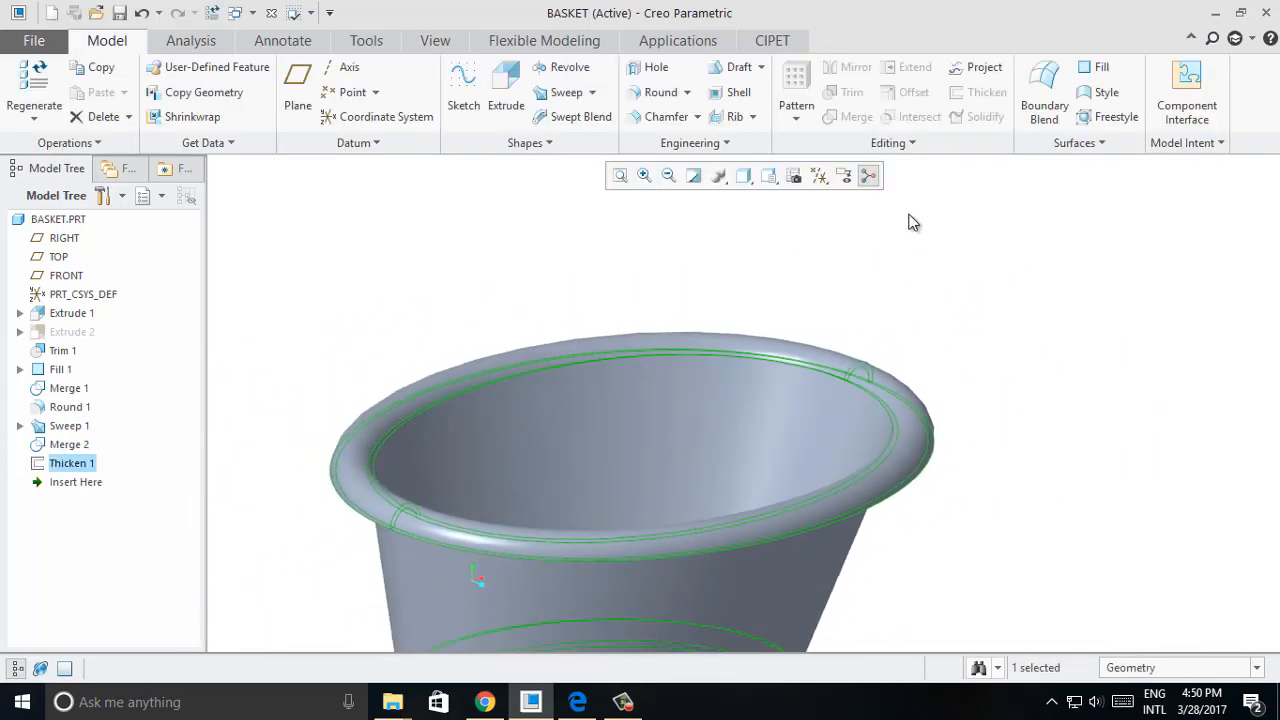
pyautogui.click(916, 232)
# Display the basket in Shading With Reflections and show the datum planes again.
pyautogui.moveTo(920, 238)
pyautogui.mouseDown(button='middle')
pyautogui.moveTo(871, 477)
pyautogui.moveTo(860, 474)
pyautogui.moveTo(875, 467)
pyautogui.mouseUp(button='middle')
pyautogui.moveTo(875, 467); pyautogui.dragTo(875, 467, button='middle')
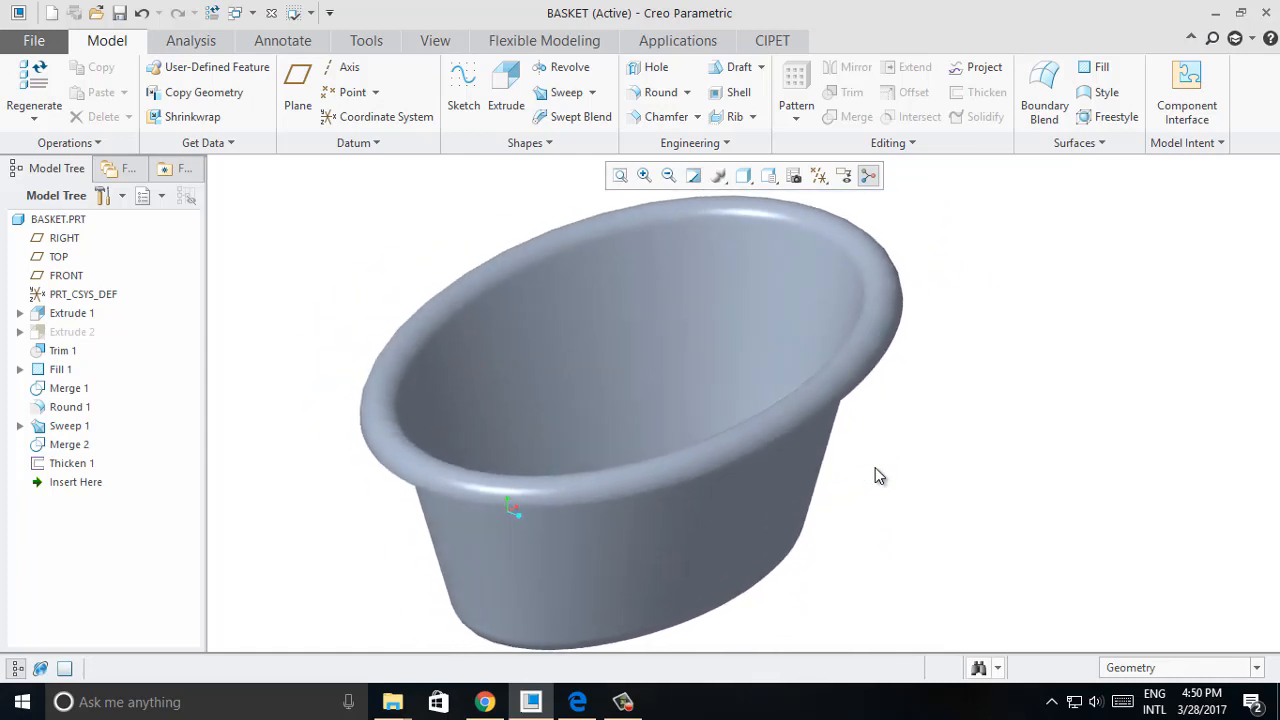
pyautogui.click(743, 176)
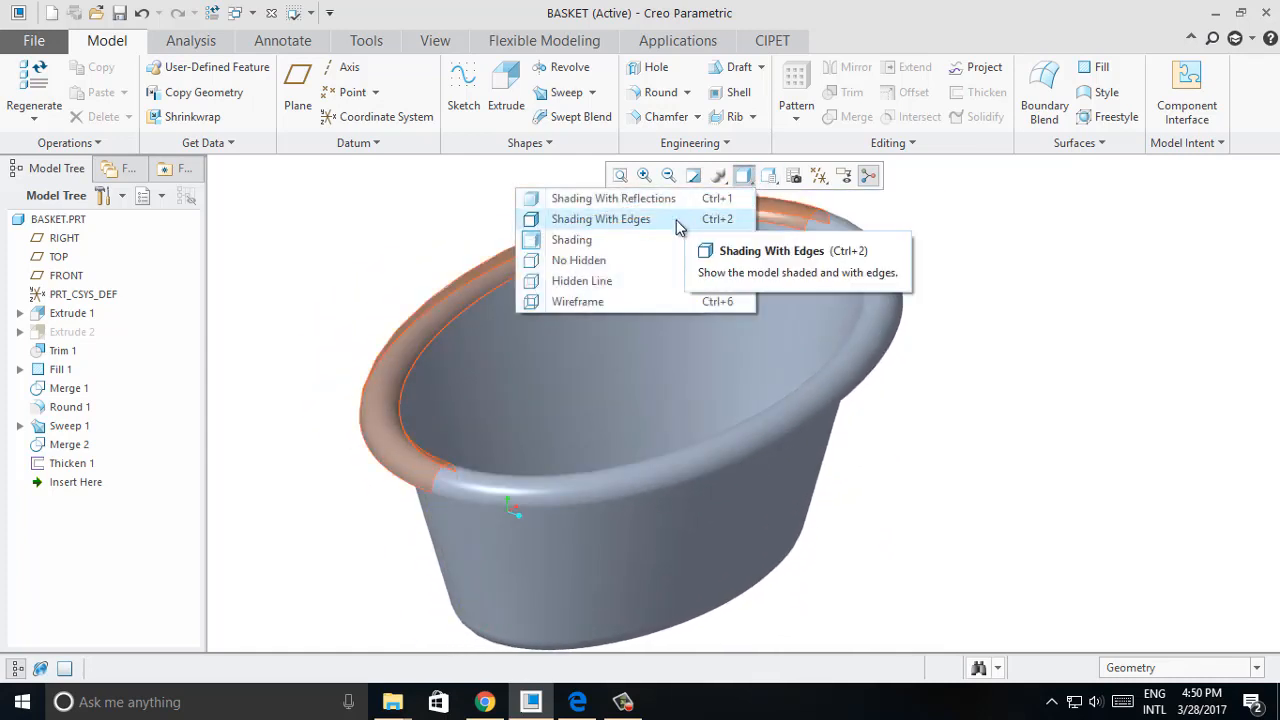
pyautogui.click(640, 198)
pyautogui.moveTo(1078, 358); pyautogui.dragTo(632, 268, button='middle')
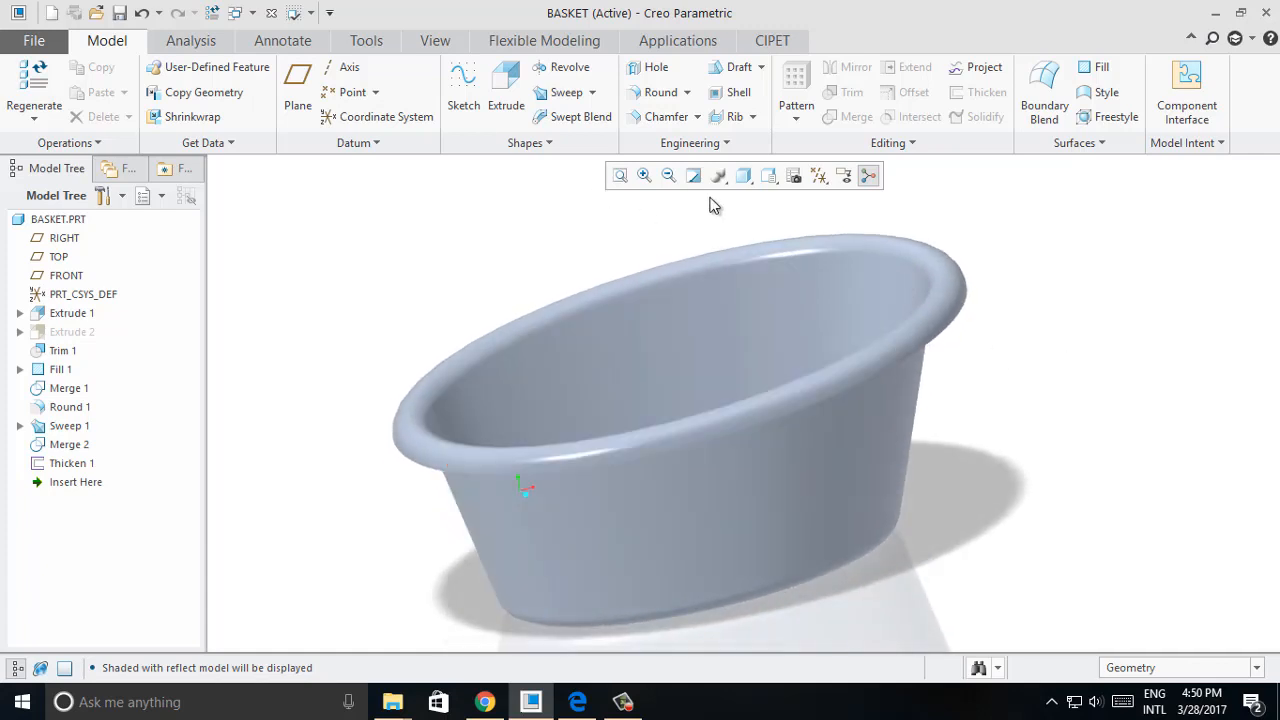
pyautogui.click(818, 176)
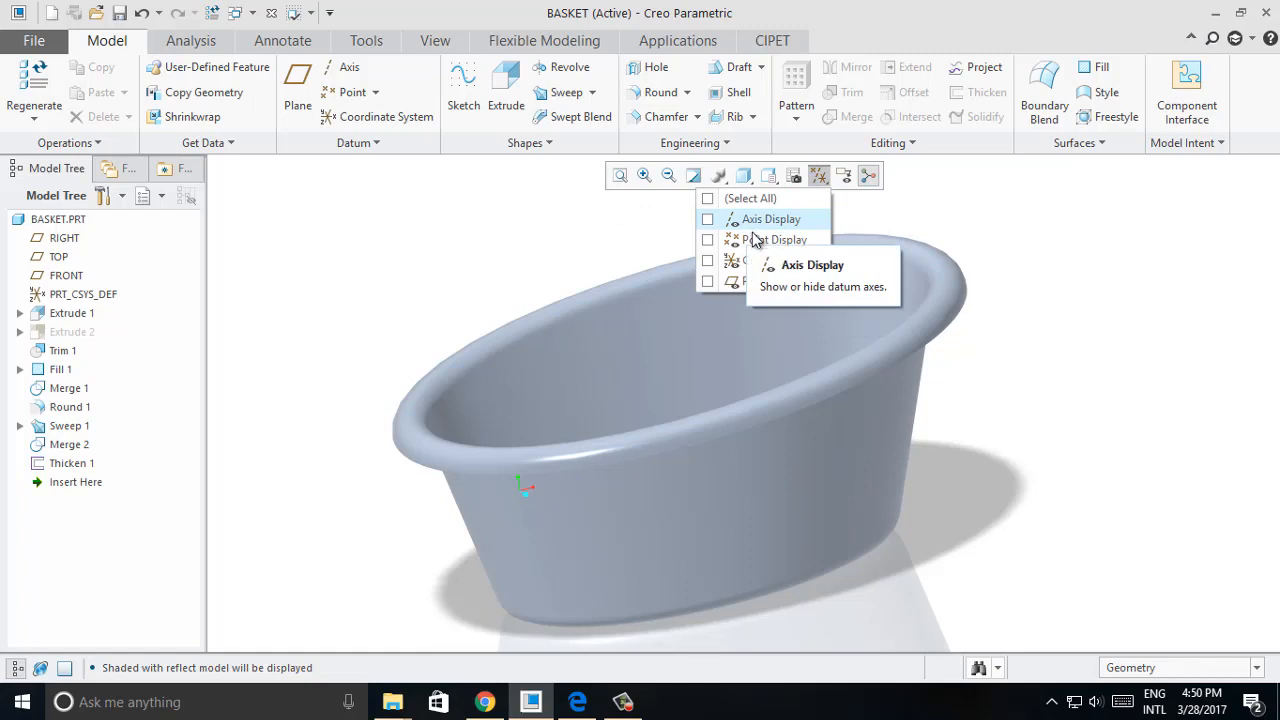
pyautogui.click(742, 281)
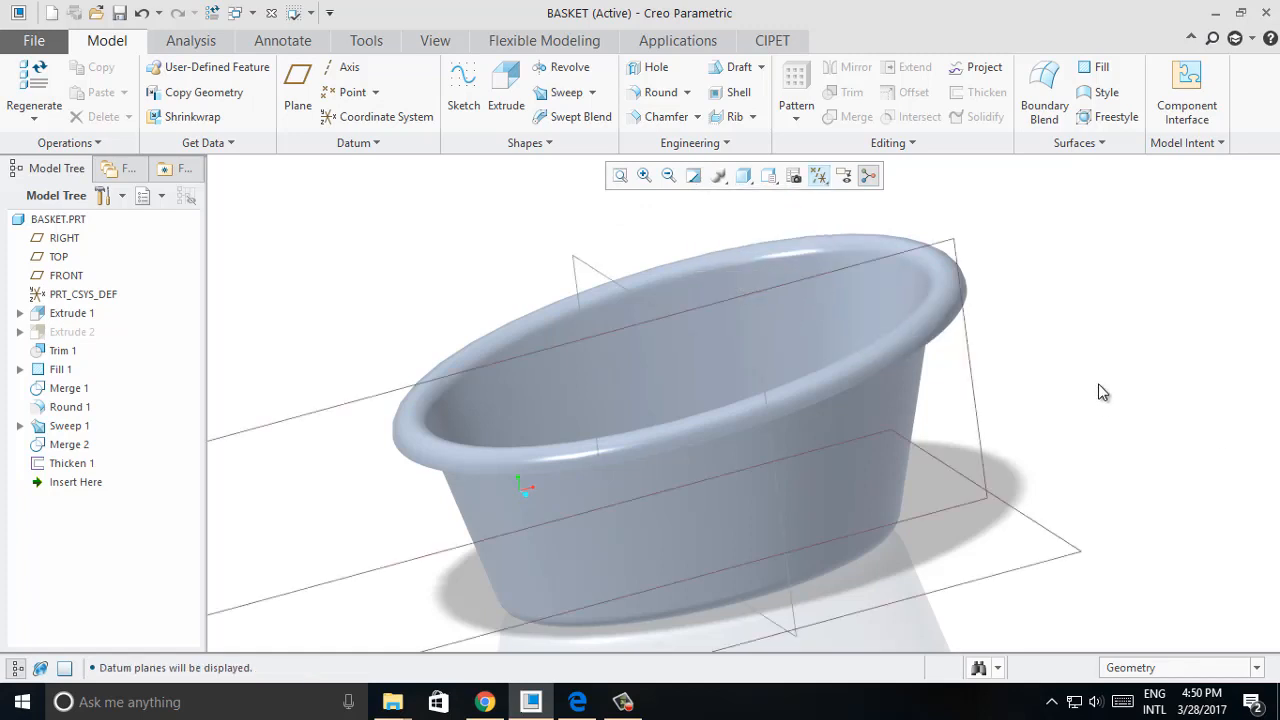
# Turn on the display of coordinate systems in the model view.
pyautogui.moveTo(1100, 392); pyautogui.dragTo(1100, 392, button='middle')
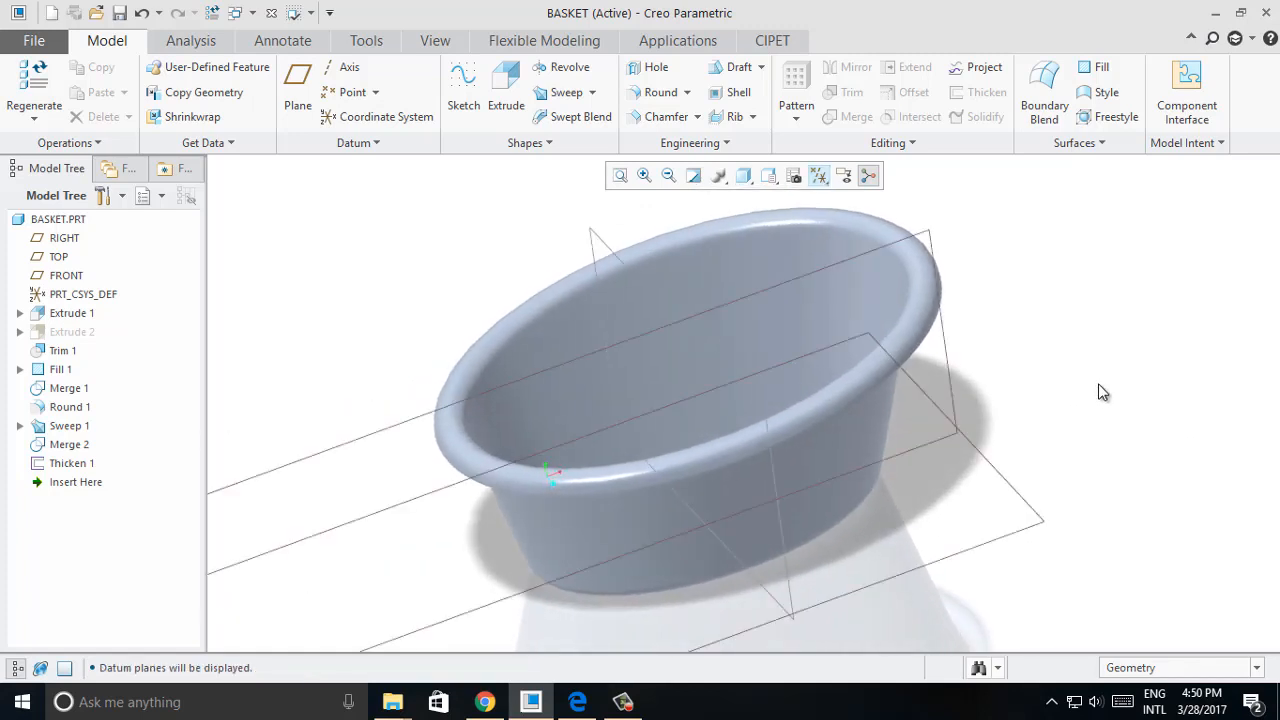
pyautogui.scroll(2, 985, 341)
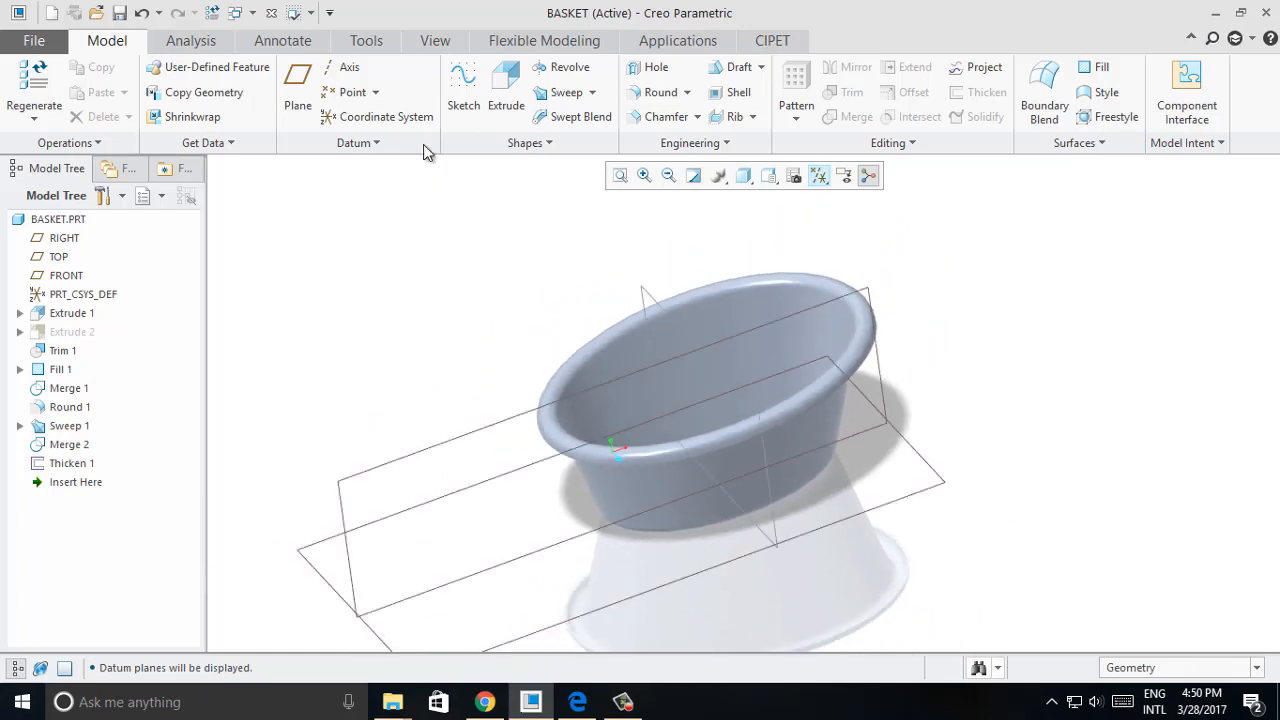
pyautogui.click(819, 176)
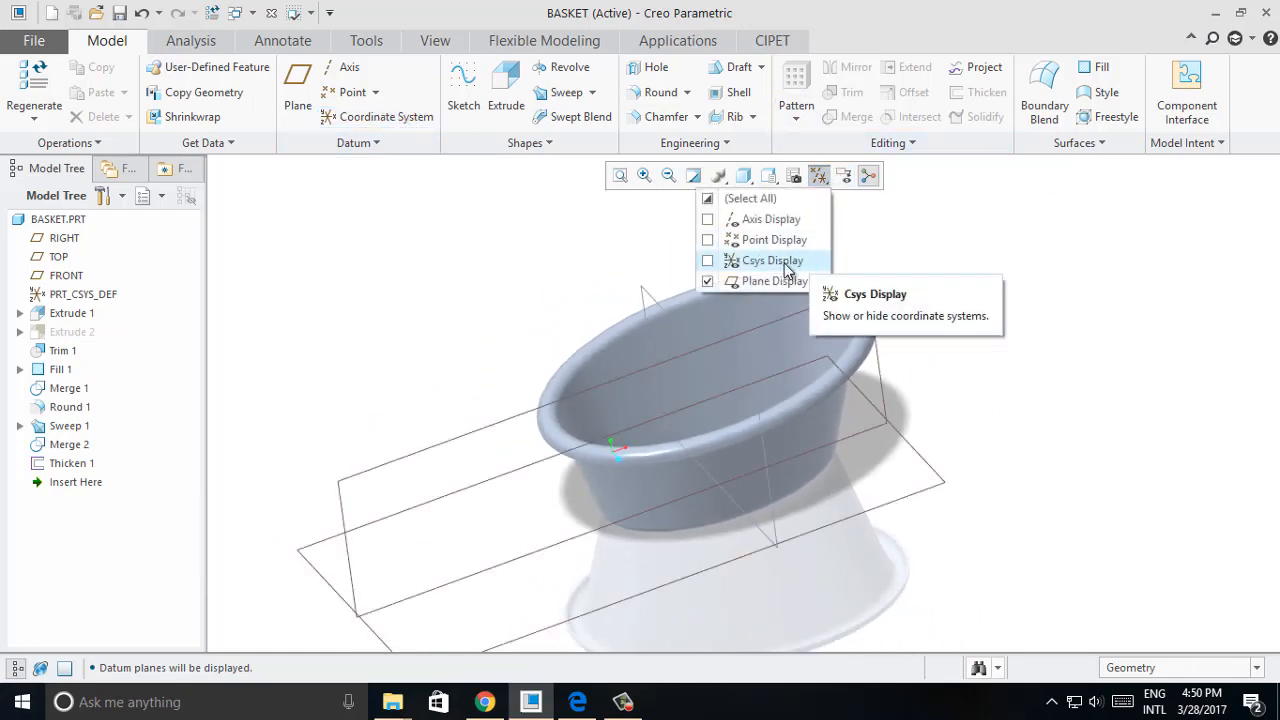
pyautogui.click(772, 260)
# Create a datum axis through the Z-axis of PRT_CSYS_DEF, restricting selection to coordinate system axes, and show datum axes in the view.
pyautogui.scroll(-3, 794, 563)
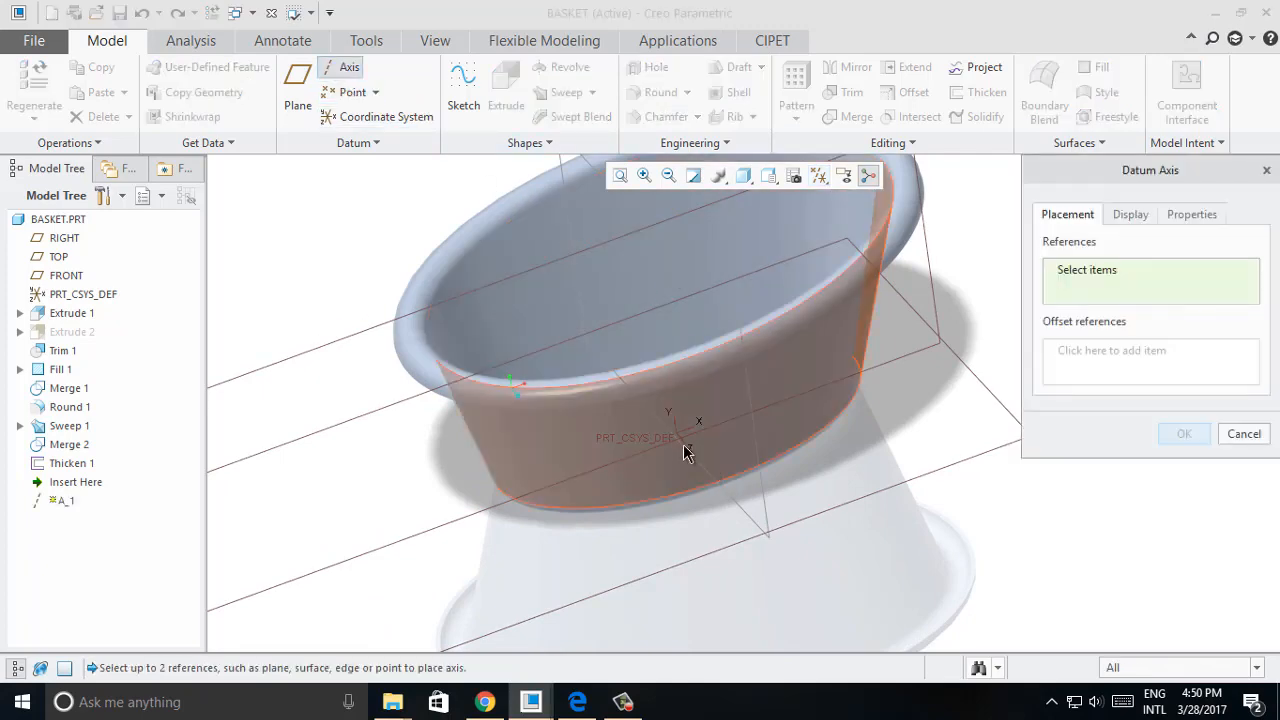
pyautogui.scroll(-2, 687, 446)
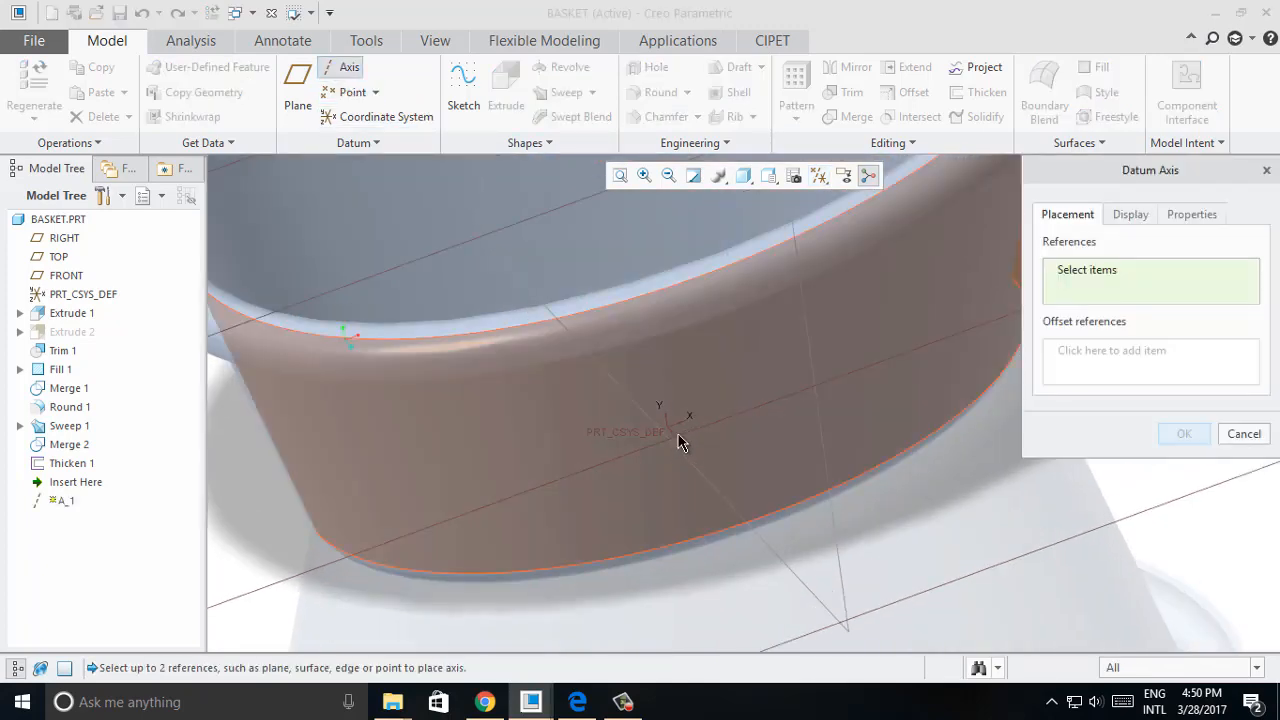
pyautogui.click(1152, 669)
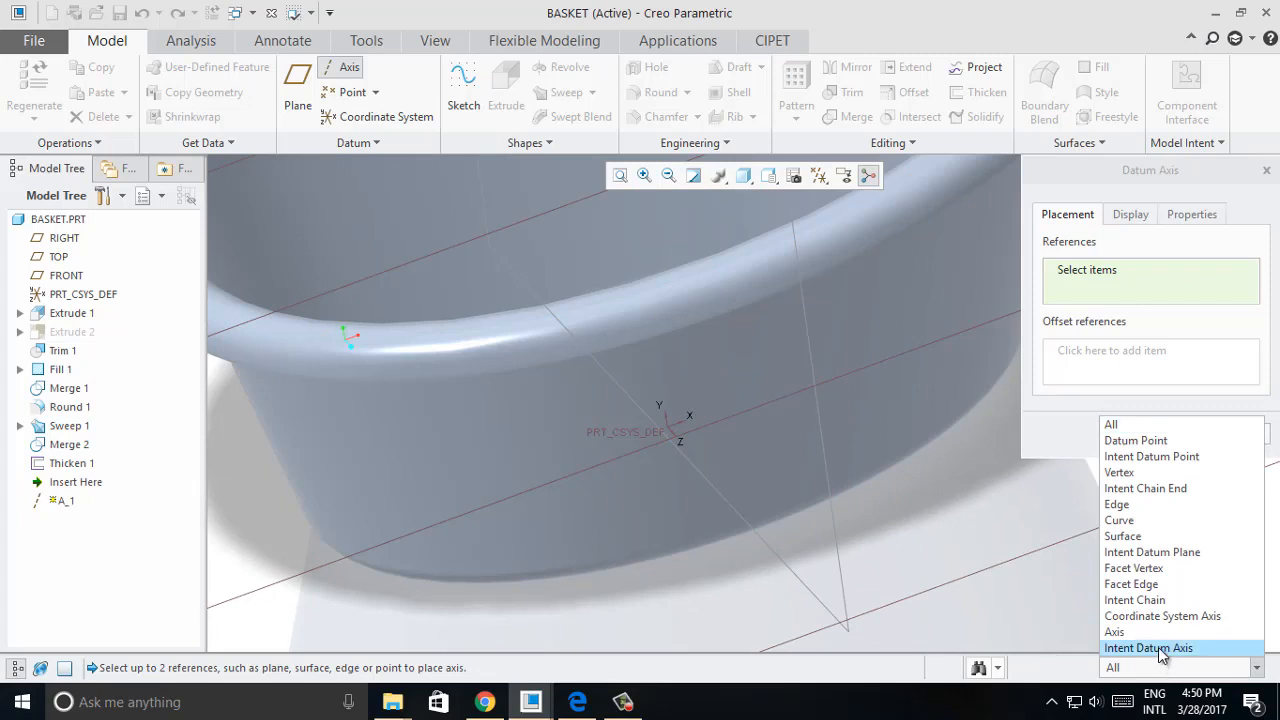
pyautogui.click(1180, 616)
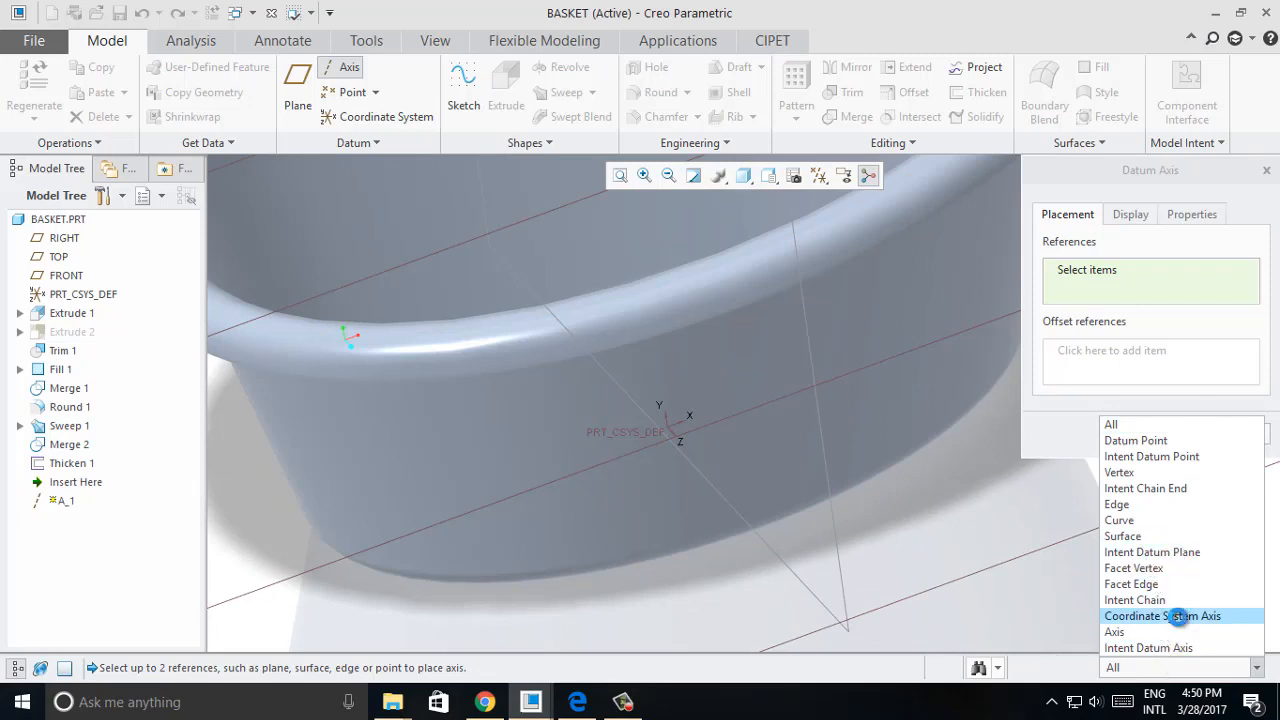
pyautogui.click(671, 430)
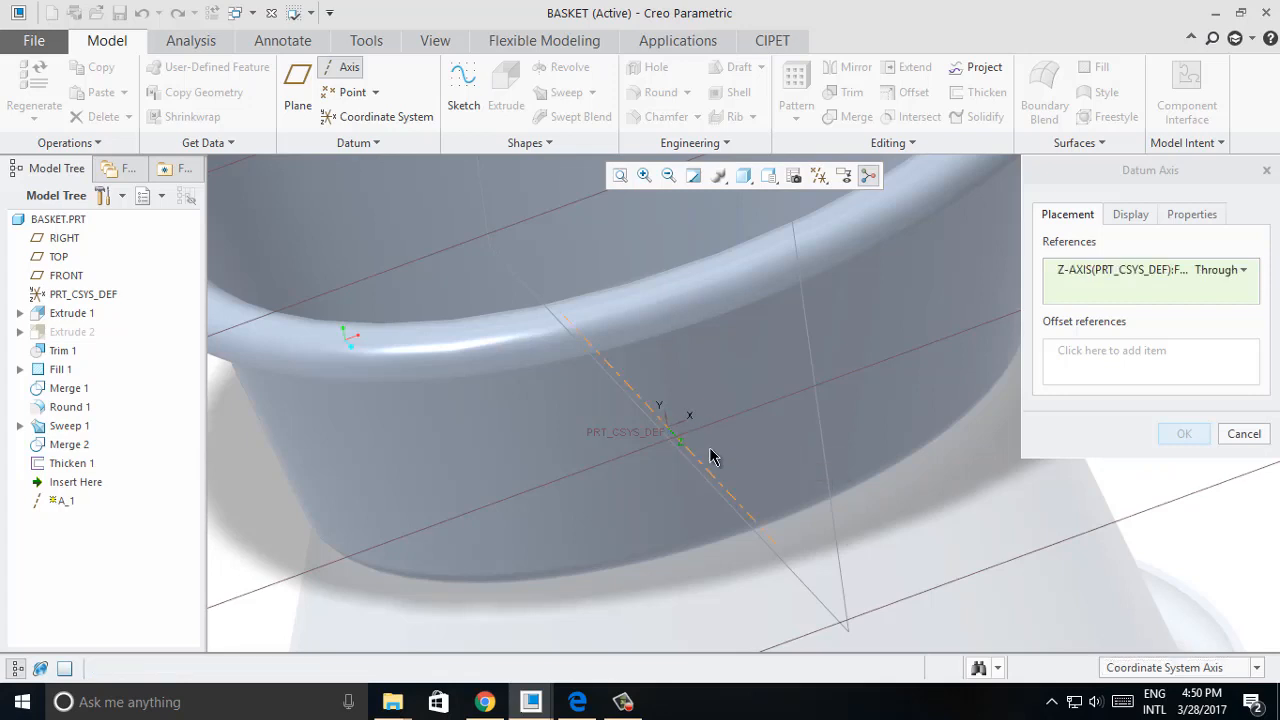
pyautogui.click(1191, 437)
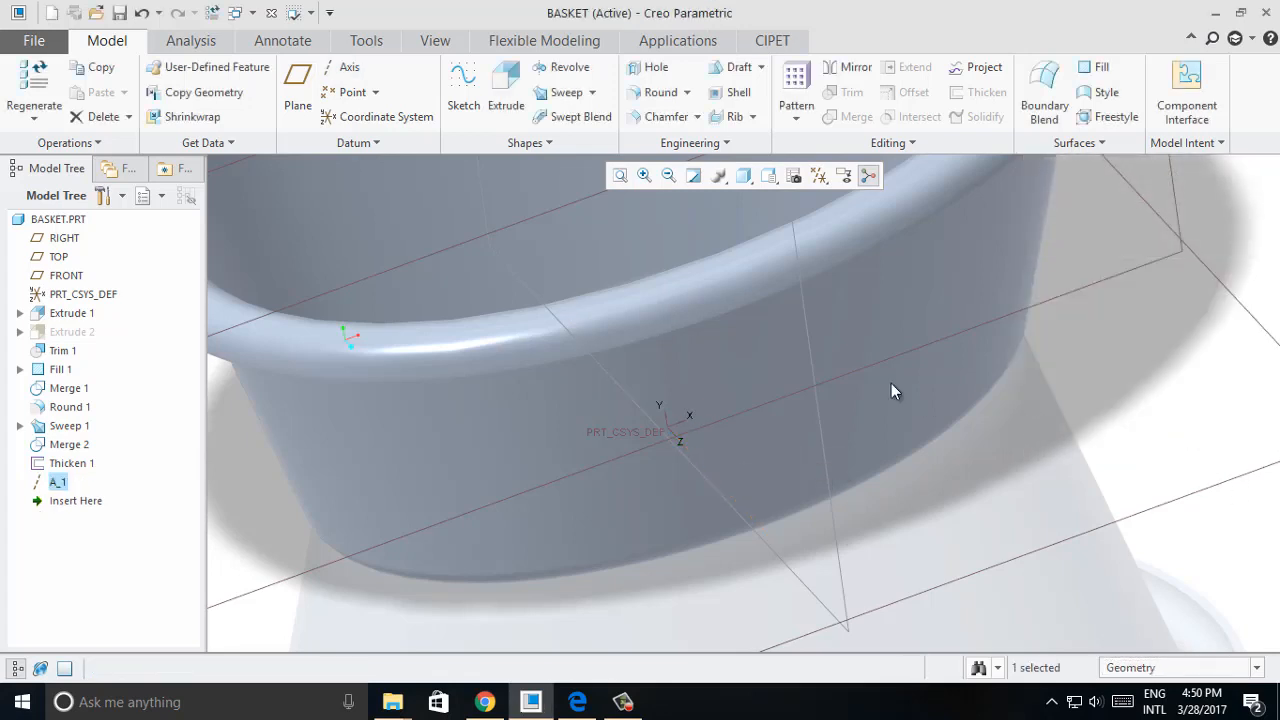
pyautogui.click(819, 177)
pyautogui.click(770, 219)
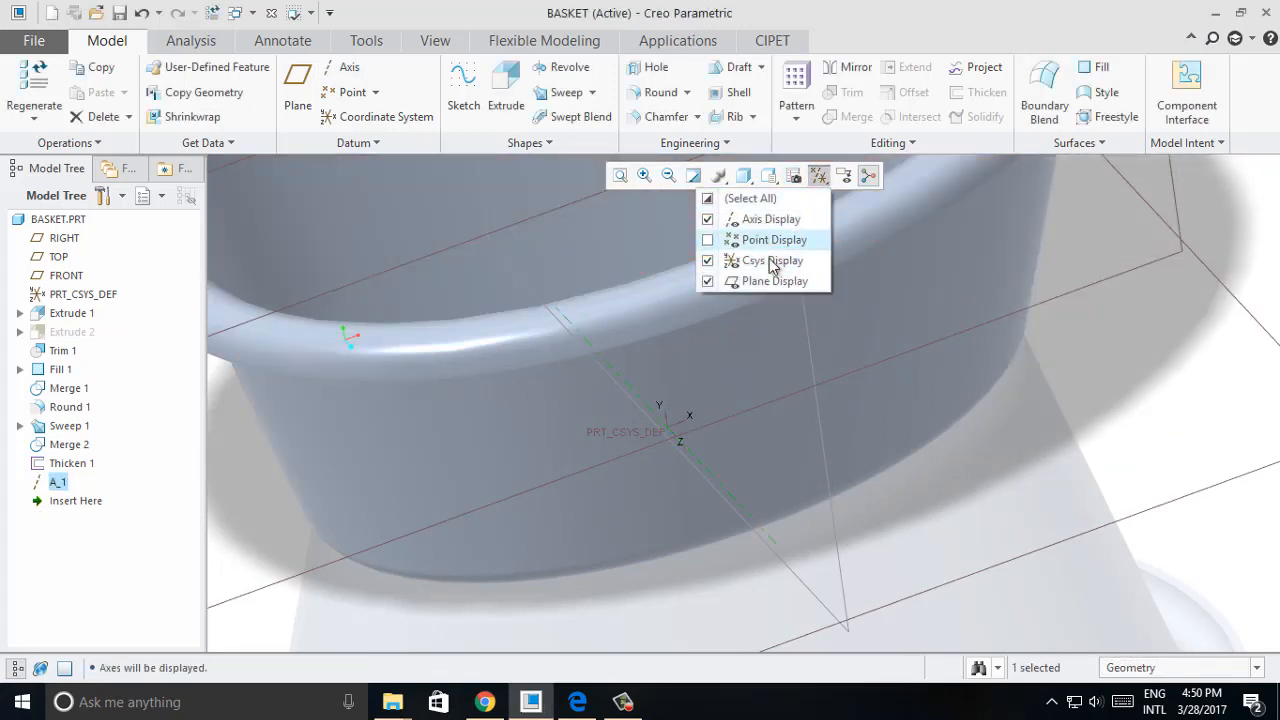
# Create a datum plane through the new axis A_1, rotated 10 degrees from the TOP plane.
pyautogui.scroll(4, 946, 529)
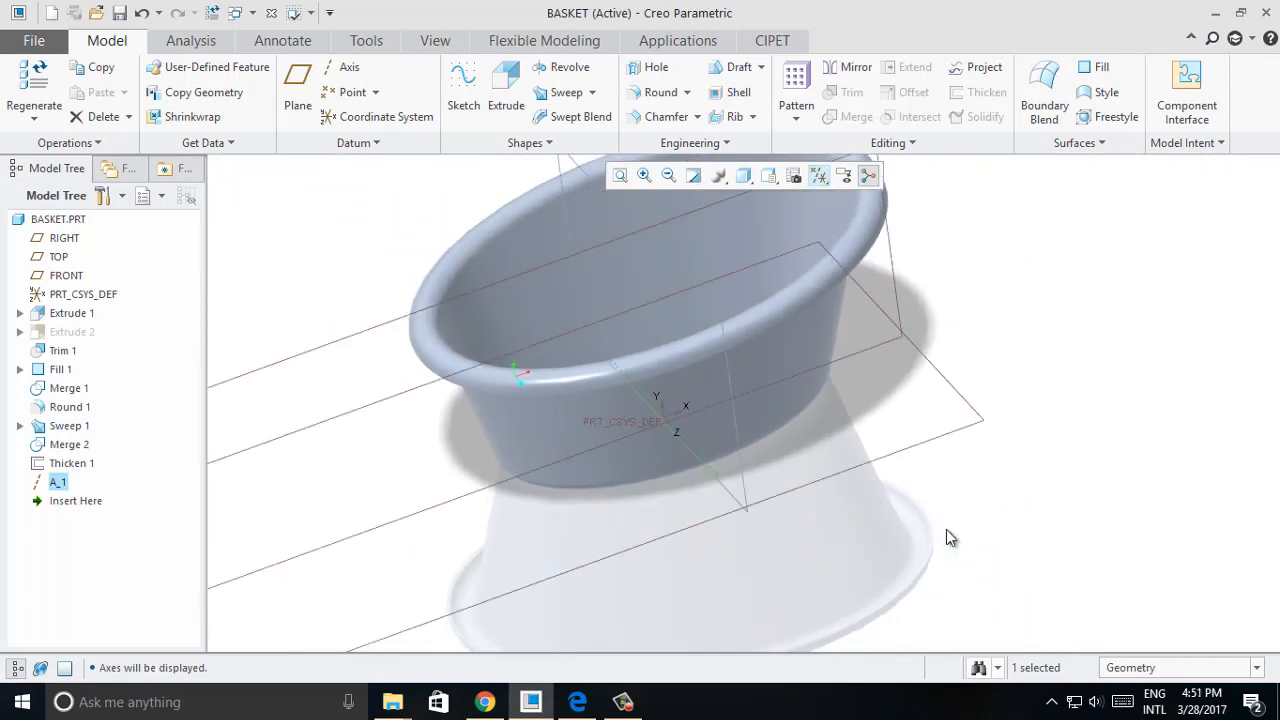
pyautogui.click(1123, 420)
pyautogui.click(312, 75)
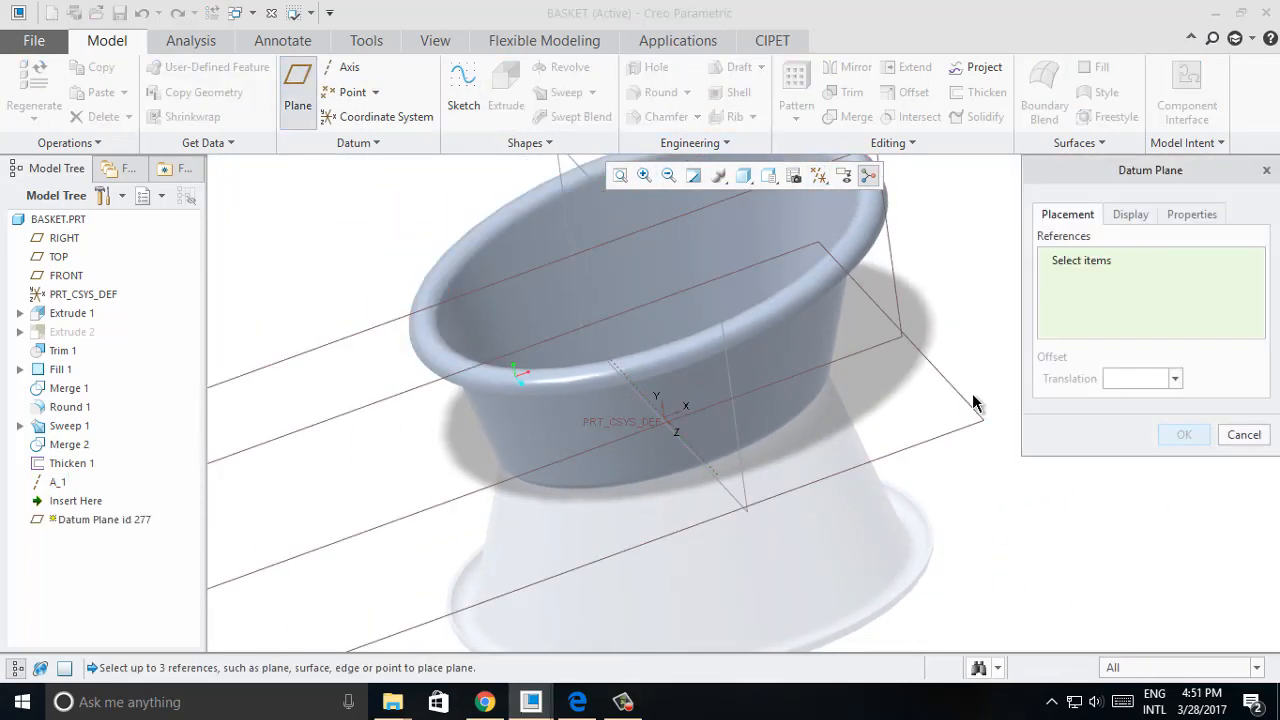
pyautogui.click(955, 432)
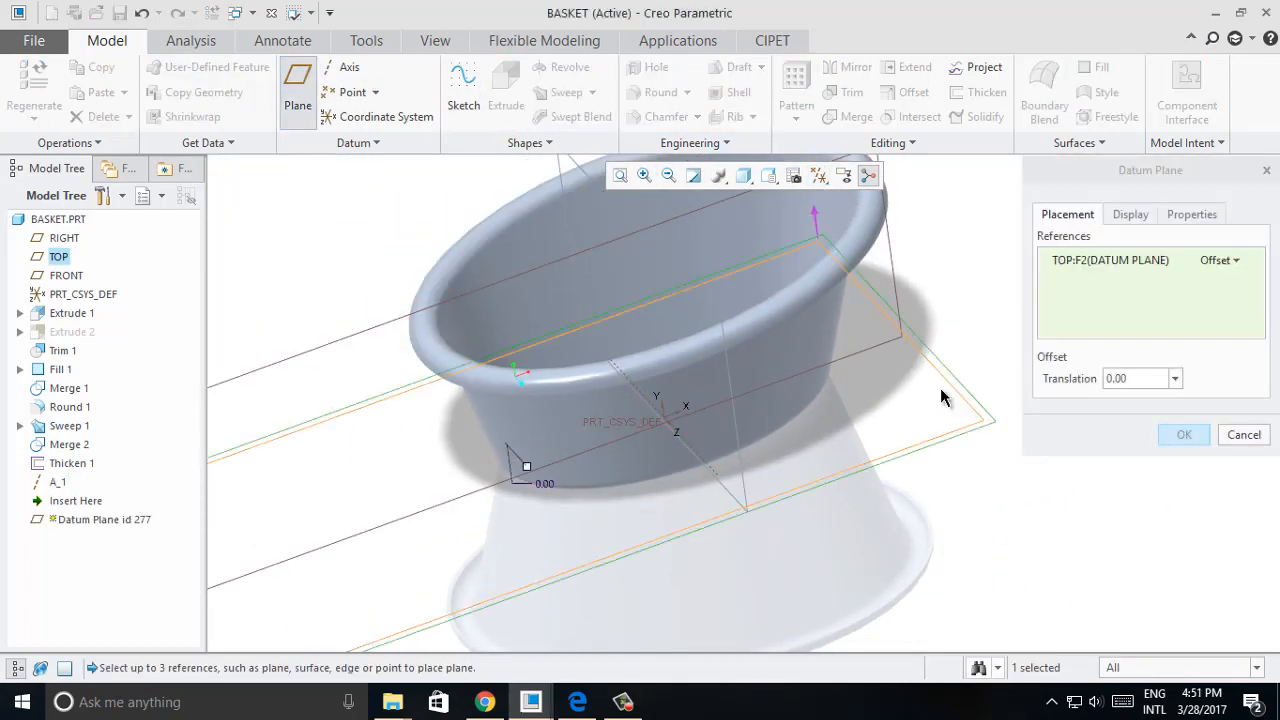
pyautogui.keyDown('ctrl'); pyautogui.click(714, 475); pyautogui.keyUp('ctrl')
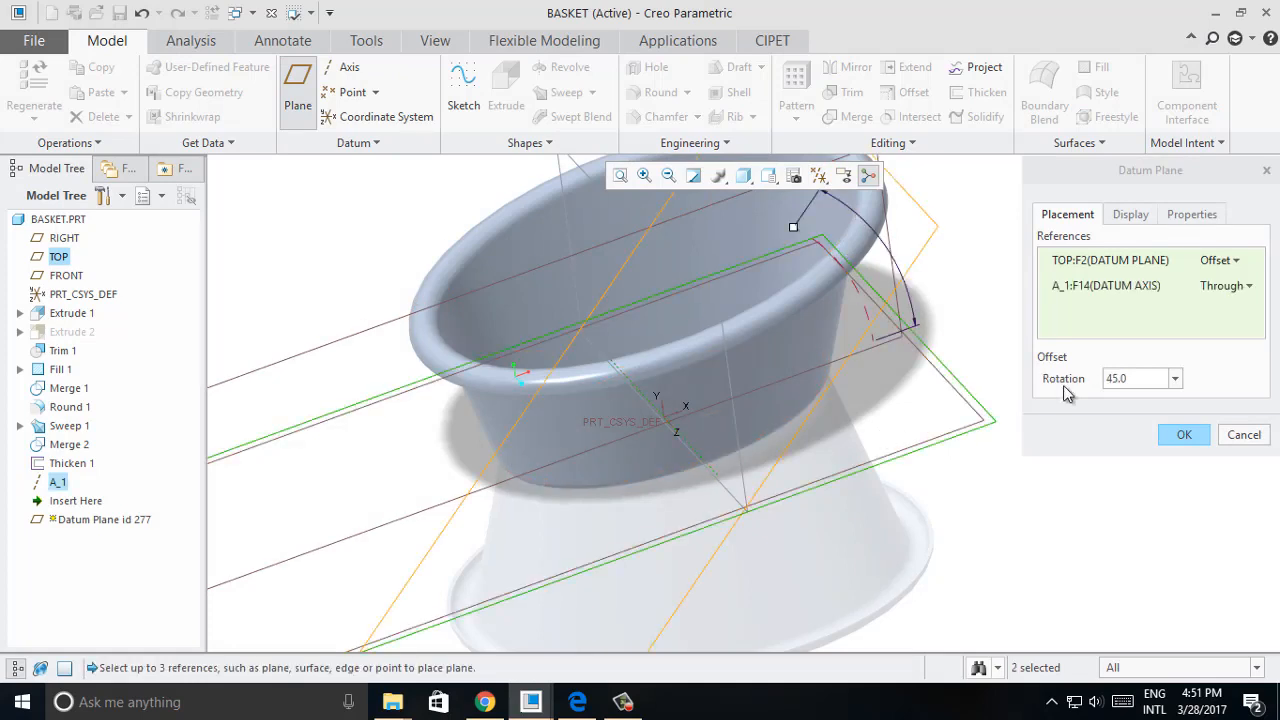
pyautogui.click(1151, 377)
pyautogui.write('10')
pyautogui.press('Return')
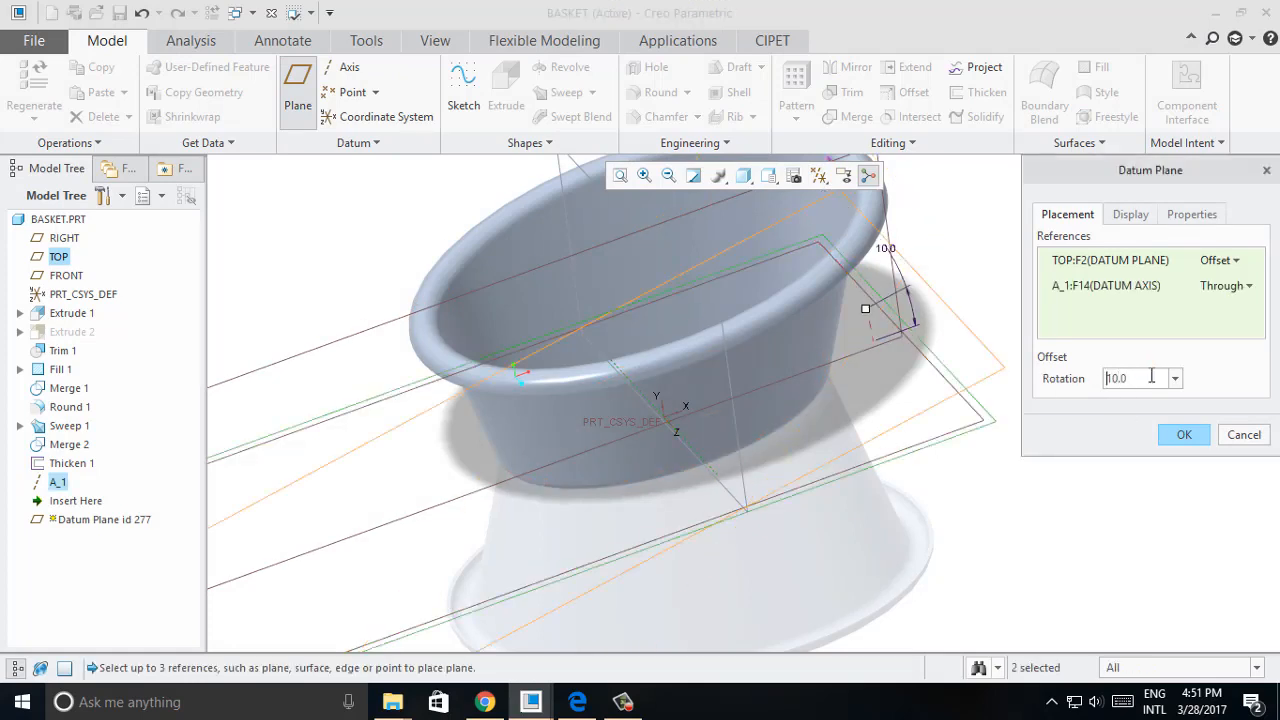
pyautogui.click(1184, 437)
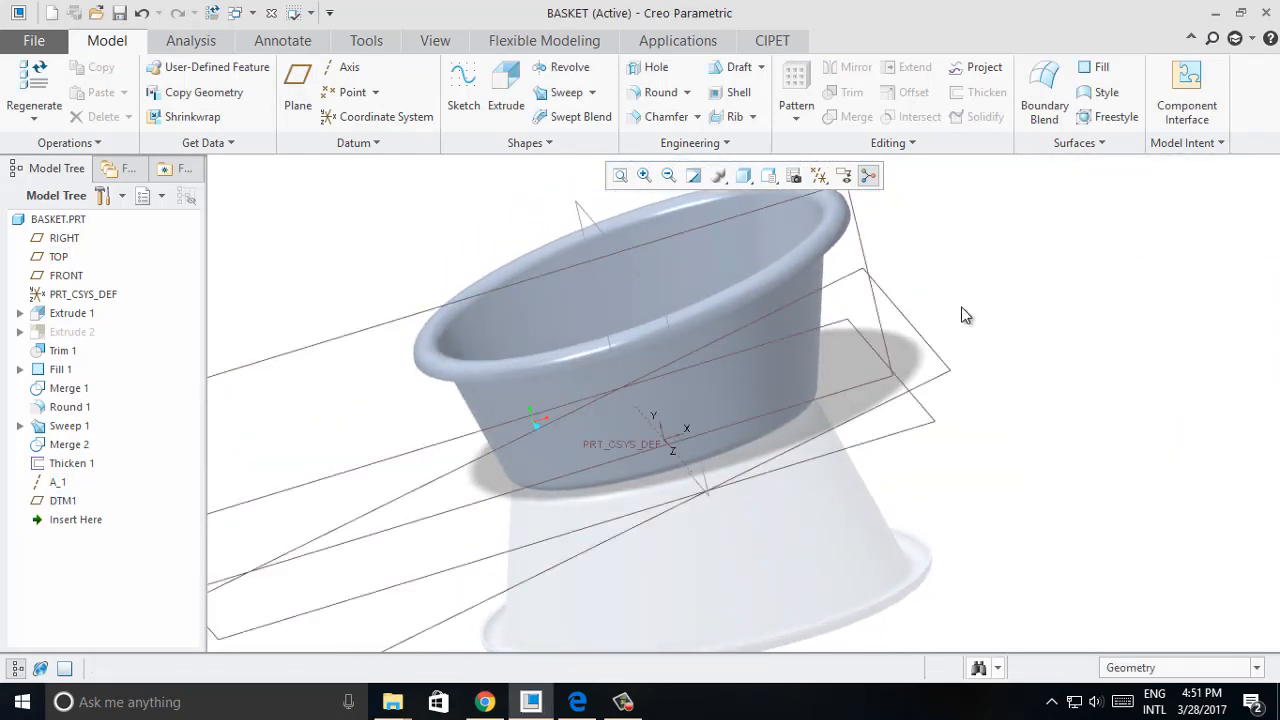
# Examine the section sketch of the hidden sloped surface Extrude 2 for its slope angle, leaving the feature's definition unchanged.
pyautogui.click(70, 332)
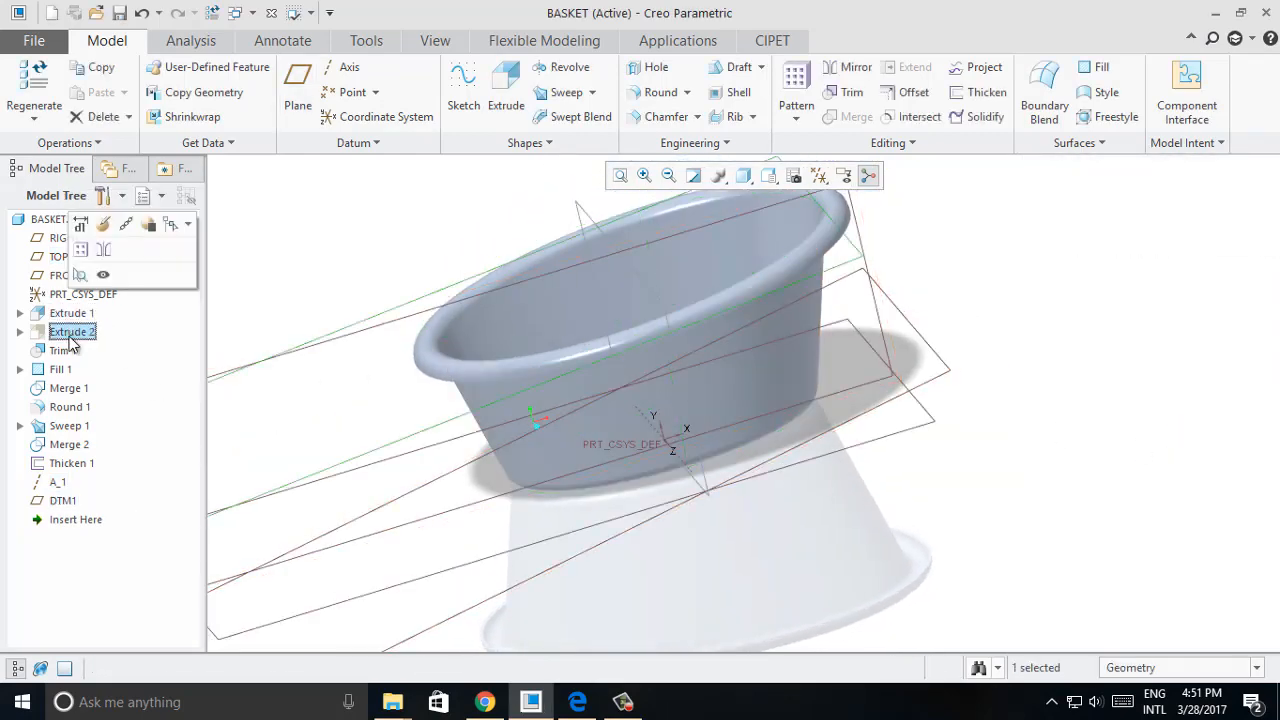
pyautogui.click(104, 226)
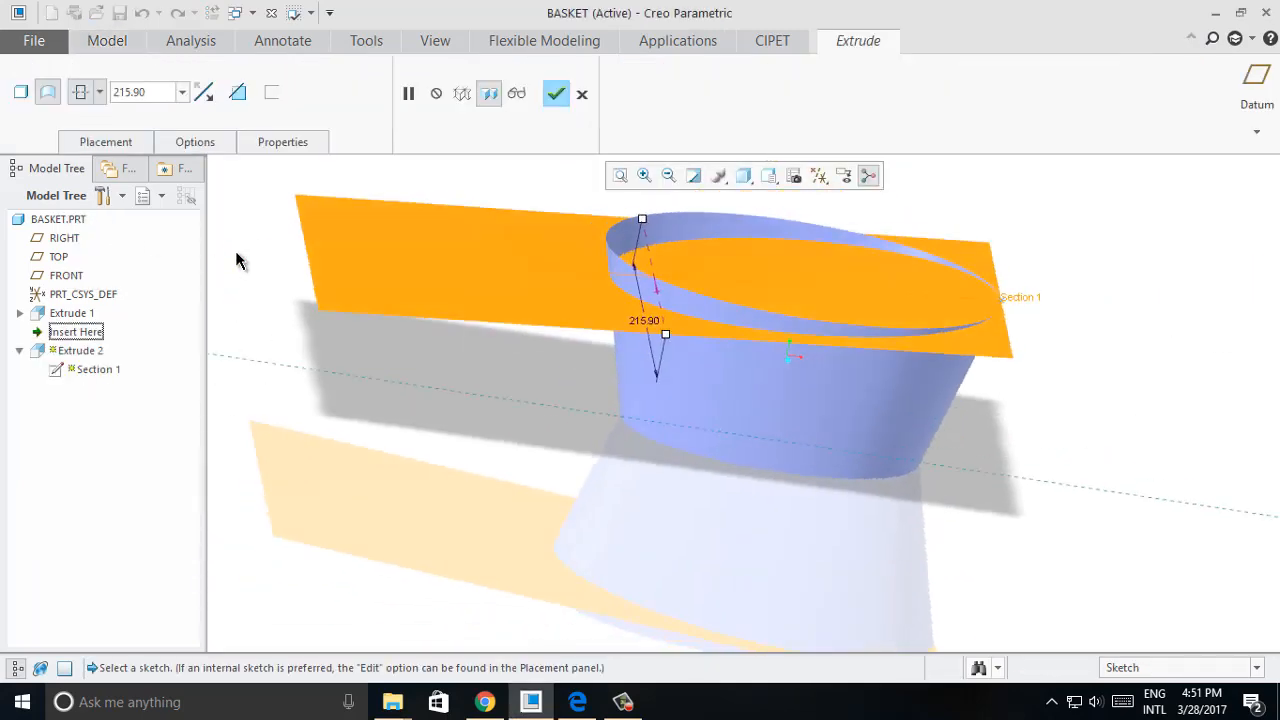
pyautogui.click(105, 141)
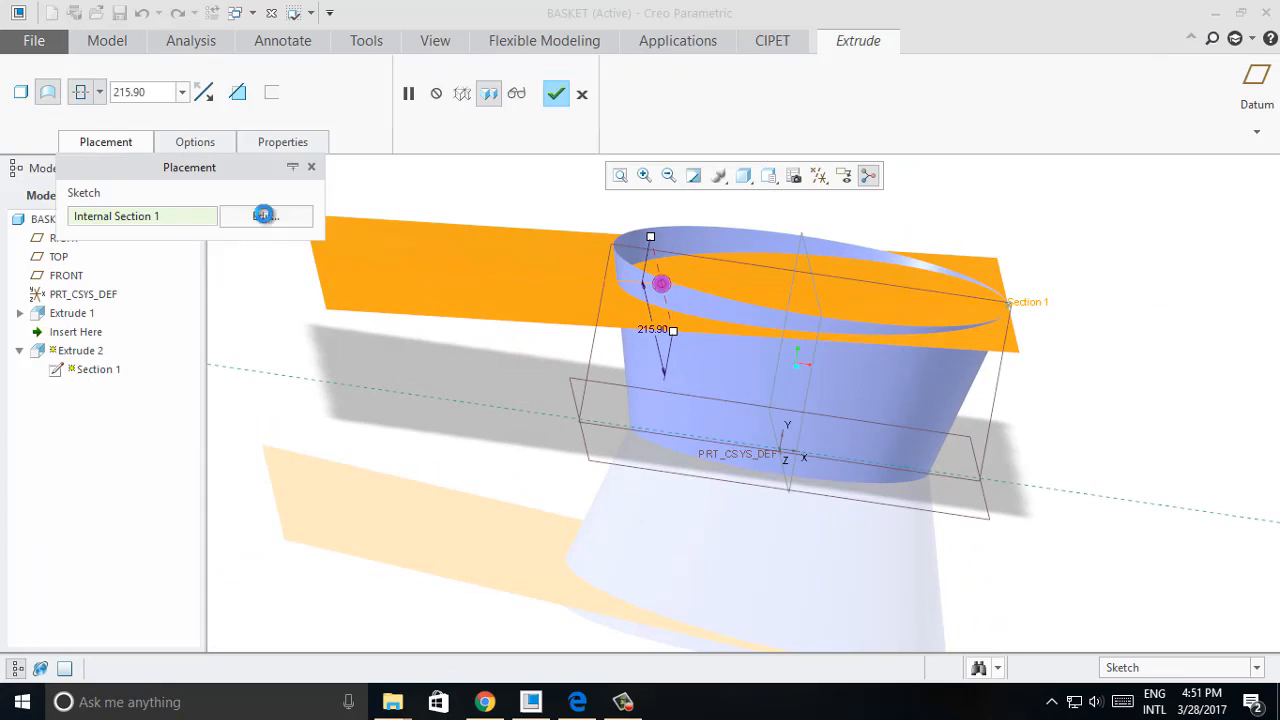
pyautogui.click(263, 215)
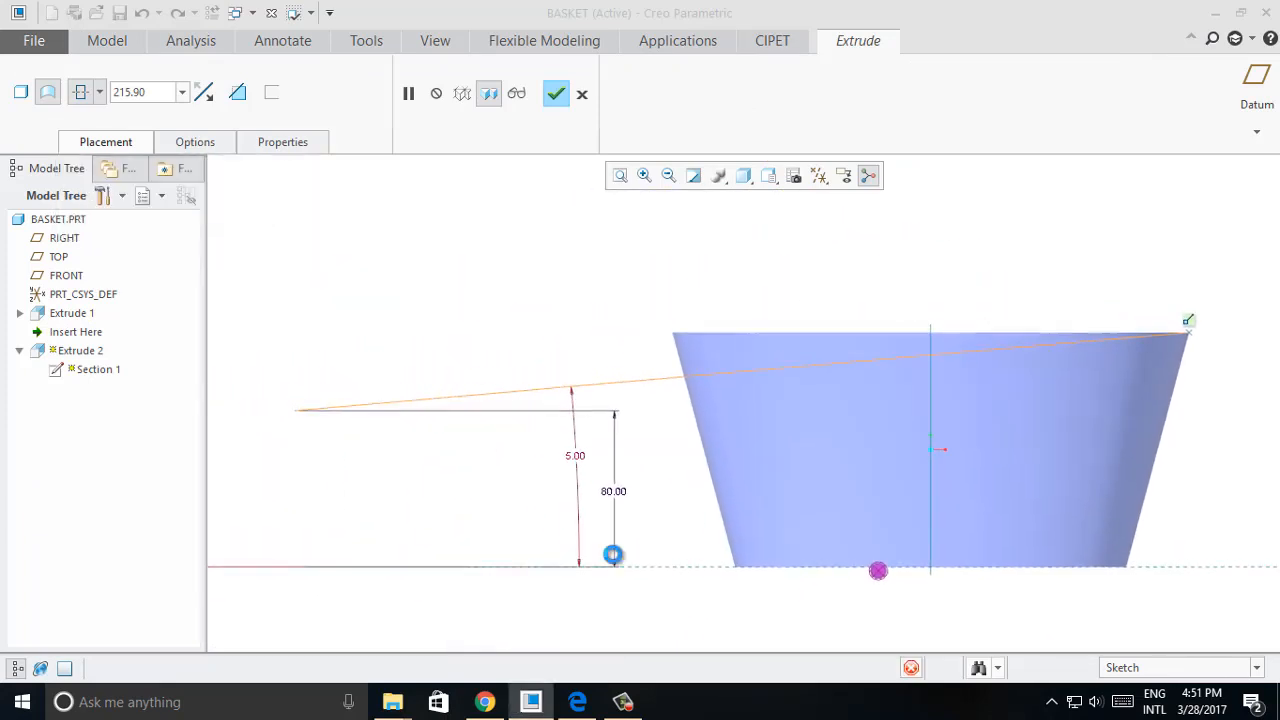
pyautogui.click(1198, 92)
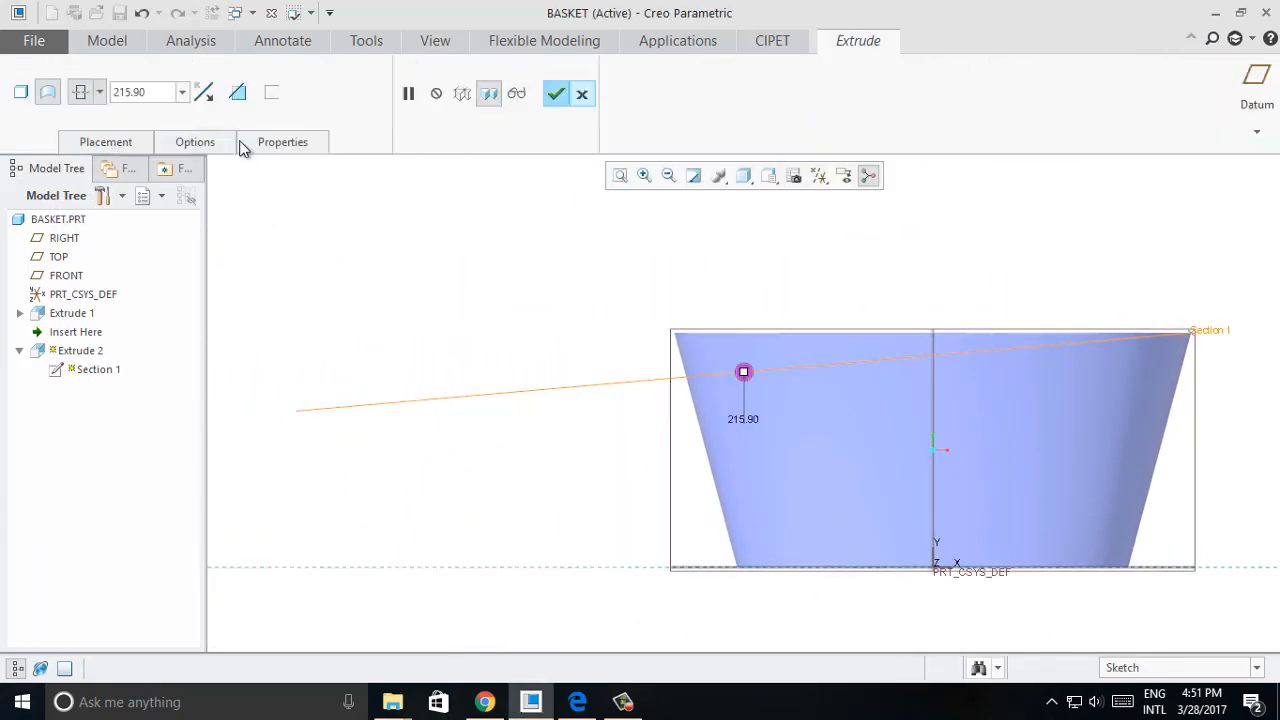
pyautogui.click(547, 93)
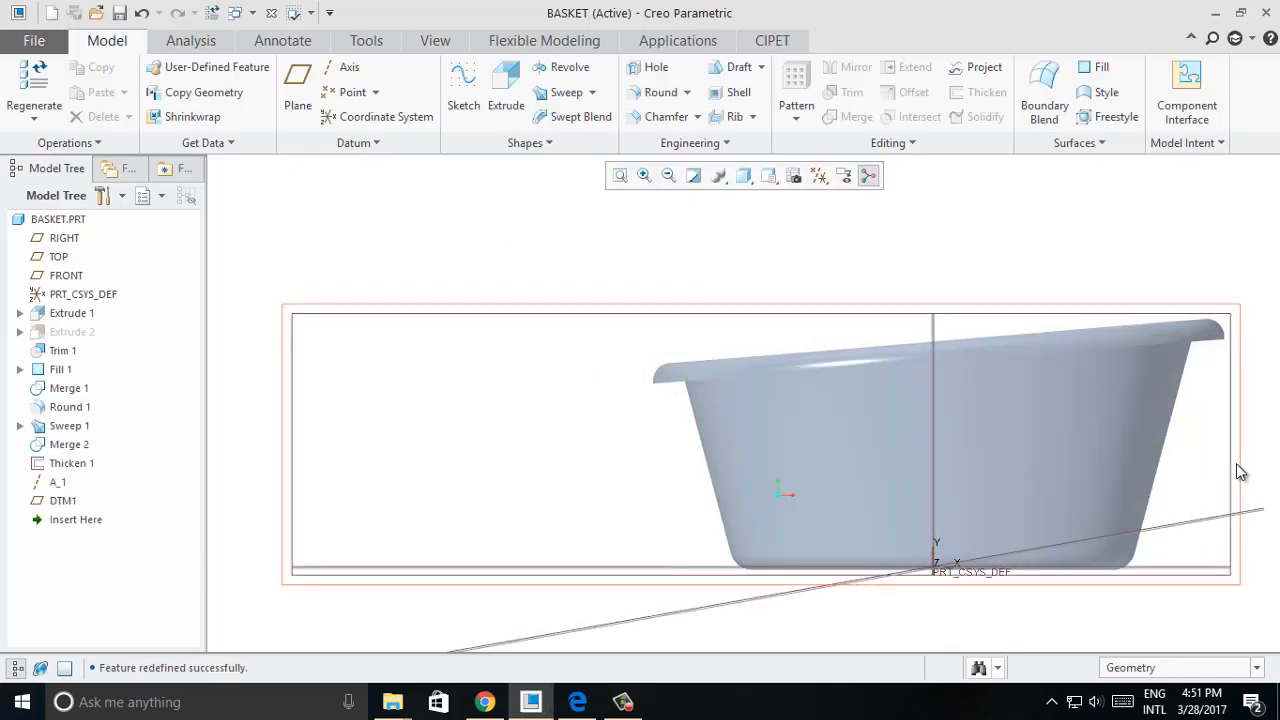
# Set the rotation angle of the tilted datum plane DTM1 to 5 degrees.
pyautogui.click(1216, 526)
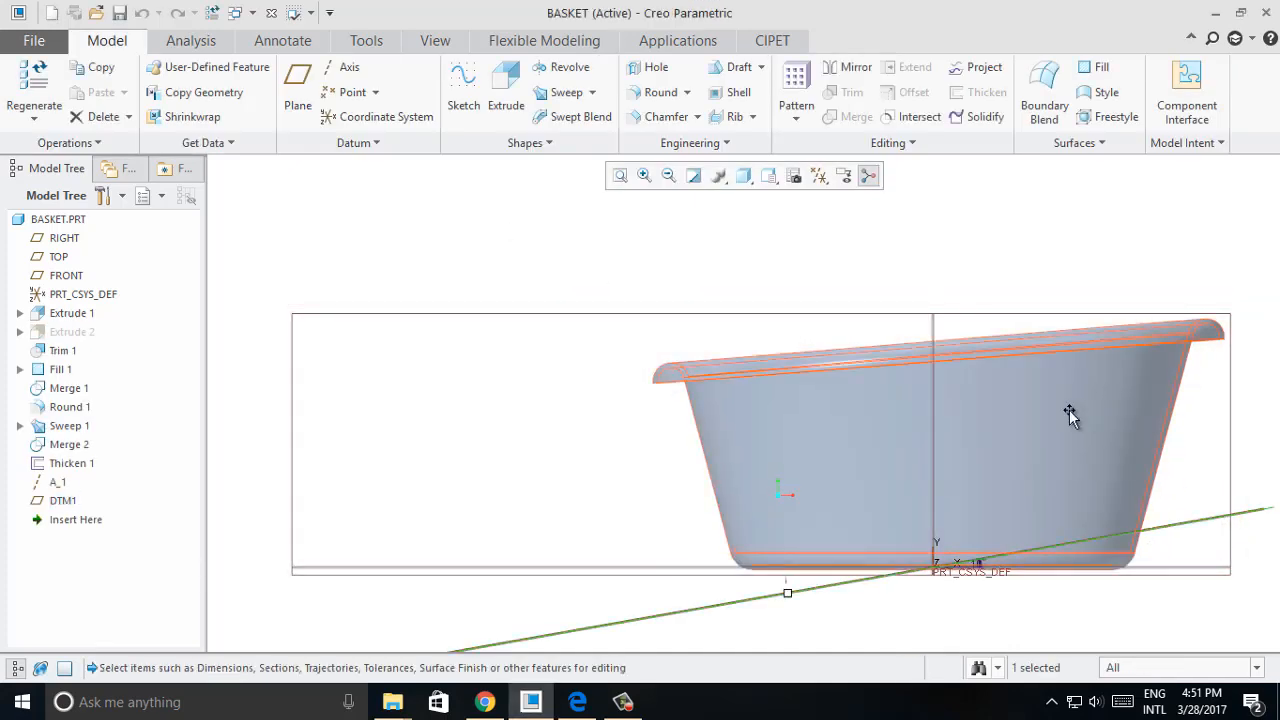
pyautogui.moveTo(720, 352); pyautogui.dragTo(882, 535, button='middle')
pyautogui.doubleClick(882, 535)
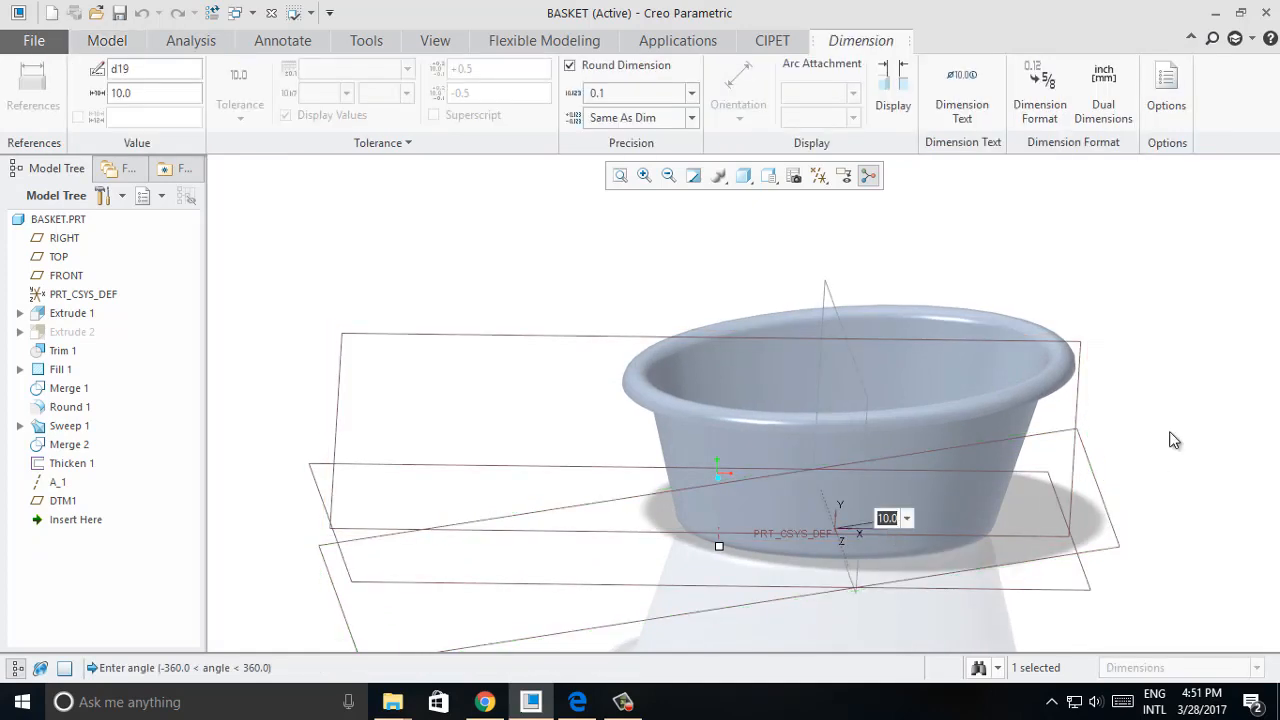
pyautogui.write('5')
pyautogui.press('Return')
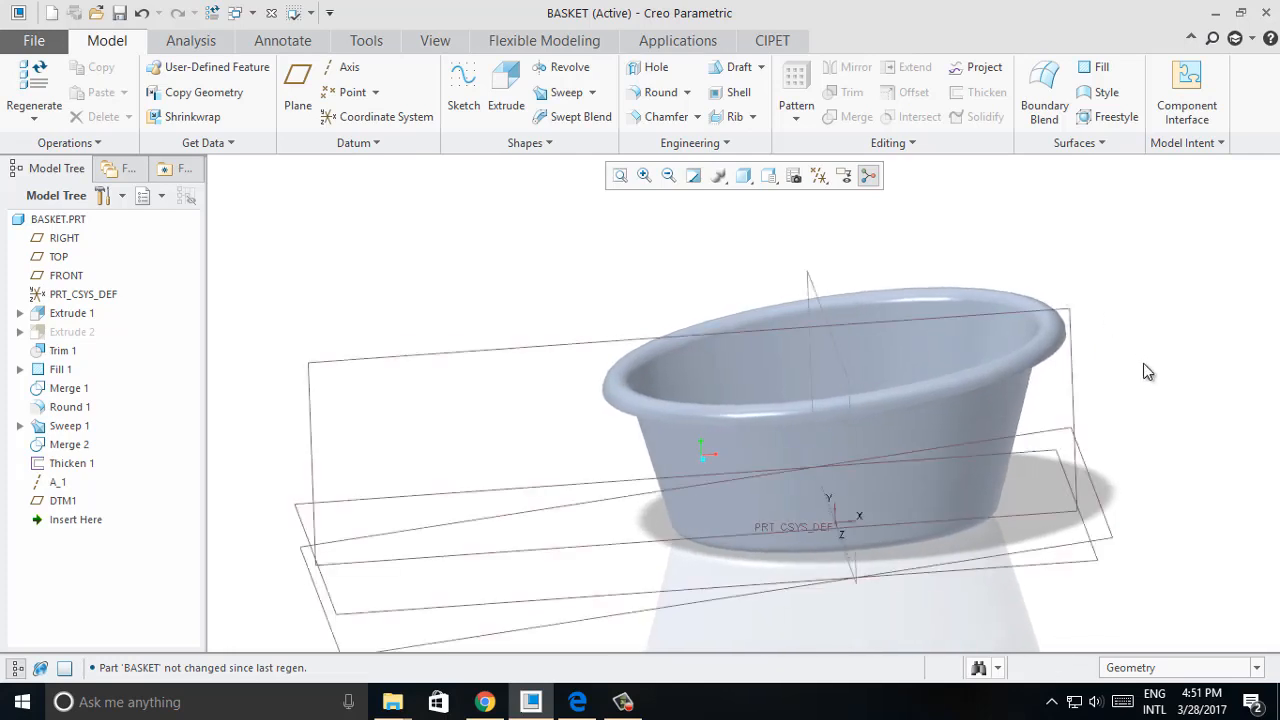
# Create a second datum plane parallel to DTM1, offset 70 upward through the basket wall.
pyautogui.scroll(-3, 1156, 402)
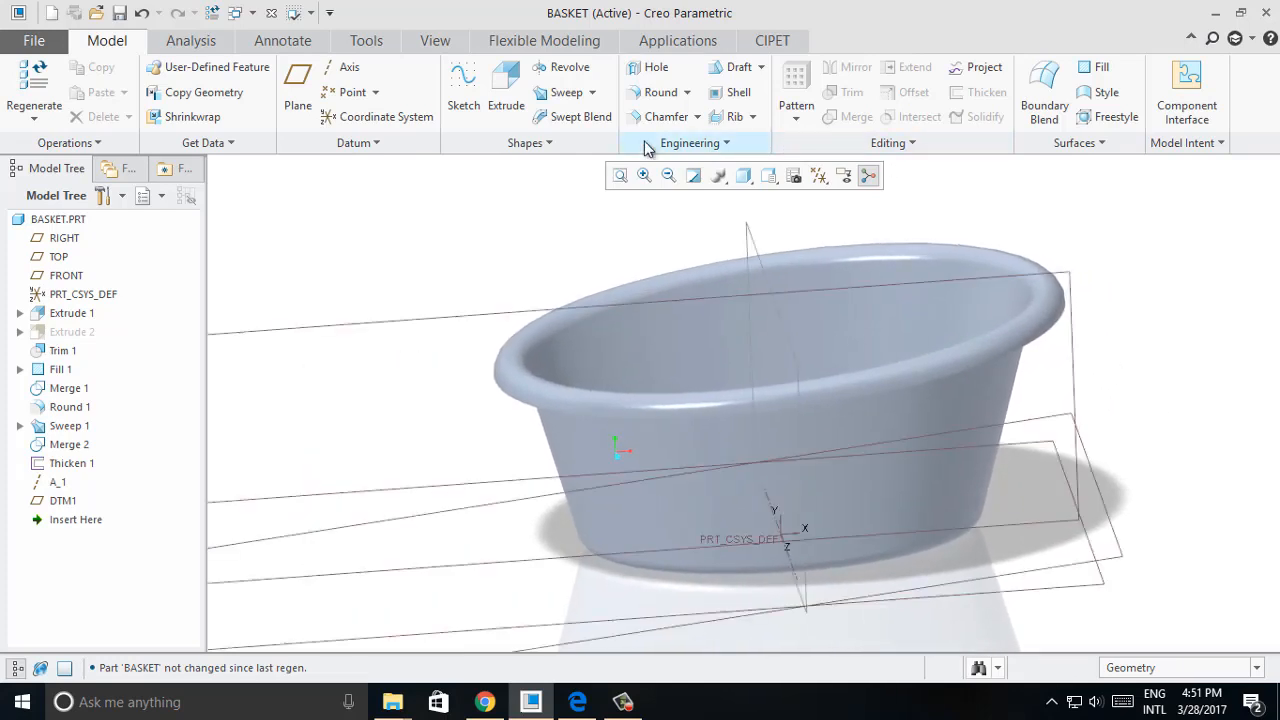
pyautogui.moveTo(645, 145); pyautogui.dragTo(695, 146, button='middle')
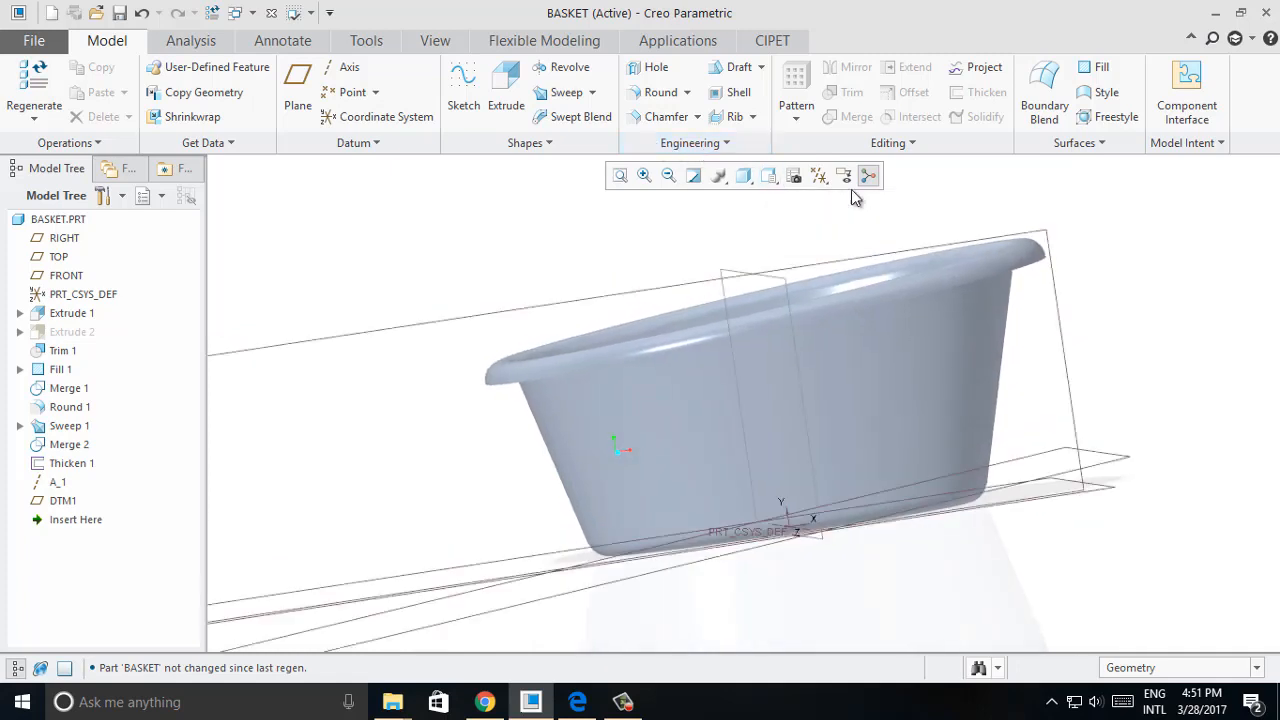
pyautogui.scroll(-1, 357, 87)
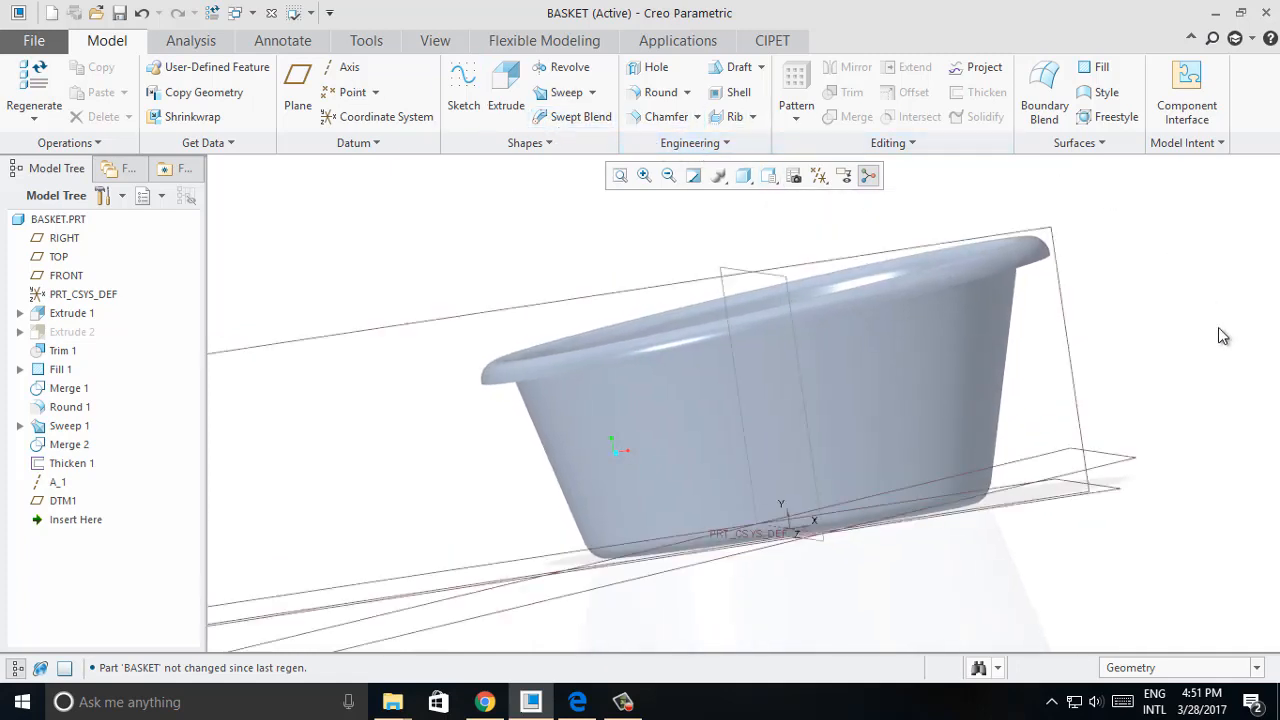
pyautogui.moveTo(1218, 335); pyautogui.dragTo(1220, 346, button='middle')
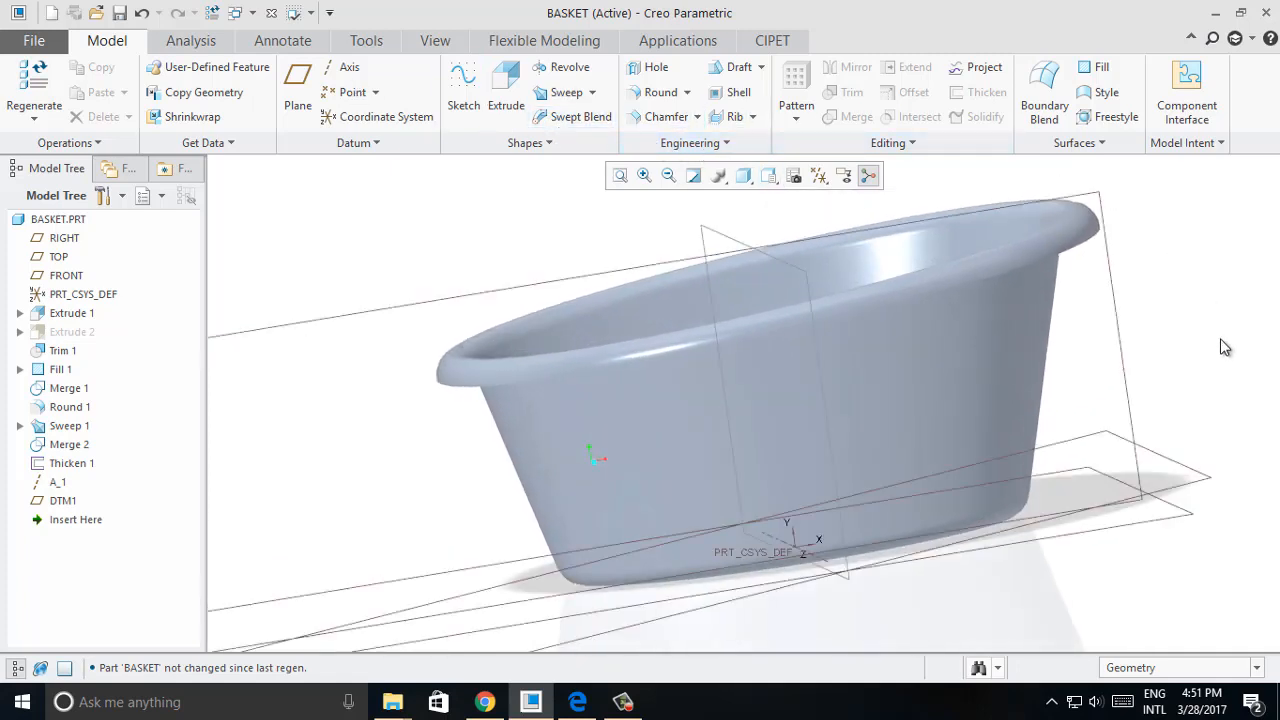
pyautogui.click(1203, 478)
pyautogui.click(303, 88)
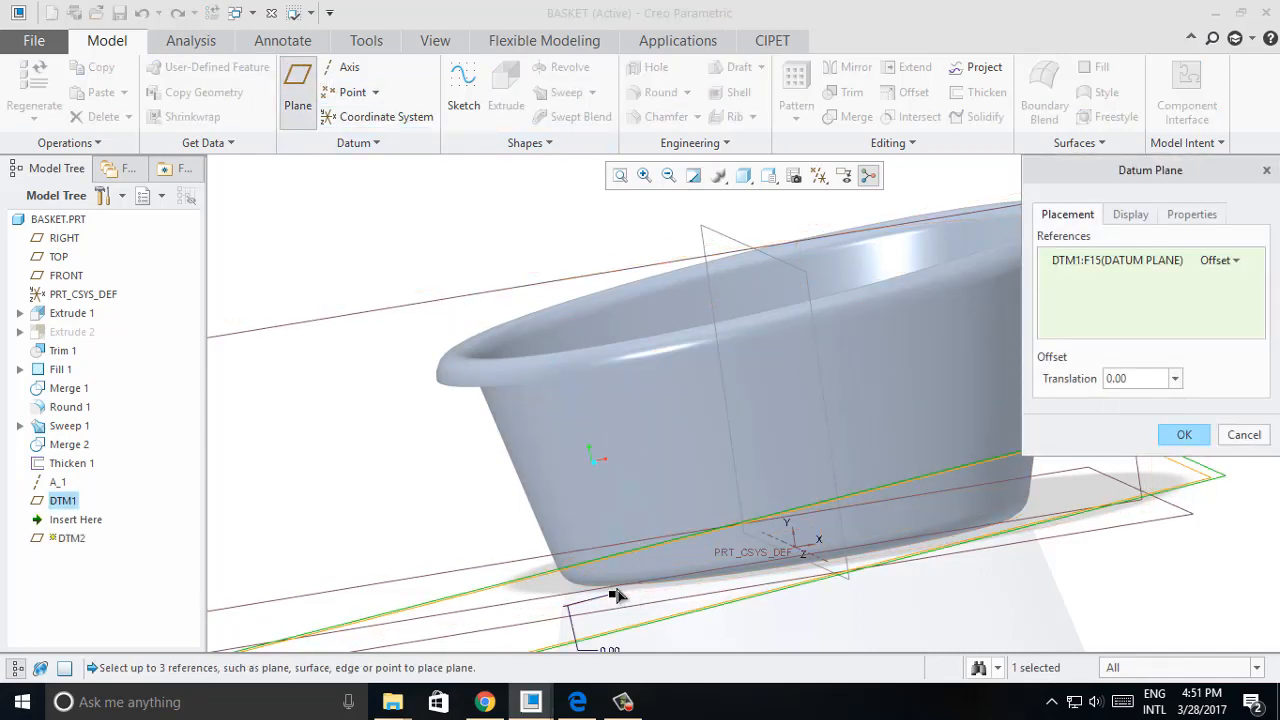
pyautogui.moveTo(612, 594); pyautogui.dragTo(574, 429)
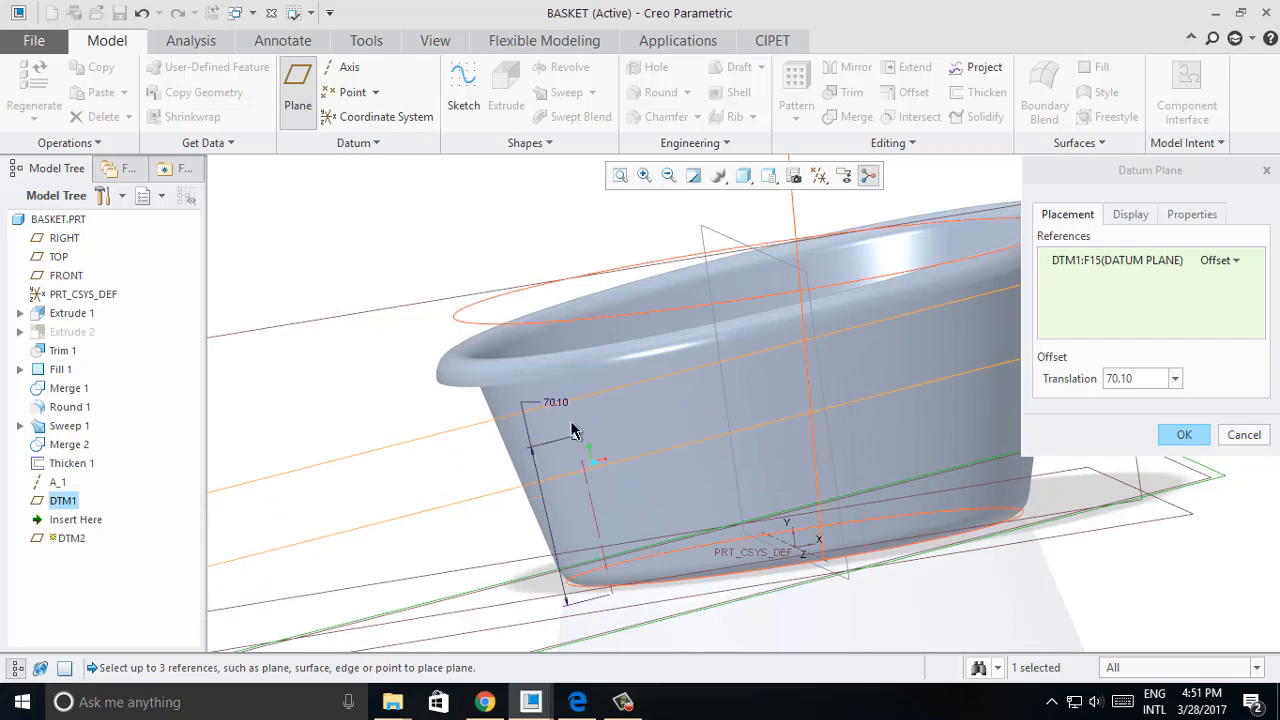
pyautogui.moveTo(574, 429); pyautogui.dragTo(666, 351, button='middle')
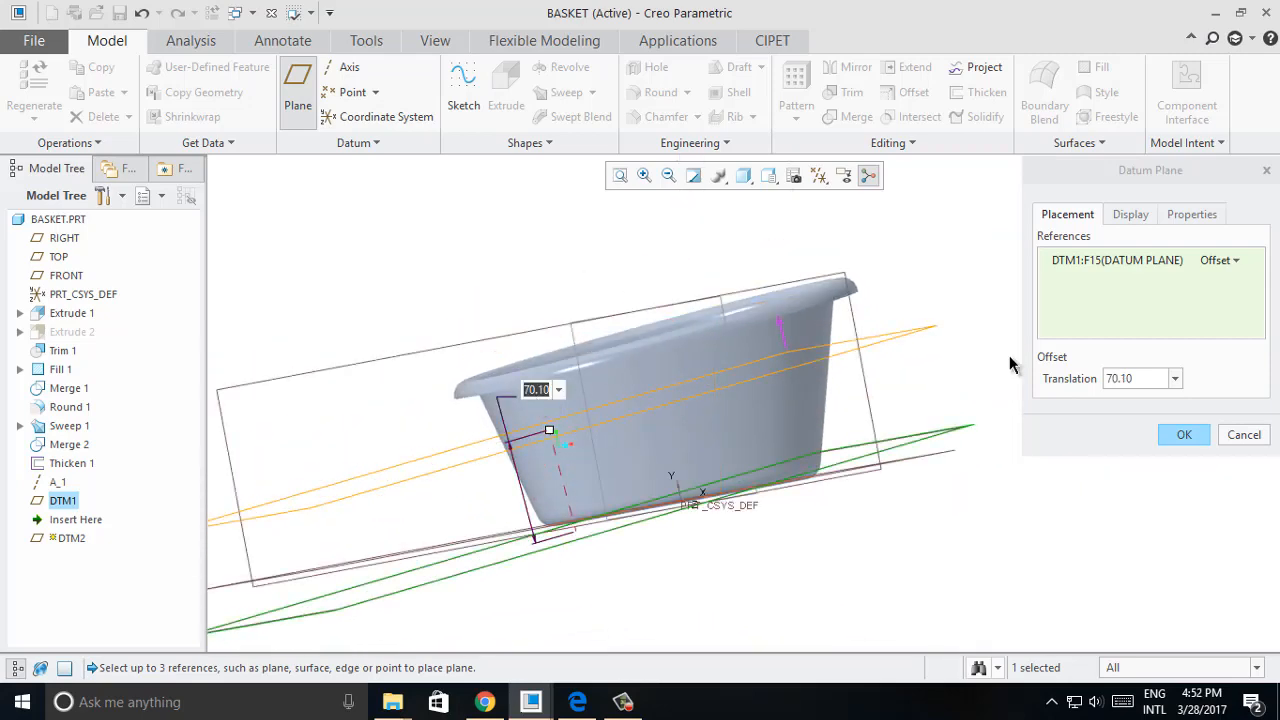
pyautogui.write('90')
pyautogui.press('Return')
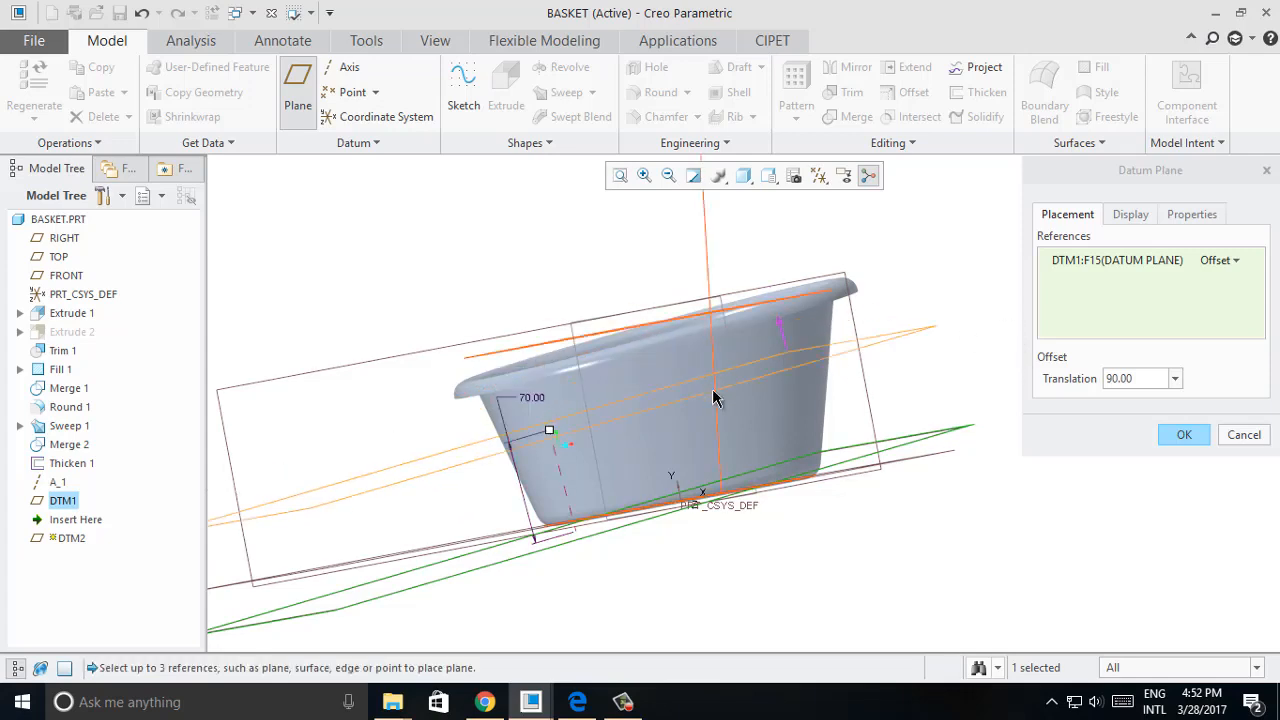
pyautogui.click(1182, 434)
# Clear the selection and return the basket to its default orientation to view the new datum planes.
pyautogui.click(1138, 505)
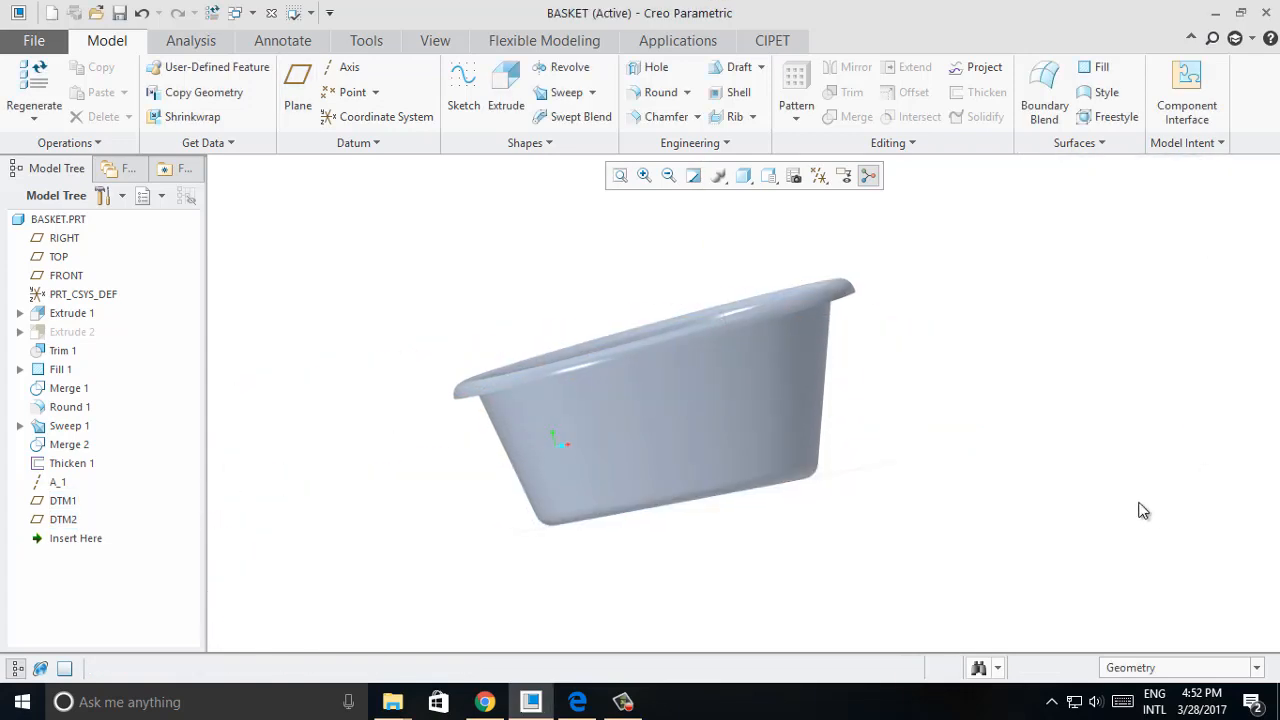
pyautogui.hotkey('ctrl', 'd')
pyautogui.moveTo(1067, 276); pyautogui.dragTo(1031, 309, button='middle')
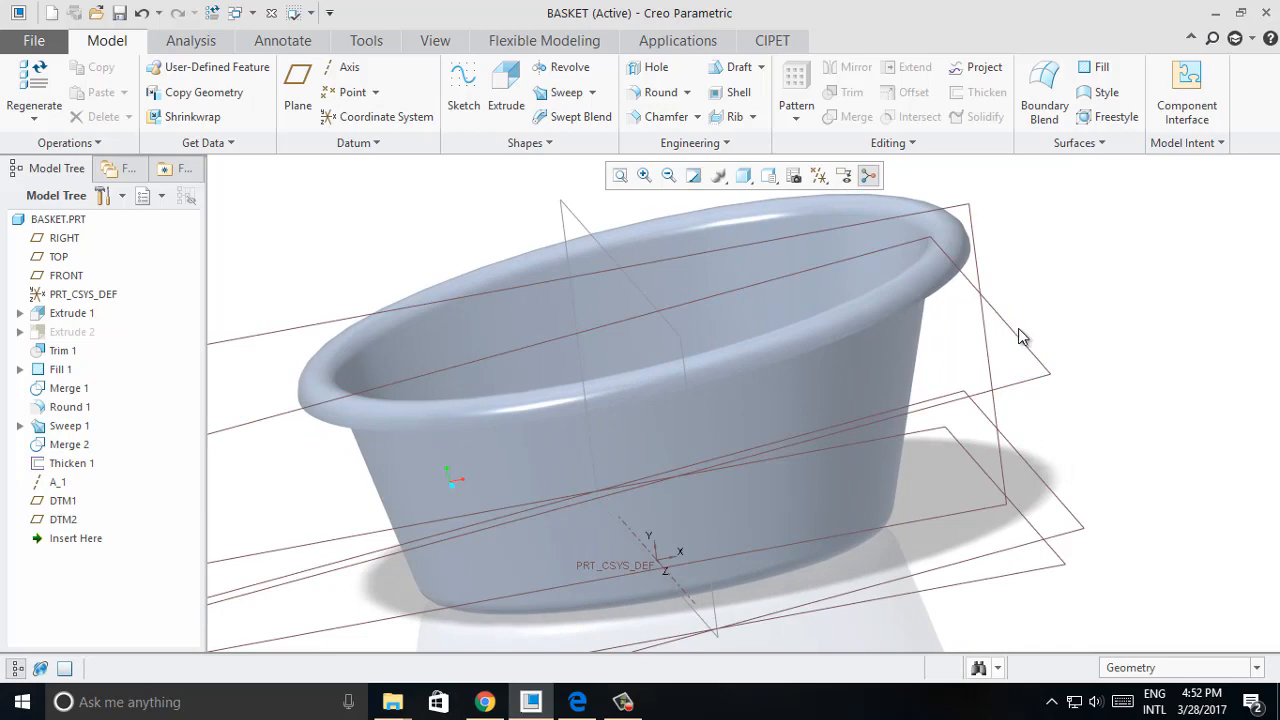
# Create an intersection curve between datum plane DTM2 and the basket's outer wall surface, and clear the selection.
pyautogui.click(1064, 362)
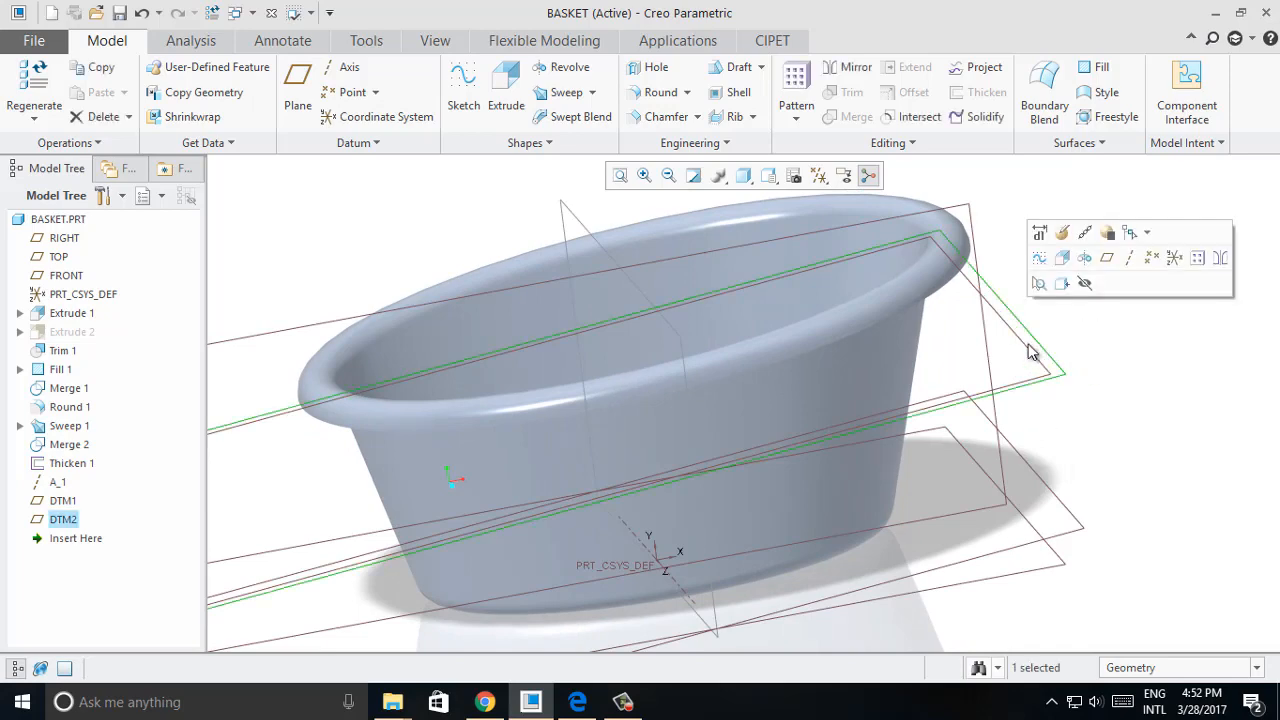
pyautogui.keyDown('ctrl'); pyautogui.click(886, 366); pyautogui.keyUp('ctrl')
pyautogui.moveTo(1171, 329); pyautogui.dragTo(1247, 306, button='middle')
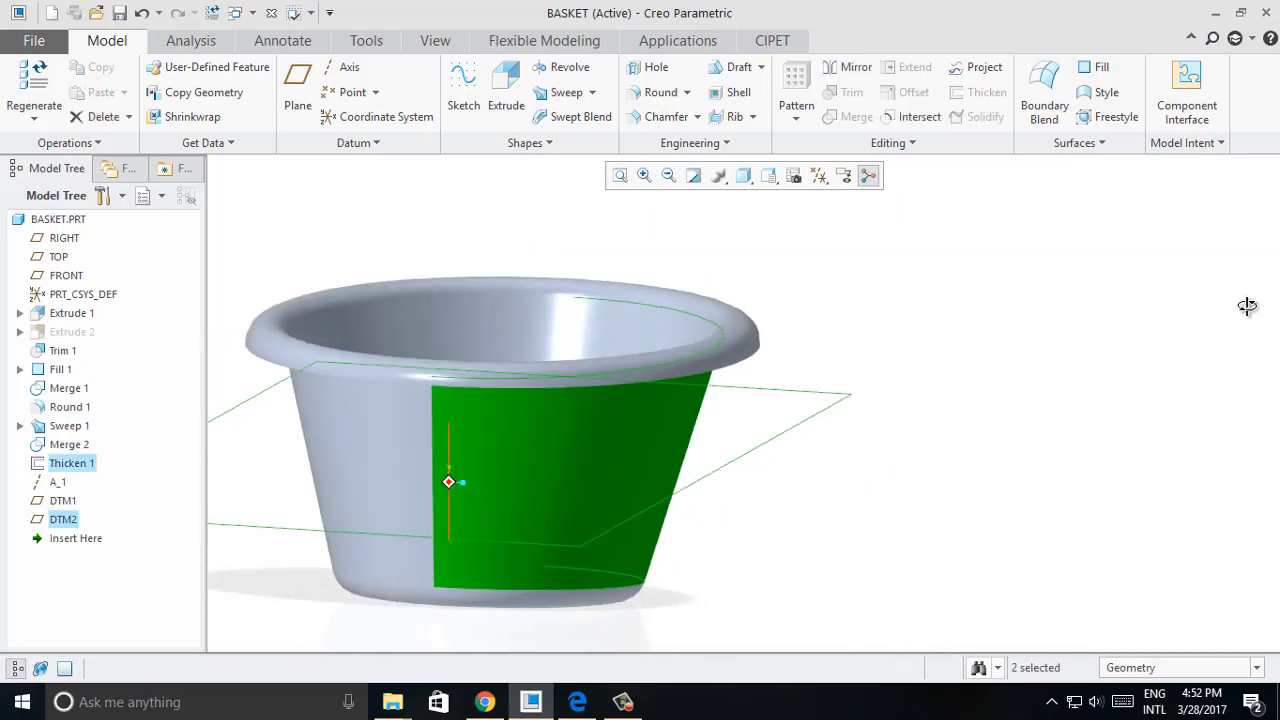
pyautogui.click(912, 116)
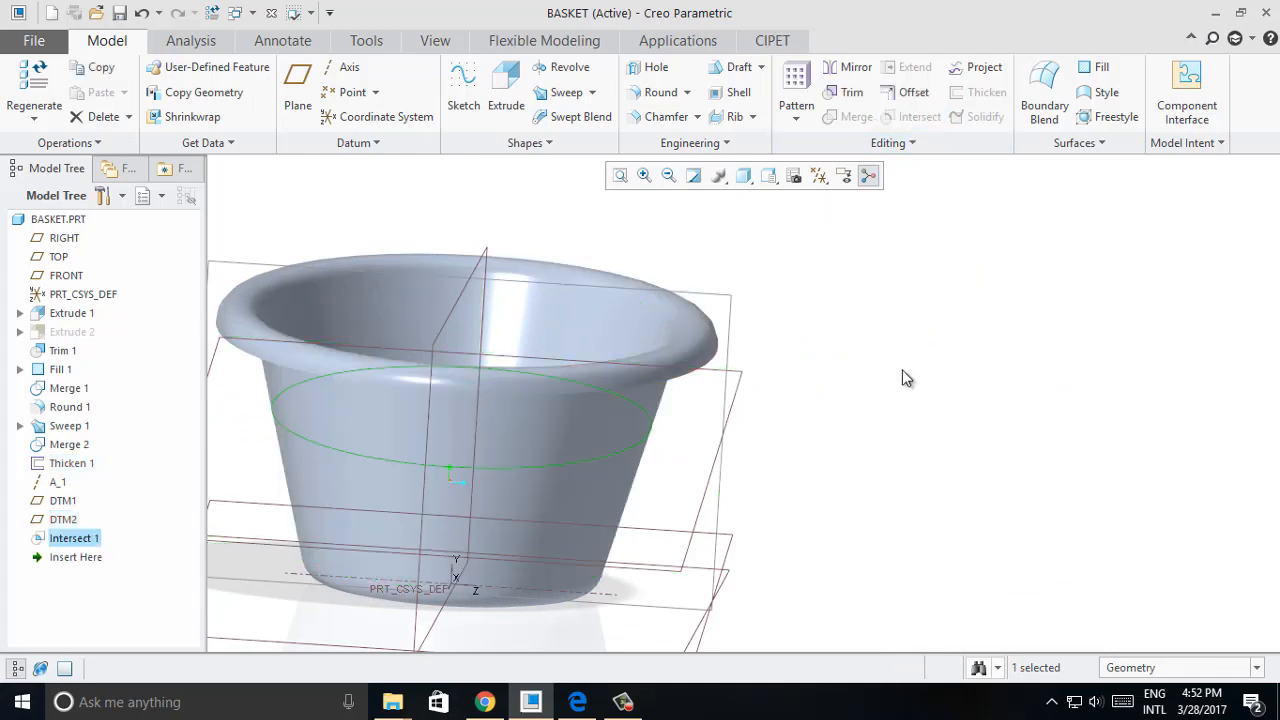
pyautogui.click(946, 357)
# Hide the coordinate systems, datum planes and datum axes from the display.
pyautogui.moveTo(946, 357); pyautogui.dragTo(1020, 420, button='middle')
pyautogui.click(819, 176)
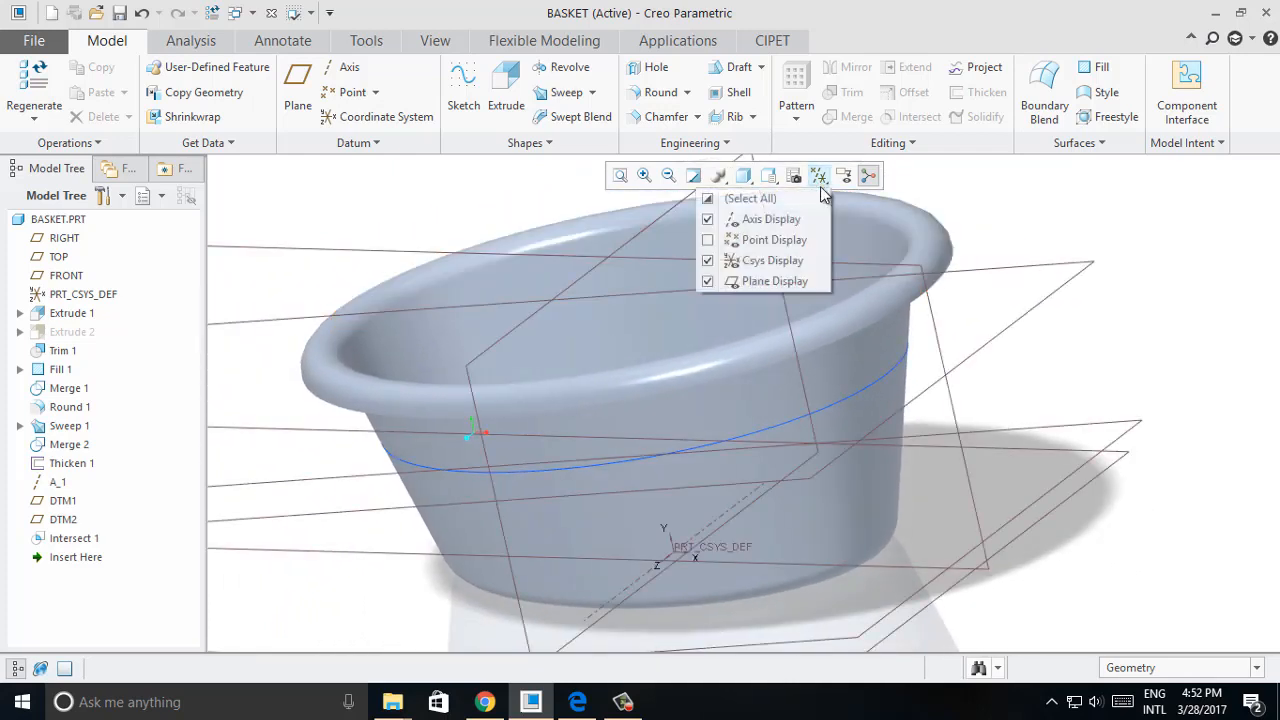
pyautogui.click(732, 260)
pyautogui.click(737, 281)
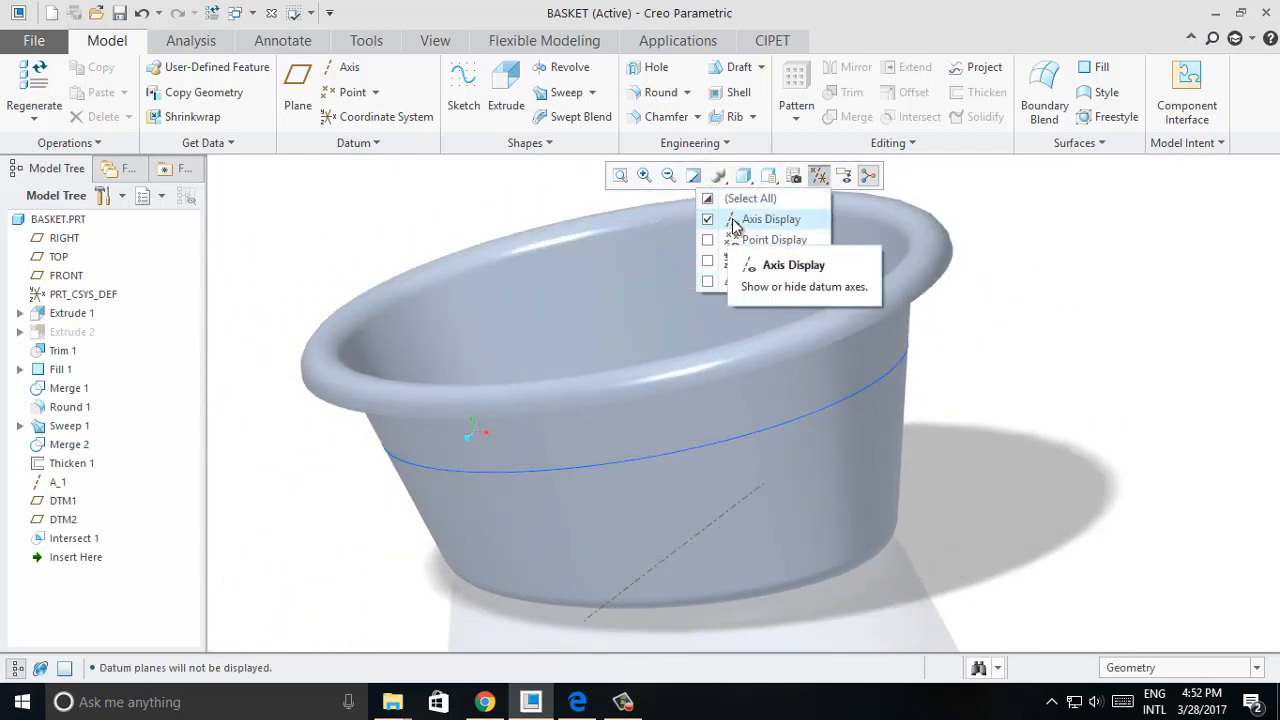
pyautogui.click(733, 220)
pyautogui.moveTo(1037, 297); pyautogui.dragTo(1103, 316, button='middle')
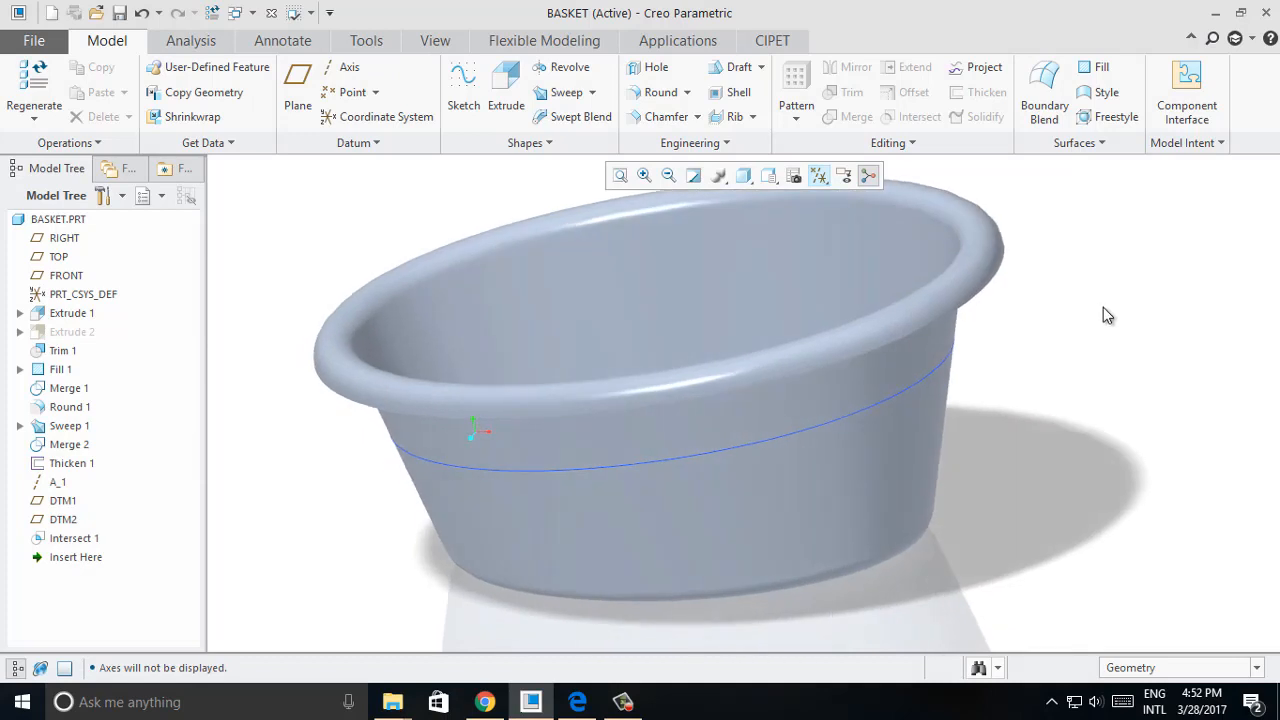
# Place a datum point on the complete closed intersection curve around the basket wall, picking the second listed Intersect 1 curve.
pyautogui.click(350, 104)
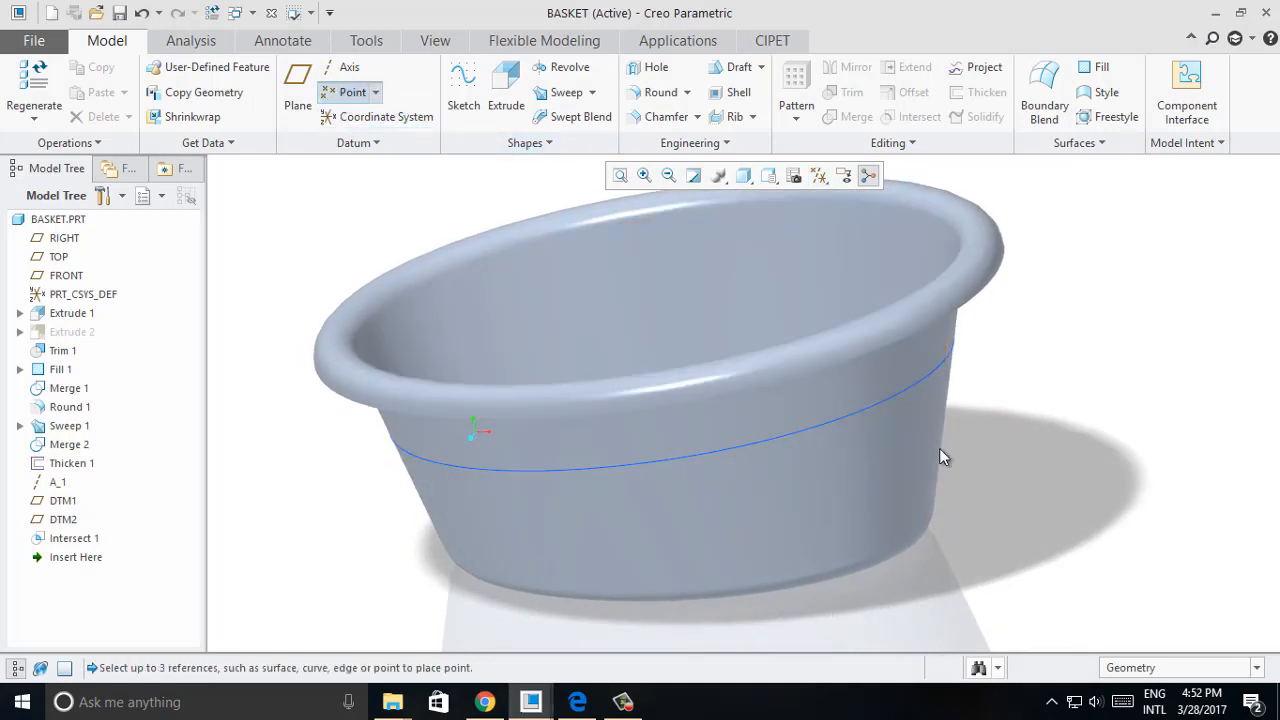
pyautogui.scroll(5, 471, 500)
pyautogui.scroll(-1, 715, 467)
pyautogui.scroll(-4, 715, 467)
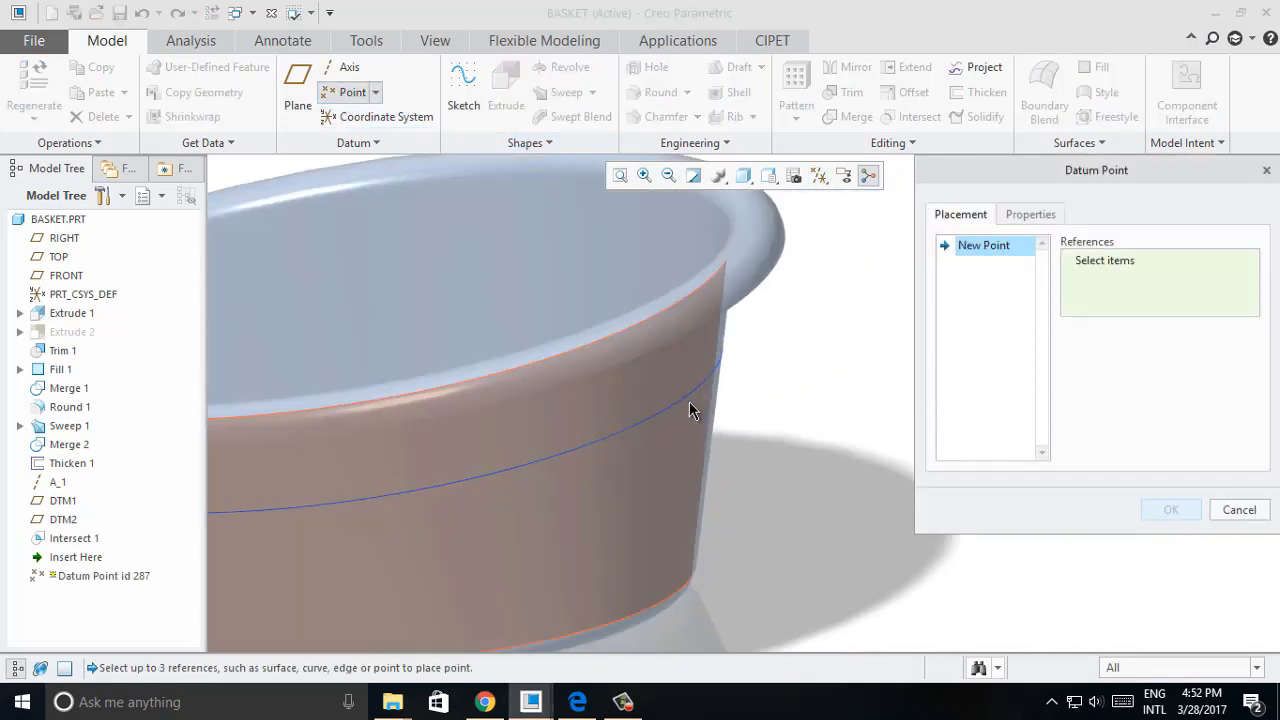
pyautogui.rightClick(697, 395)
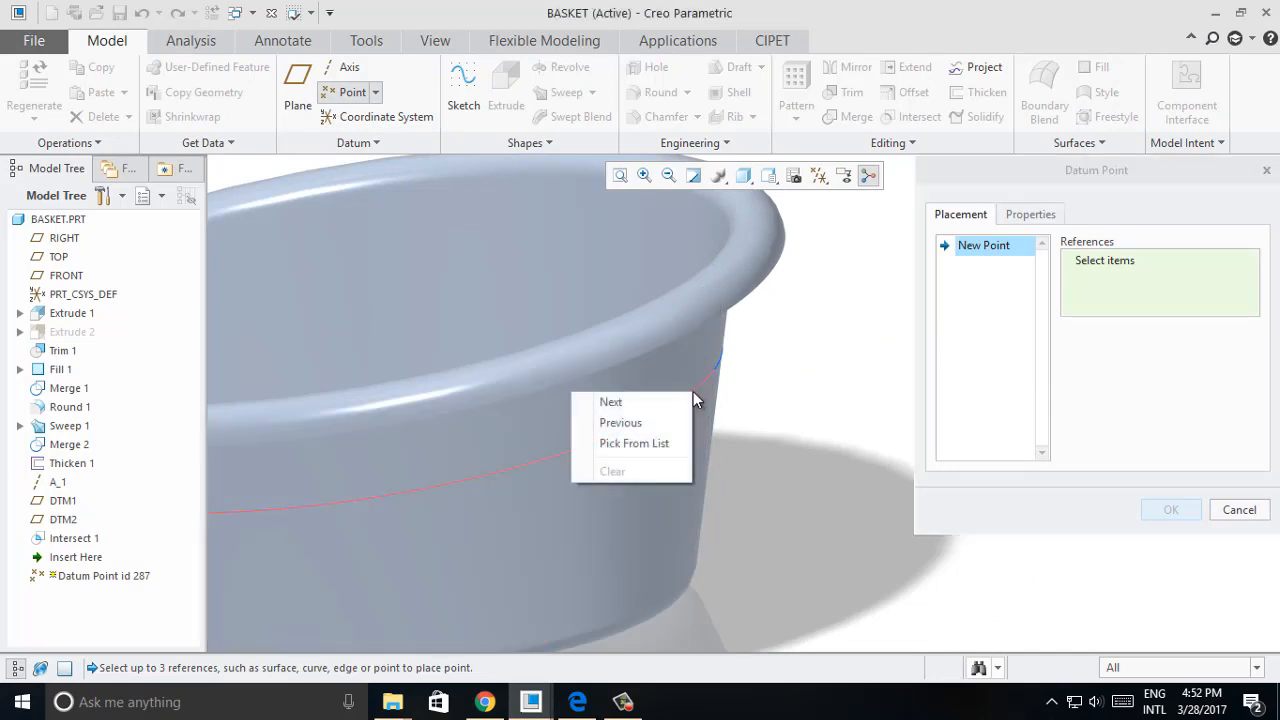
pyautogui.click(672, 442)
pyautogui.click(1115, 498)
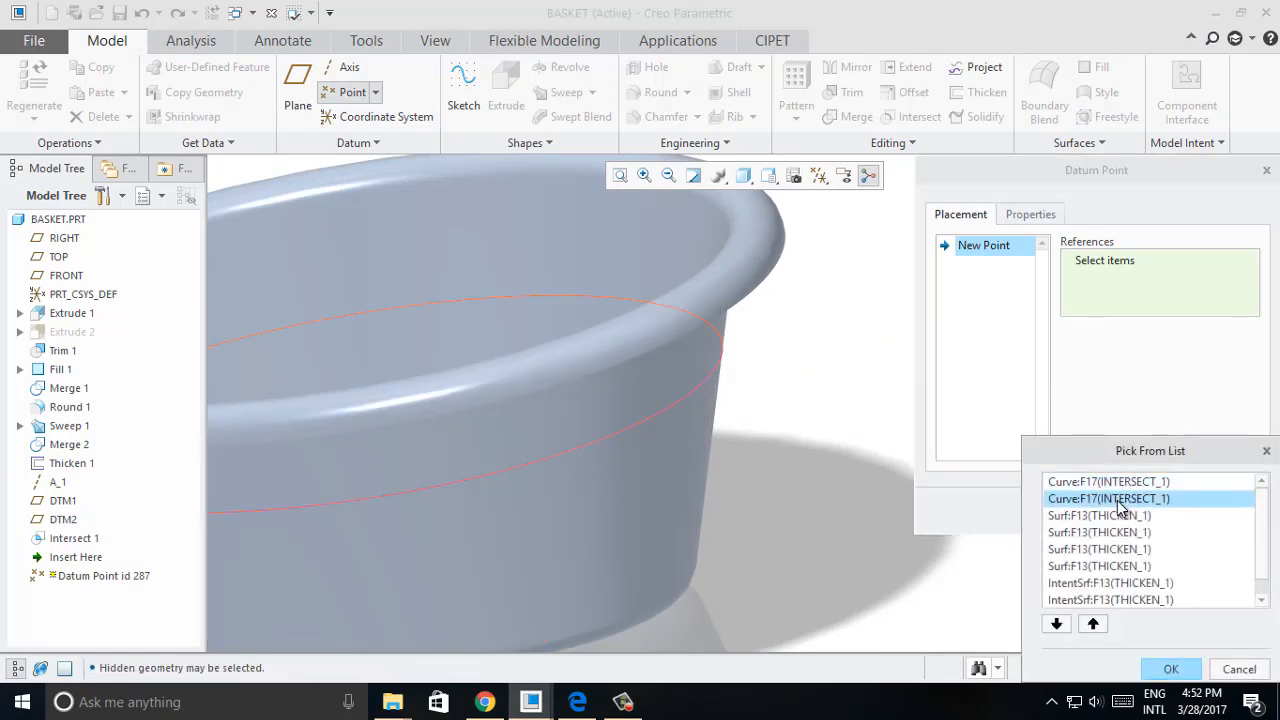
pyautogui.scroll(4, 876, 427)
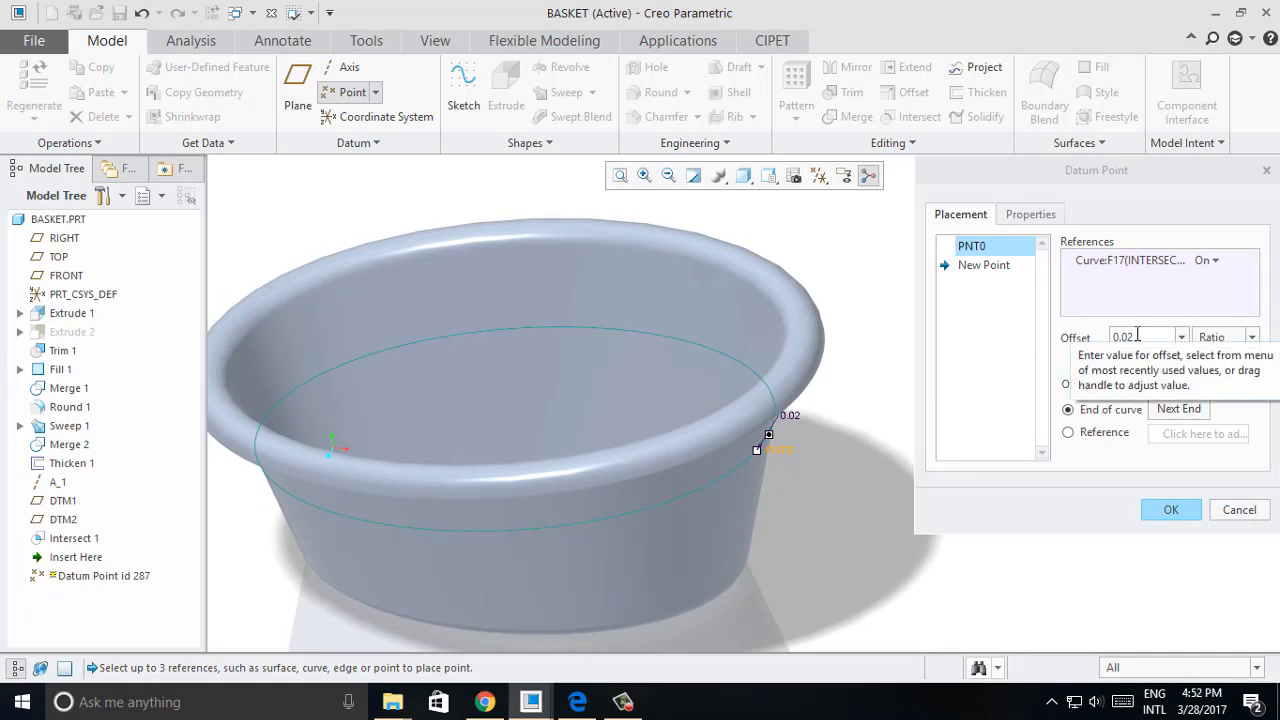
# Compute 1/25 in the Windows Calculator and finish the datum point with an offset ratio of 0.04 along the curve.
pyautogui.press('super+r')
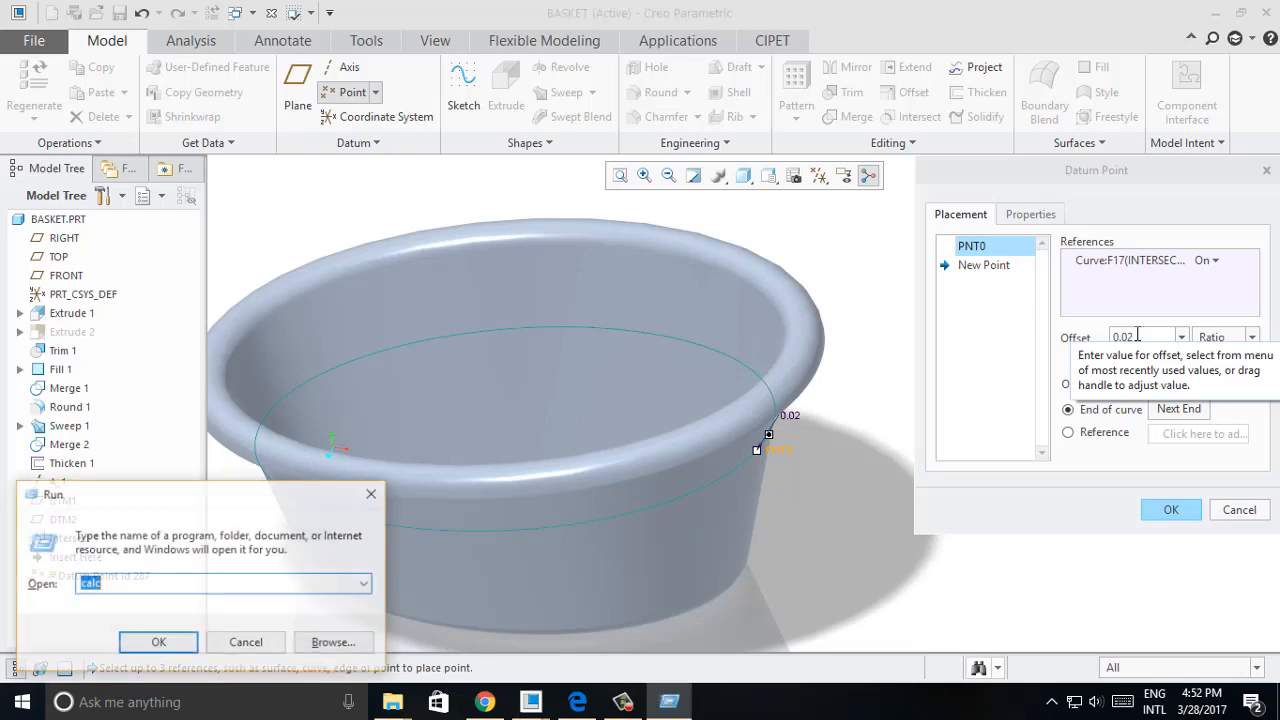
pyautogui.press('Return')
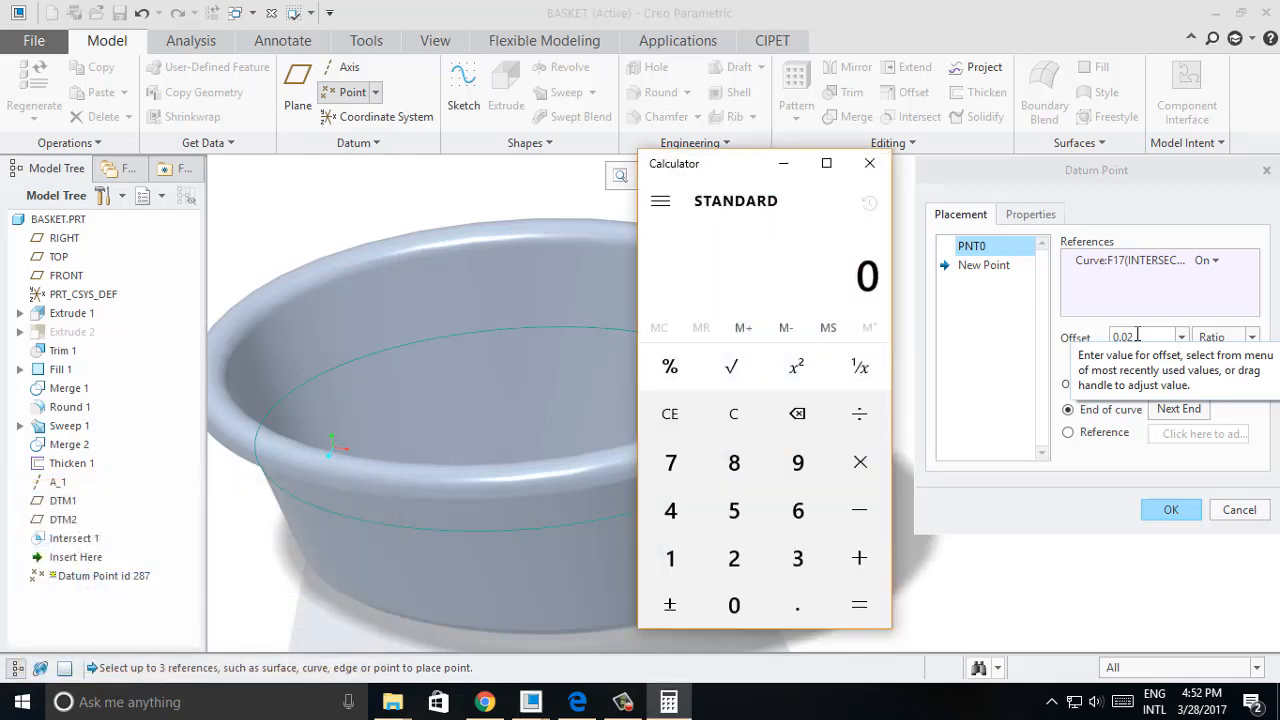
pyautogui.write('1/')
pyautogui.write('25')
pyautogui.press('Return')
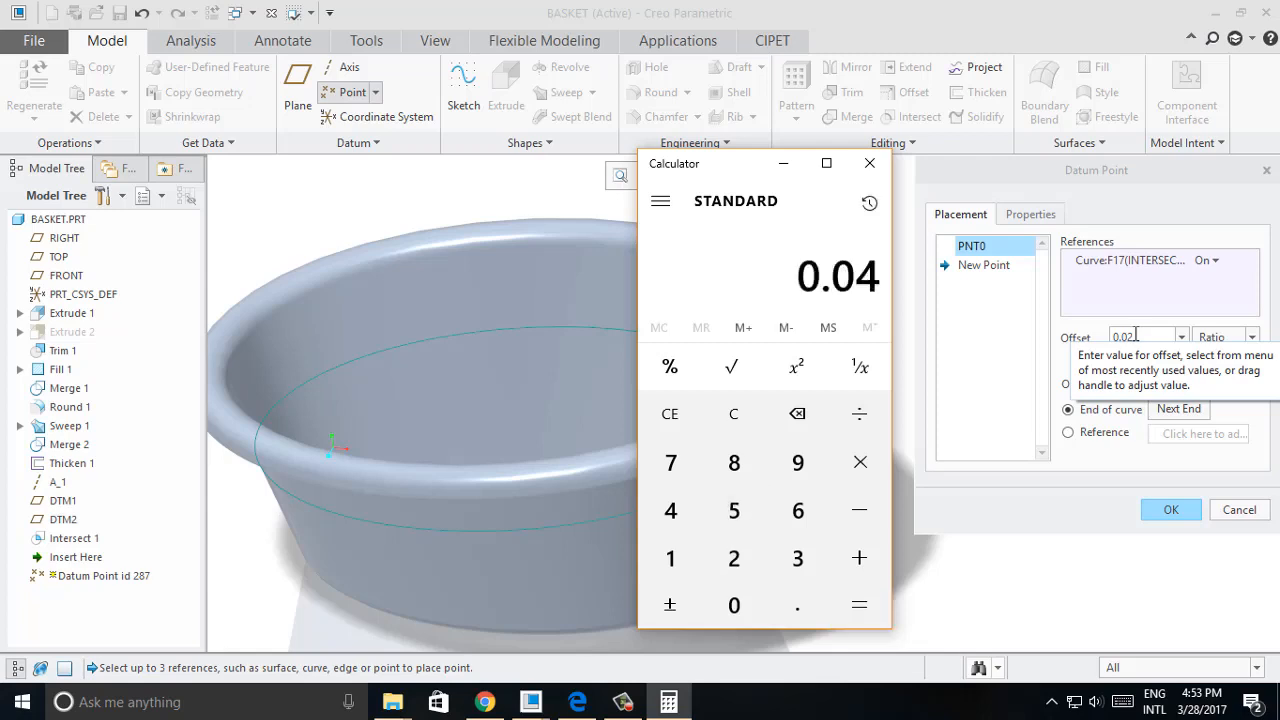
pyautogui.click(869, 163)
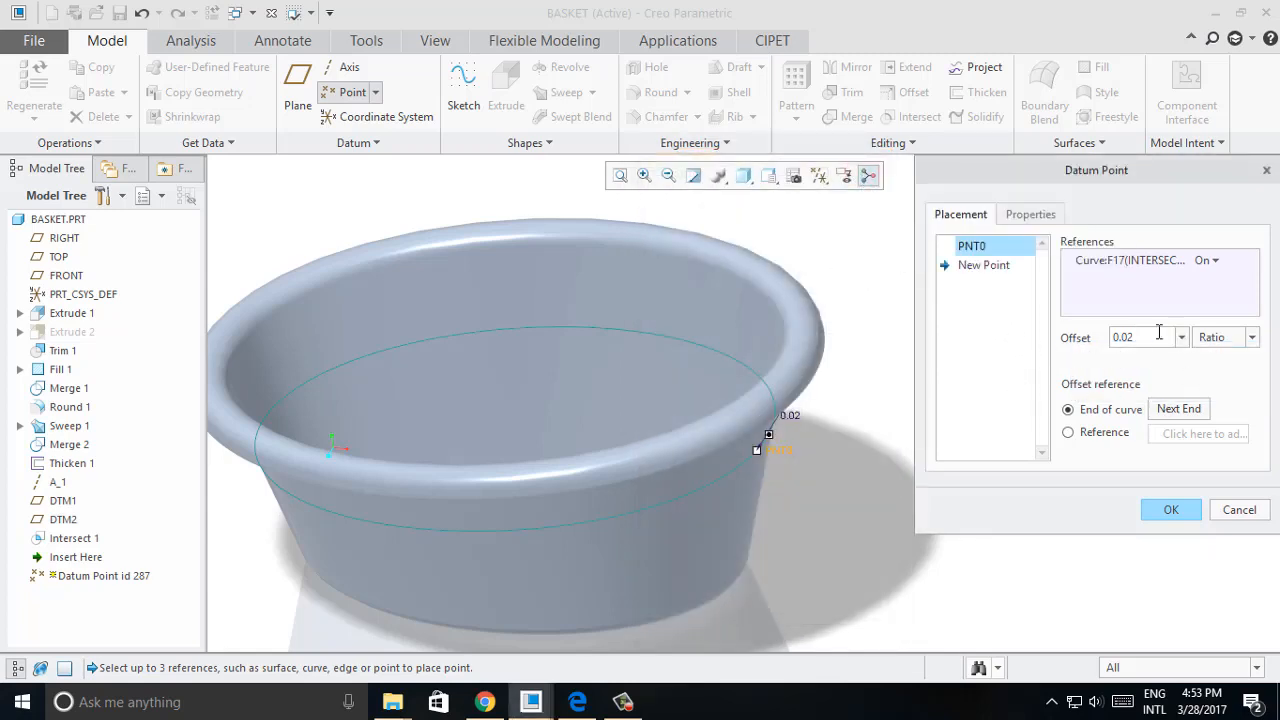
pyautogui.write('0.04')
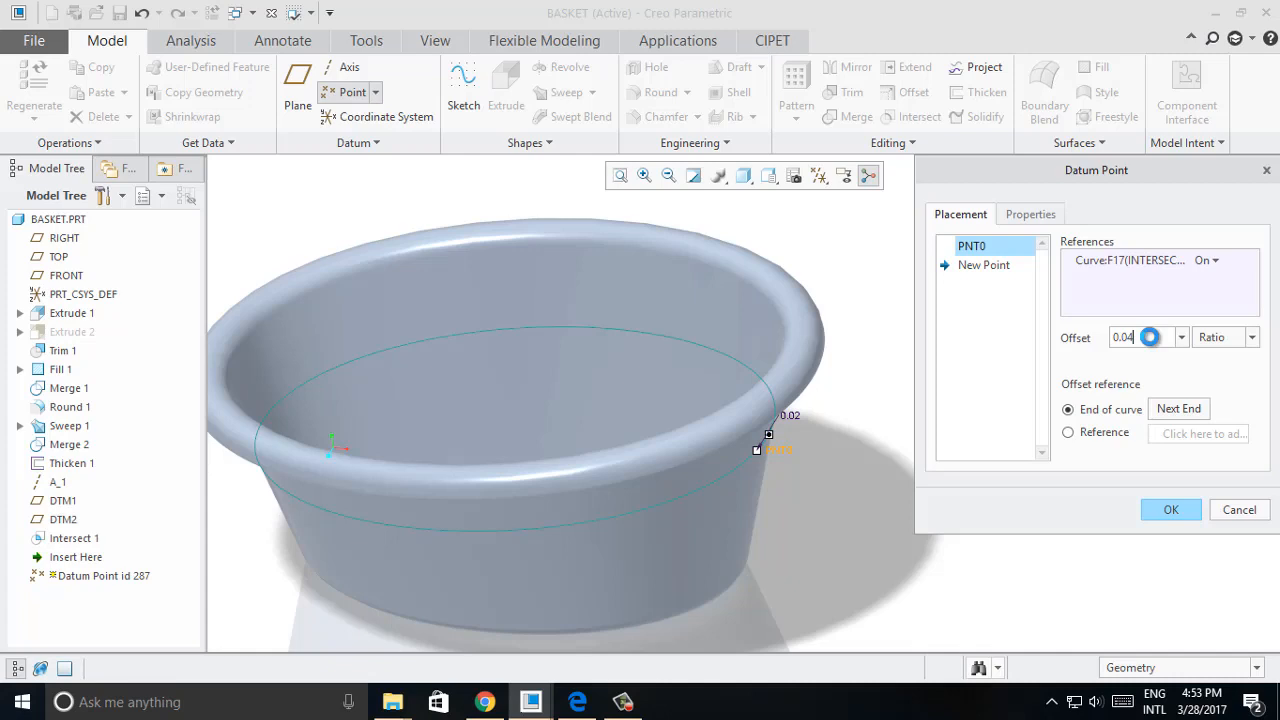
pyautogui.click(1172, 510)
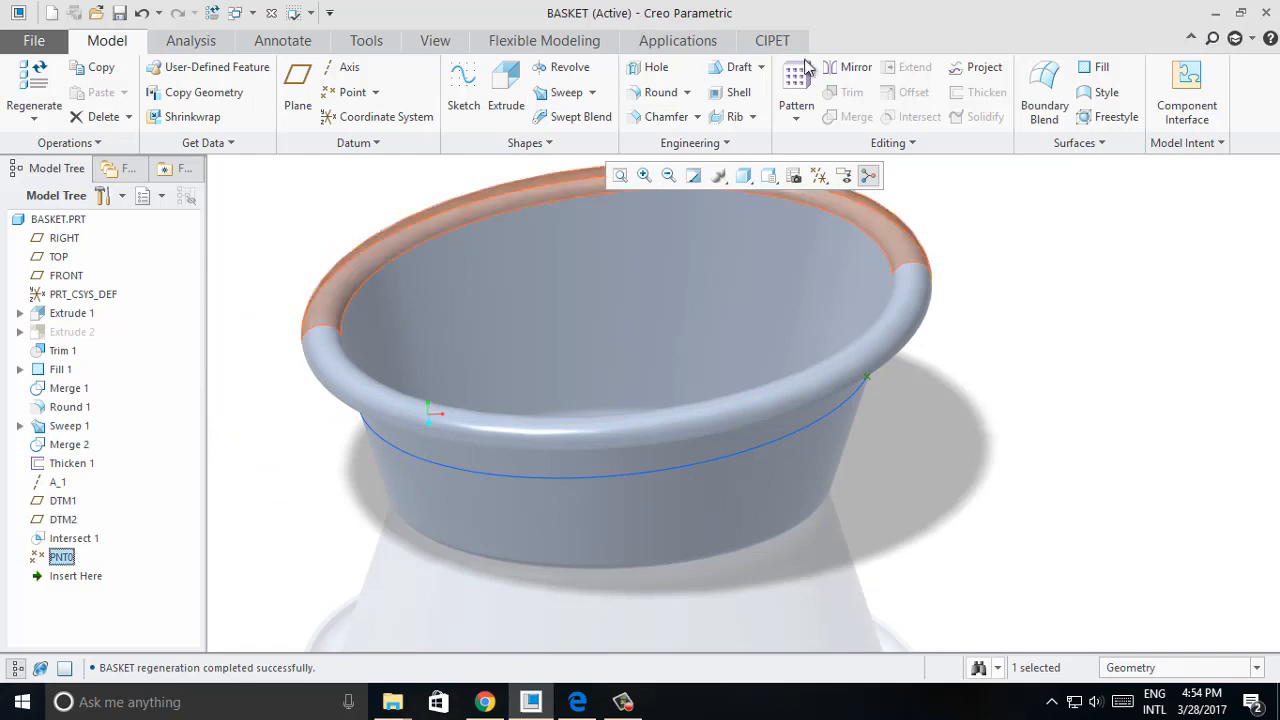
# Pattern the datum point by its offset dimension with an increment of 0.04 and 25 members around the curve.
pyautogui.click(797, 117)
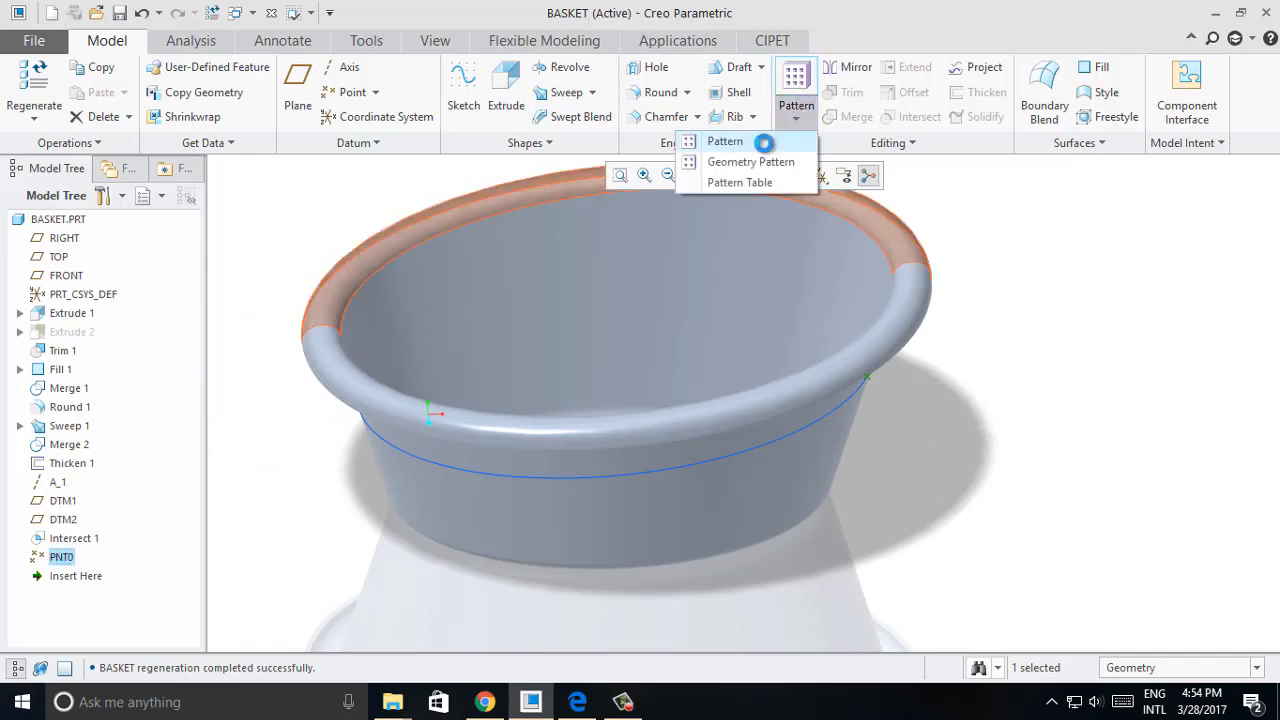
pyautogui.click(725, 142)
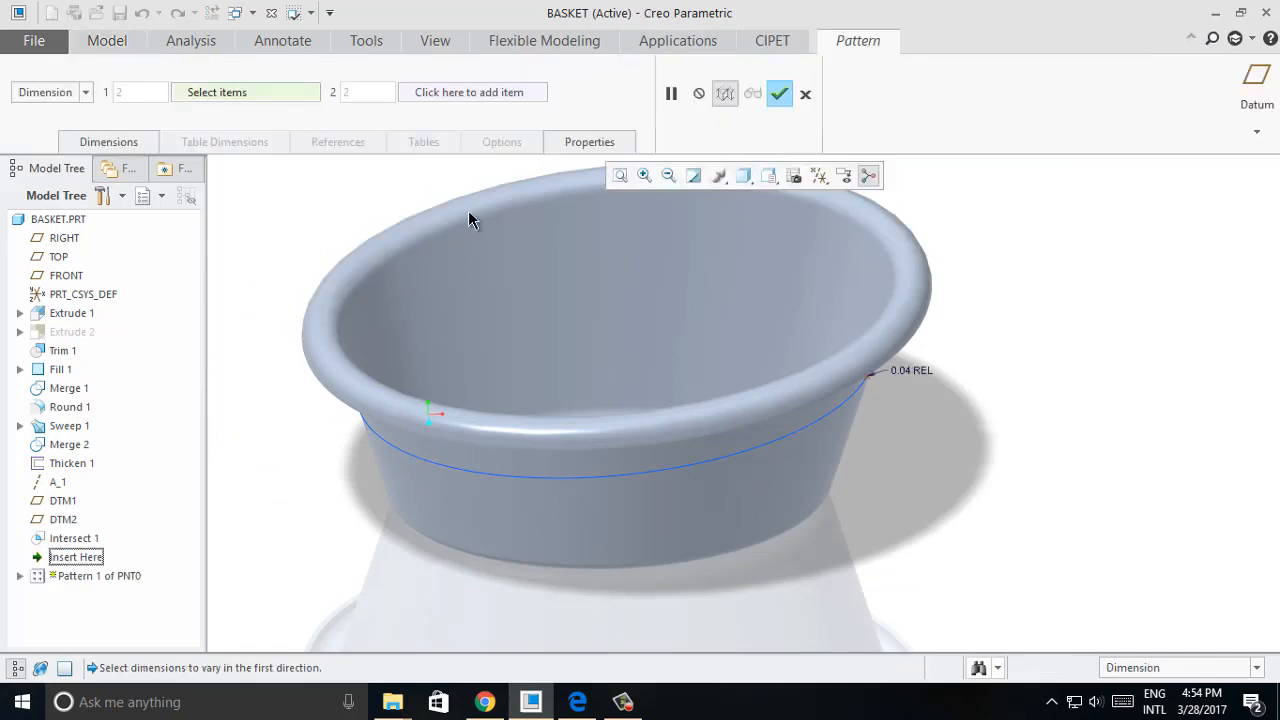
pyautogui.click(87, 92)
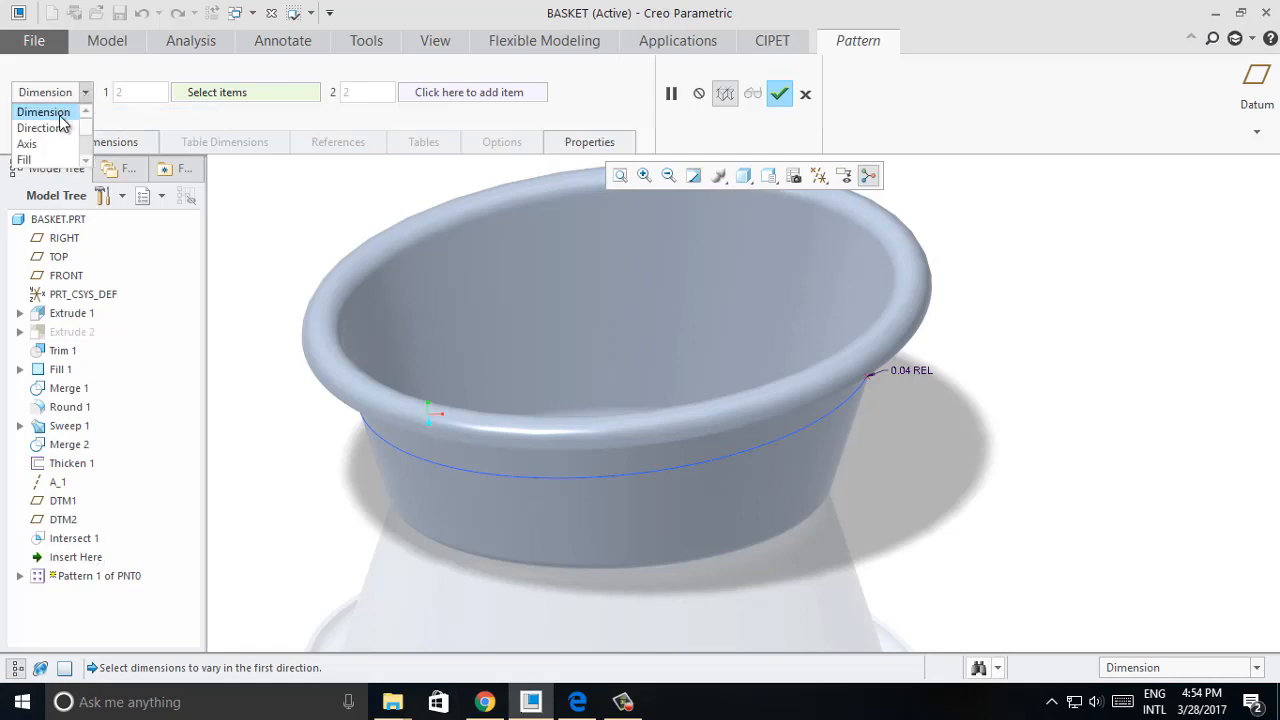
pyautogui.click(66, 114)
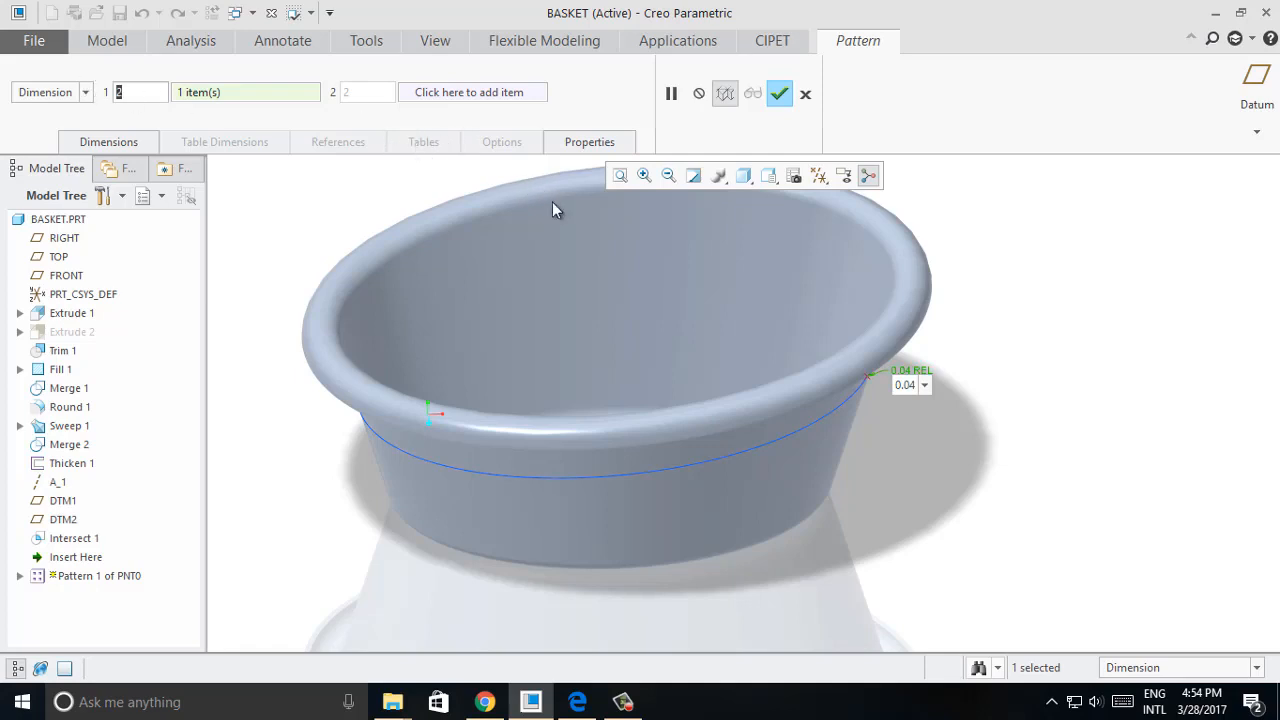
pyautogui.press('Return')
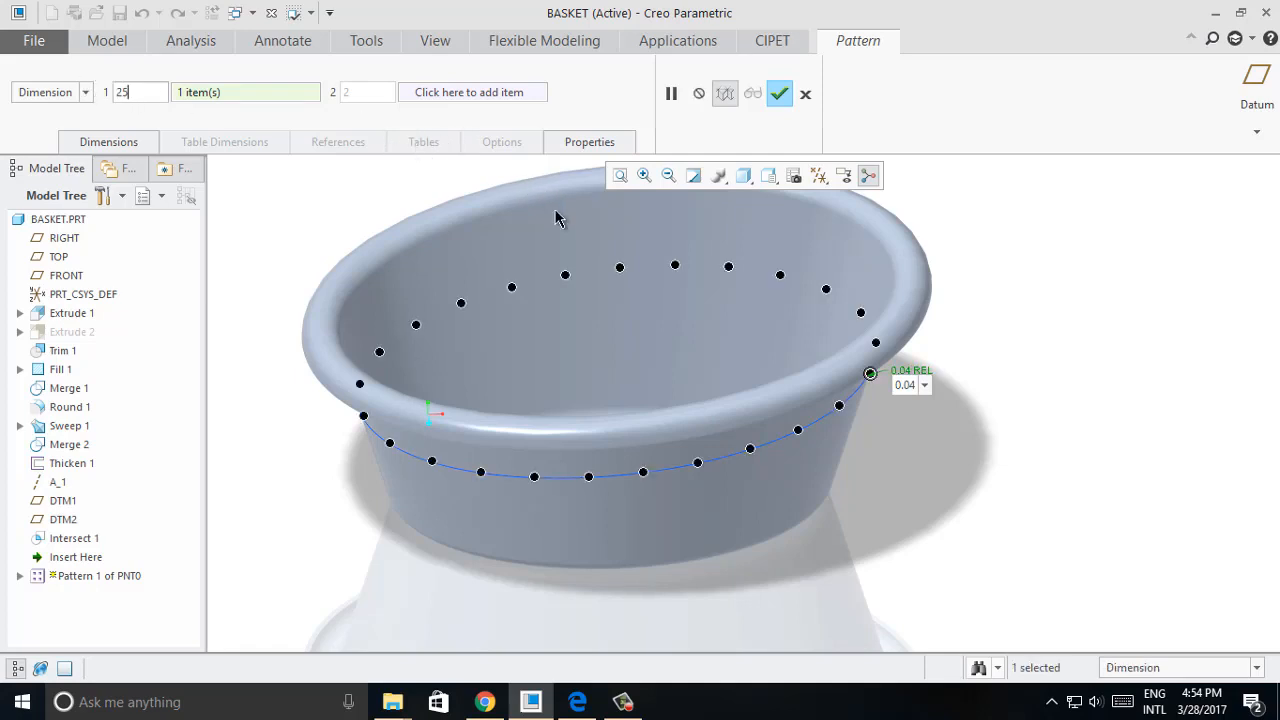
pyautogui.click(779, 94)
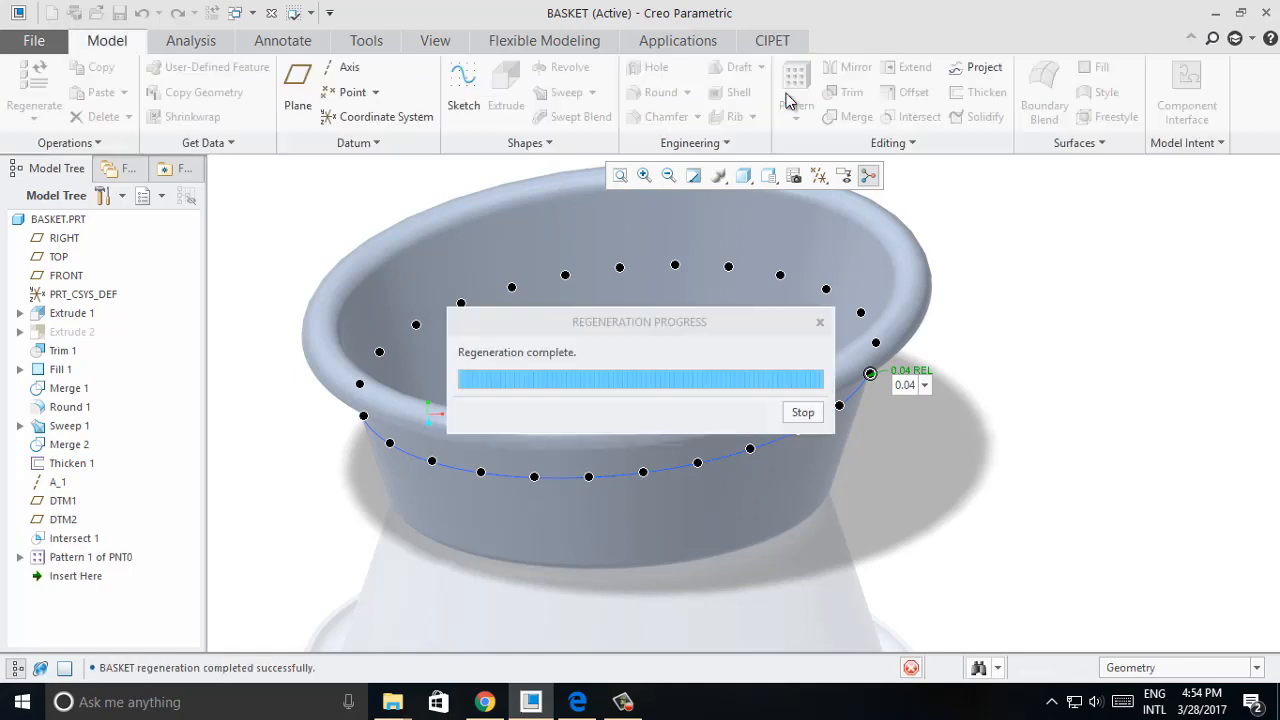
# Create a datum axis tangent to the intersection curve and through patterned point PNT22 on the basket wall.
pyautogui.moveTo(1078, 309); pyautogui.dragTo(1026, 333, button='middle')
pyautogui.scroll(2, 1026, 333)
pyautogui.scroll(-3, 748, 538)
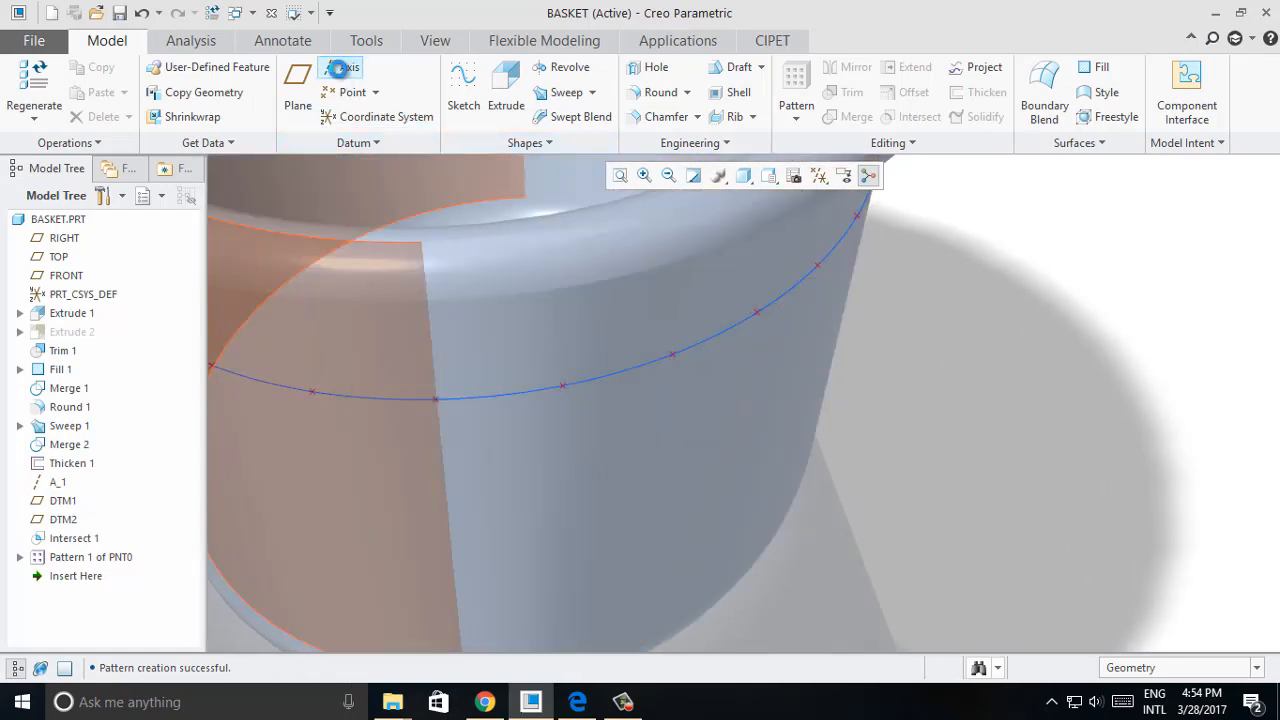
pyautogui.click(349, 67)
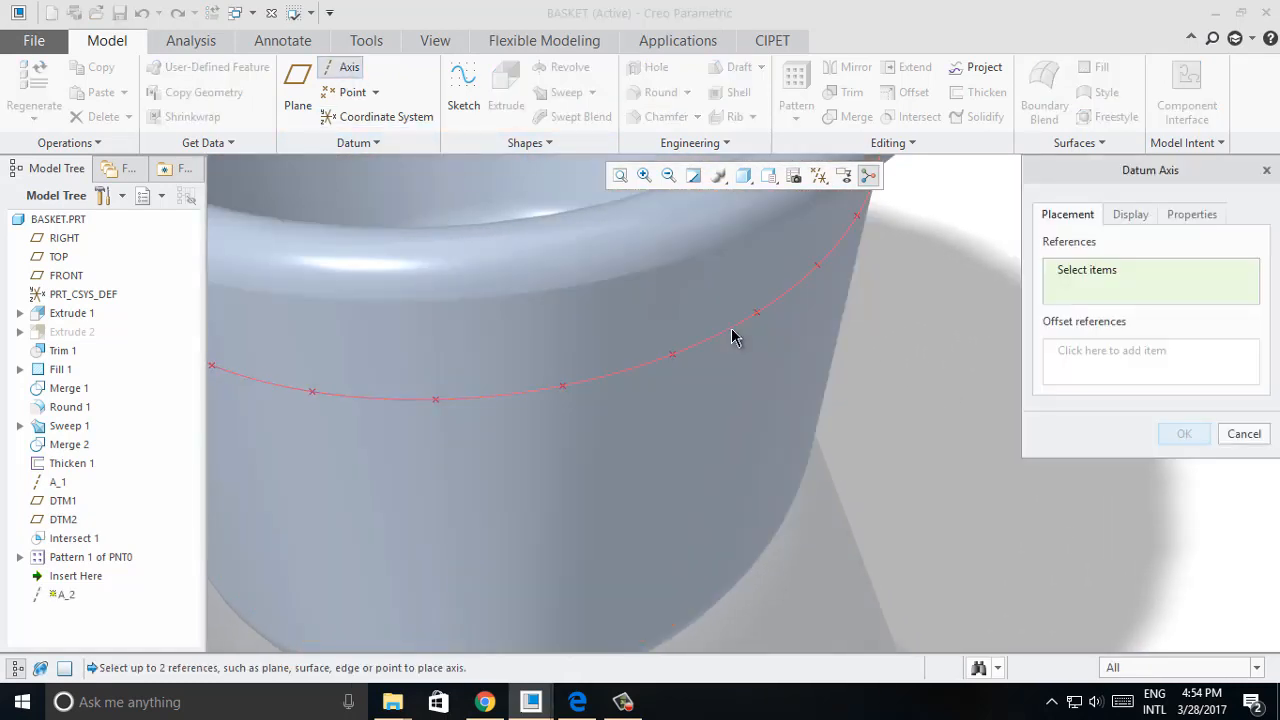
pyautogui.click(734, 328)
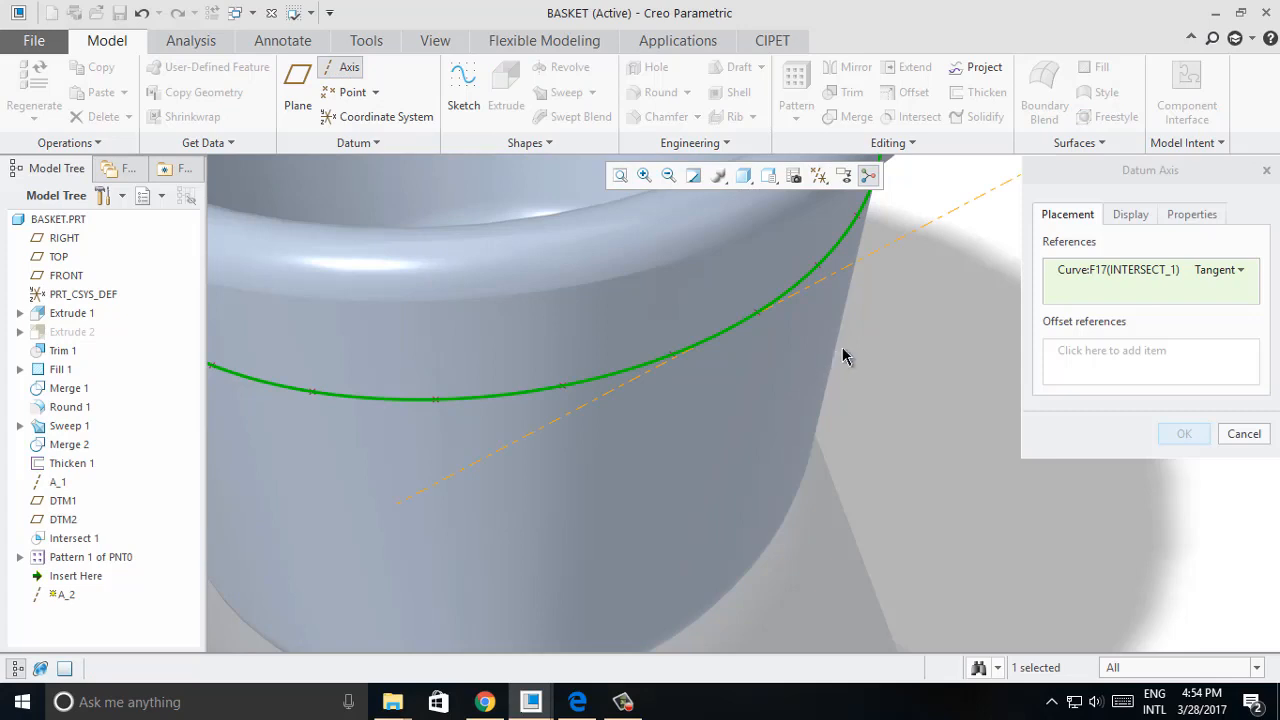
pyautogui.keyDown('ctrl'); pyautogui.click(674, 354); pyautogui.keyUp('ctrl')
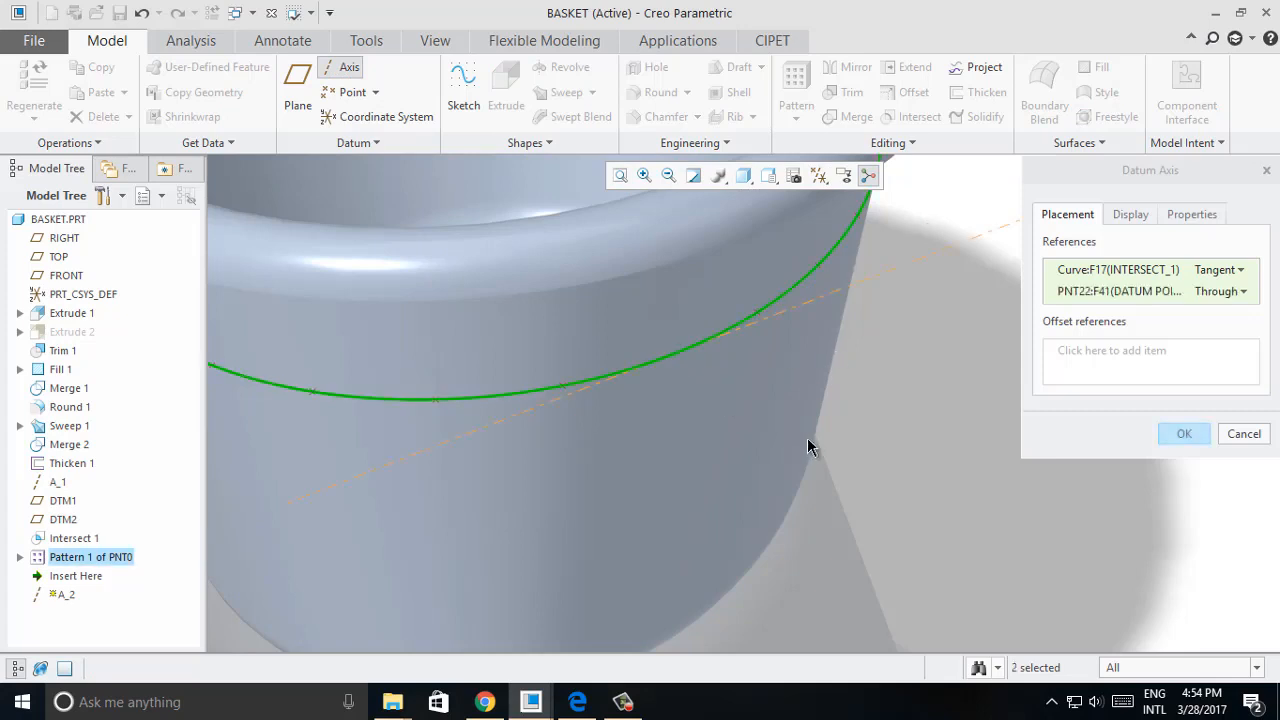
pyautogui.click(1182, 439)
pyautogui.scroll(2, 775, 353)
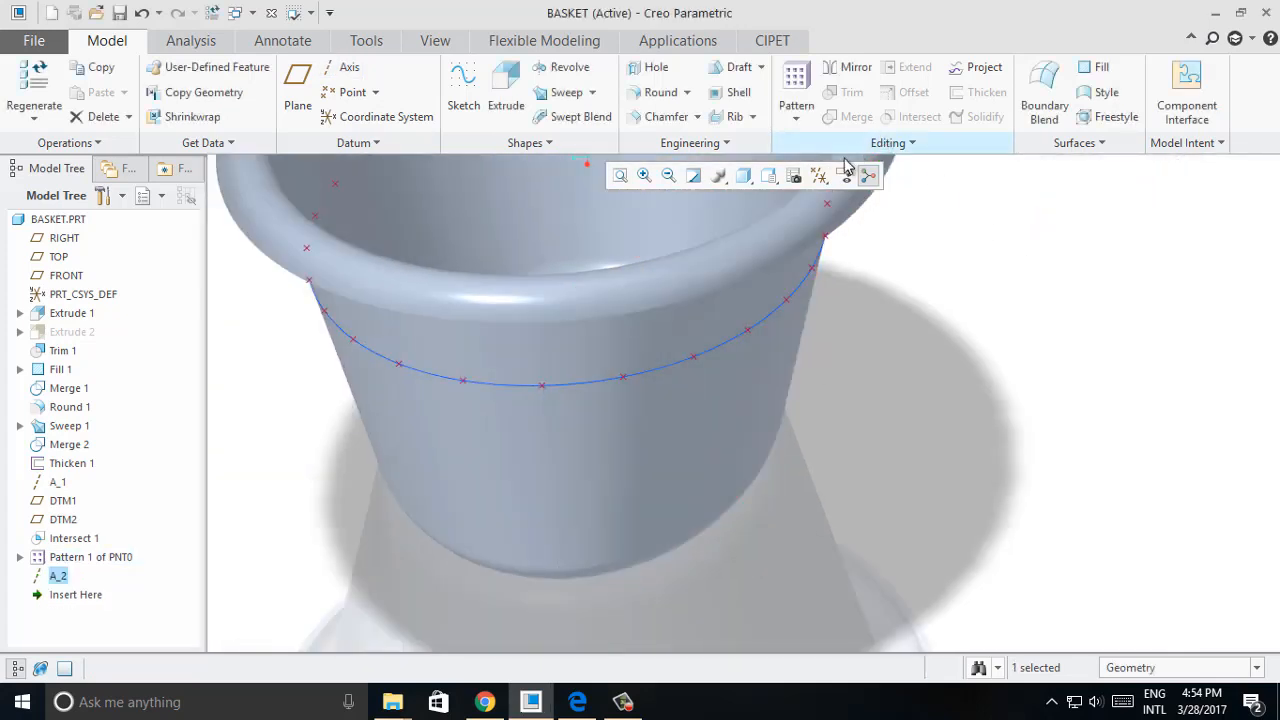
# Turn the datum axis display back on and clear the selection of the tangent axis.
pyautogui.click(819, 176)
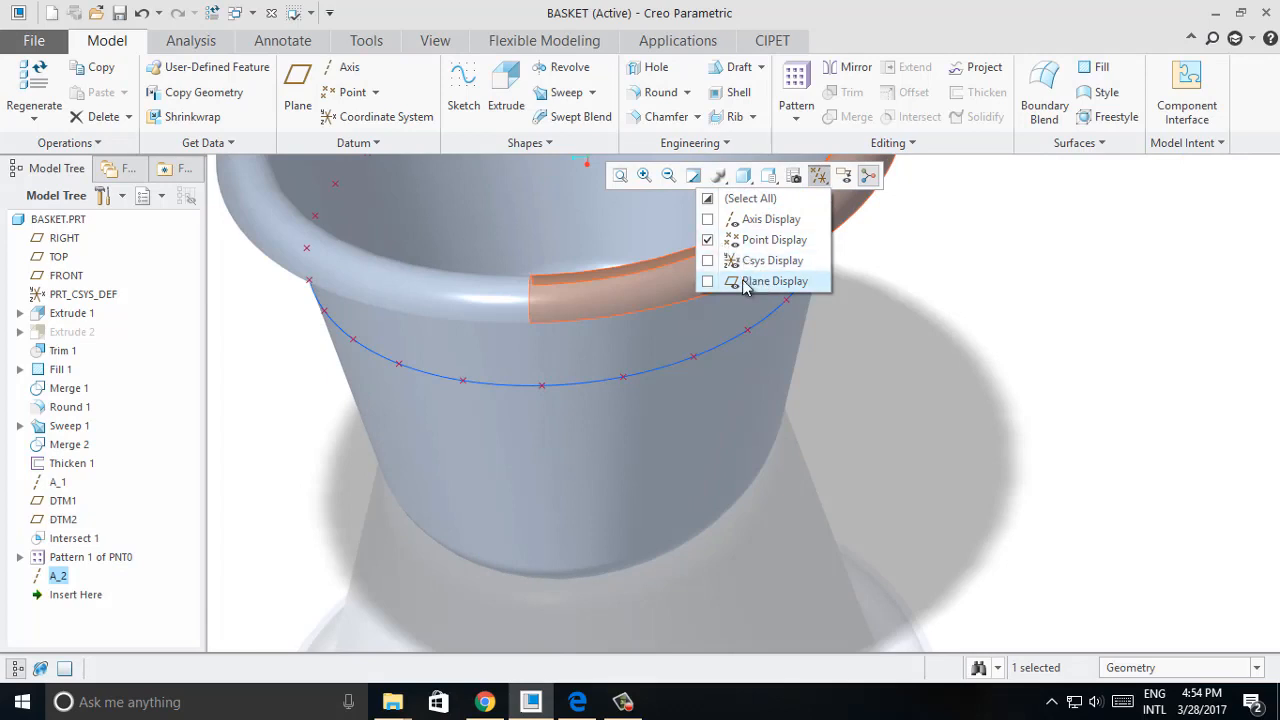
pyautogui.click(707, 219)
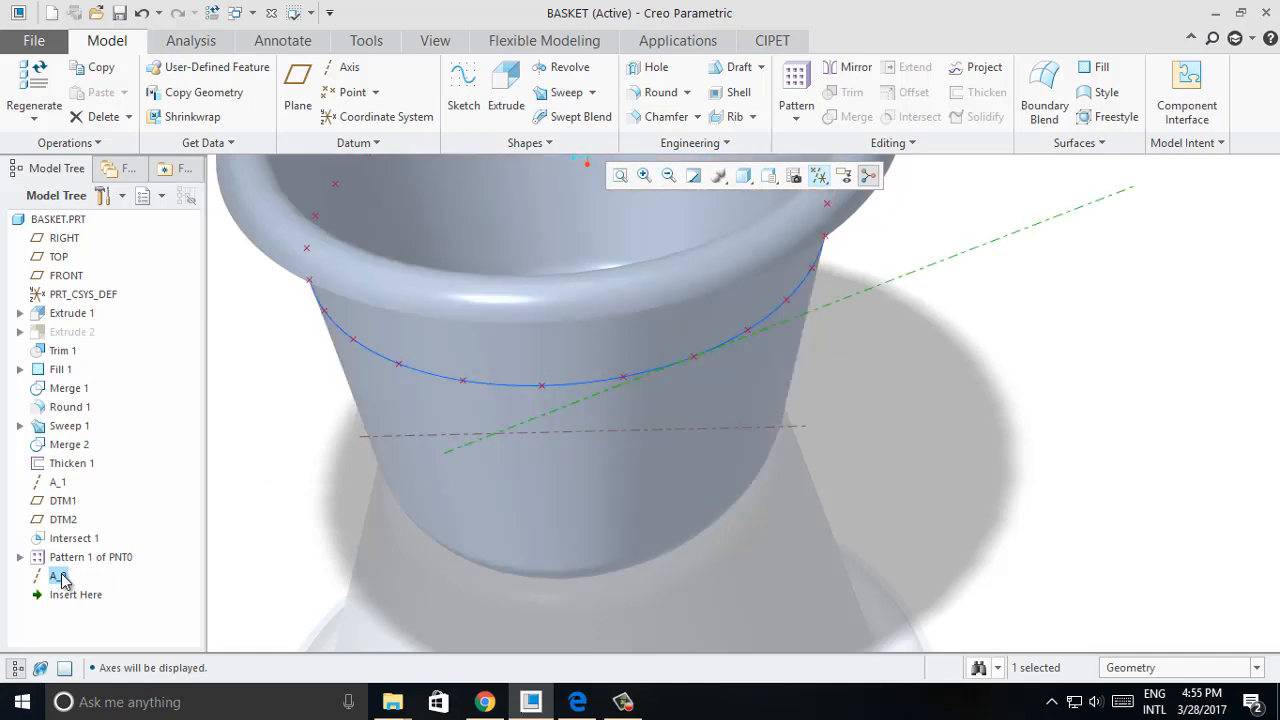
pyautogui.click(262, 493)
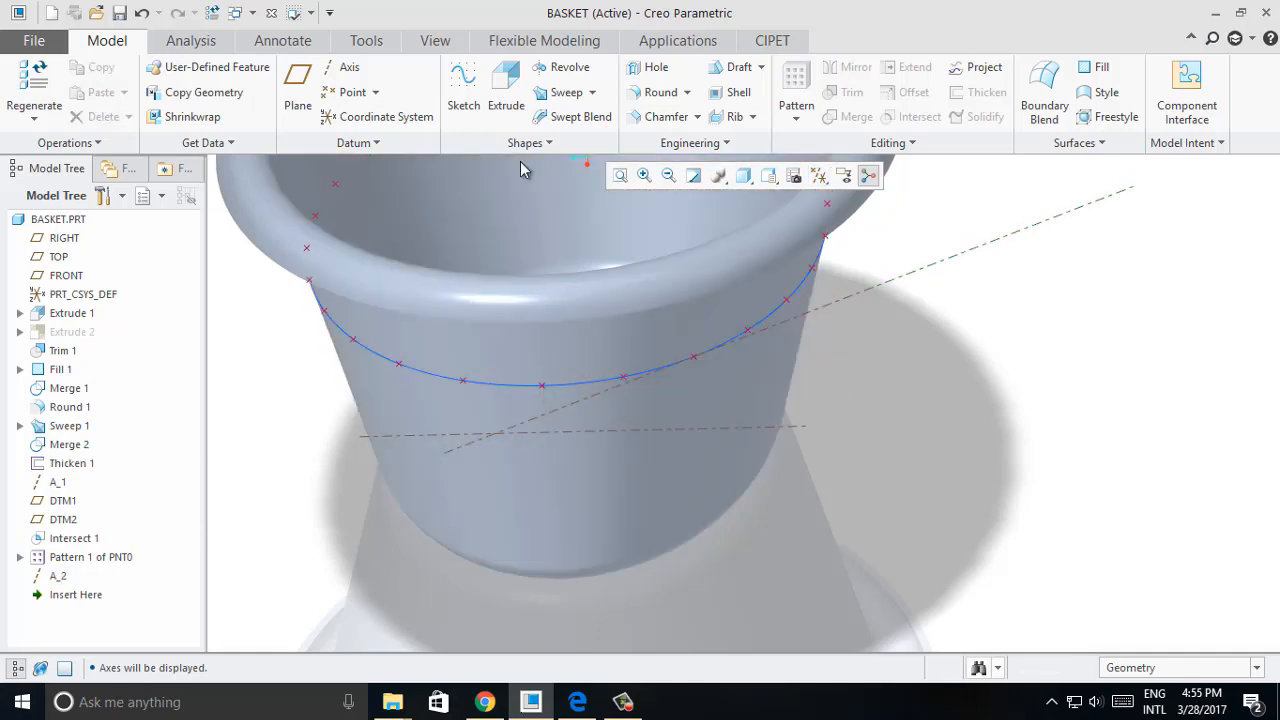
# Define a datum axis through patterned point PNT22 and normal to the basket's outer wall surface.
pyautogui.click(345, 67)
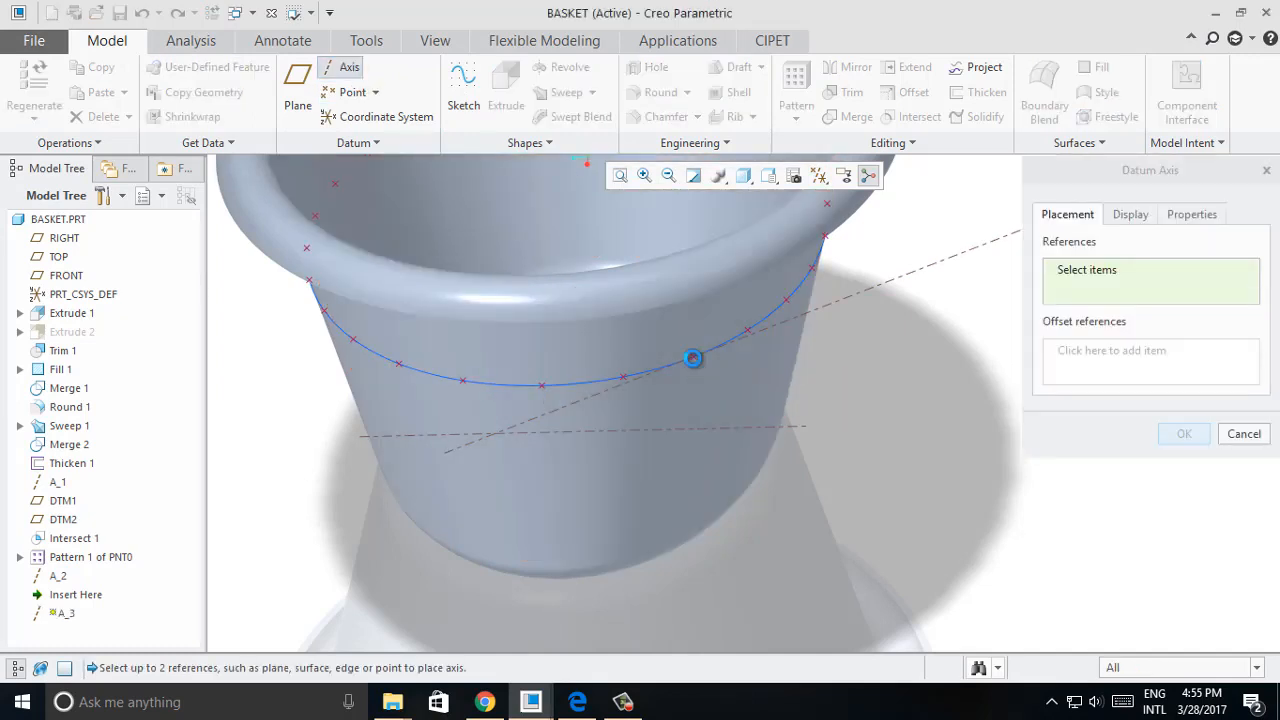
pyautogui.click(694, 358)
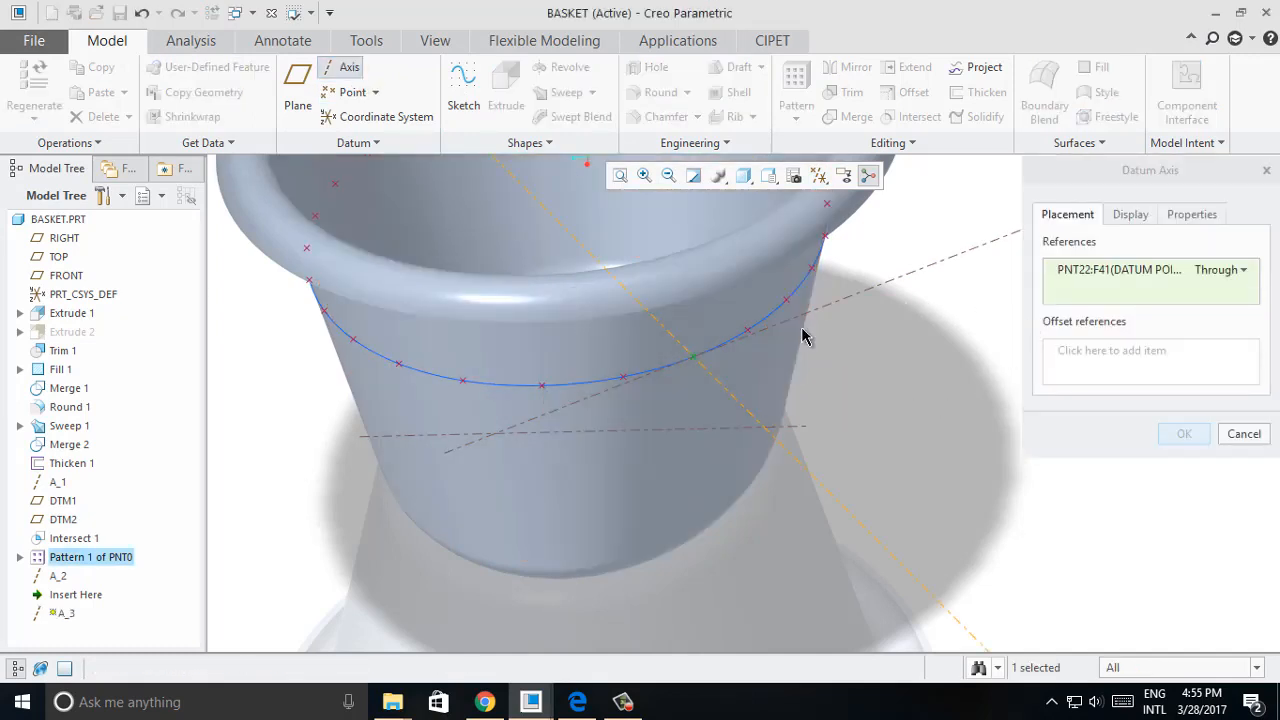
pyautogui.keyDown('ctrl'); pyautogui.click(720, 336); pyautogui.keyUp('ctrl')
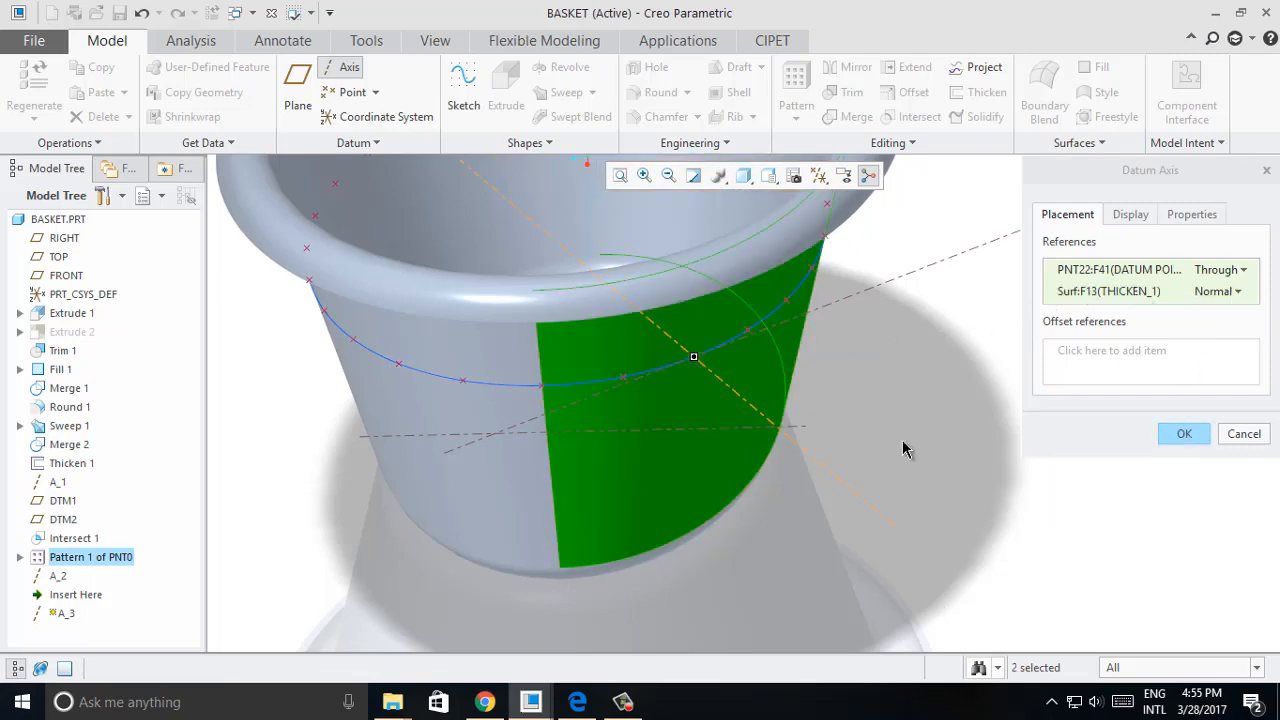
# Adjust the new axis's display outline to a length of about 31.3 and finish the axis.
pyautogui.click(1130, 222)
pyautogui.scroll(2, 593, 446)
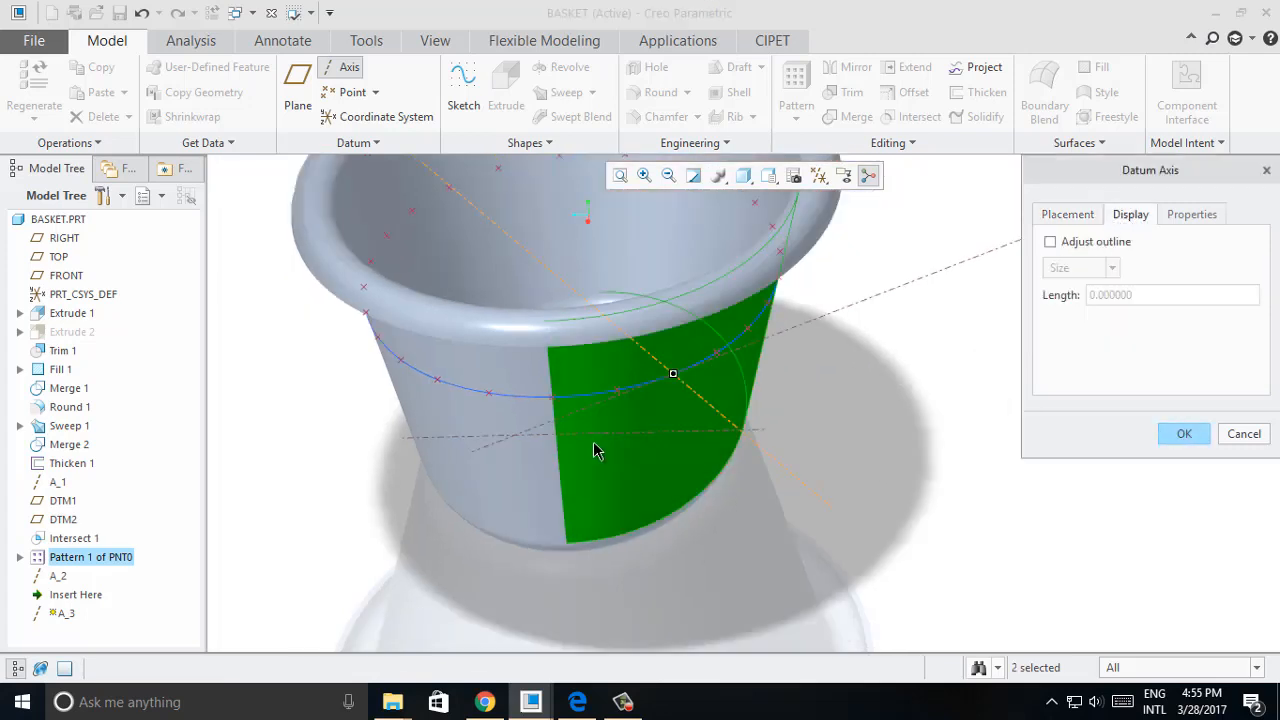
pyautogui.click(1050, 241)
pyautogui.scroll(2, 770, 462)
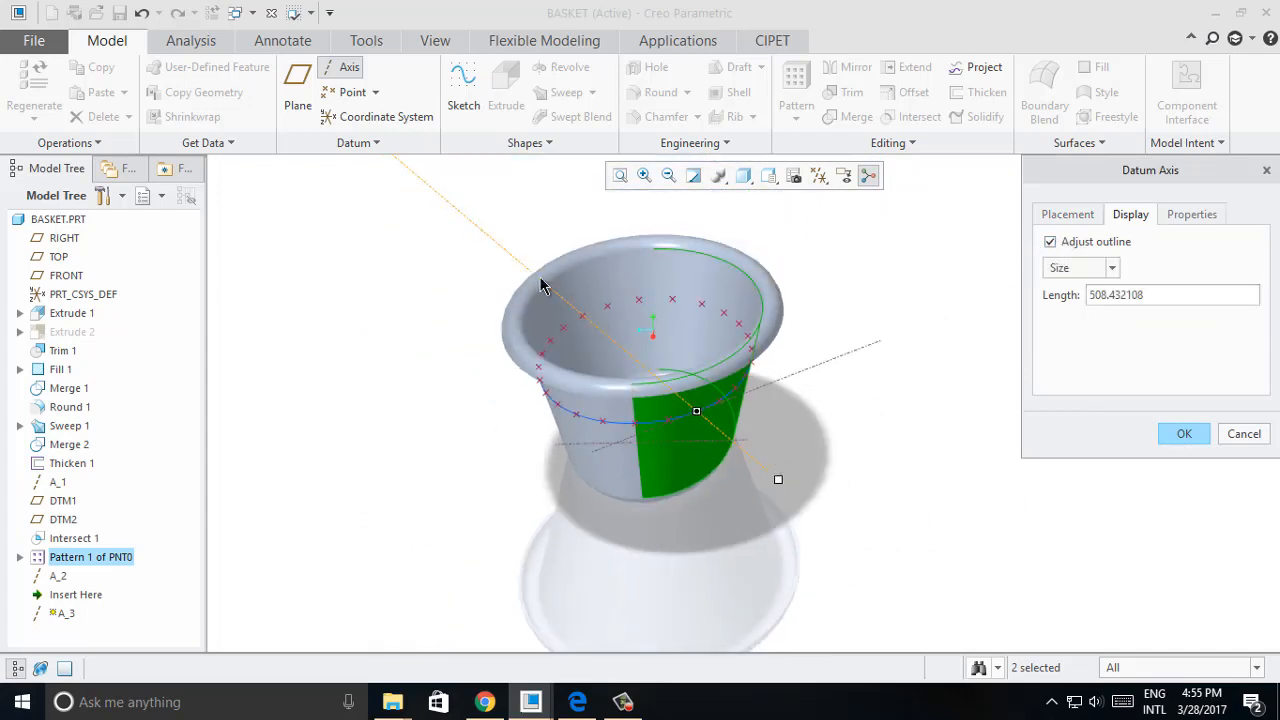
pyautogui.scroll(3, 777, 472)
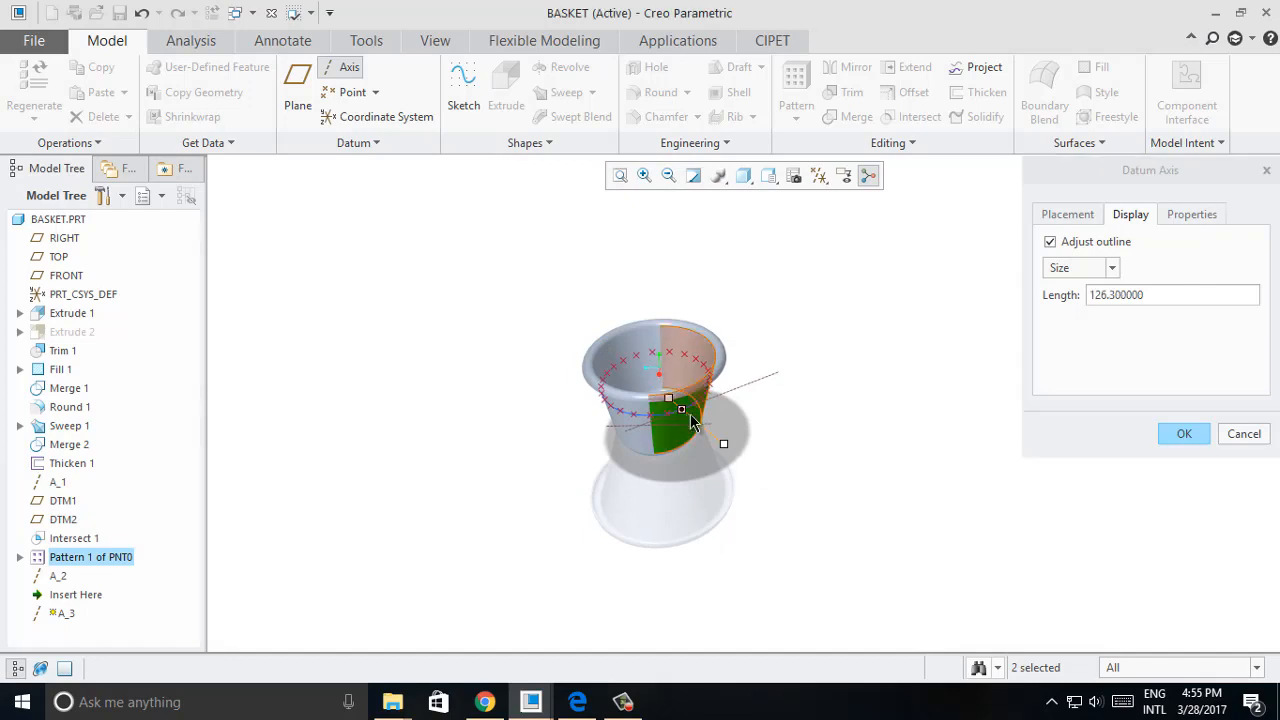
pyautogui.scroll(-5, 710, 440)
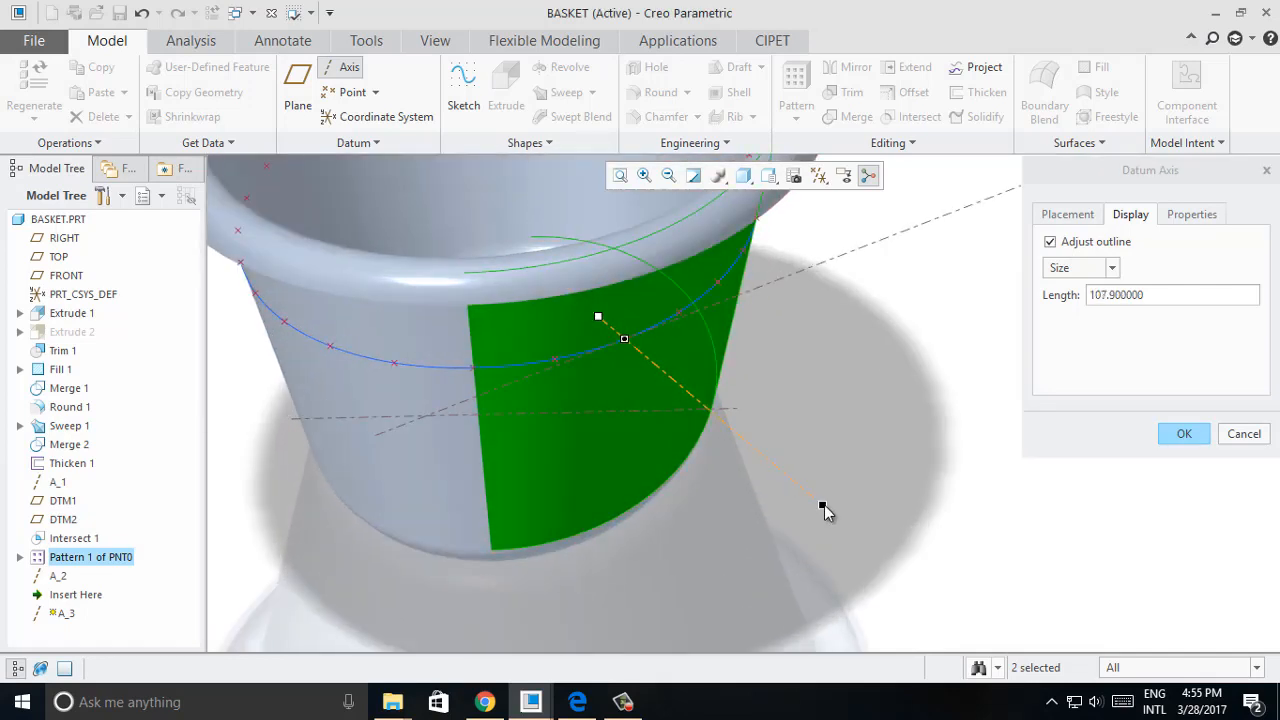
pyautogui.moveTo(822, 507); pyautogui.dragTo(686, 390)
pyautogui.click(387, 435)
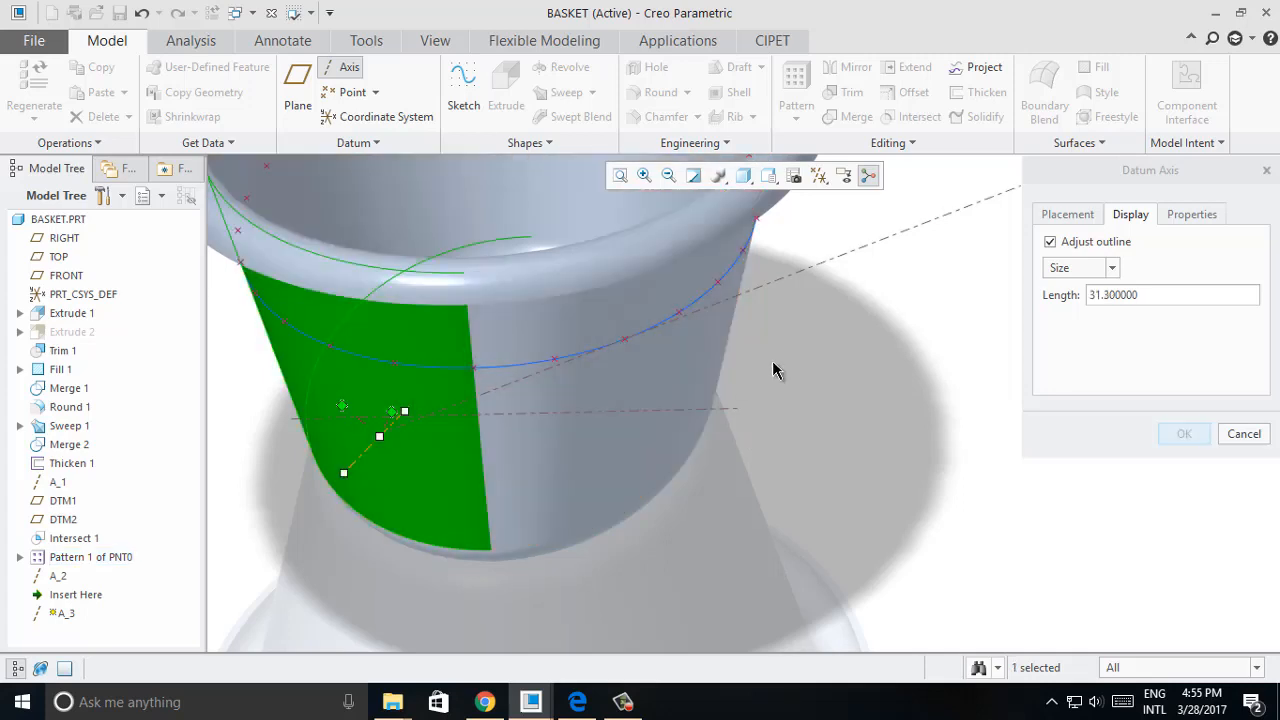
pyautogui.click(141, 13)
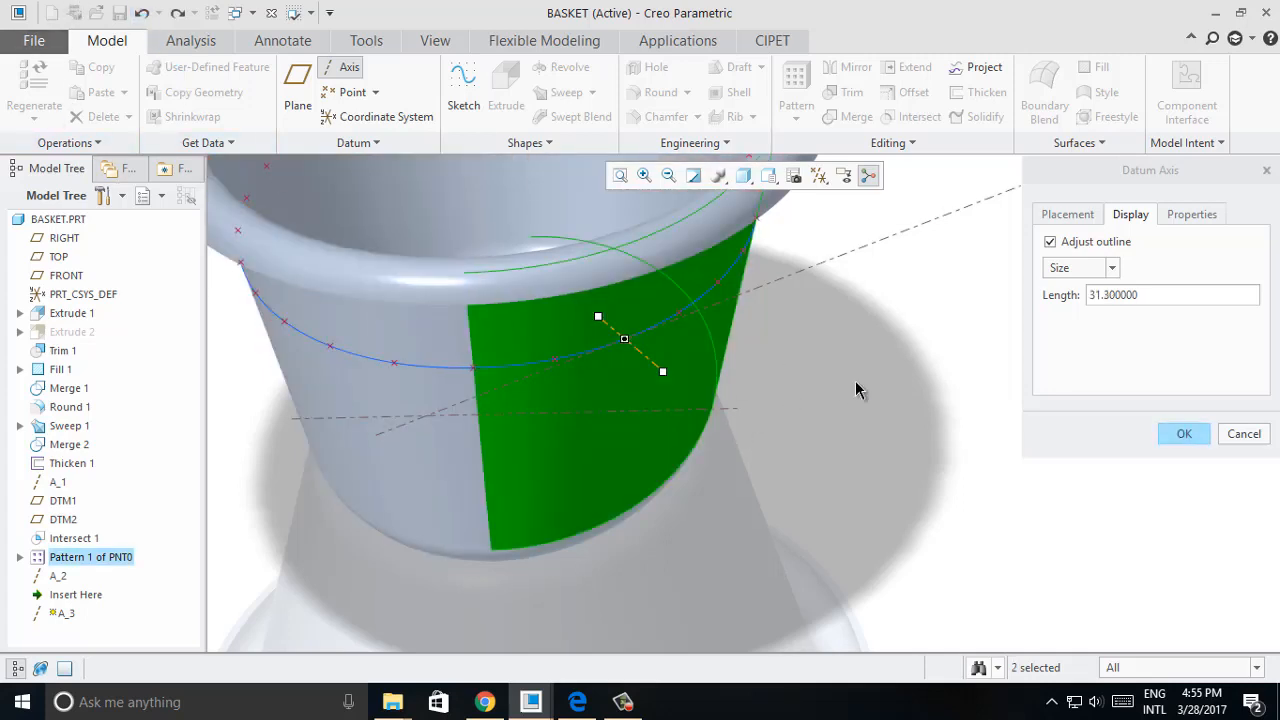
pyautogui.click(1185, 434)
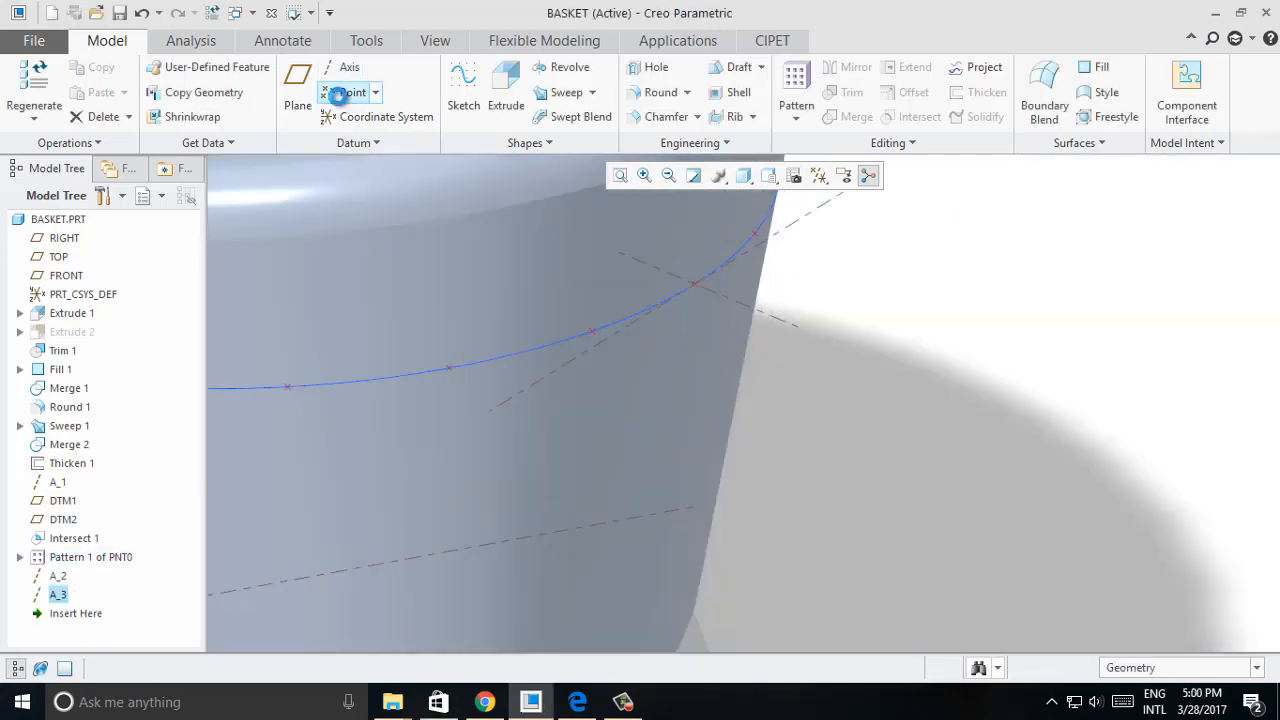
pyautogui.click(345, 92)
pyautogui.click(698, 286)
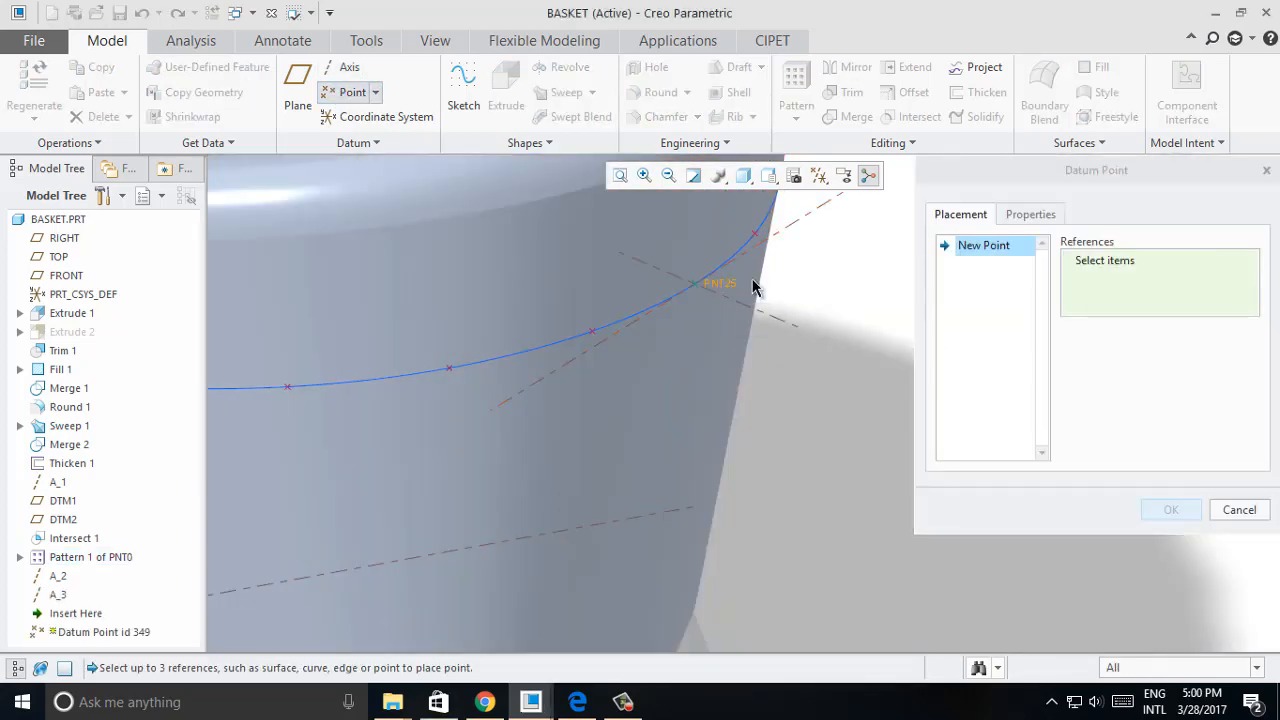
pyautogui.click(779, 312)
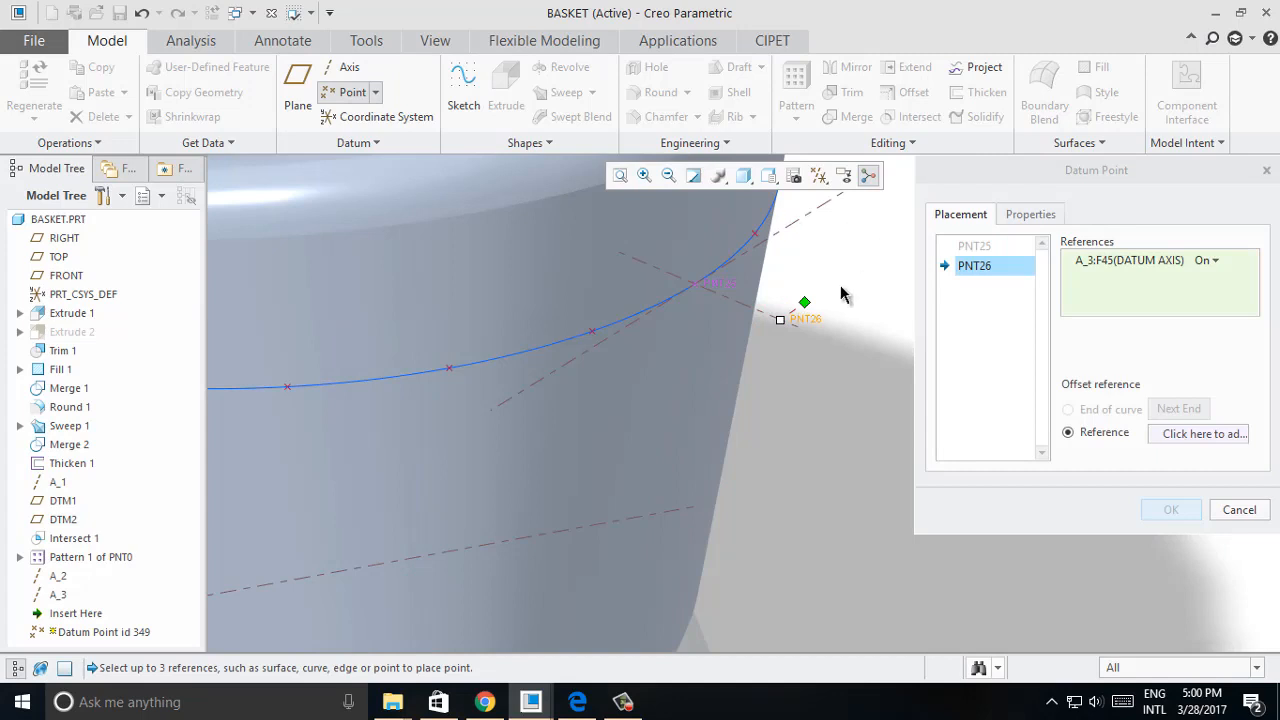
pyautogui.click(1239, 510)
pyautogui.click(650, 385)
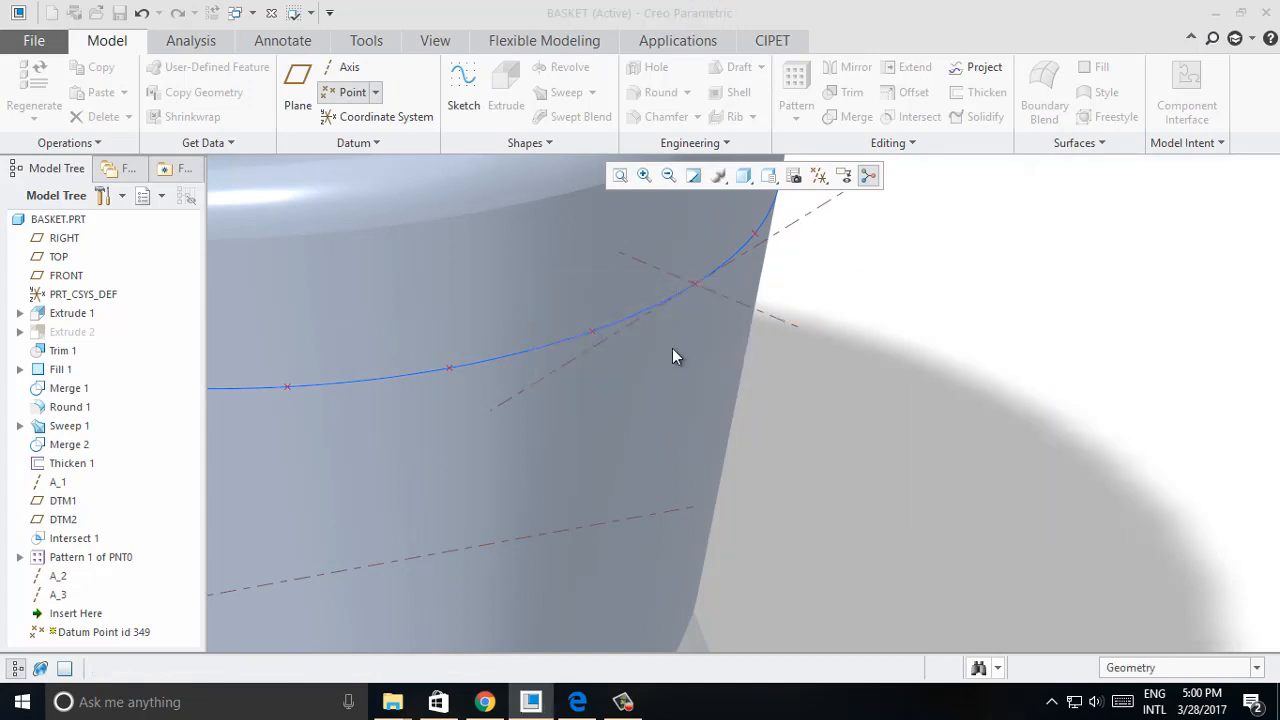
# Create a datum point offset 10 from PNT22 outward from the basket wall, parallel to the normal axis A_3.
pyautogui.click(350, 92)
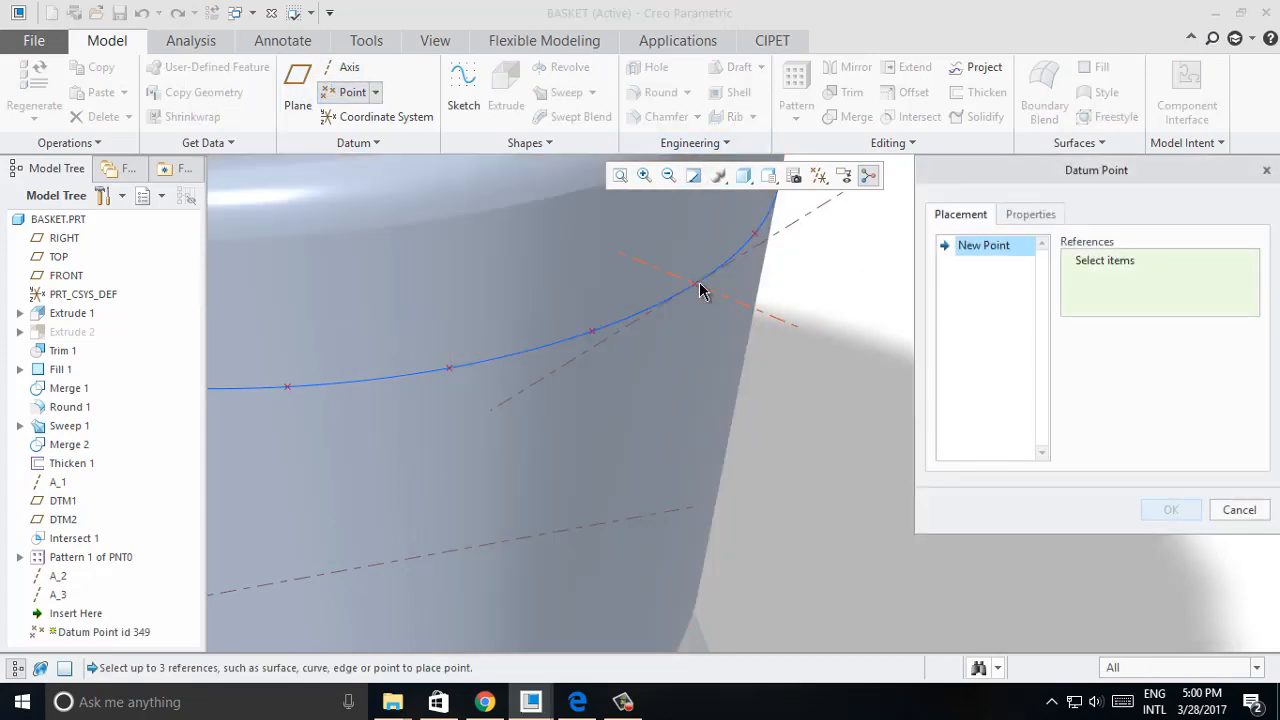
pyautogui.click(695, 285)
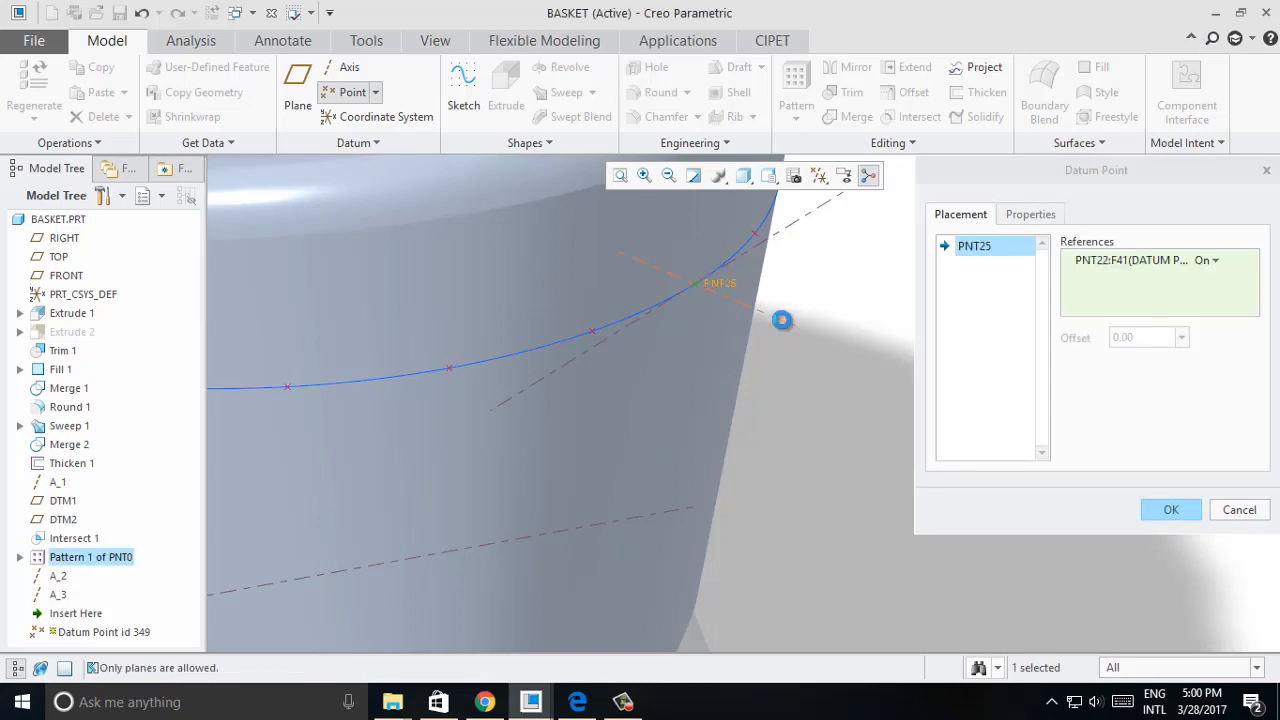
pyautogui.keyDown('ctrl'); pyautogui.click(782, 320); pyautogui.keyUp('ctrl')
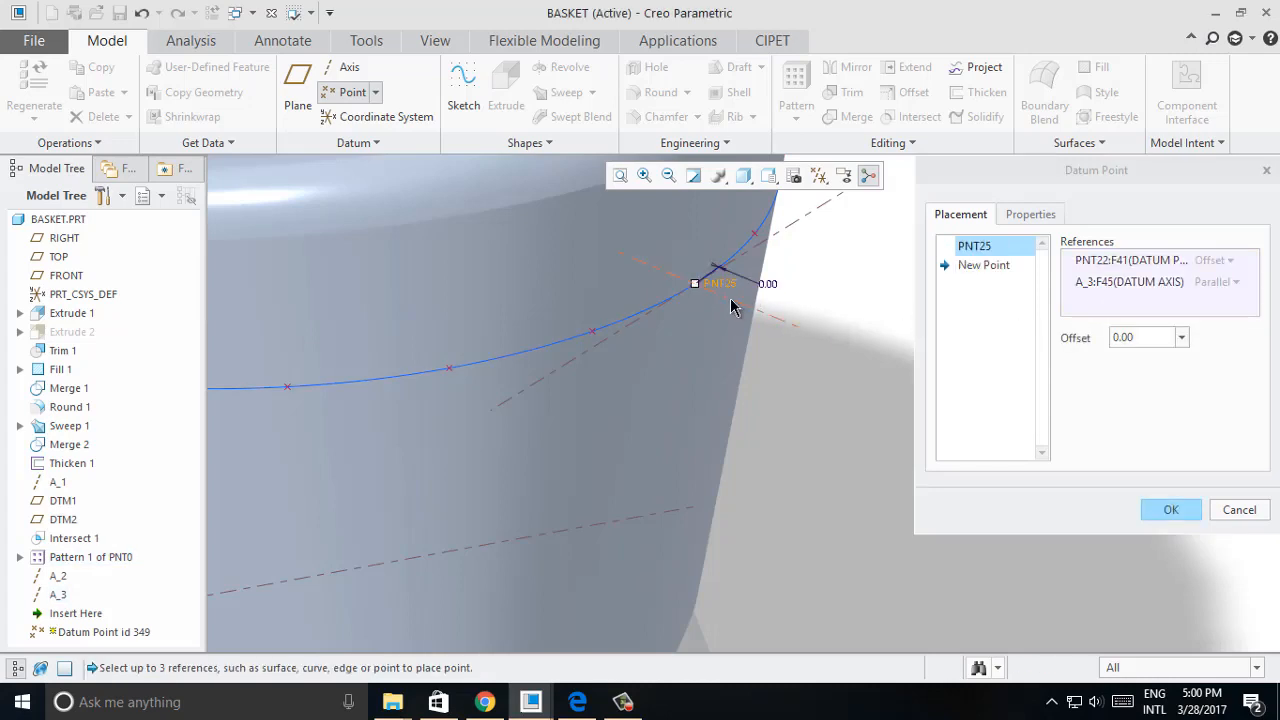
pyautogui.moveTo(710, 297); pyautogui.dragTo(743, 309)
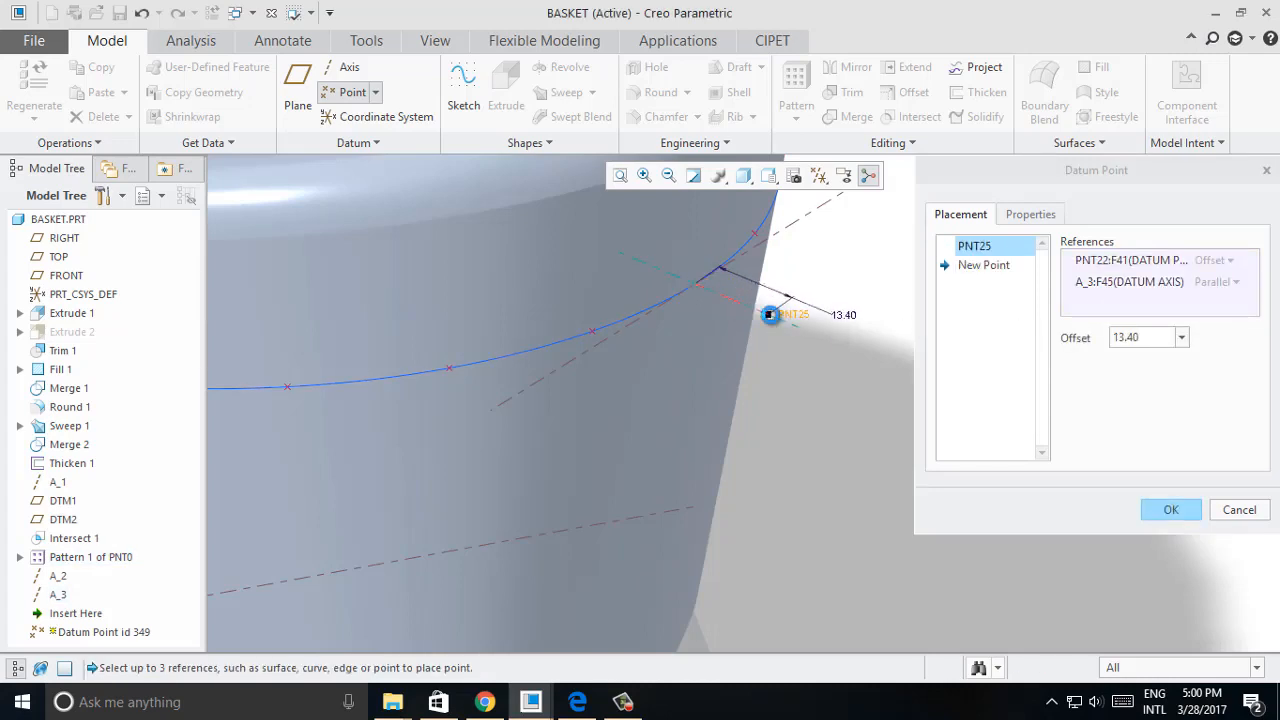
pyautogui.doubleClick(848, 314)
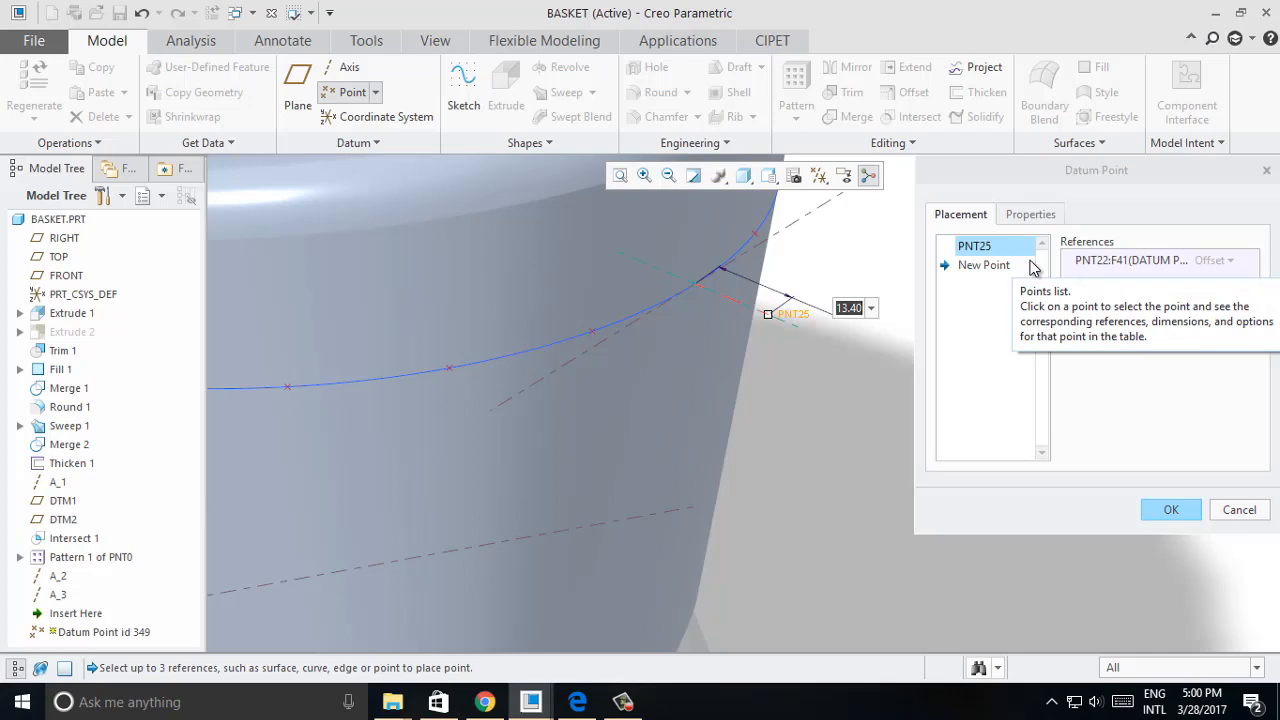
pyautogui.write('10')
pyautogui.press('Return')
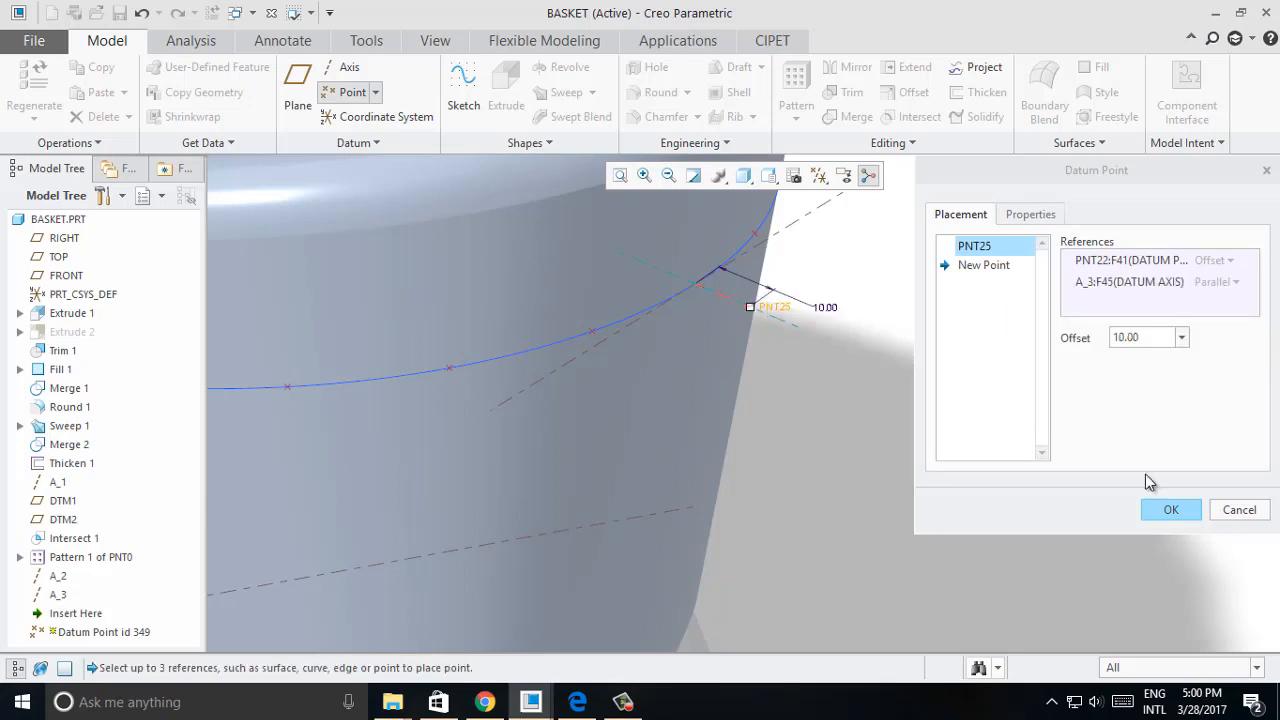
pyautogui.click(1168, 510)
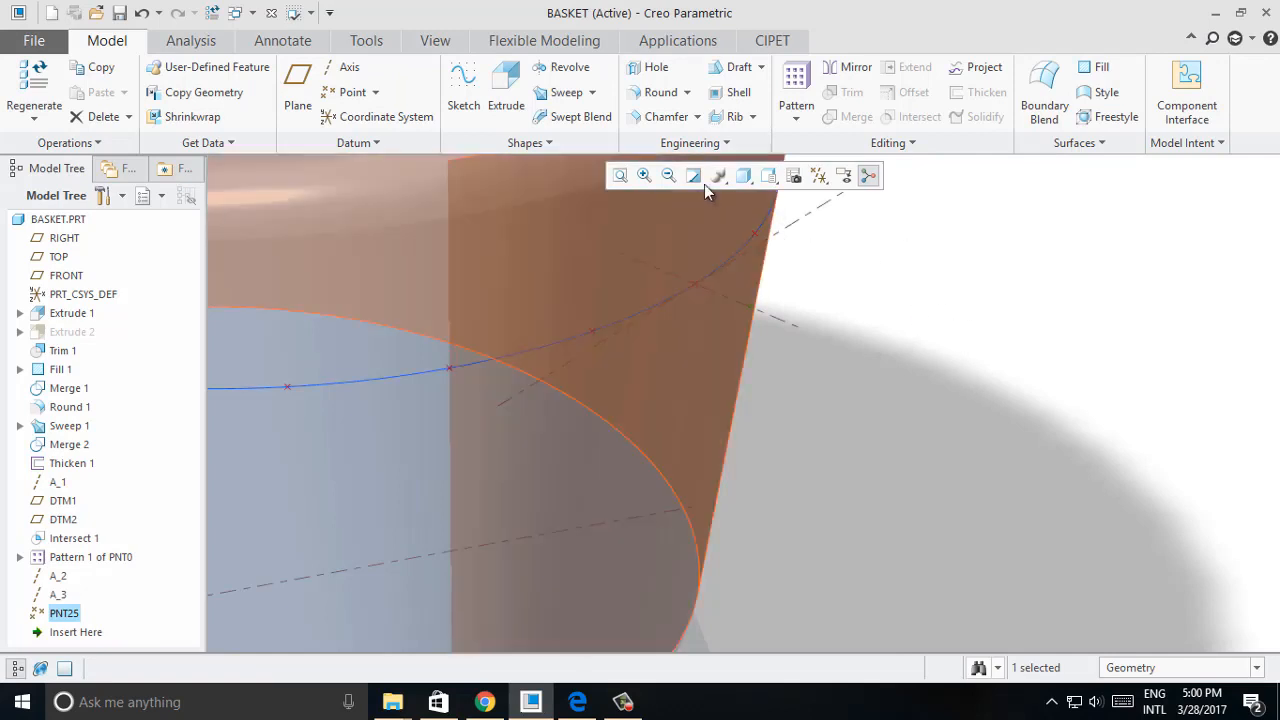
# Create a straight-line datum curve through points PNT22 and PNT25.
pyautogui.click(355, 143)
pyautogui.moveTo(303, 172)
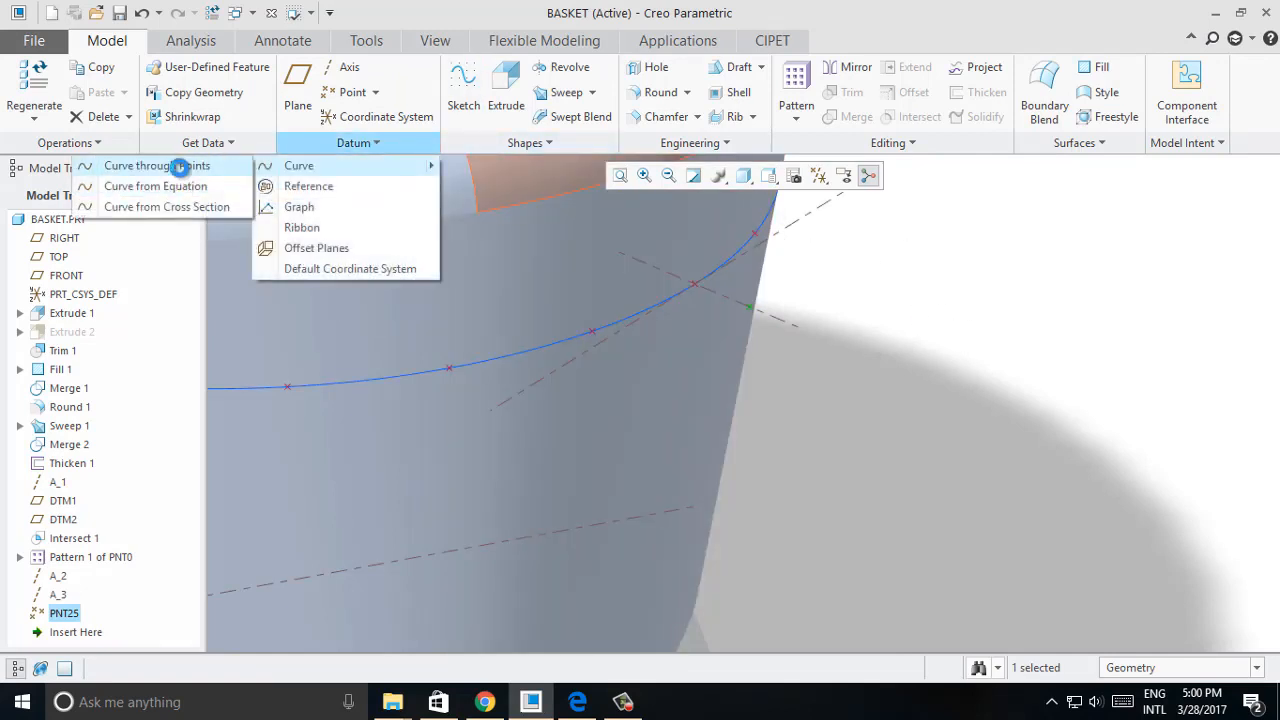
pyautogui.click(175, 166)
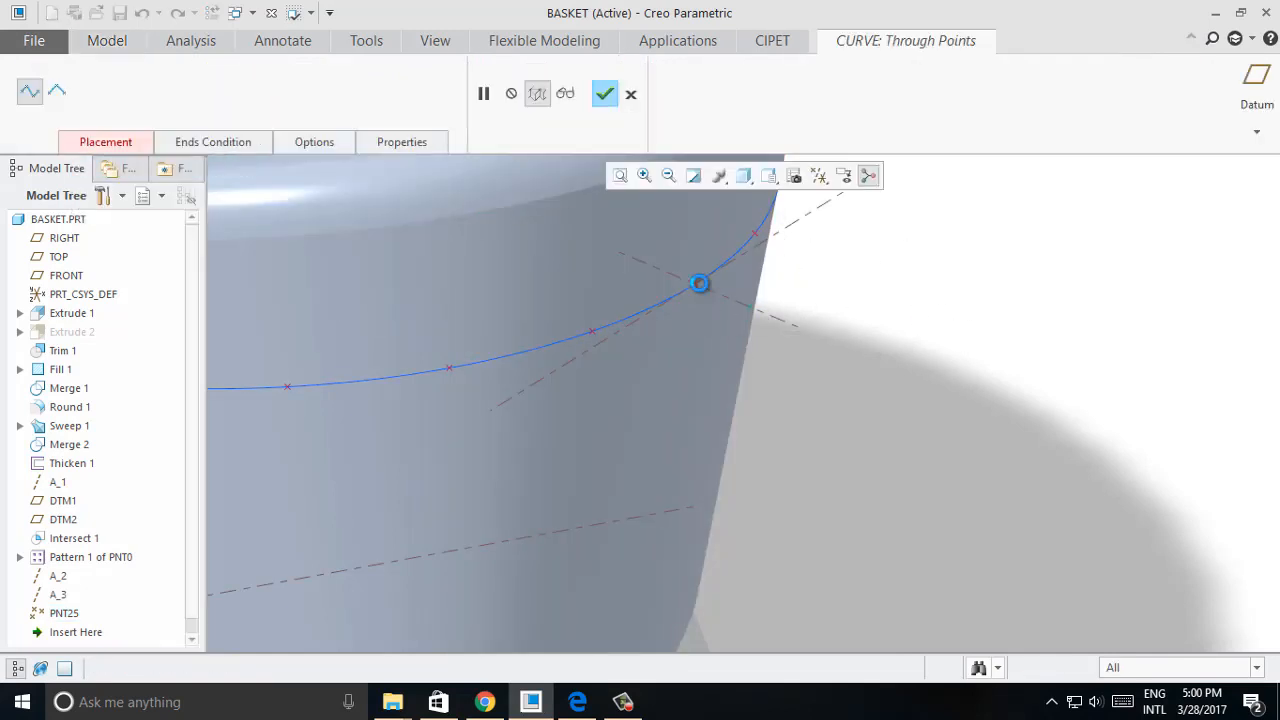
pyautogui.click(699, 283)
pyautogui.click(55, 93)
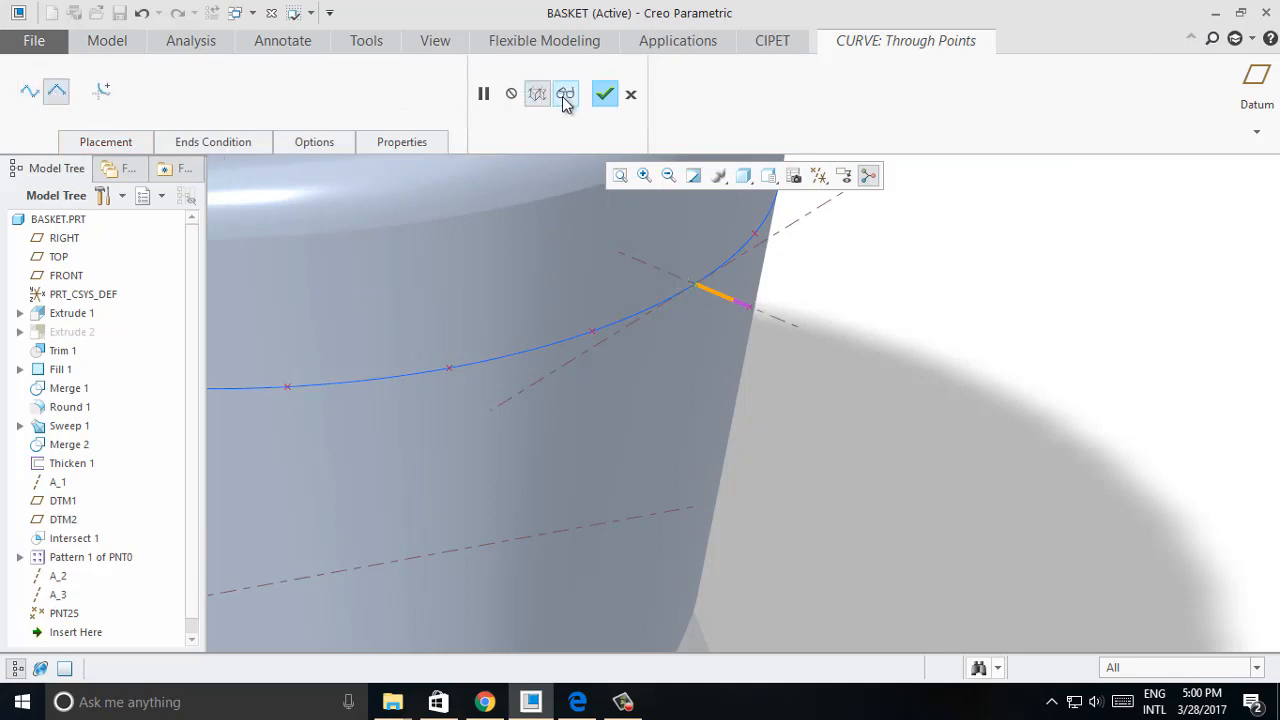
pyautogui.click(604, 97)
# Hide the datum axes and datum points in the graphics view.
pyautogui.moveTo(891, 260); pyautogui.dragTo(765, 246, button='middle')
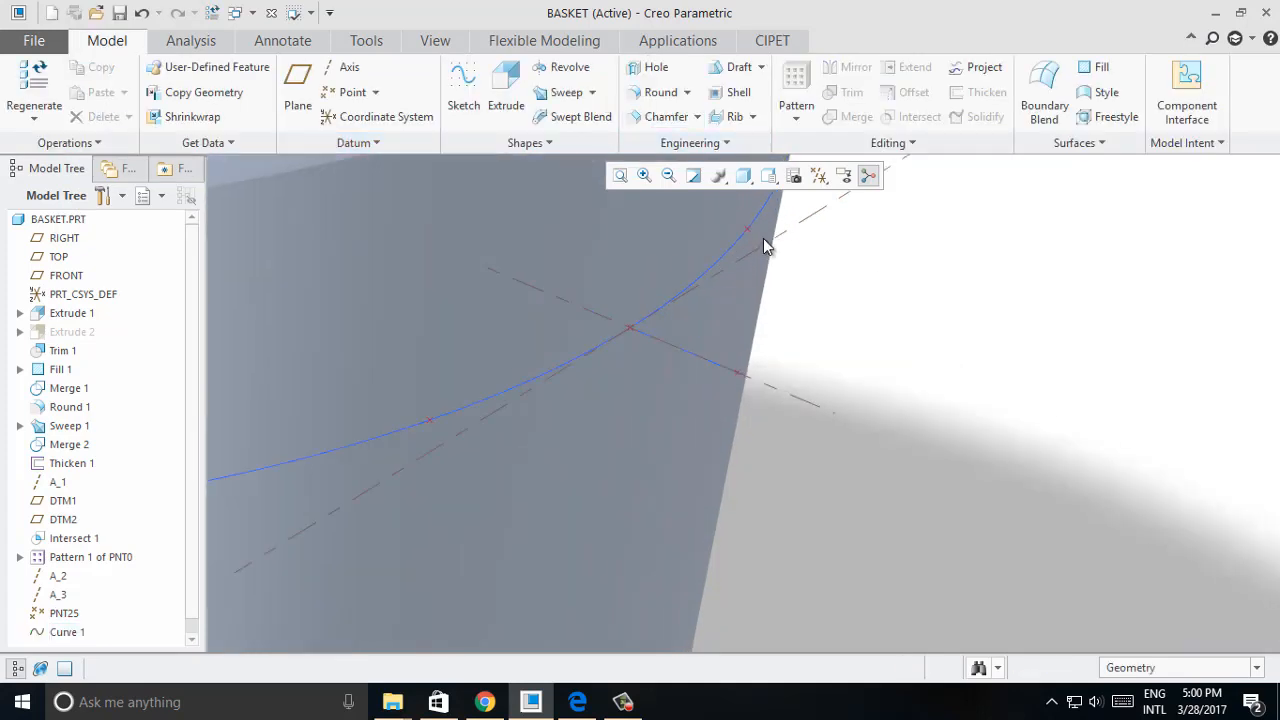
pyautogui.click(716, 368)
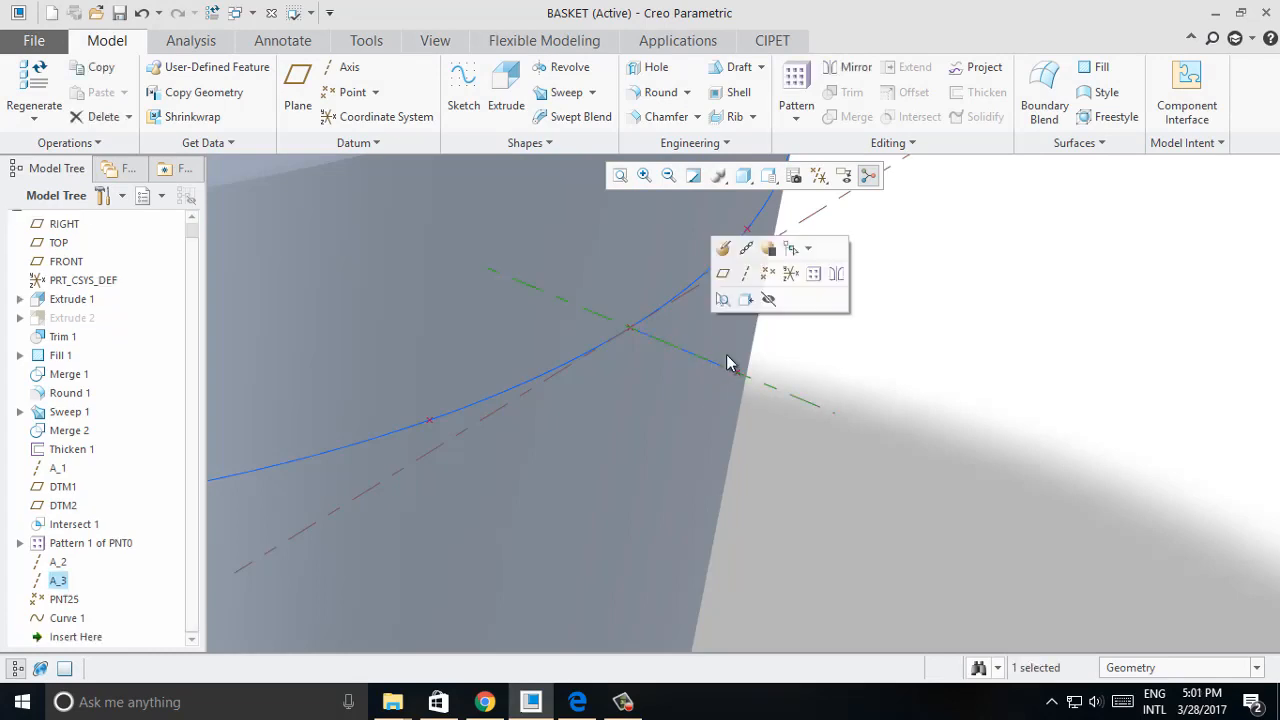
pyautogui.click(819, 176)
pyautogui.click(716, 219)
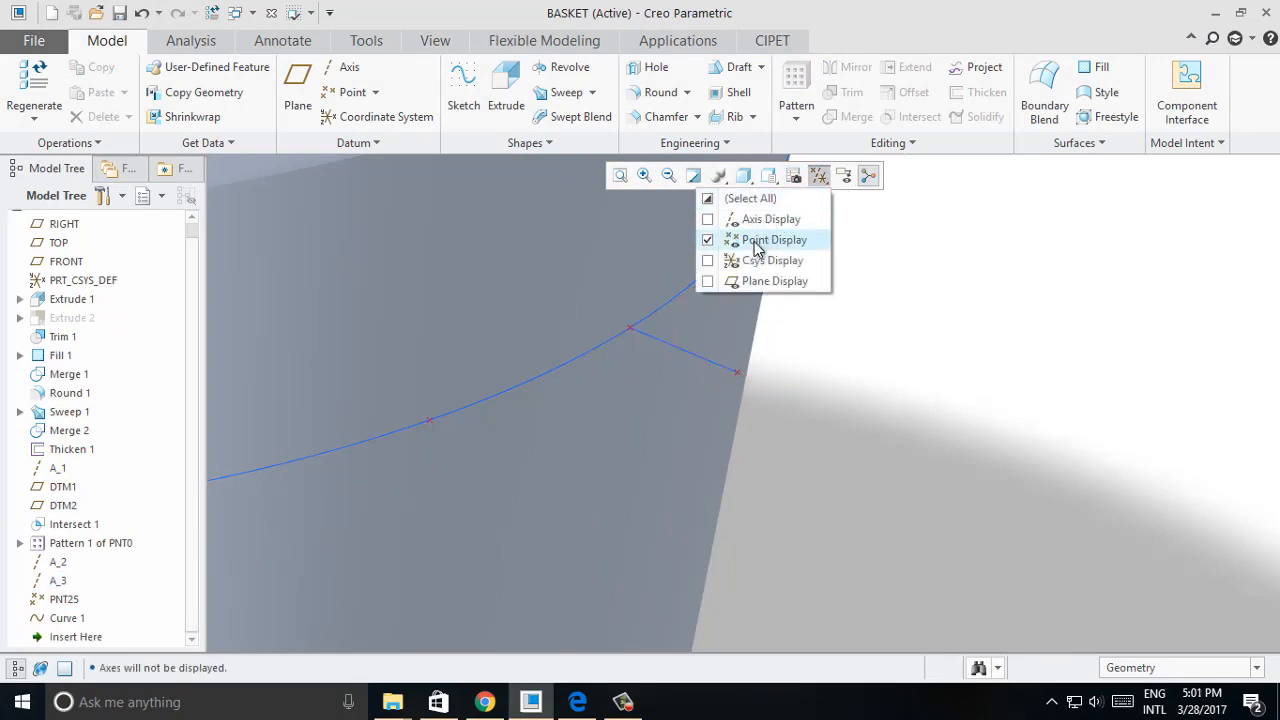
pyautogui.click(720, 240)
# Start a solid sweep with the short straight curve on the basket wall as its trajectory.
pyautogui.click(725, 367)
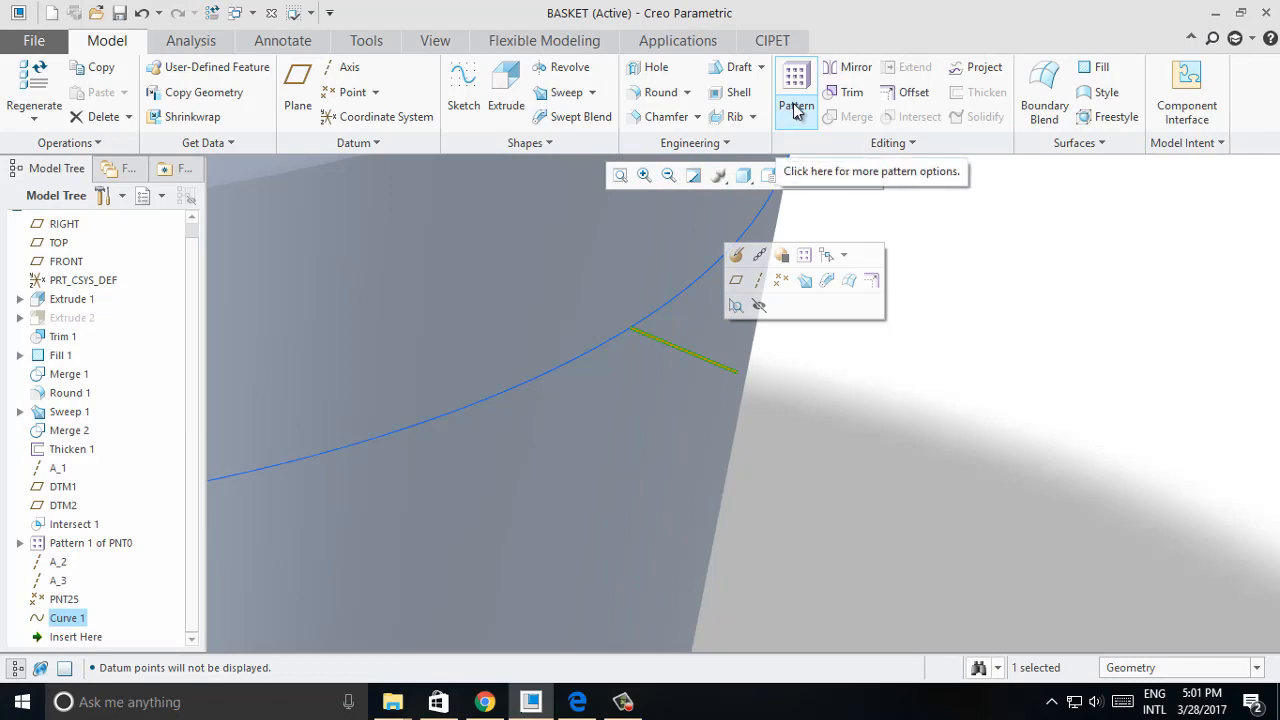
pyautogui.click(592, 93)
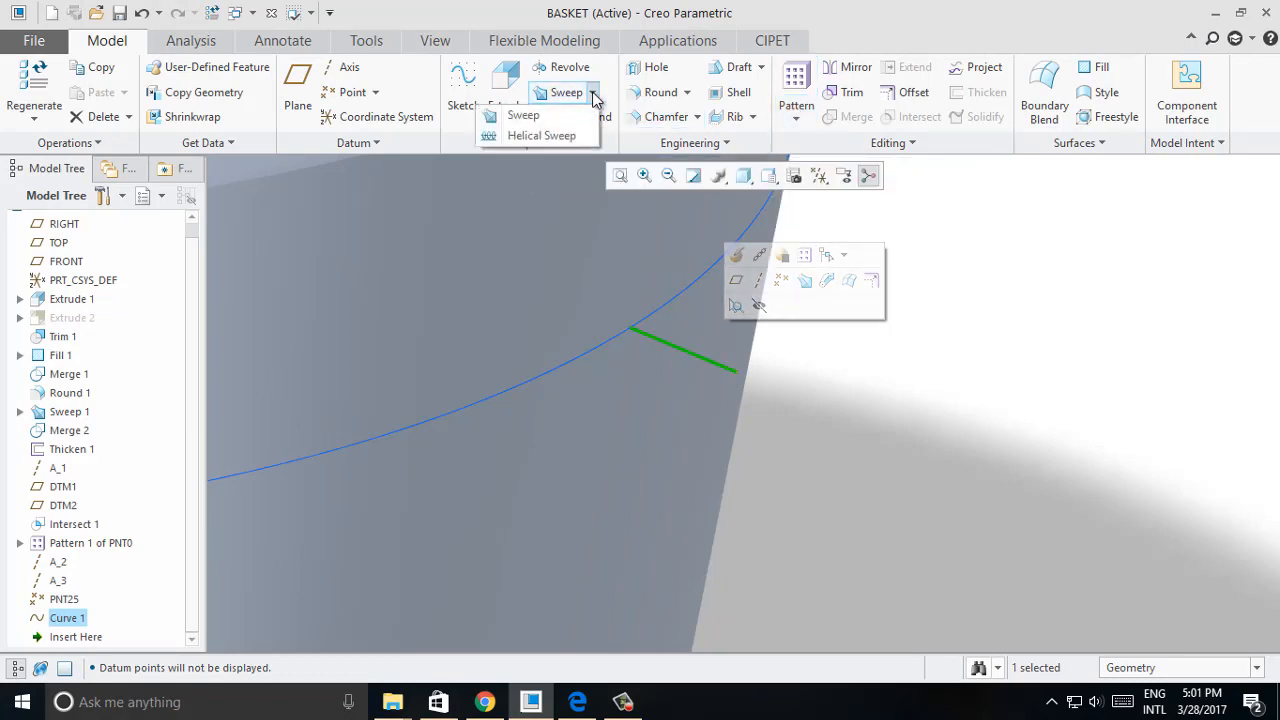
pyautogui.click(560, 114)
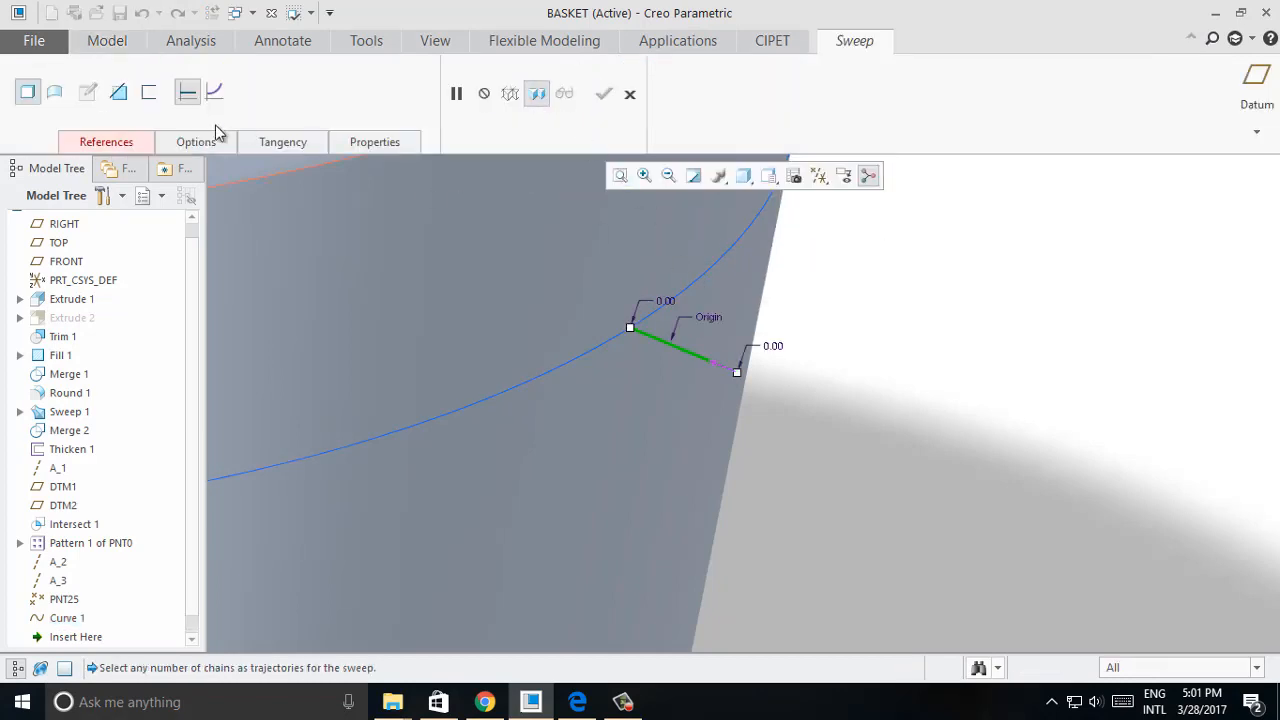
# Display the axes again, set tangent axis A_2 as the sweep's X direction reference at start, and open the section sketch.
pyautogui.click(110, 145)
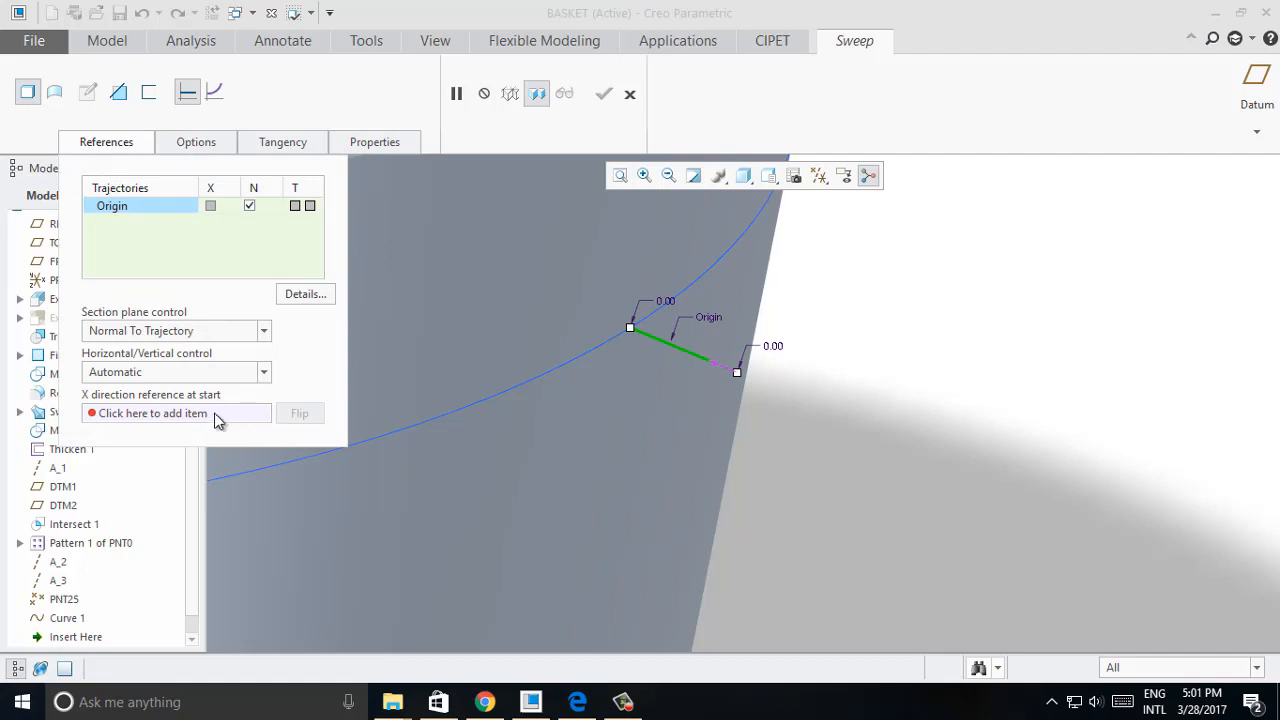
pyautogui.click(818, 176)
pyautogui.click(737, 221)
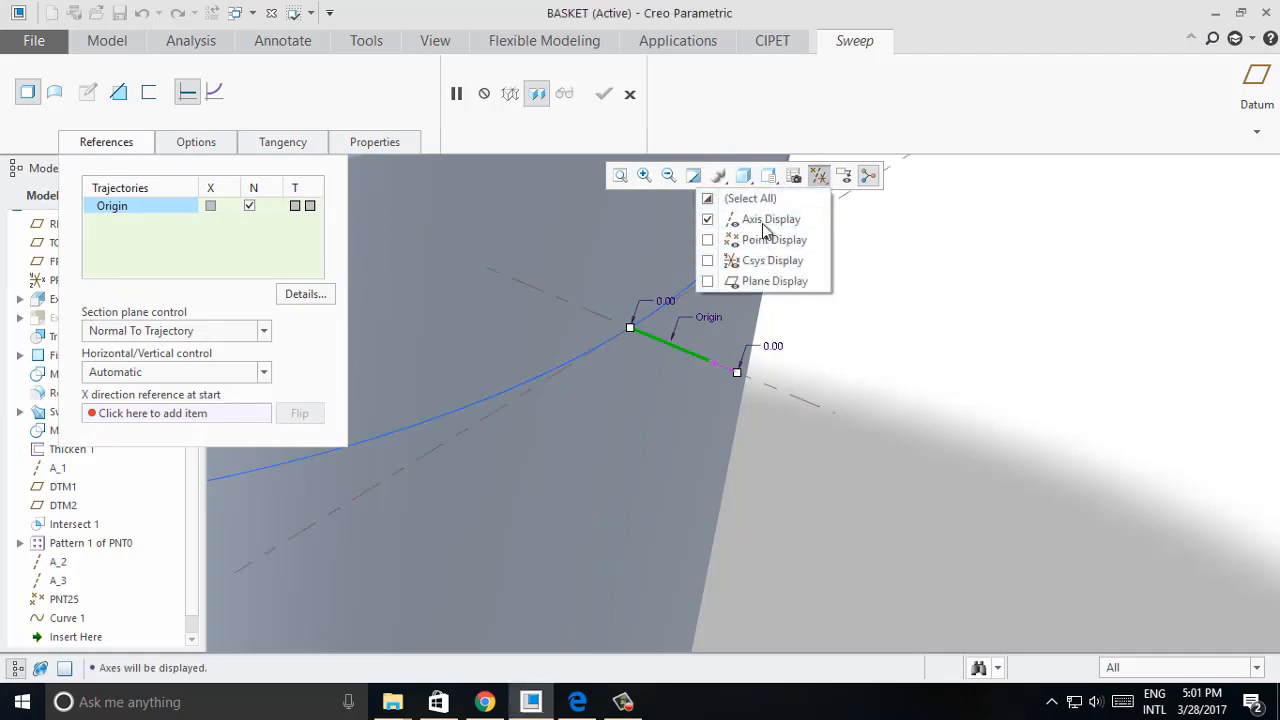
pyautogui.click(170, 414)
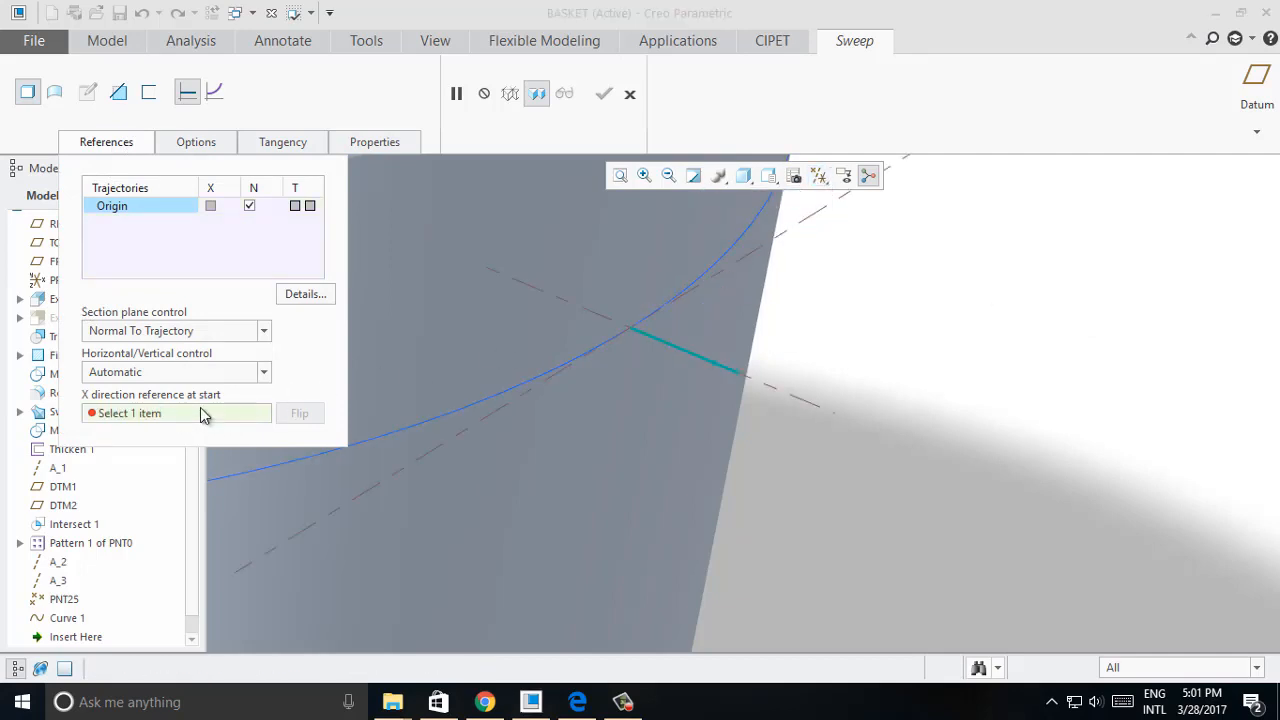
pyautogui.click(788, 232)
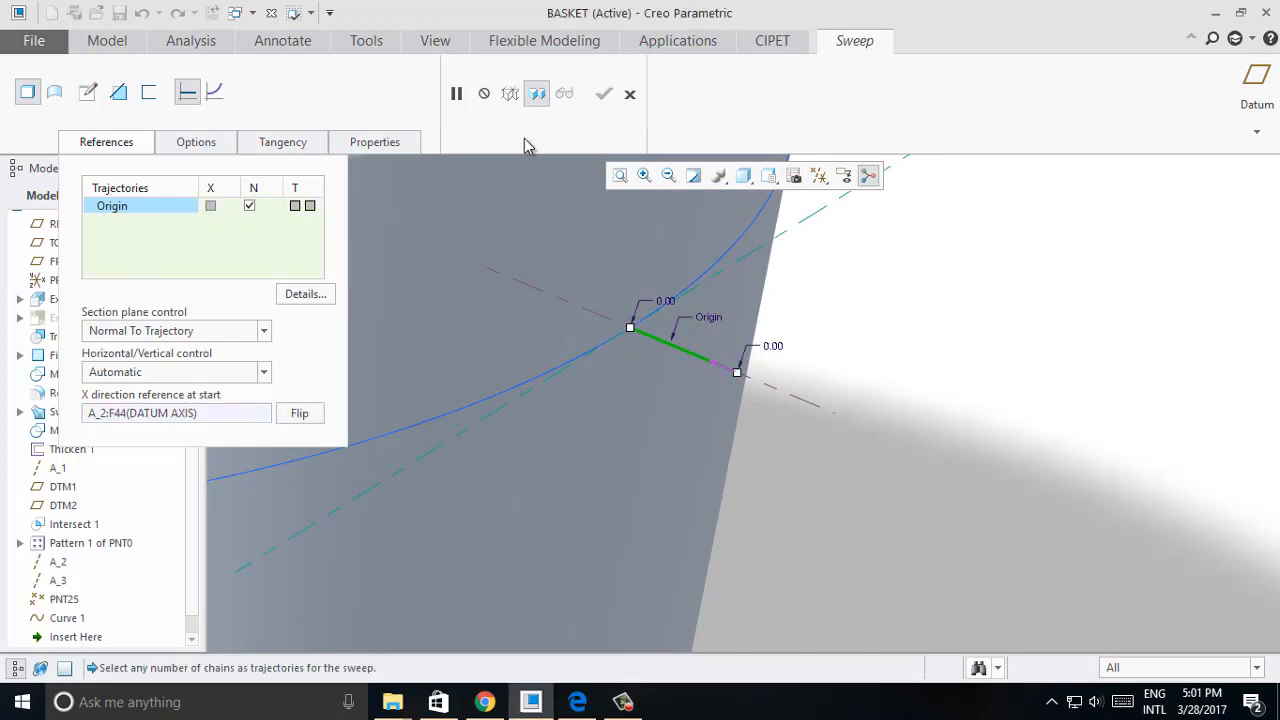
pyautogui.click(88, 92)
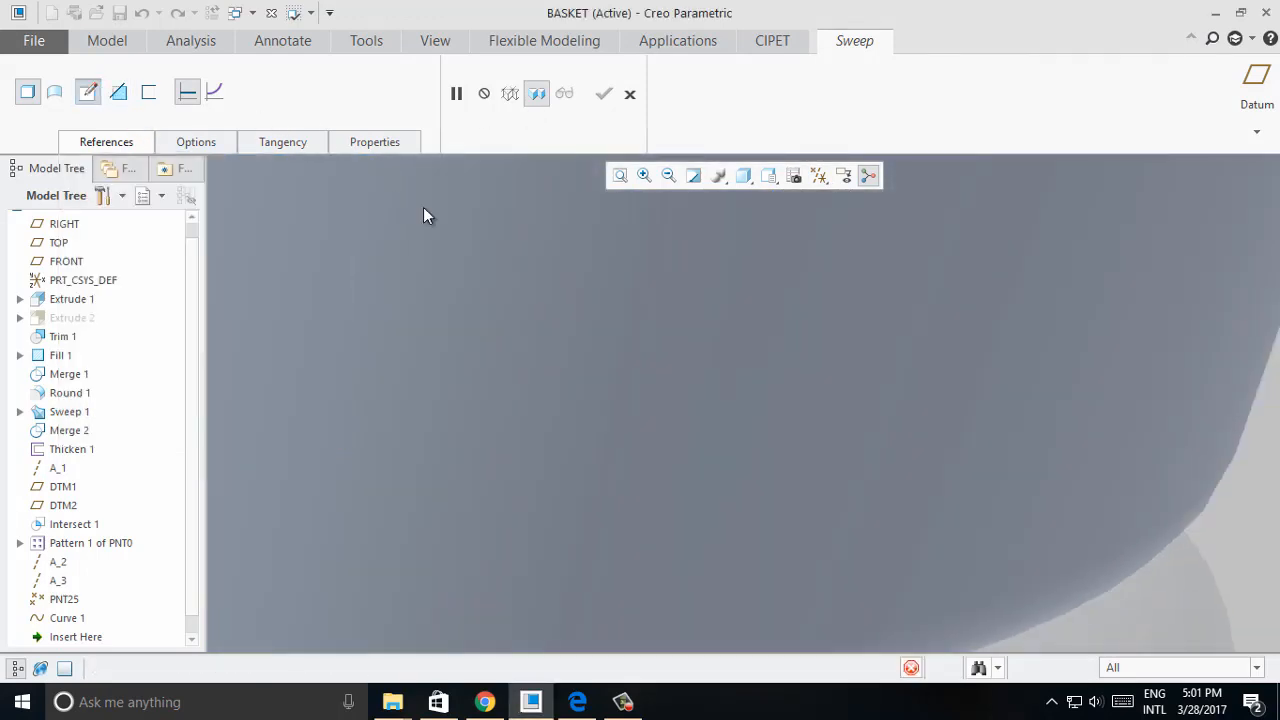
pyautogui.scroll(-5, 645, 355)
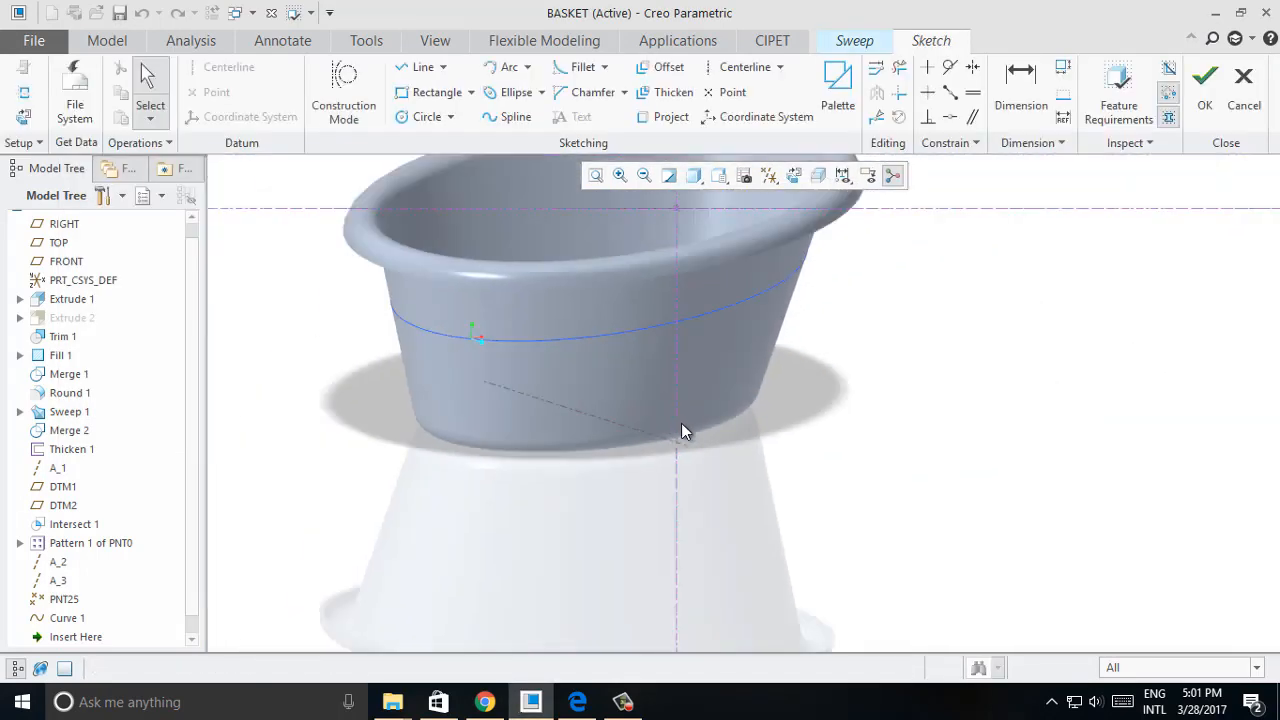
# Sketch a vertical ellipse centred on the section origin, about 15 mm high and 8.6 mm wide.
pyautogui.scroll(5, 678, 250)
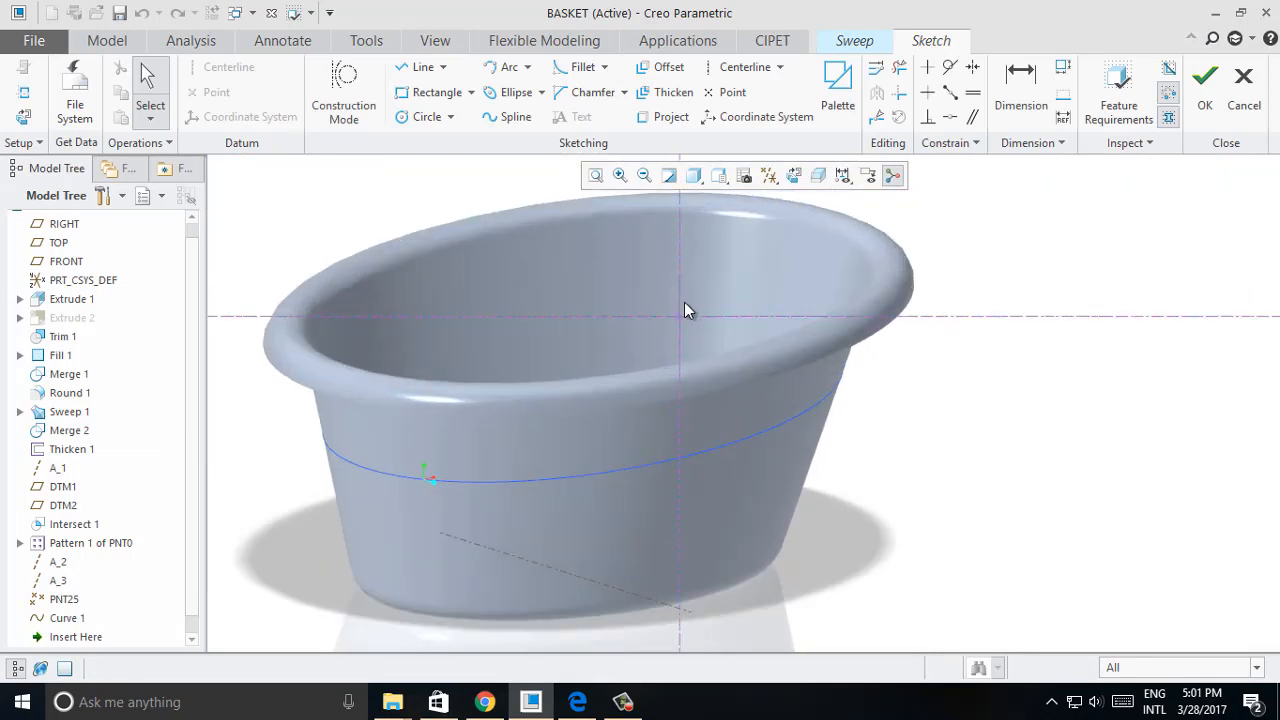
pyautogui.scroll(3, 681, 340)
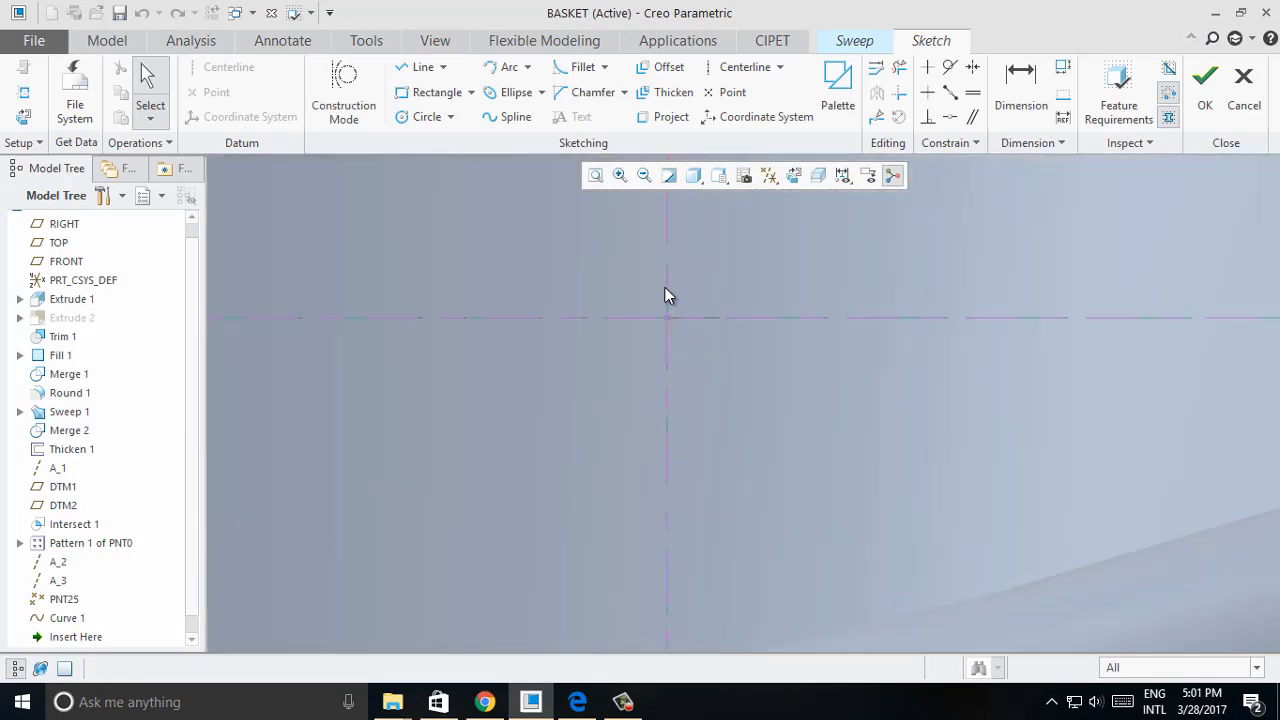
pyautogui.click(450, 118)
pyautogui.click(581, 255)
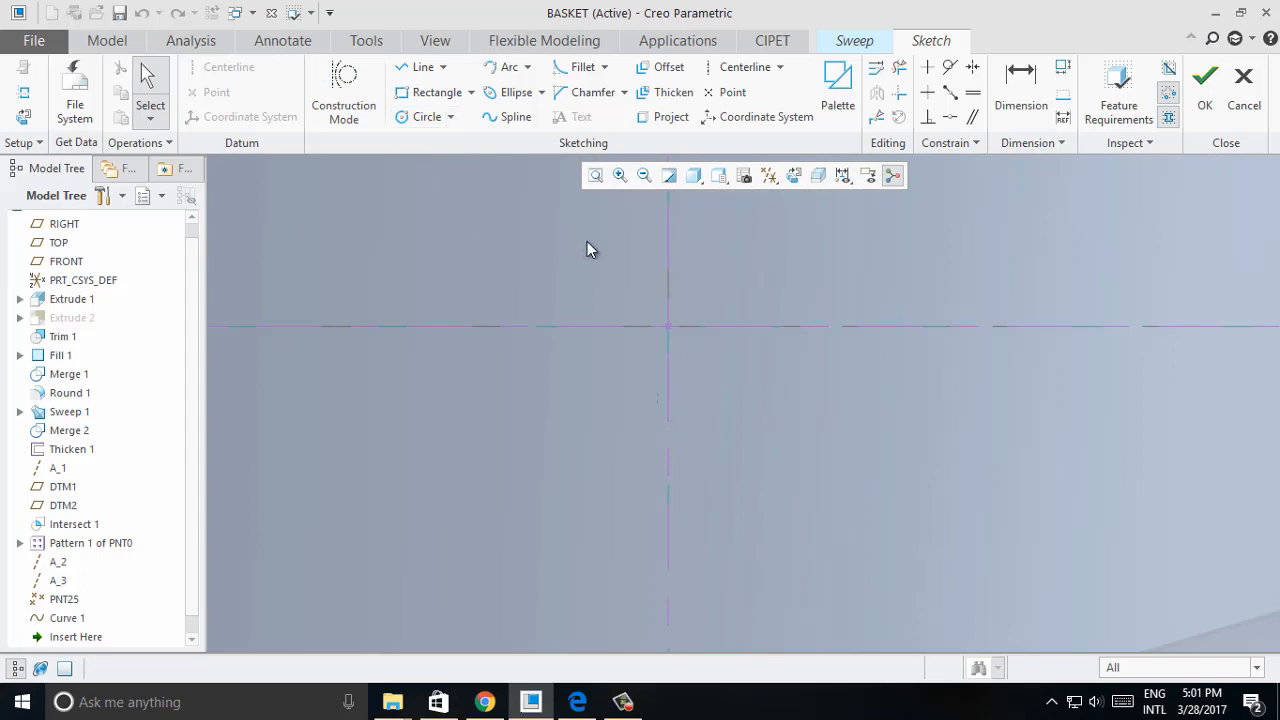
pyautogui.moveTo(714, 302)
pyautogui.mouseDown(button='middle')
pyautogui.moveTo(669, 400)
pyautogui.moveTo(617, 643)
pyautogui.mouseUp(button='middle')
pyautogui.scroll(-8, 712, 295)
pyautogui.scroll(5, 630, 610)
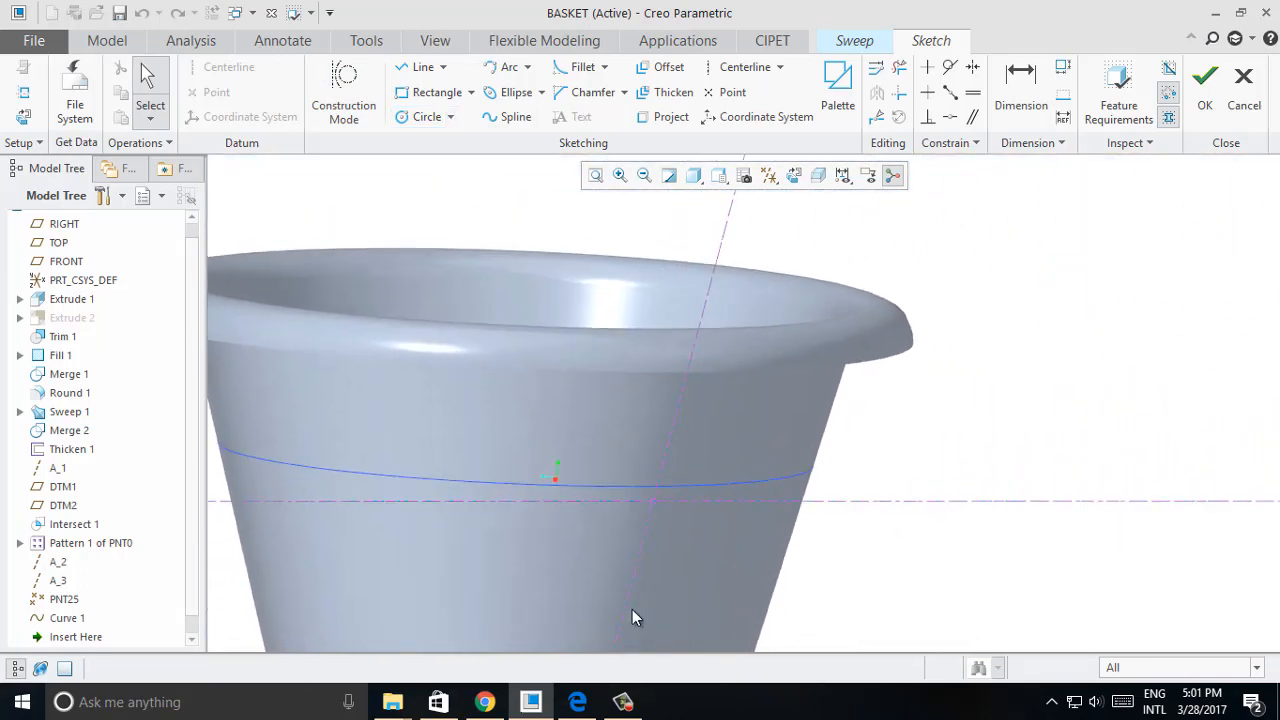
pyautogui.scroll(3, 608, 534)
pyautogui.moveTo(608, 534)
pyautogui.mouseDown(button='middle')
pyautogui.moveTo(567, 403)
pyautogui.moveTo(577, 353)
pyautogui.moveTo(514, 371)
pyautogui.mouseUp(button='middle')
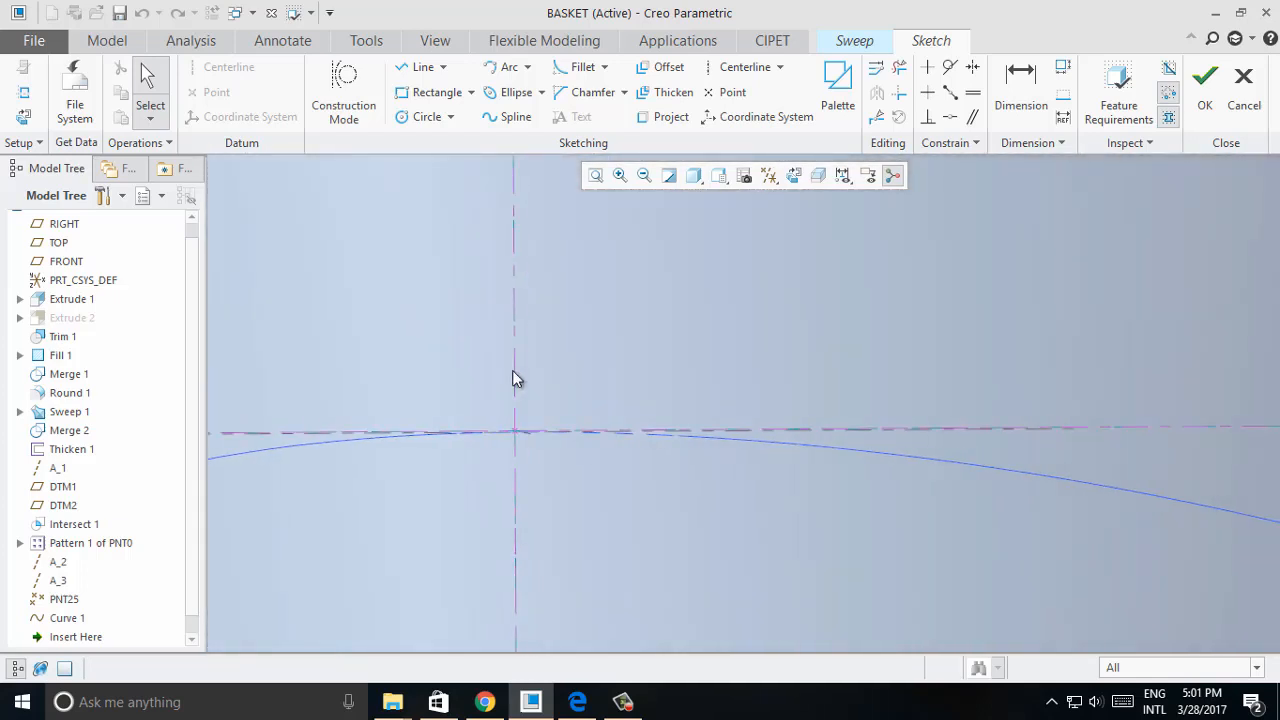
pyautogui.click(541, 92)
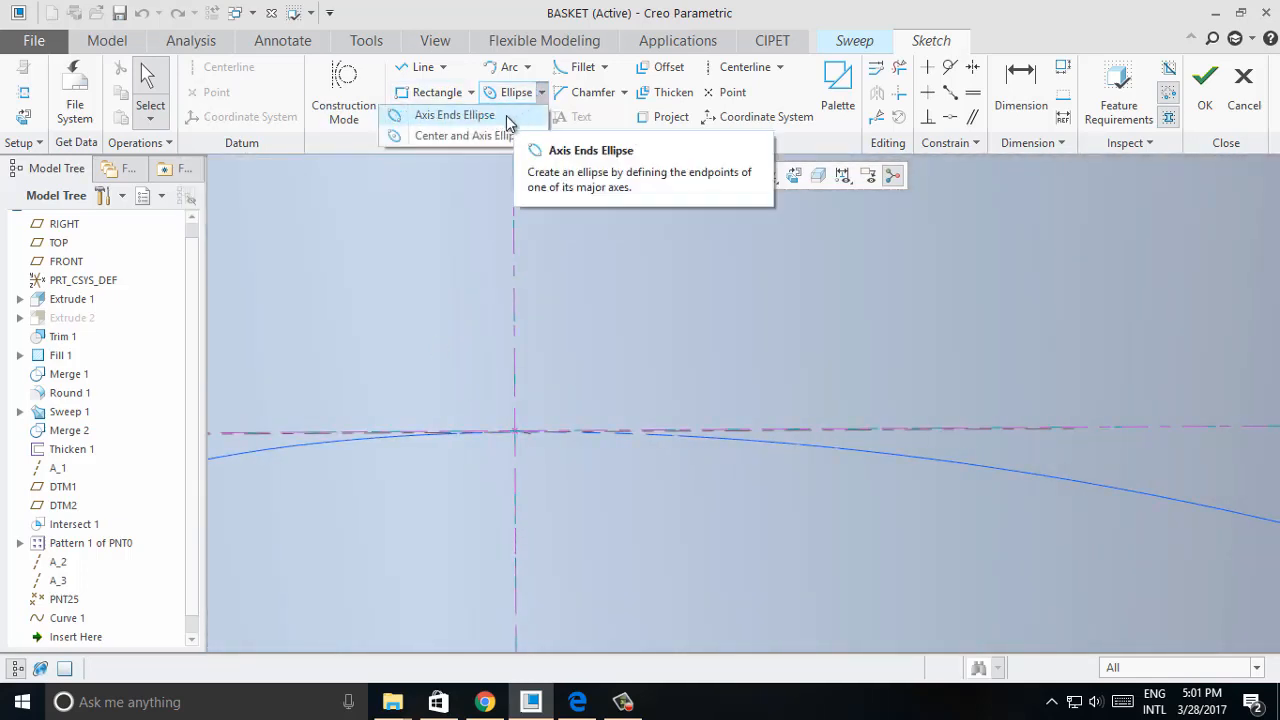
pyautogui.click(464, 137)
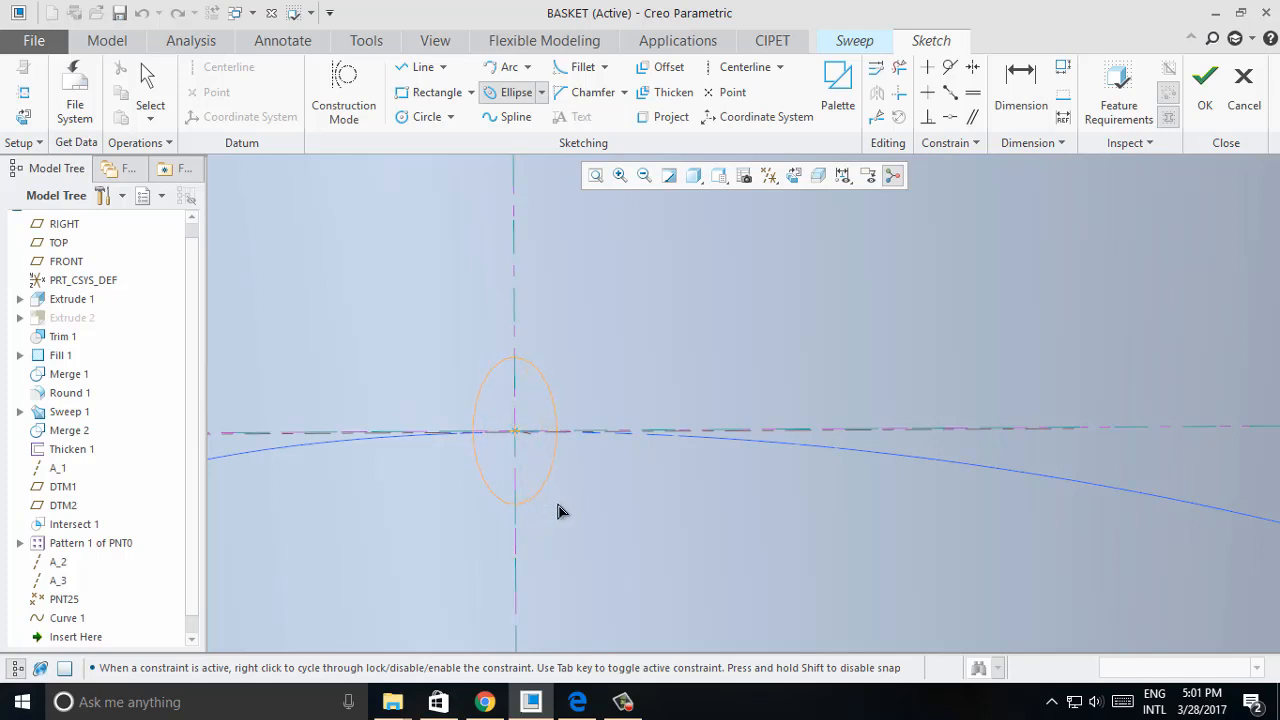
pyautogui.middleClick(614, 396)
# Set the ellipse's height to 15 mm and its width to 9 mm, and finish the section sketch.
pyautogui.scroll(2, 614, 394)
pyautogui.moveTo(590, 405); pyautogui.dragTo(724, 476, button='middle')
pyautogui.moveTo(928, 558); pyautogui.dragTo(751, 543, button='middle')
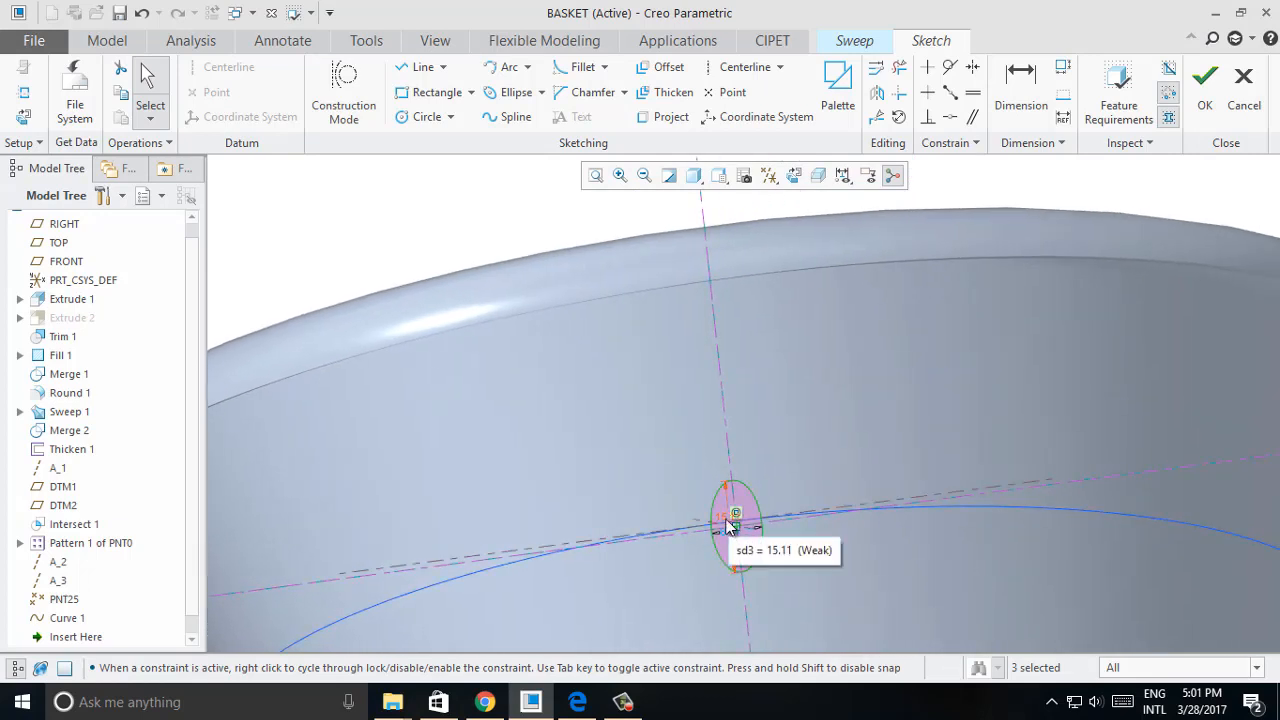
pyautogui.doubleClick(734, 522)
pyautogui.write('15')
pyautogui.press('Return')
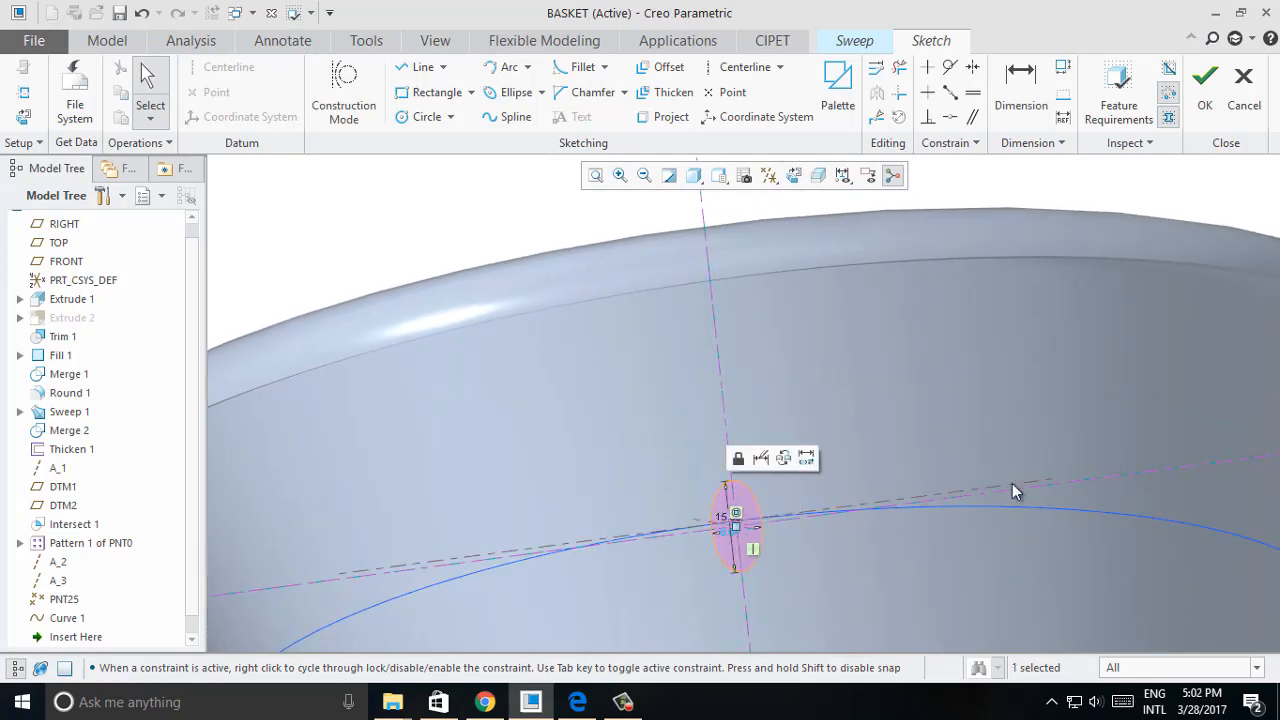
pyautogui.doubleClick(725, 528)
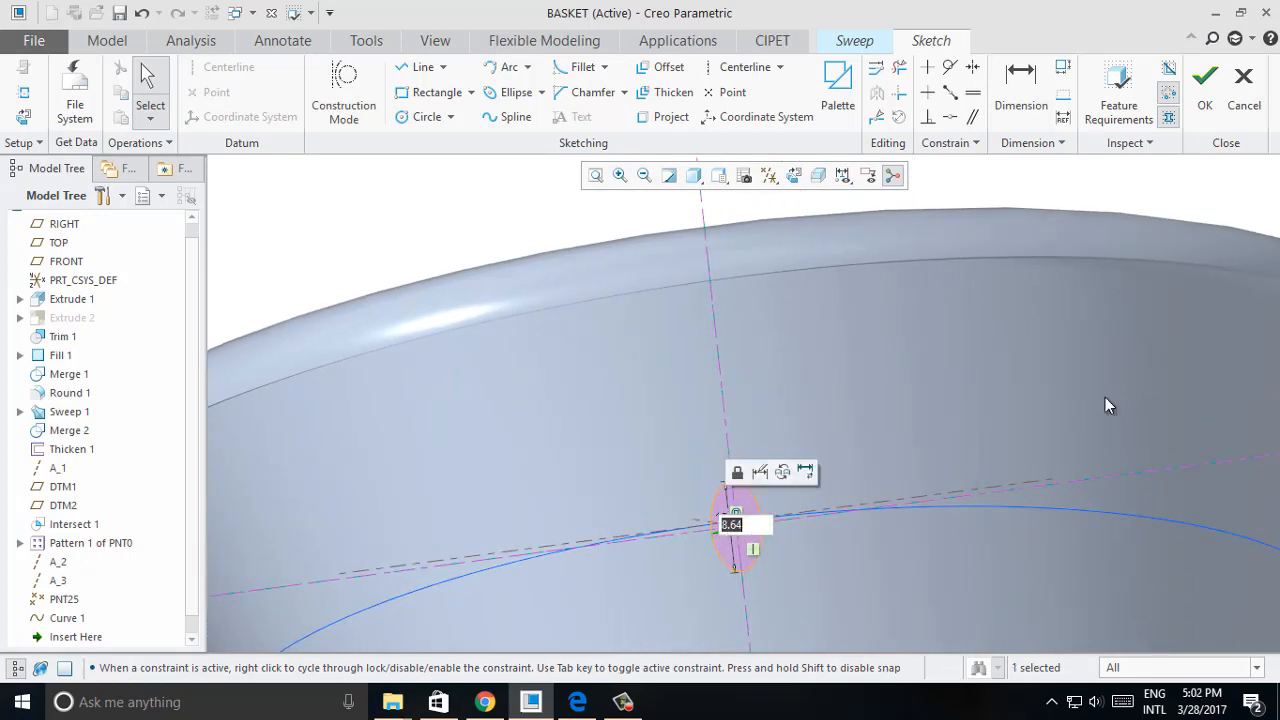
pyautogui.press('Return')
pyautogui.moveTo(1146, 290); pyautogui.dragTo(1190, 180, button='middle')
pyautogui.click(1200, 88)
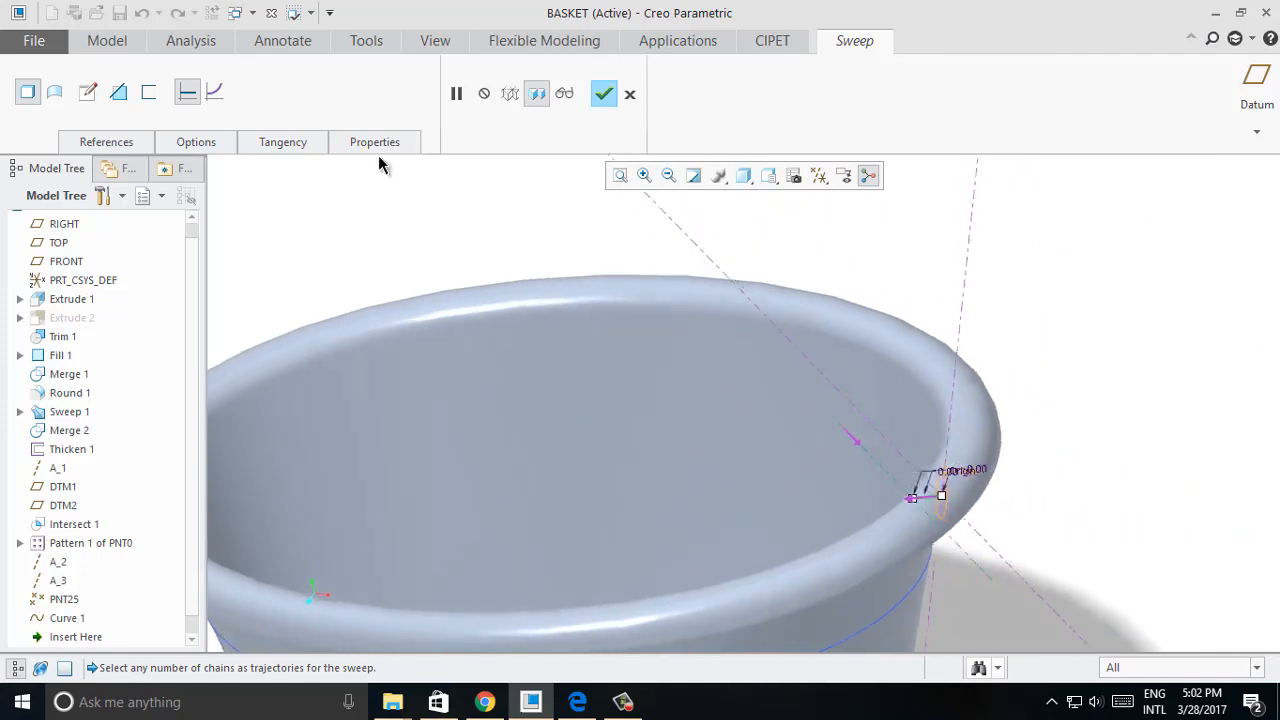
# Set the sweep to a variable section that removes material, and complete it as a cut through the basket wall.
pyautogui.click(217, 92)
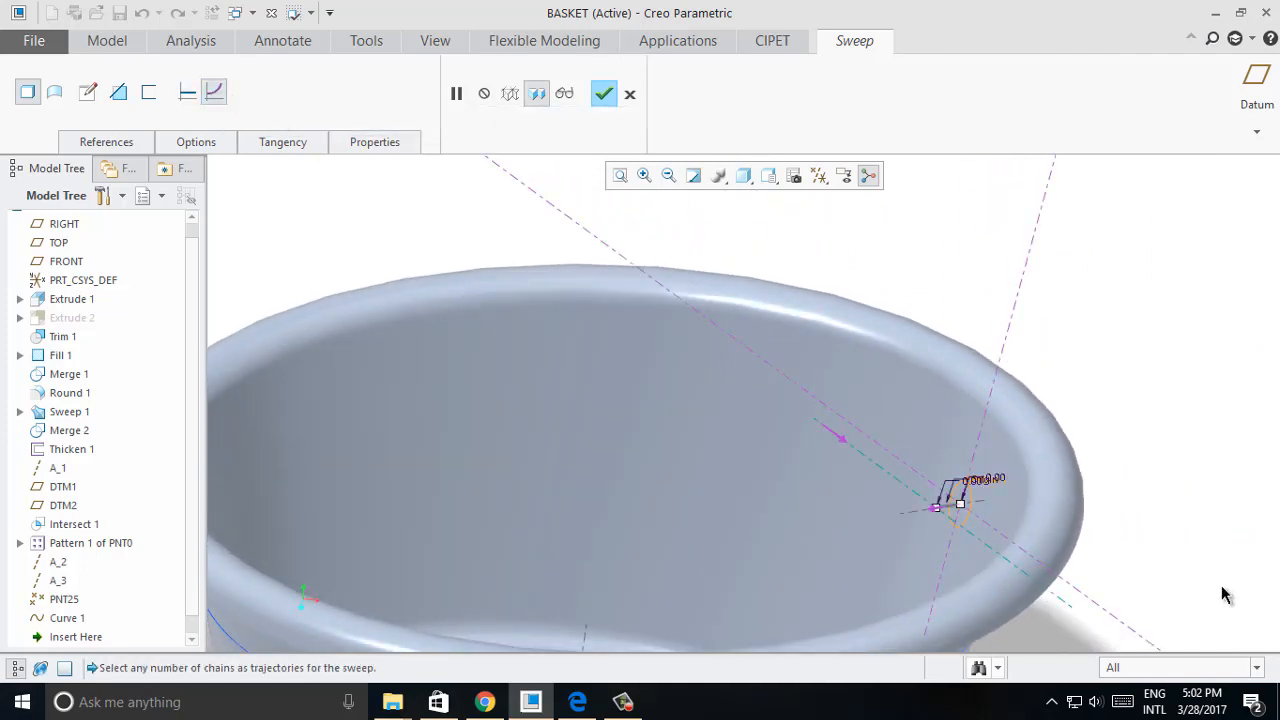
pyautogui.scroll(-3, 1222, 588)
pyautogui.moveTo(1114, 544); pyautogui.dragTo(1014, 556, button='middle')
pyautogui.click(127, 94)
pyautogui.moveTo(886, 515); pyautogui.dragTo(938, 544, button='middle')
pyautogui.moveTo(978, 585); pyautogui.dragTo(937, 591)
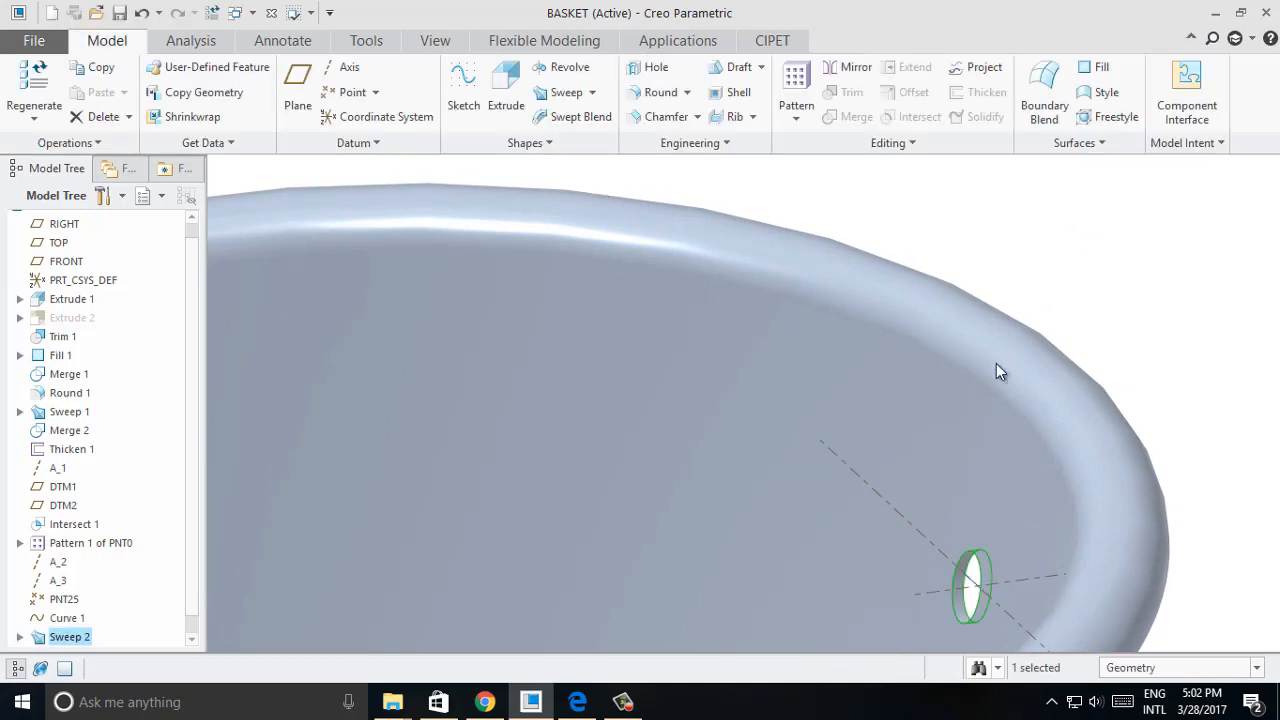
# Group the datum features Curve 1, PNT25, A_3 and A_2.
pyautogui.scroll(4, 1081, 362)
pyautogui.scroll(-2, 1122, 343)
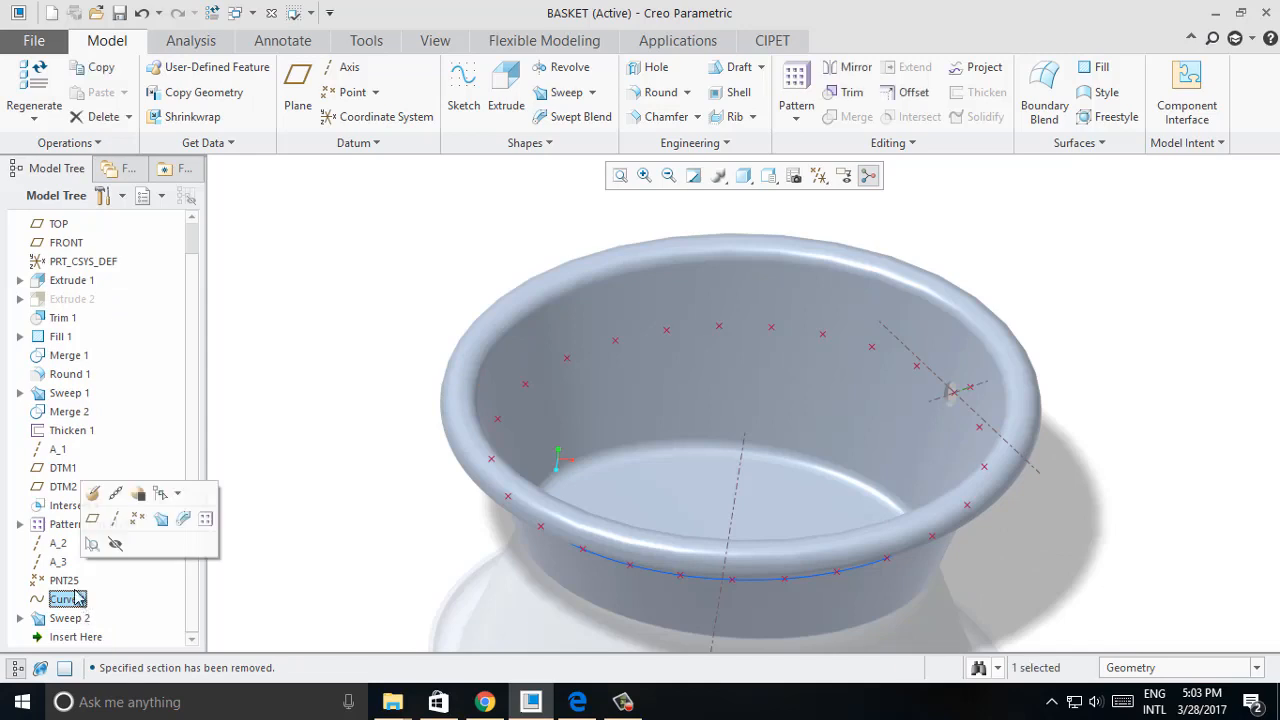
pyautogui.keyDown('ctrl'); pyautogui.click(64, 580); pyautogui.keyUp('ctrl')
pyautogui.keyDown('ctrl'); pyautogui.click(58, 561); pyautogui.keyUp('ctrl')
pyautogui.keyDown('ctrl'); pyautogui.click(60, 545); pyautogui.keyUp('ctrl')
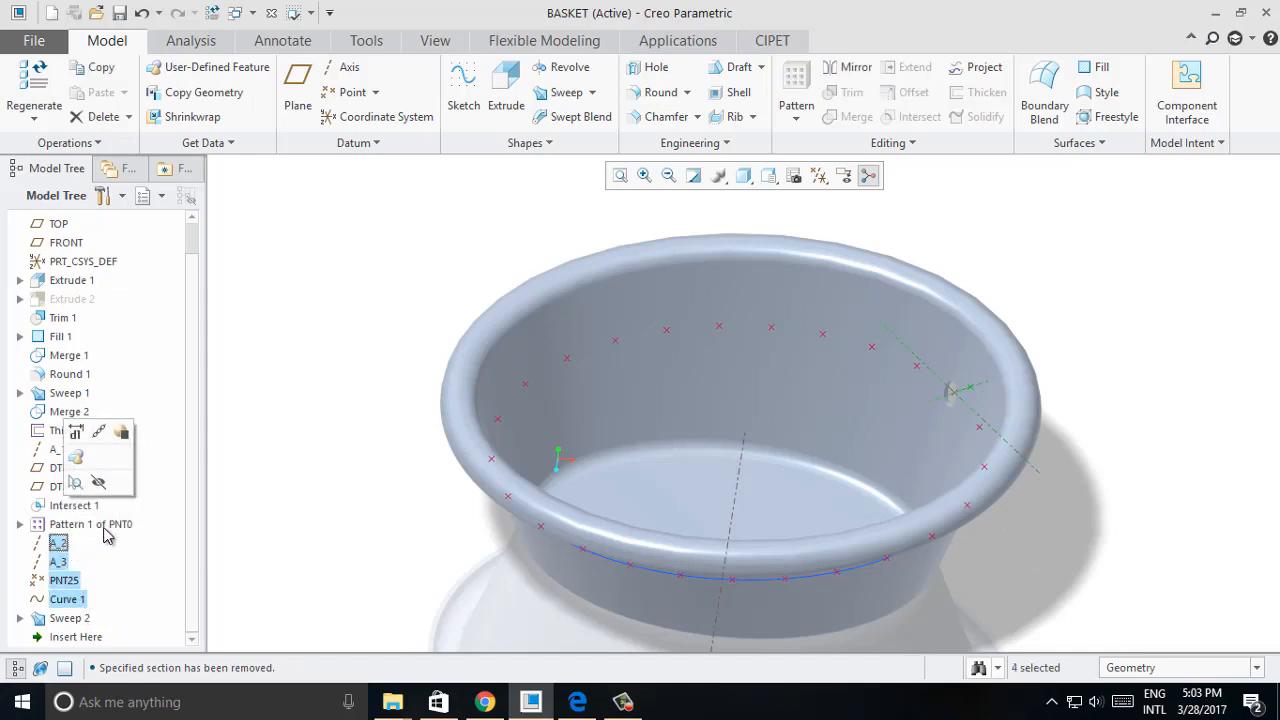
pyautogui.click(79, 458)
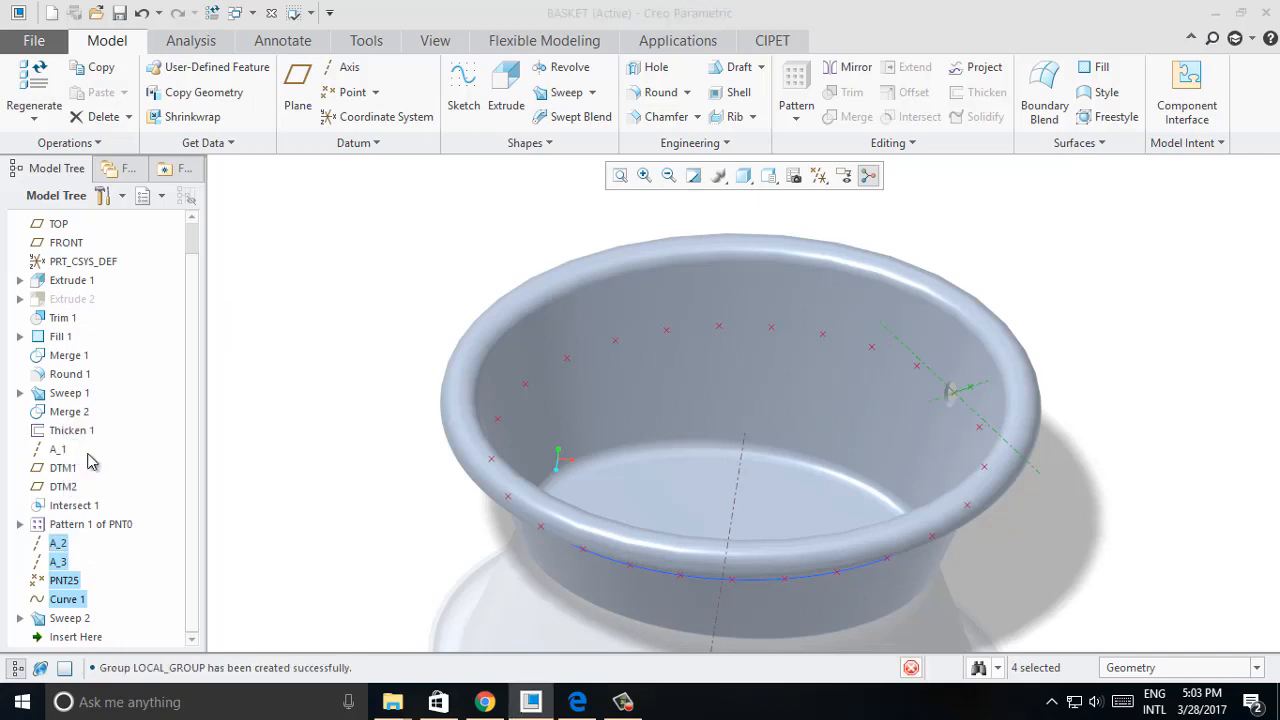
# Pattern the new datum group along the patterned points around the basket wall.
pyautogui.click(796, 80)
pyautogui.click(779, 93)
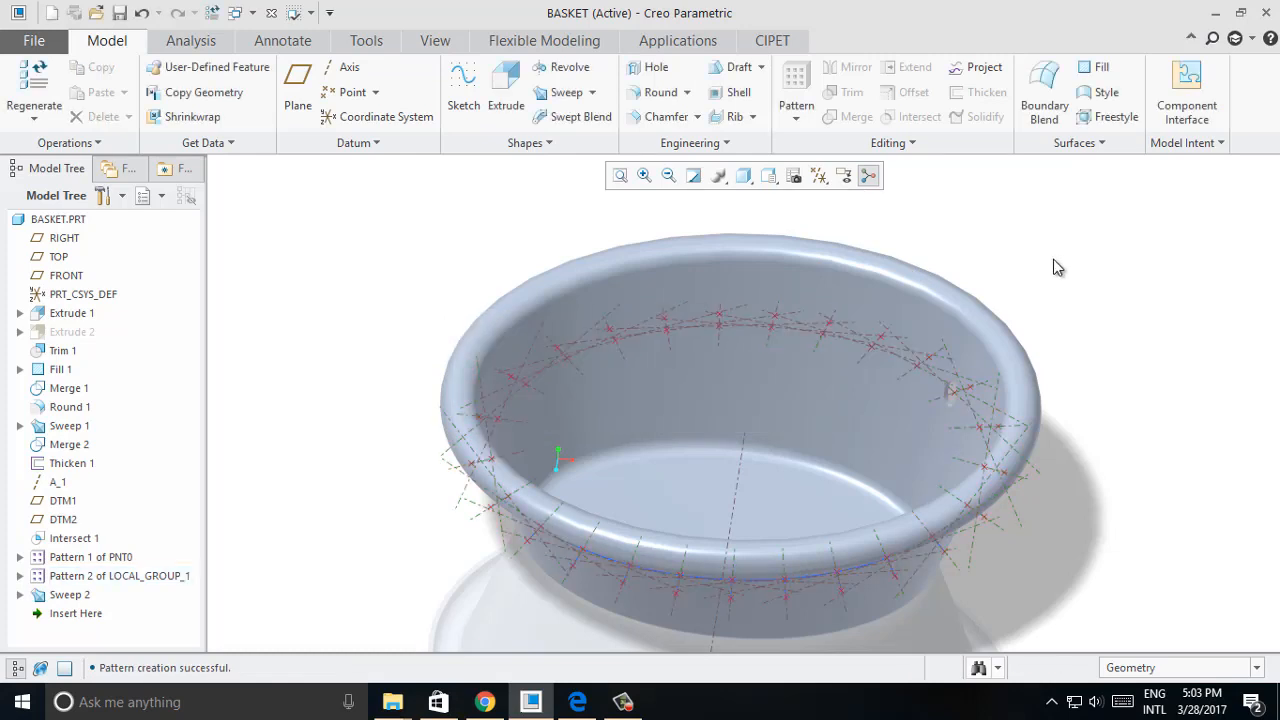
pyautogui.scroll(-2, 1079, 383)
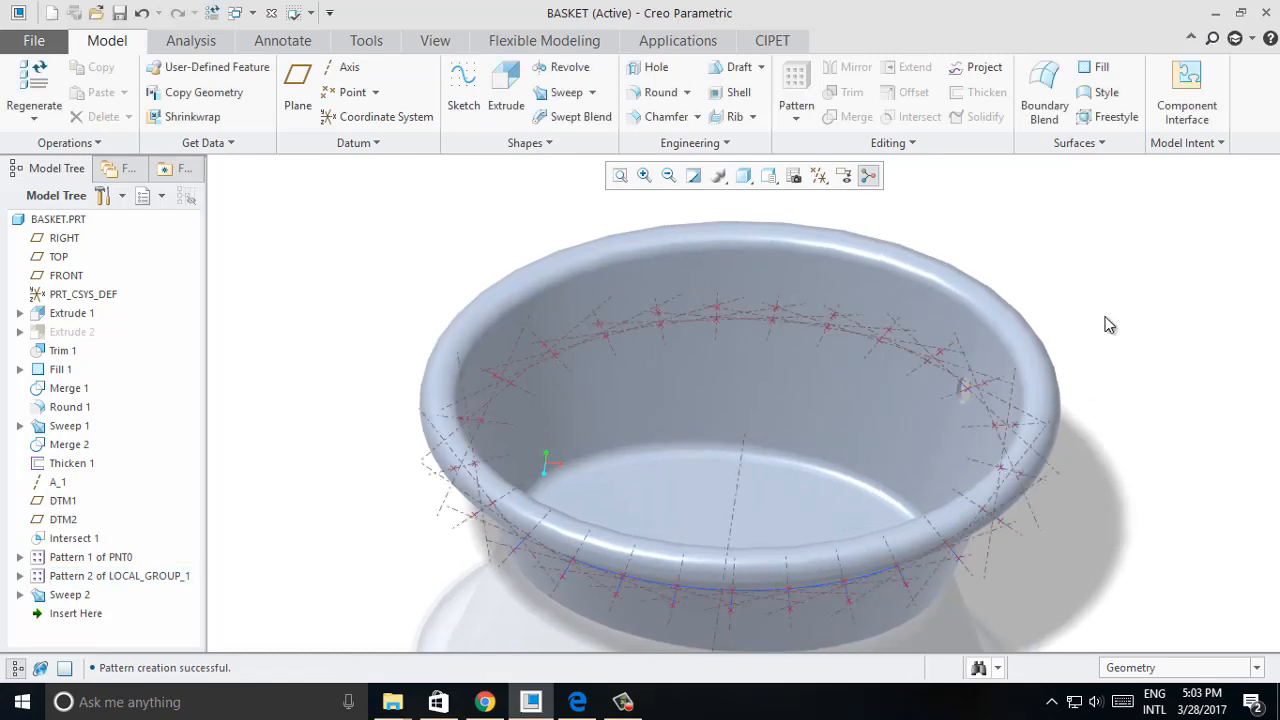
# Pattern the Sweep 2 cut around the basket wall to follow the patterned datum groups.
pyautogui.click(62, 595)
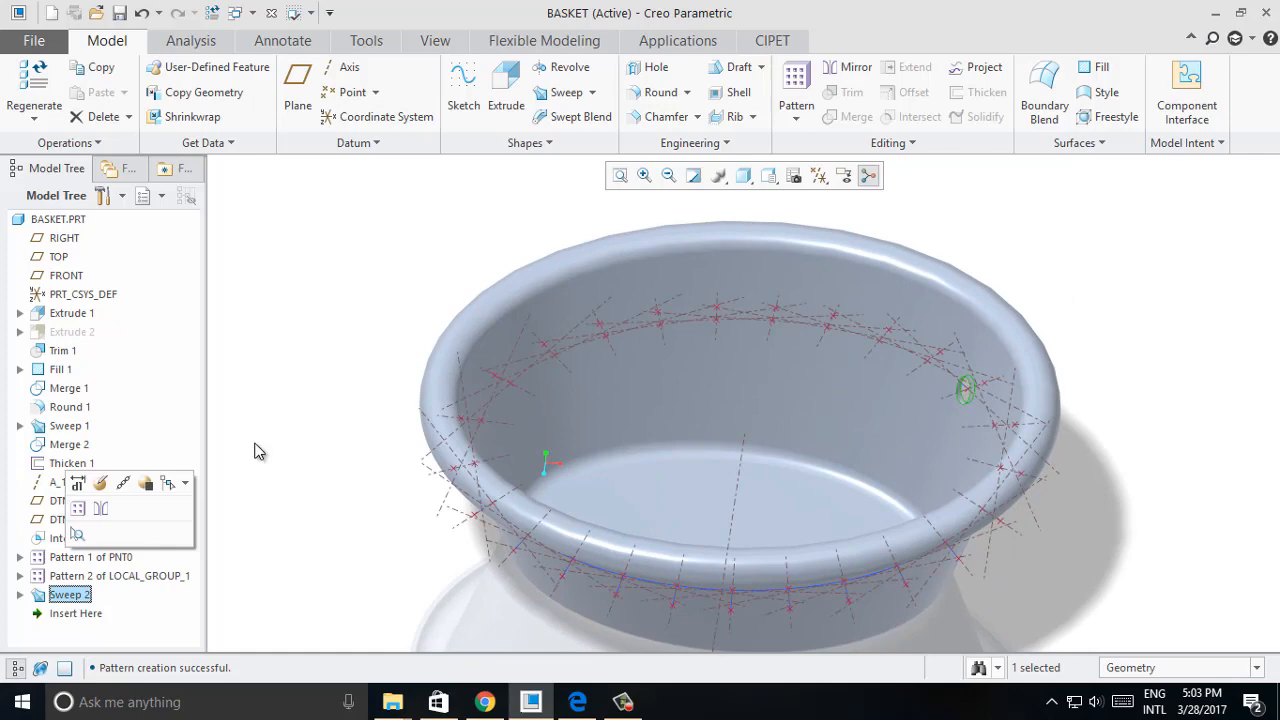
pyautogui.click(796, 80)
pyautogui.click(774, 94)
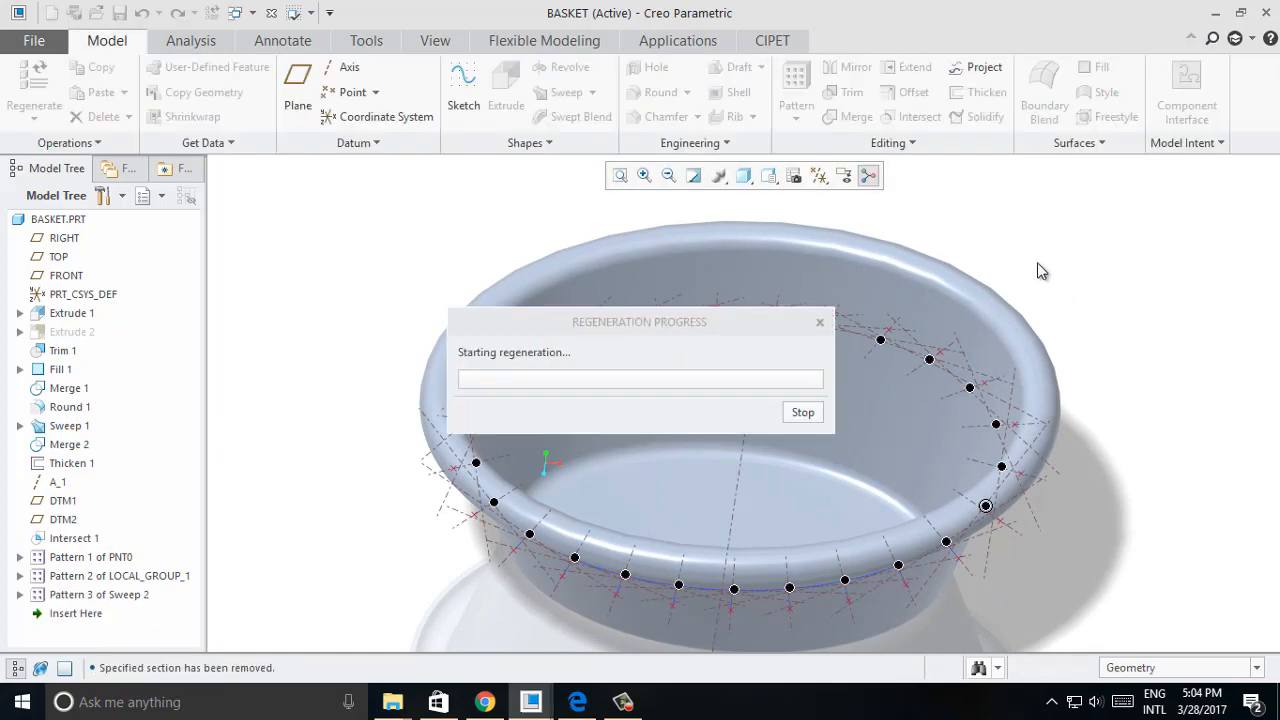
pyautogui.scroll(3, 1050, 264)
pyautogui.moveTo(1050, 264); pyautogui.dragTo(1020, 435, button='middle')
pyautogui.scroll(-4, 1050, 263)
pyautogui.moveTo(1032, 160); pyautogui.dragTo(600, 470, button='middle')
# Edit the dimensions of the first sweep in Pattern 3 and set the elliptical hole's height to 25 mm.
pyautogui.click(20, 595)
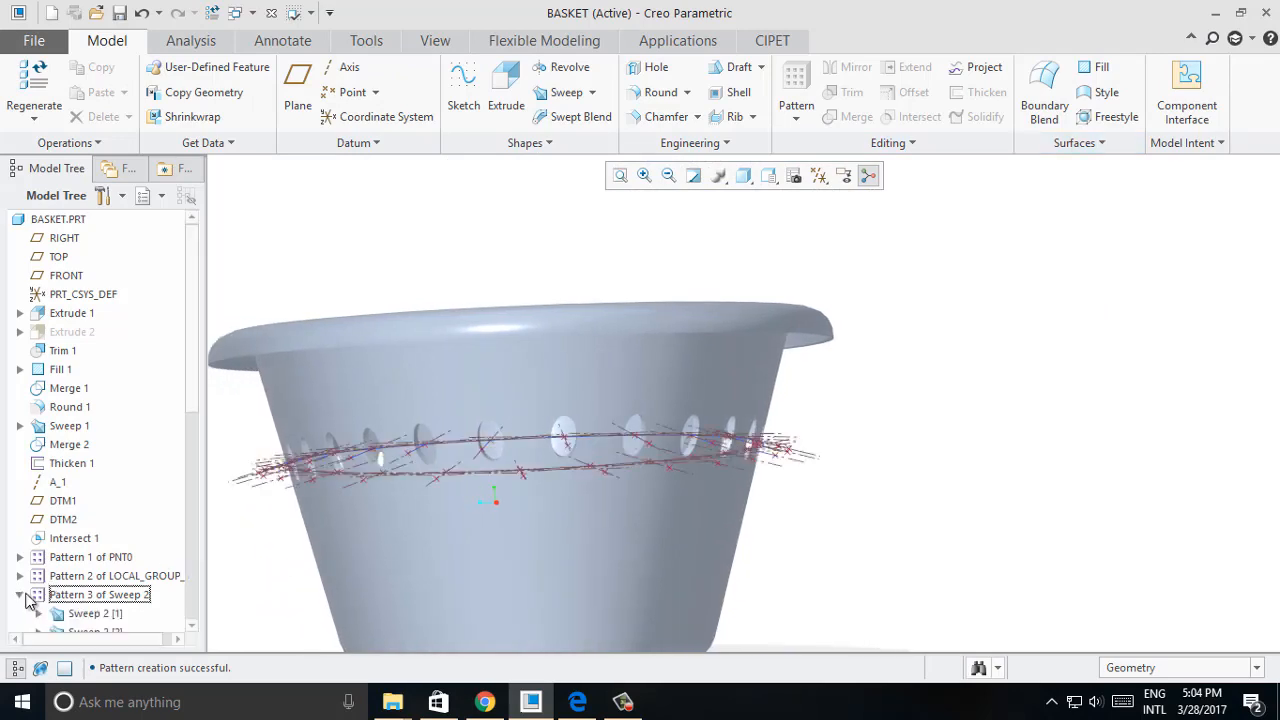
pyautogui.click(93, 614)
pyautogui.click(103, 531)
pyautogui.scroll(3, 458, 447)
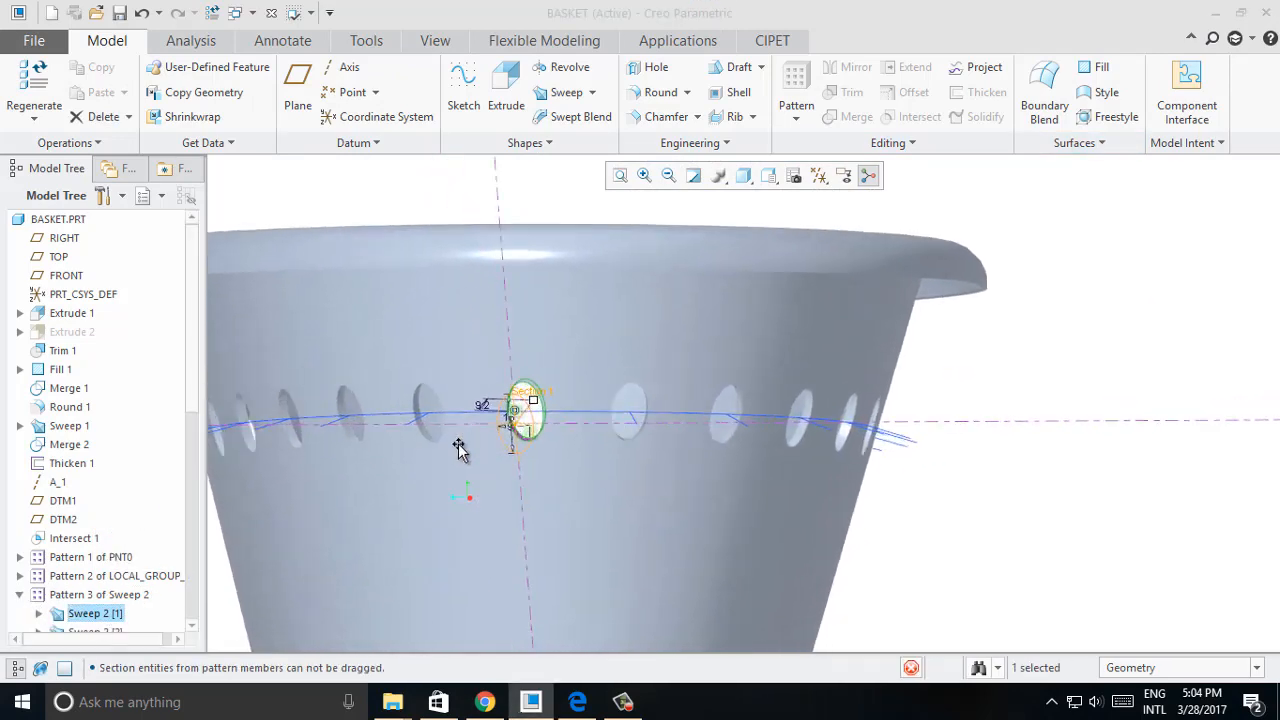
pyautogui.scroll(5, 458, 447)
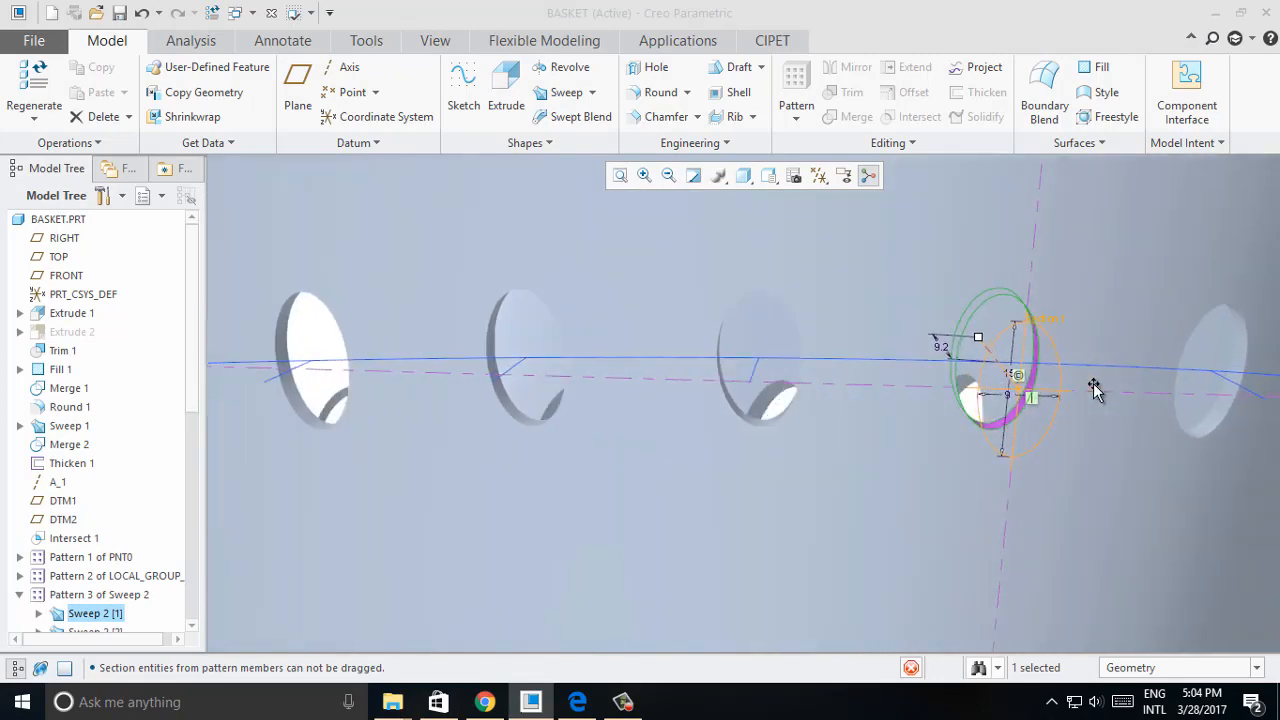
pyautogui.scroll(-1, 1093, 388)
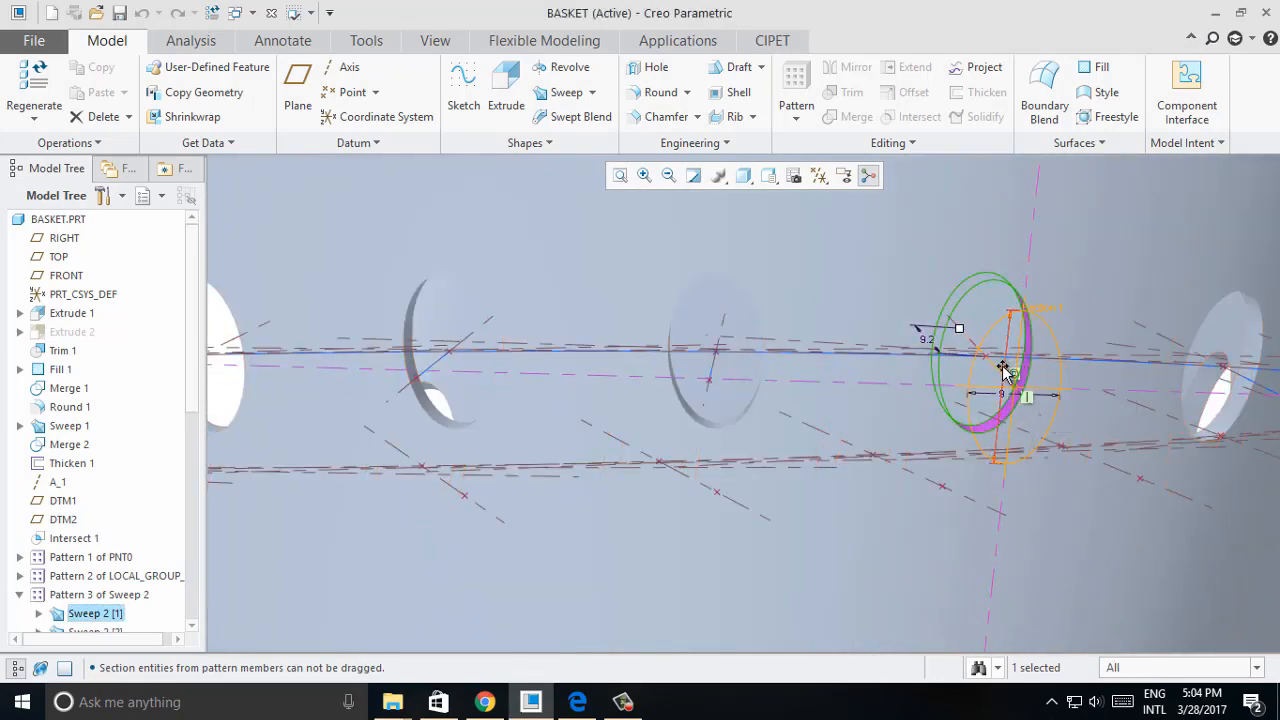
pyautogui.doubleClick(1007, 368)
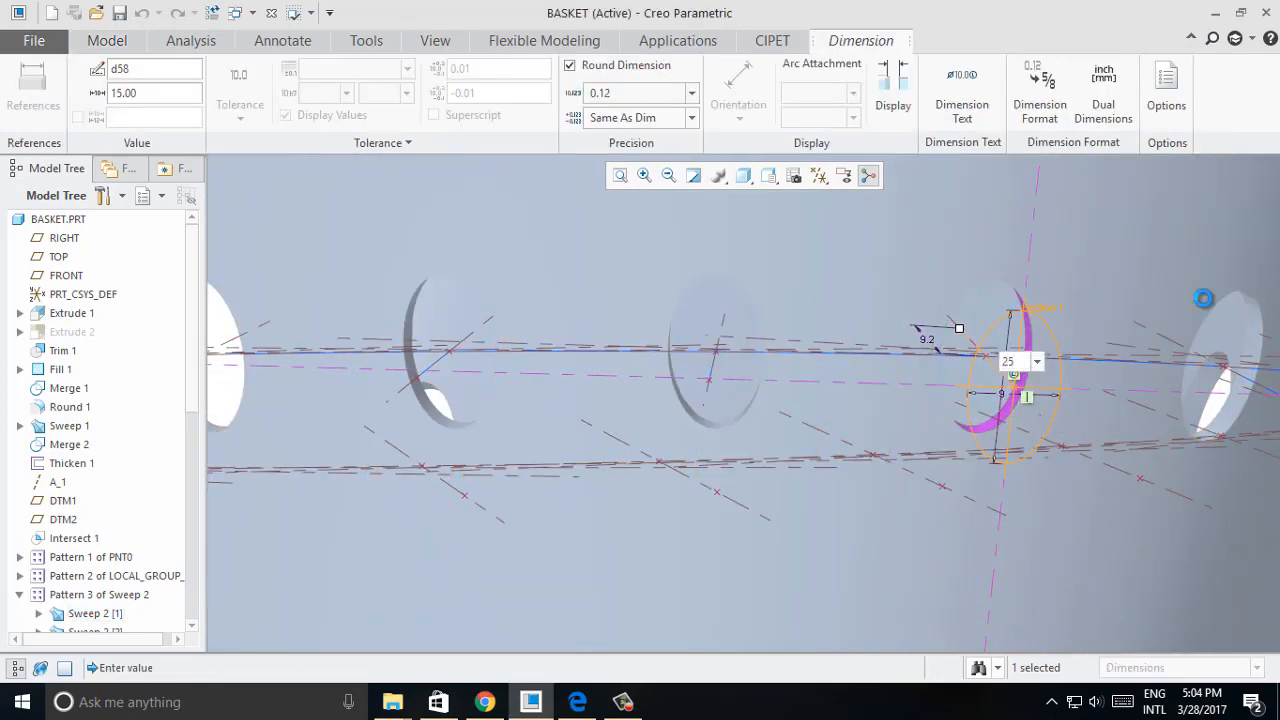
# Set the elliptical hole's width to 12 mm and regenerate the part.
pyautogui.moveTo(978, 370); pyautogui.dragTo(478, 372, button='middle')
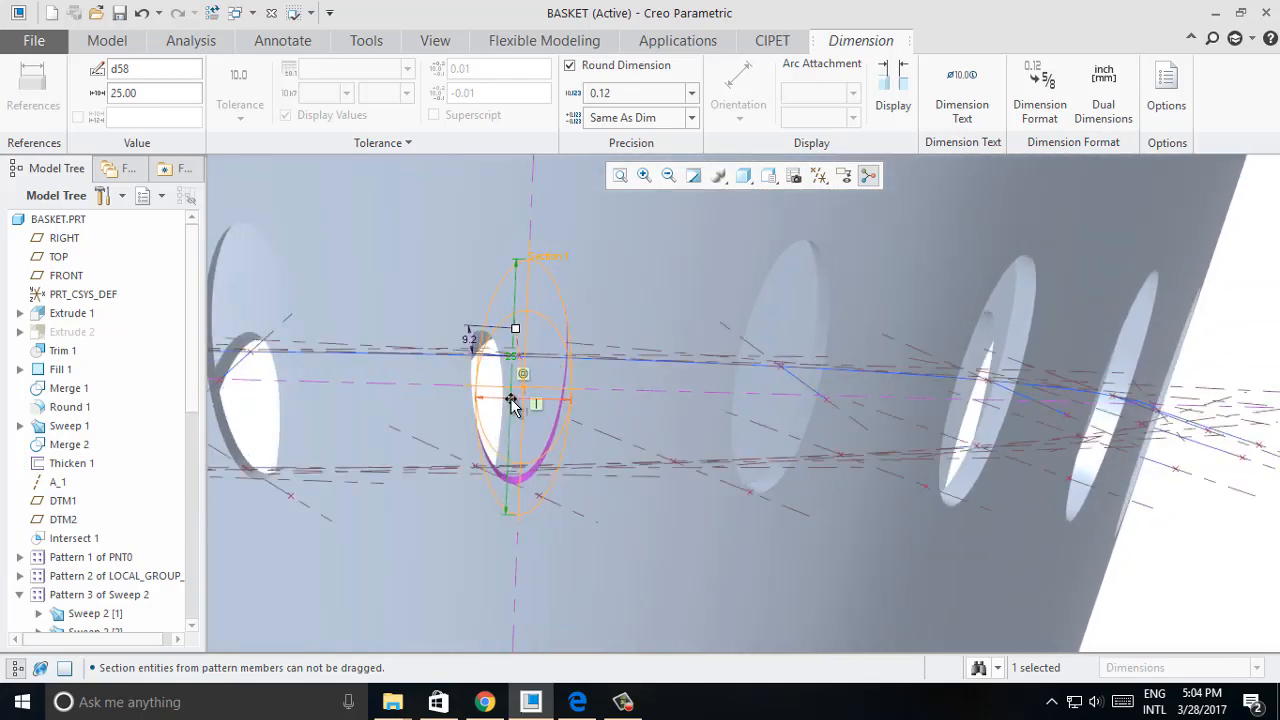
pyautogui.doubleClick(512, 396)
pyautogui.write('12')
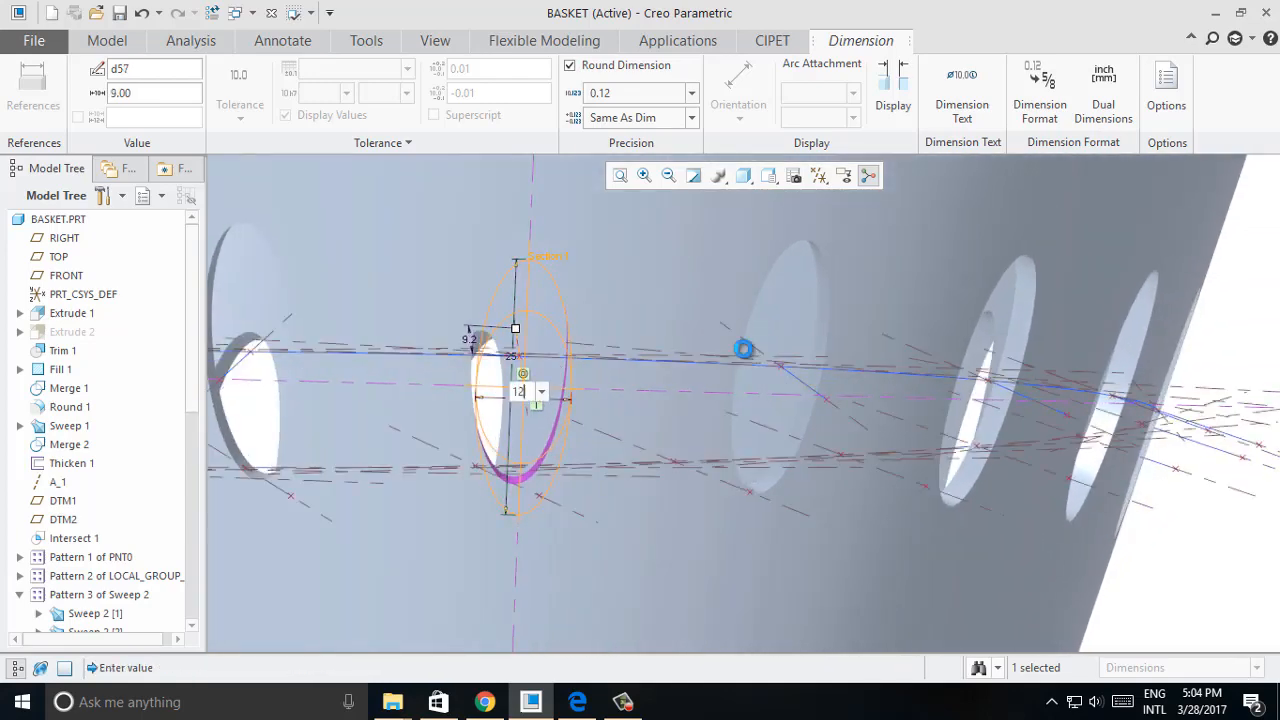
pyautogui.press('Return')
pyautogui.scroll(4, 746, 350)
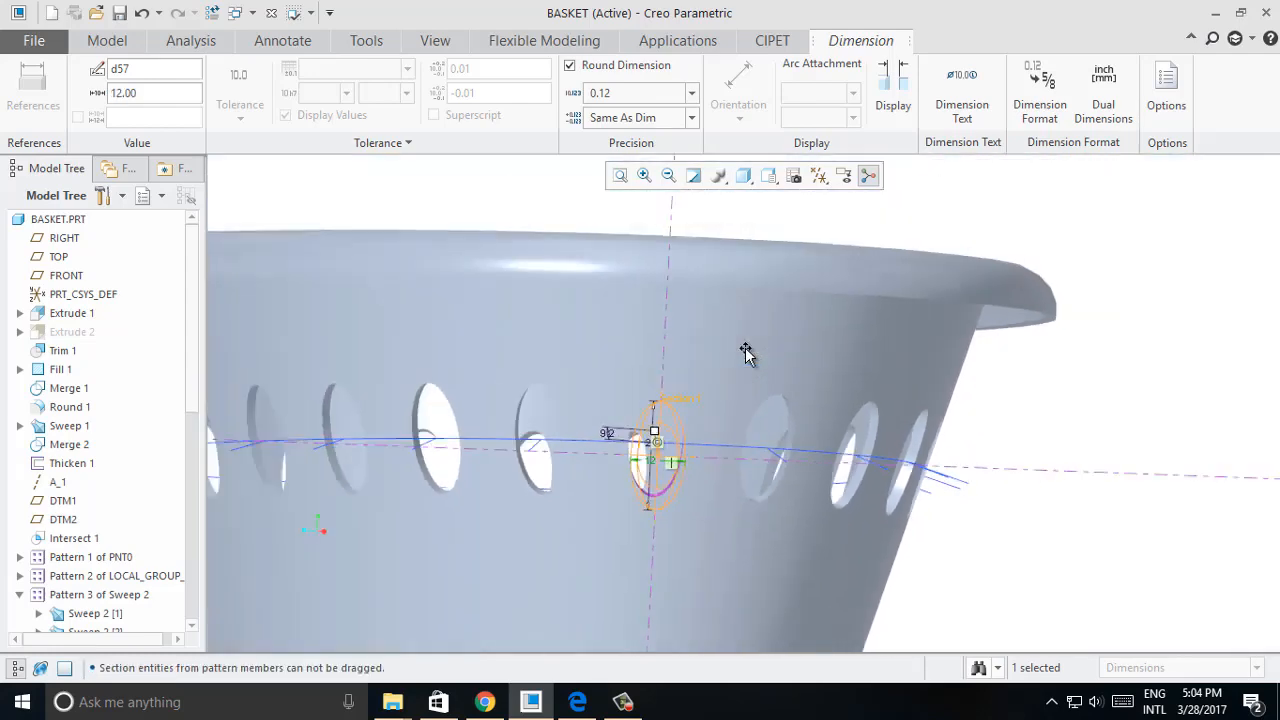
pyautogui.moveTo(746, 350); pyautogui.dragTo(997, 352, button='middle')
pyautogui.click(112, 42)
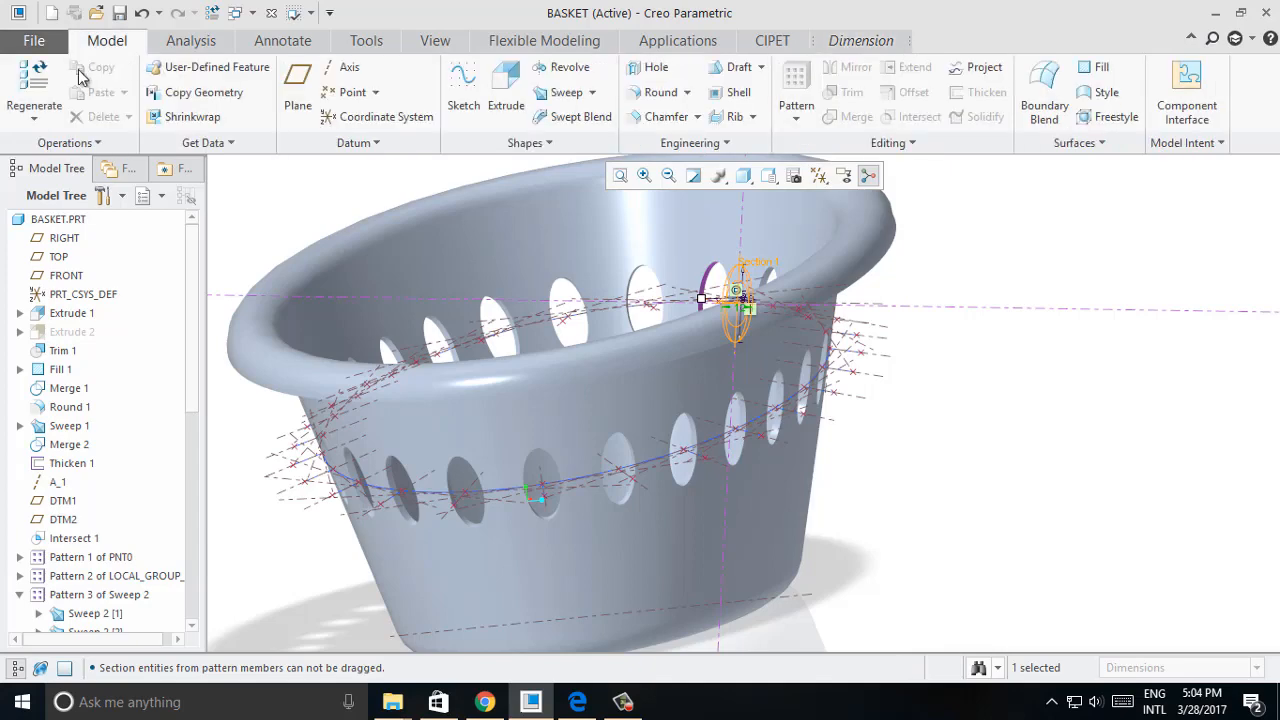
pyautogui.click(34, 85)
pyautogui.click(1023, 354)
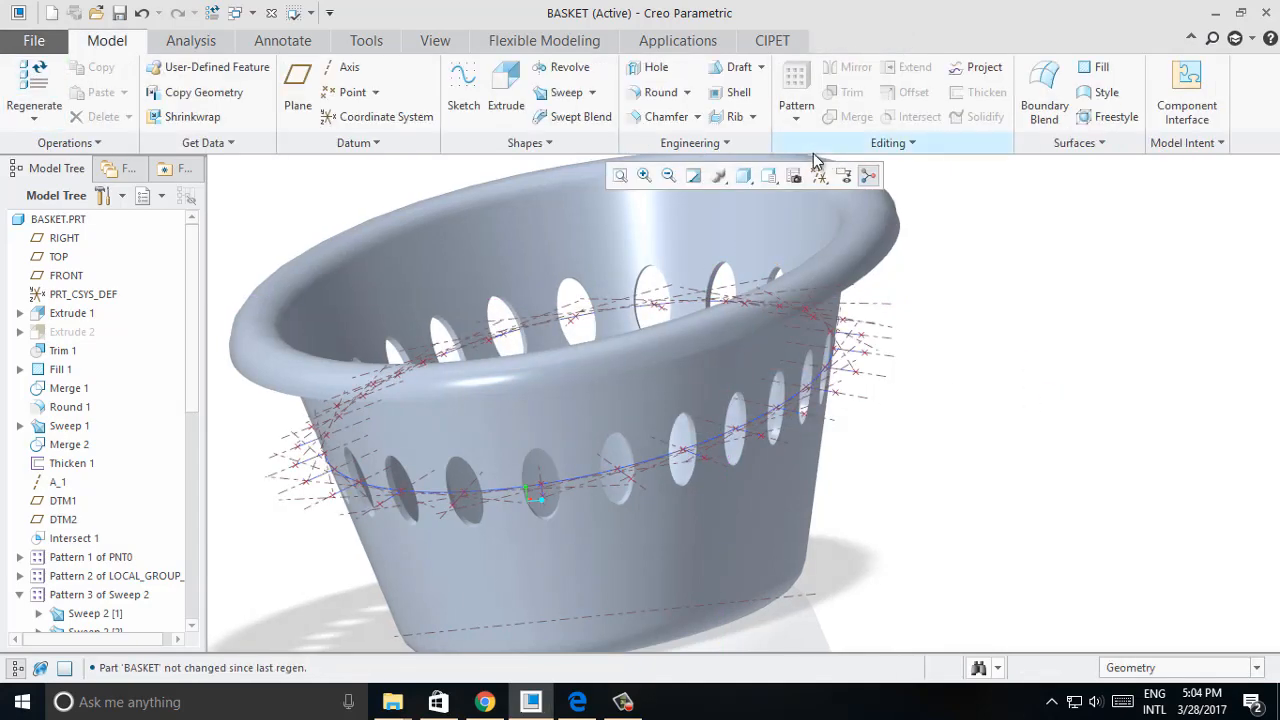
# Hide the datum axes and datum points in the graphics view.
pyautogui.moveTo(963, 379); pyautogui.dragTo(448, 49, button='middle')
pyautogui.click(438, 42)
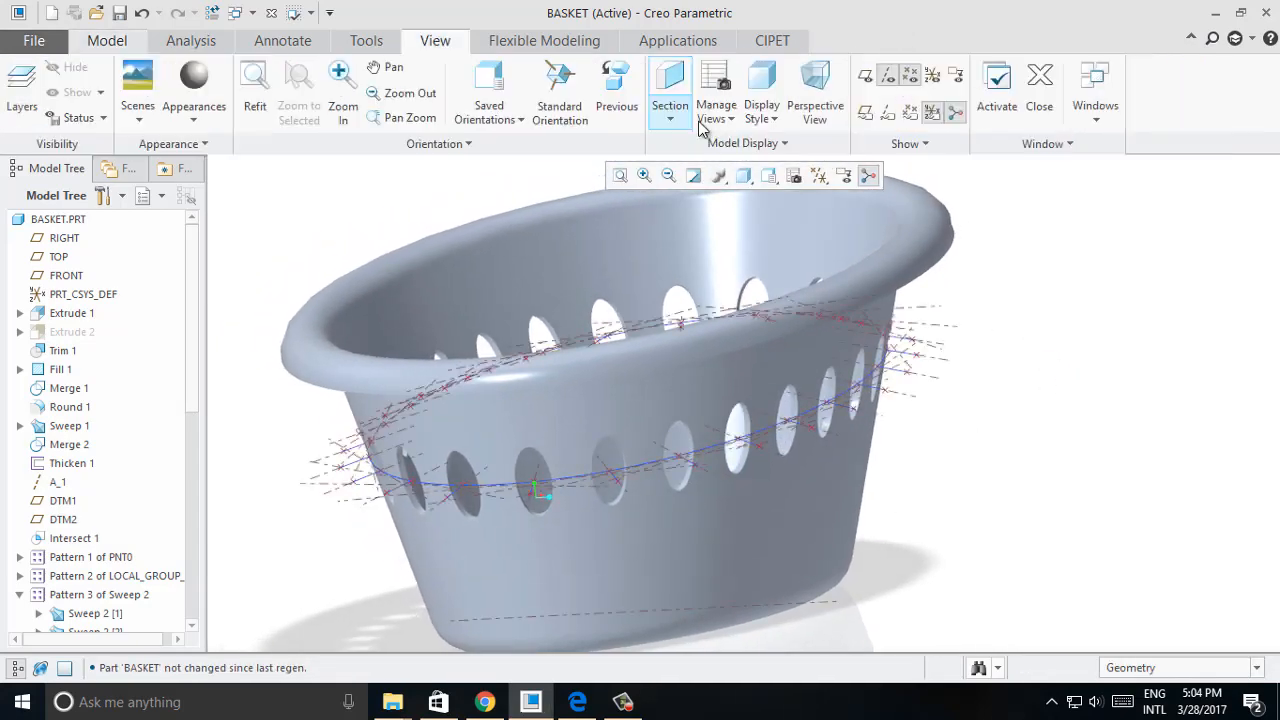
pyautogui.click(820, 177)
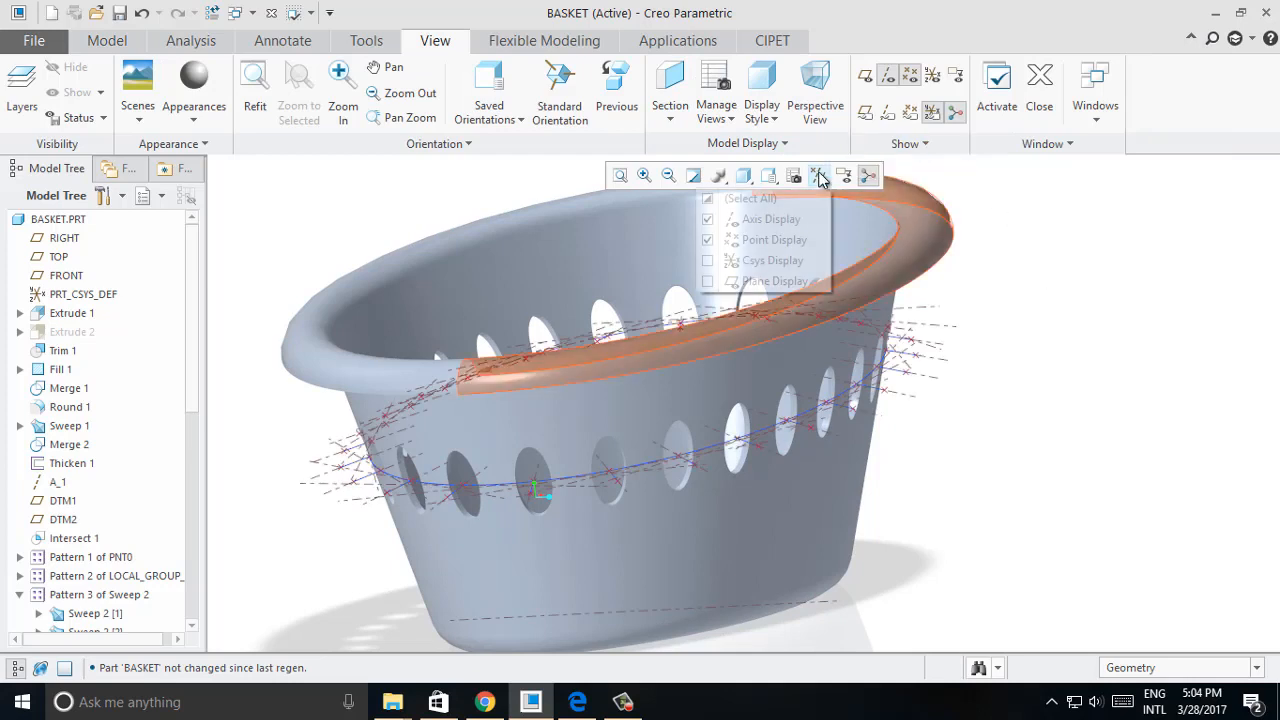
pyautogui.click(748, 219)
pyautogui.click(728, 240)
pyautogui.click(1010, 257)
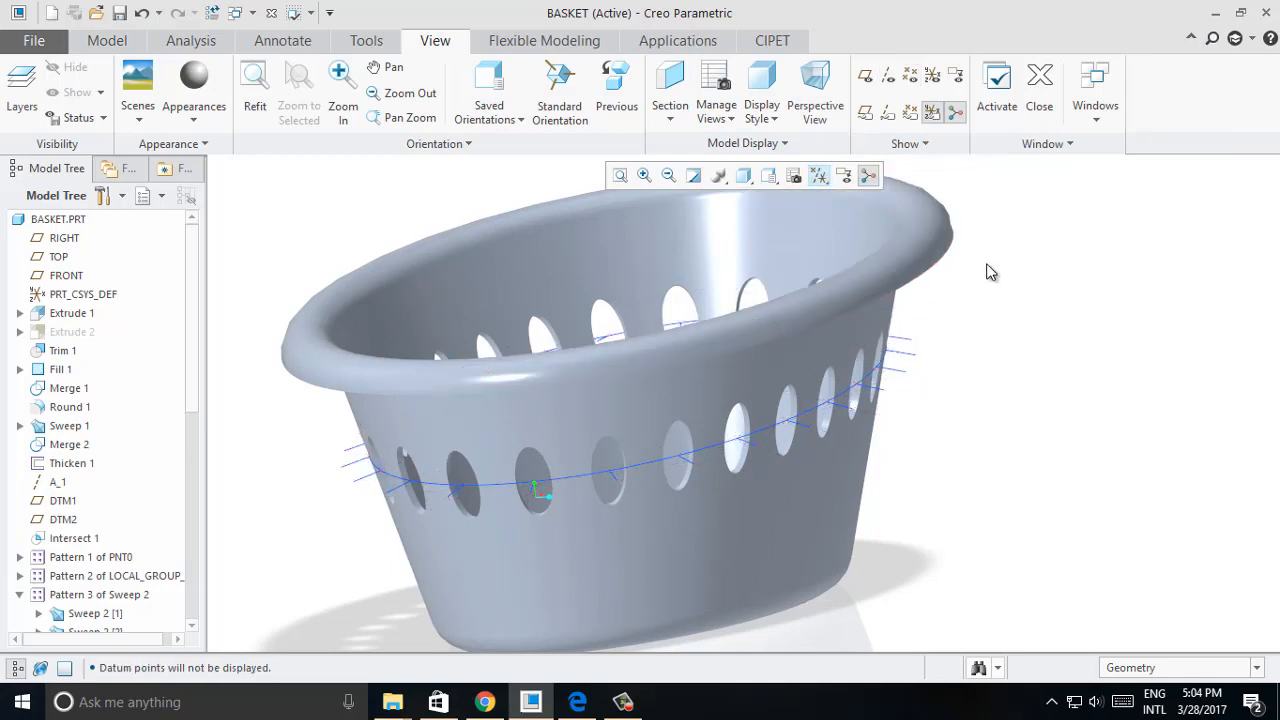
# Collapse the Sweep 2 pattern in the model tree.
pyautogui.moveTo(988, 269); pyautogui.dragTo(905, 292, button='middle')
pyautogui.scroll(2, 374, 480)
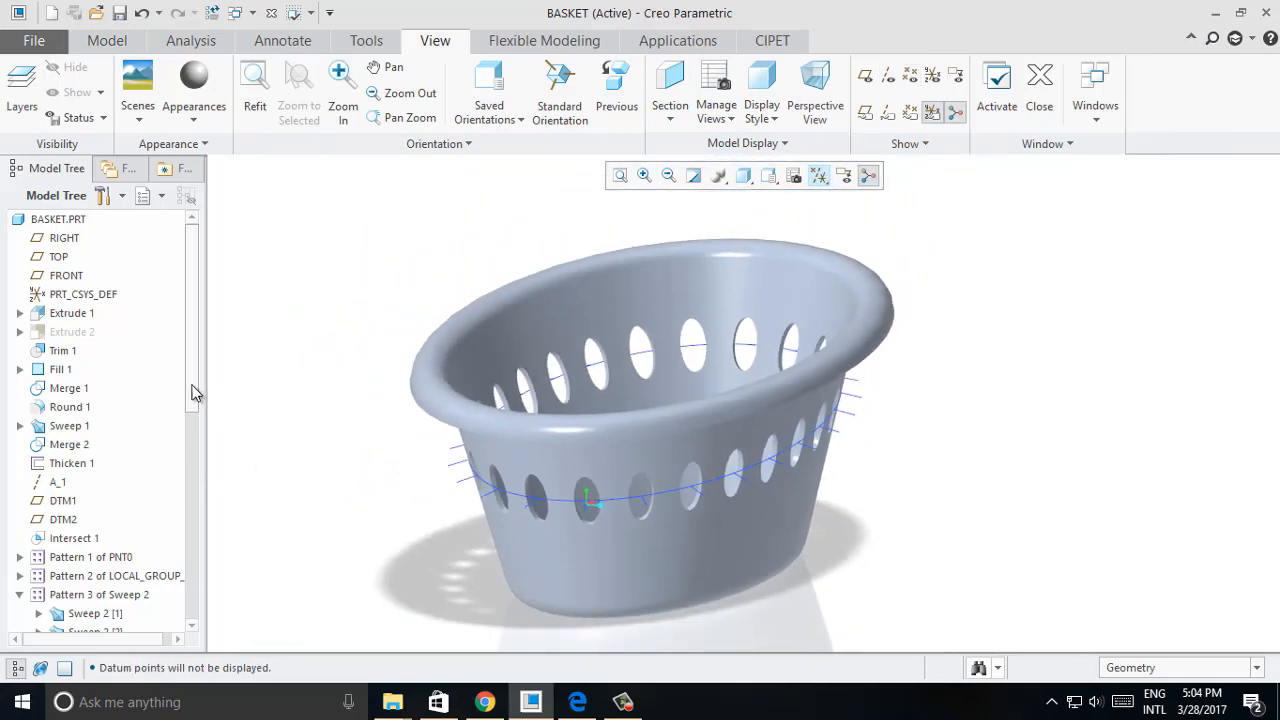
pyautogui.moveTo(195, 392); pyautogui.dragTo(192, 492)
pyautogui.click(20, 368)
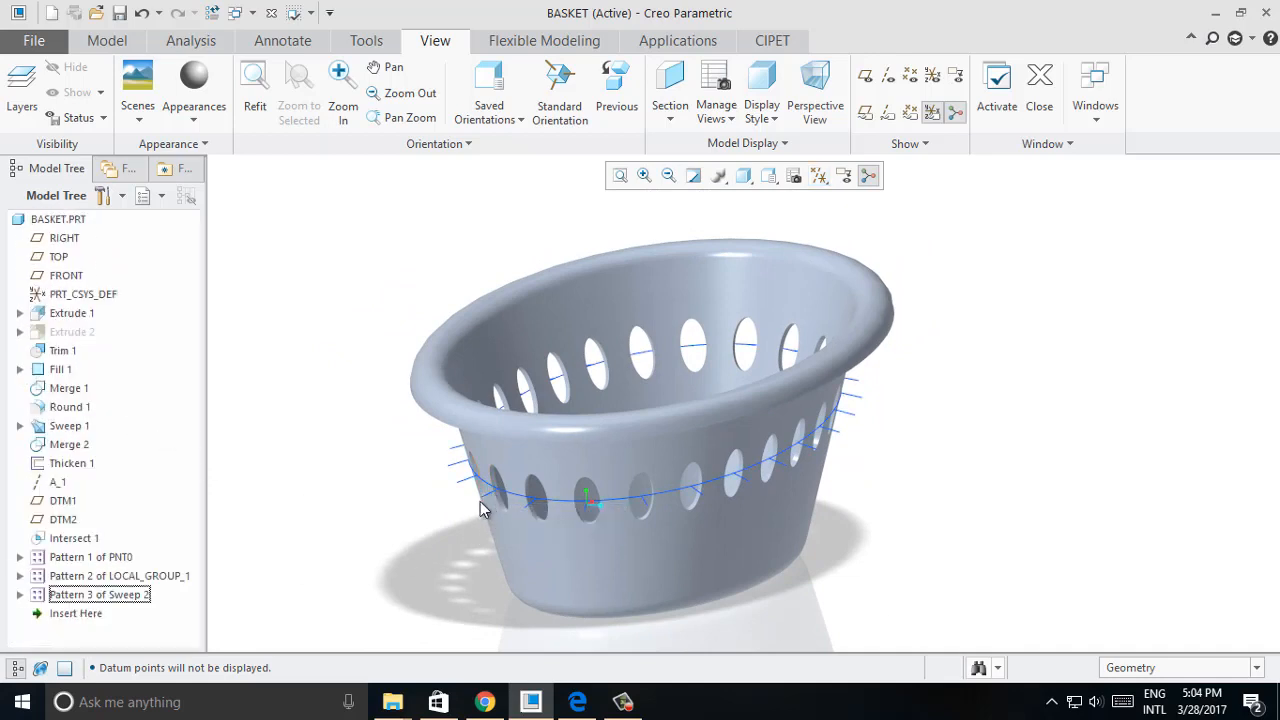
# Hide the Intersect 1 curve and the PNT0 datum point pattern.
pyautogui.click(70, 538)
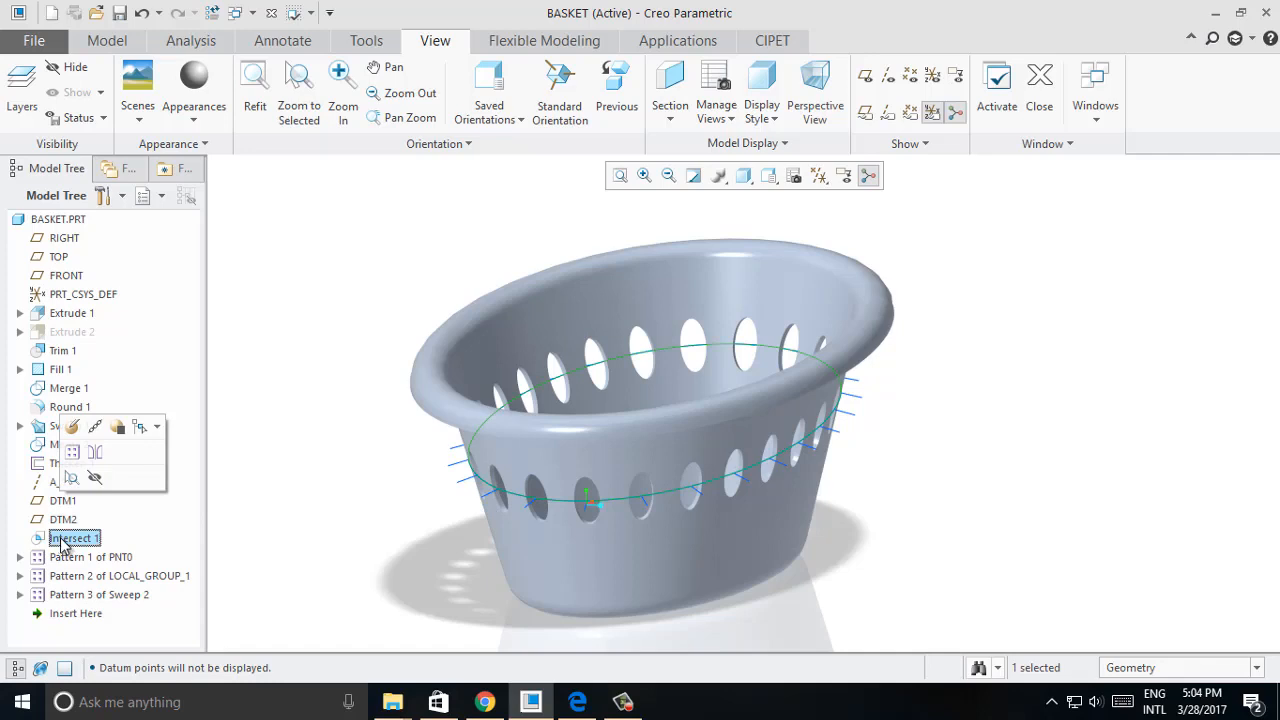
pyautogui.click(95, 477)
pyautogui.click(20, 557)
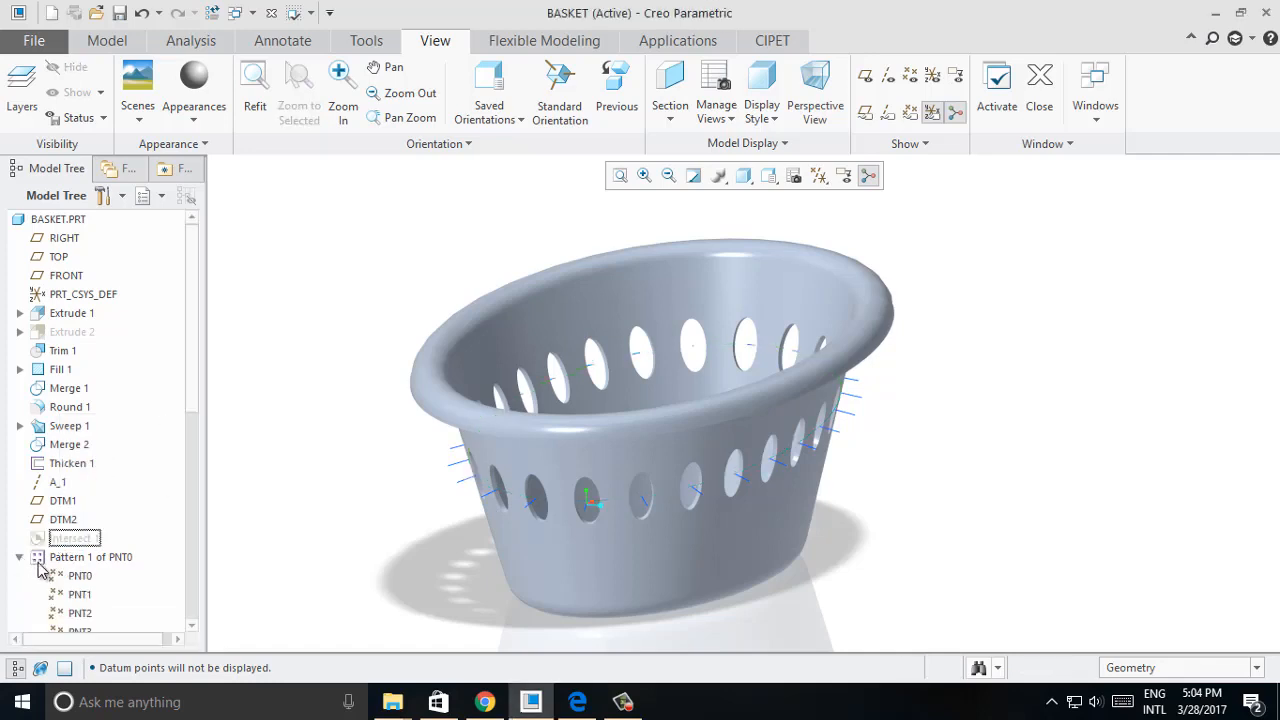
pyautogui.click(79, 578)
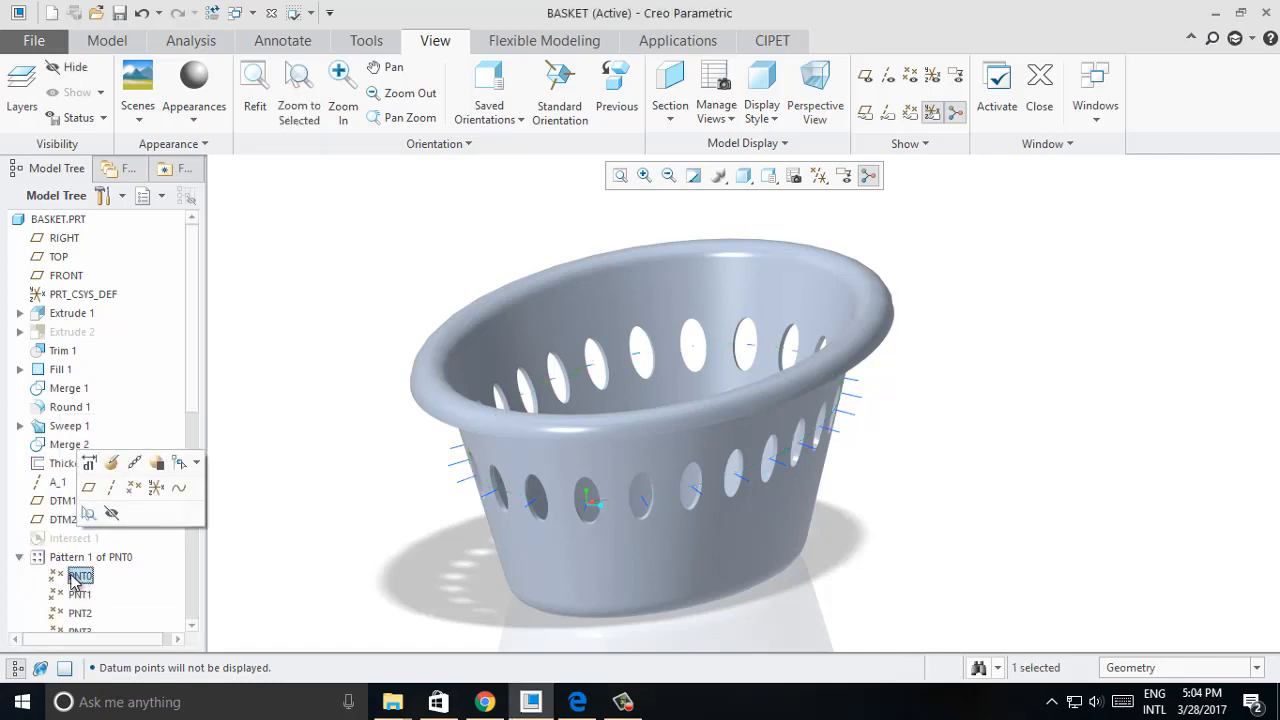
pyautogui.click(20, 557)
pyautogui.click(92, 562)
pyautogui.click(121, 499)
# Hide Pattern 2 of LOCAL_GROUP_1 so its construction curves are not displayed on the basket.
pyautogui.click(20, 576)
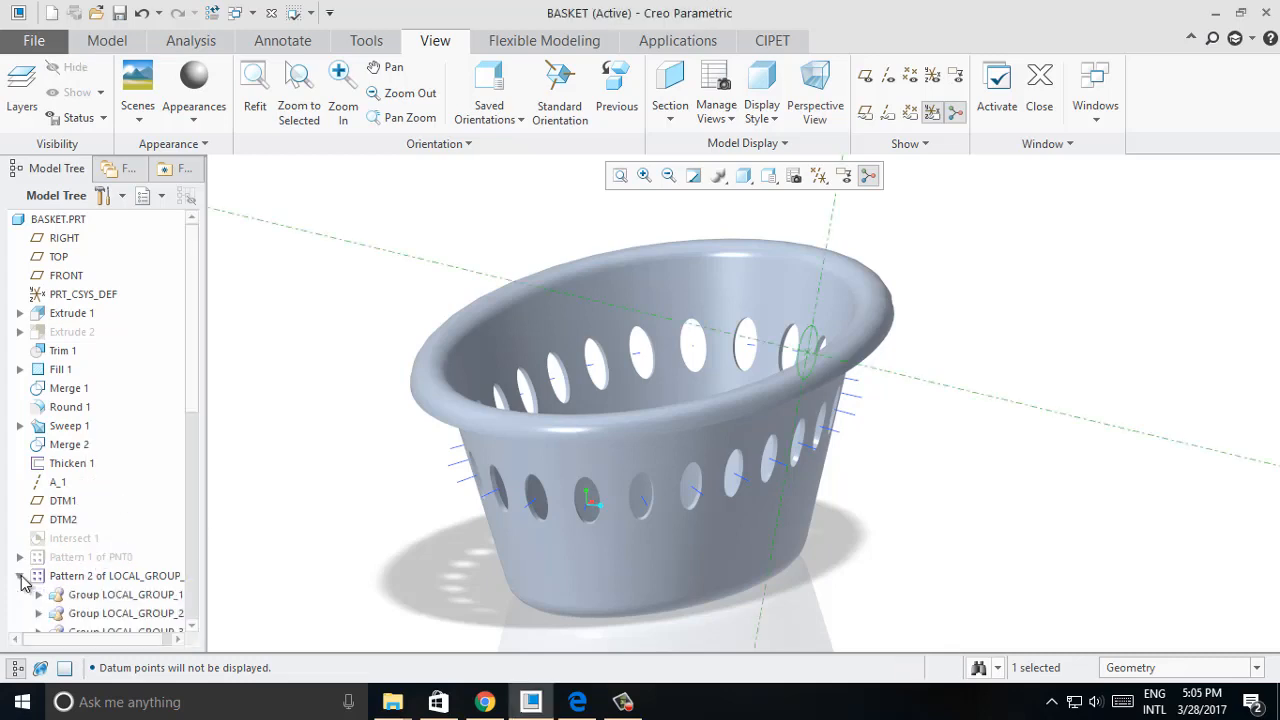
pyautogui.click(110, 578)
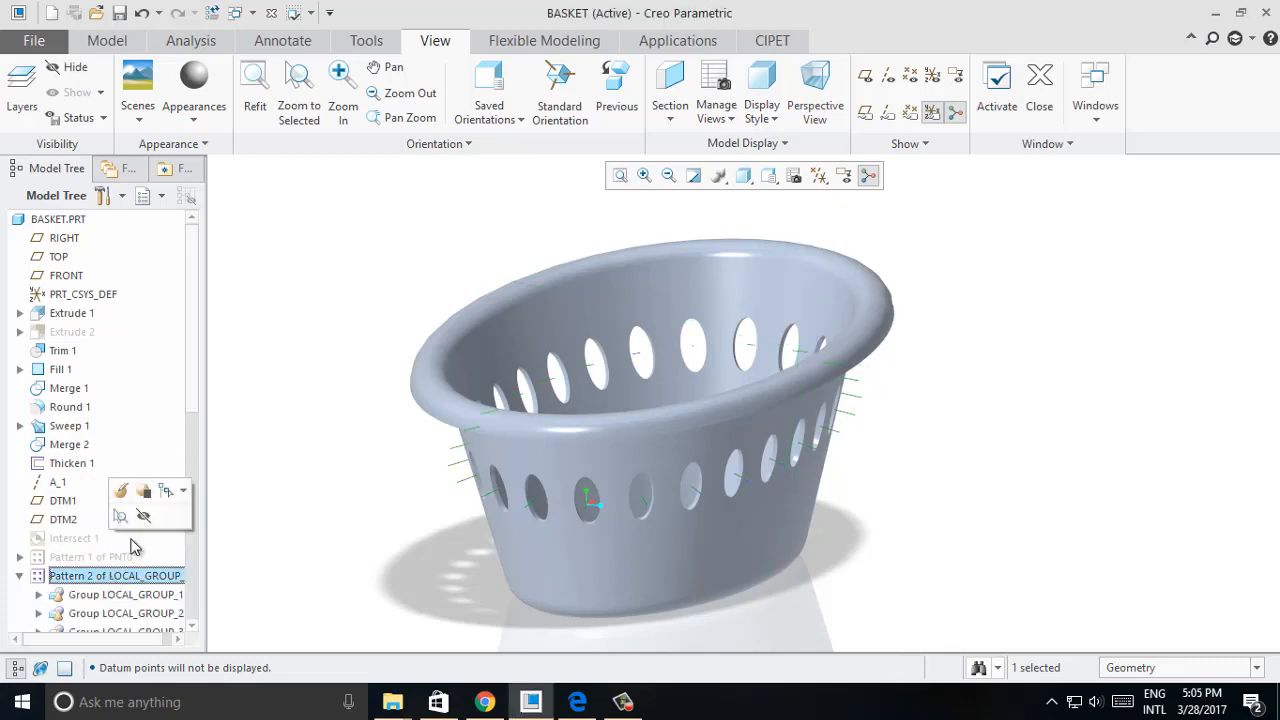
pyautogui.click(142, 493)
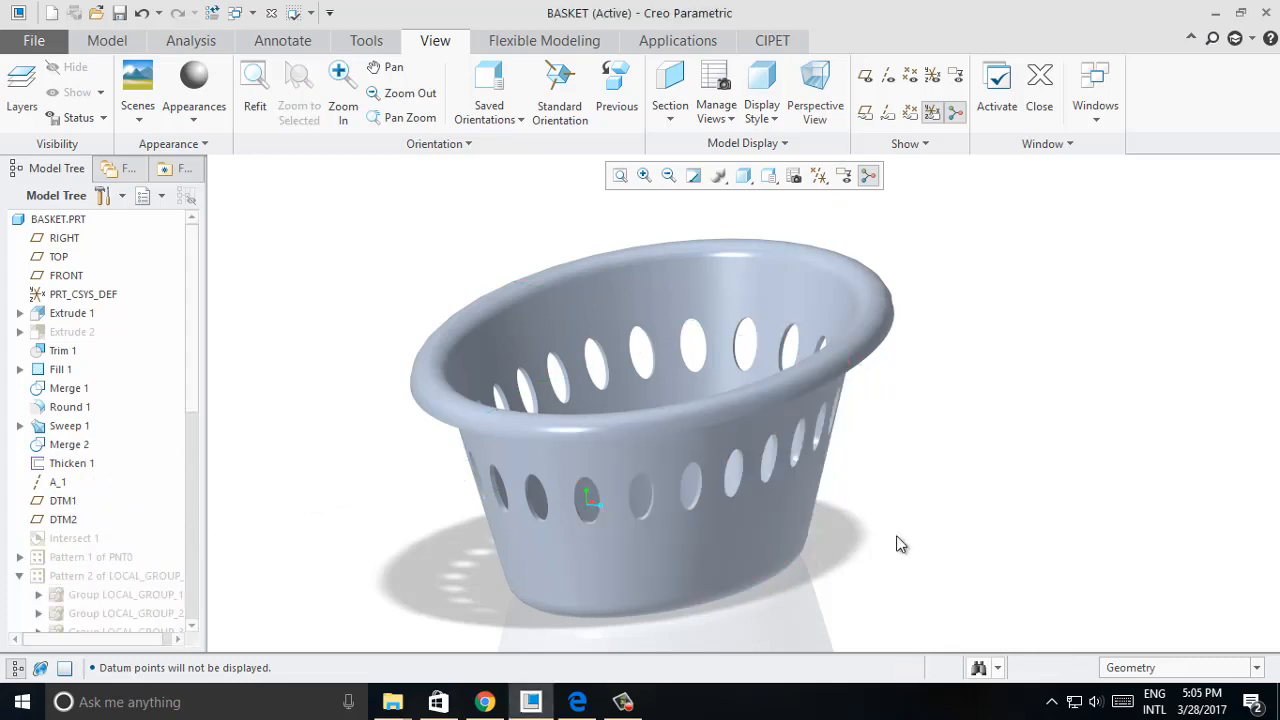
pyautogui.moveTo(897, 536); pyautogui.dragTo(928, 540, button='middle')
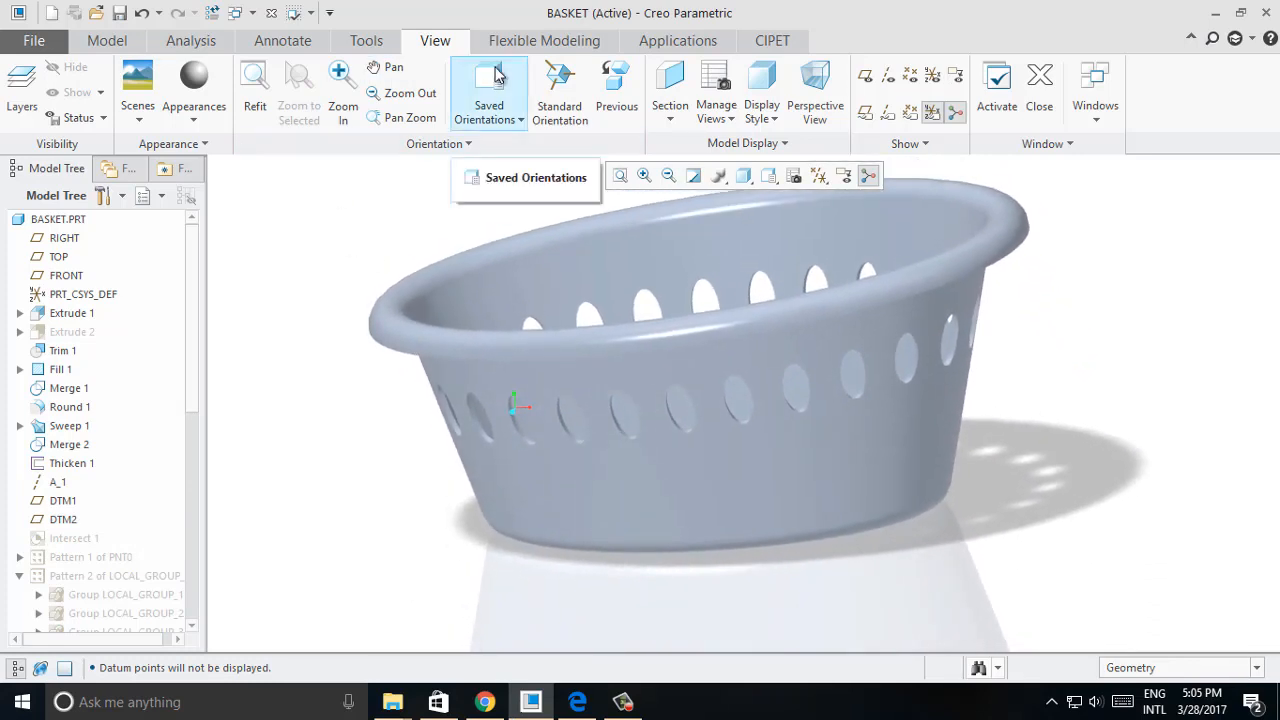
pyautogui.click(544, 40)
pyautogui.click(756, 118)
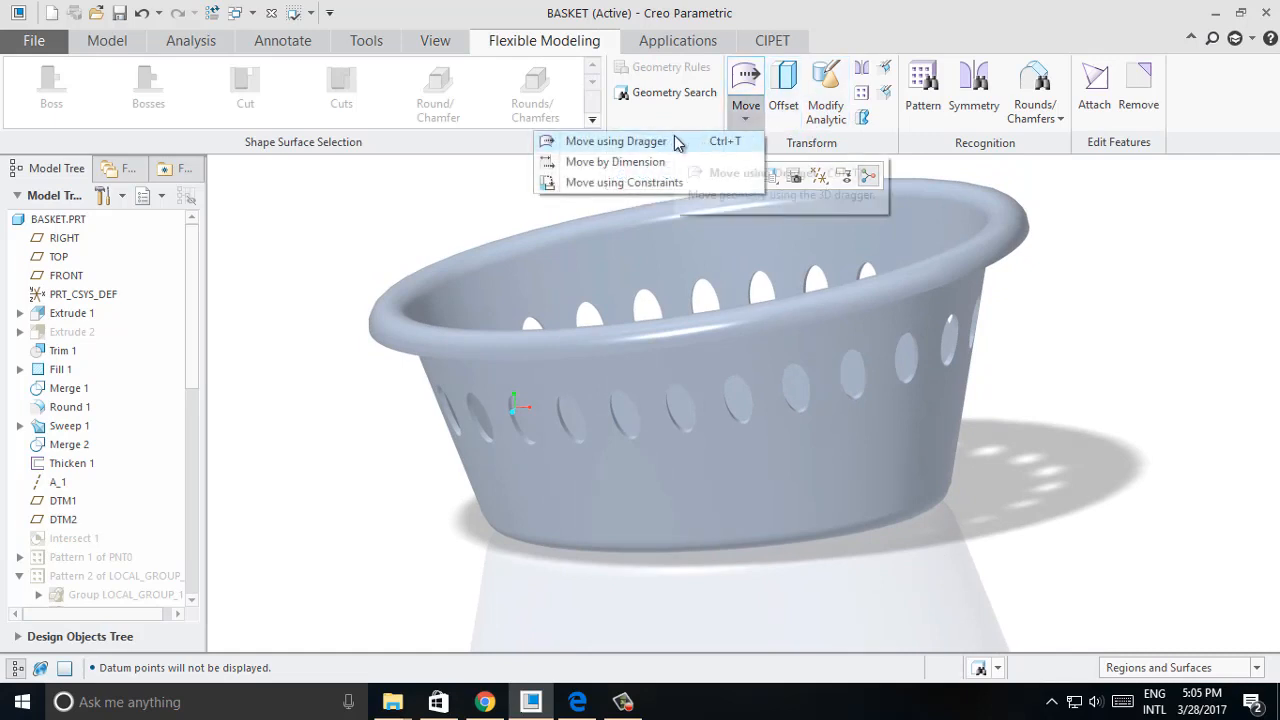
pyautogui.click(668, 141)
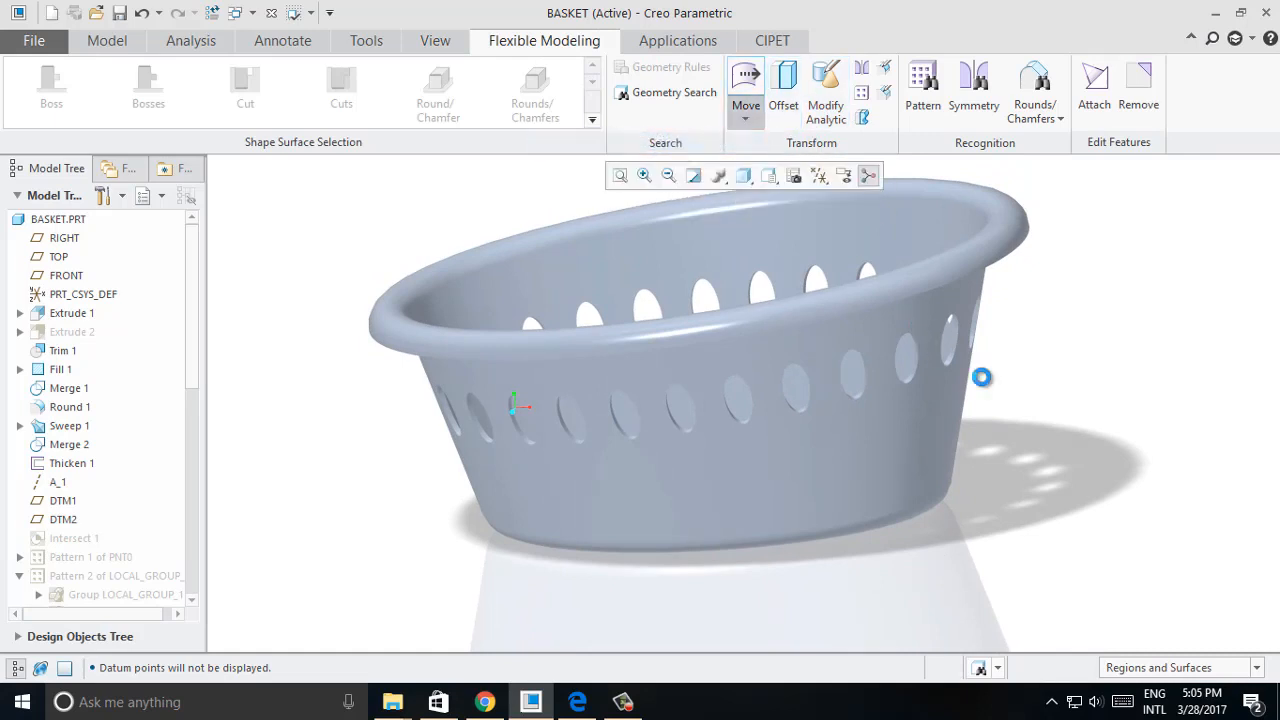
pyautogui.scroll(-8, 983, 386)
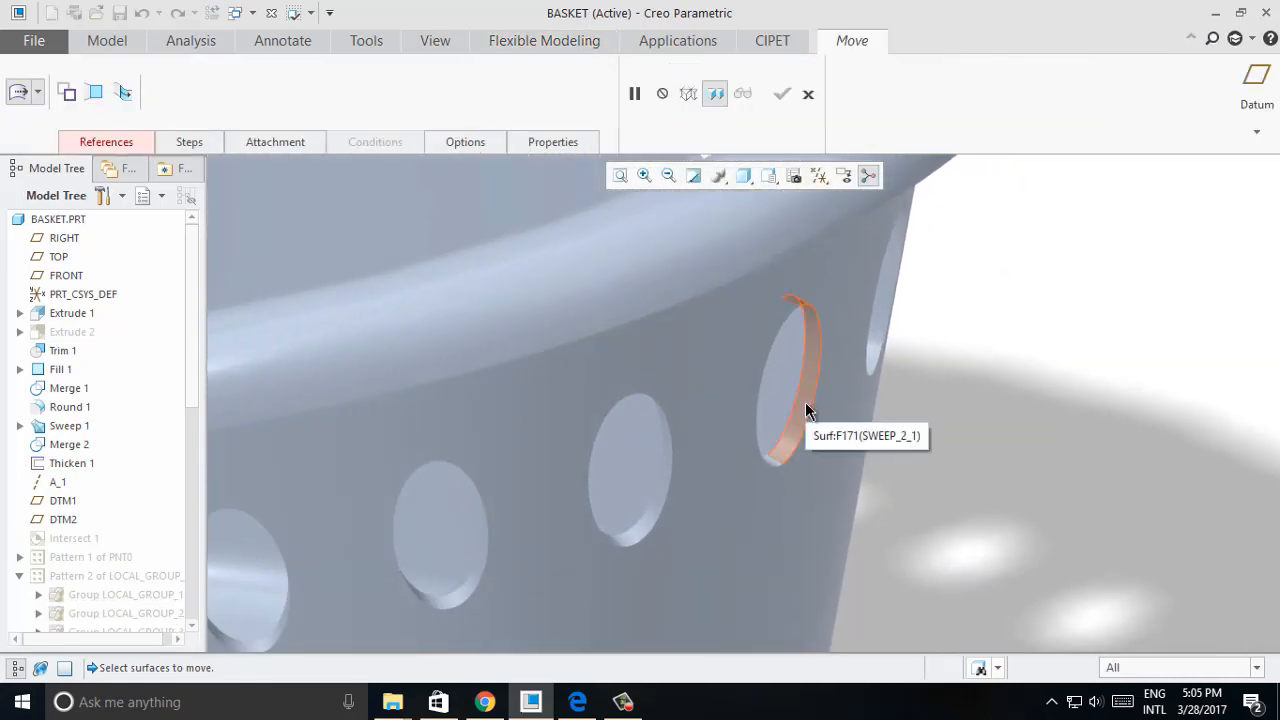
pyautogui.scroll(3, 808, 410)
pyautogui.click(808, 93)
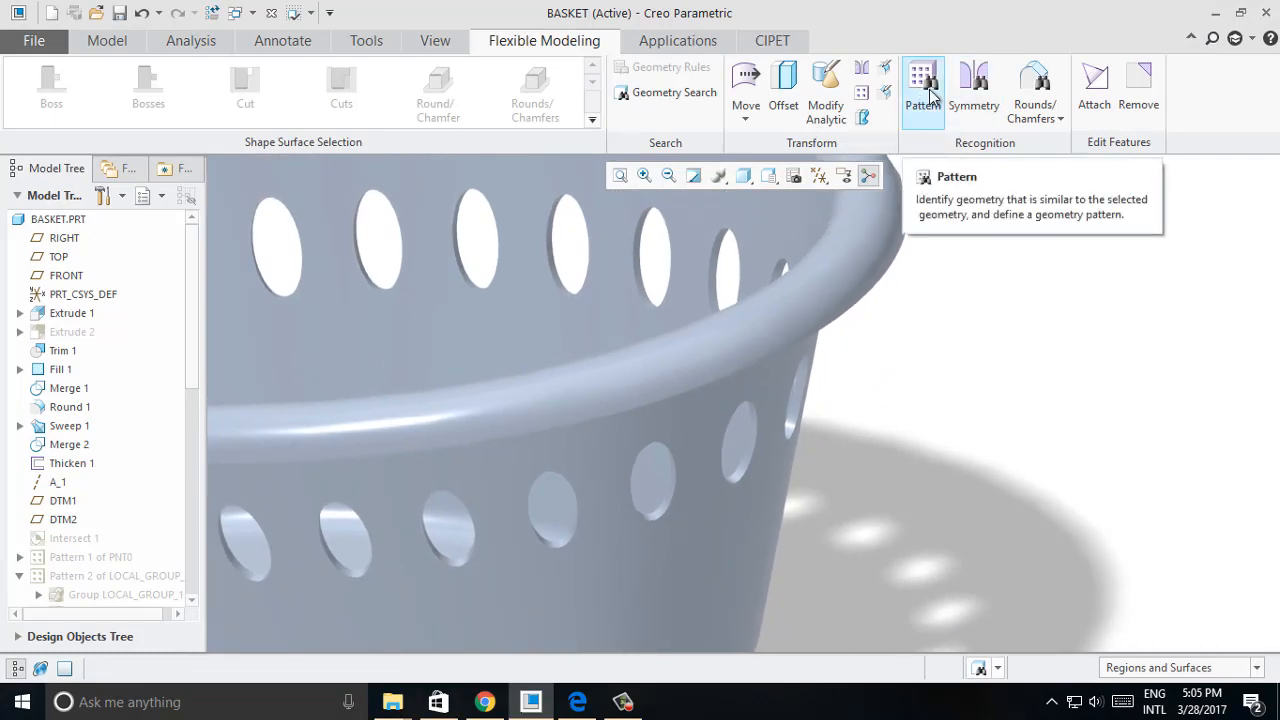
# Create a Pattern Recognition feature using an elliptical hole's inner surface as leader, with identical spatial instances.
pyautogui.click(924, 90)
pyautogui.moveTo(846, 300); pyautogui.dragTo(760, 300, button='middle')
pyautogui.click(110, 142)
pyautogui.click(145, 208)
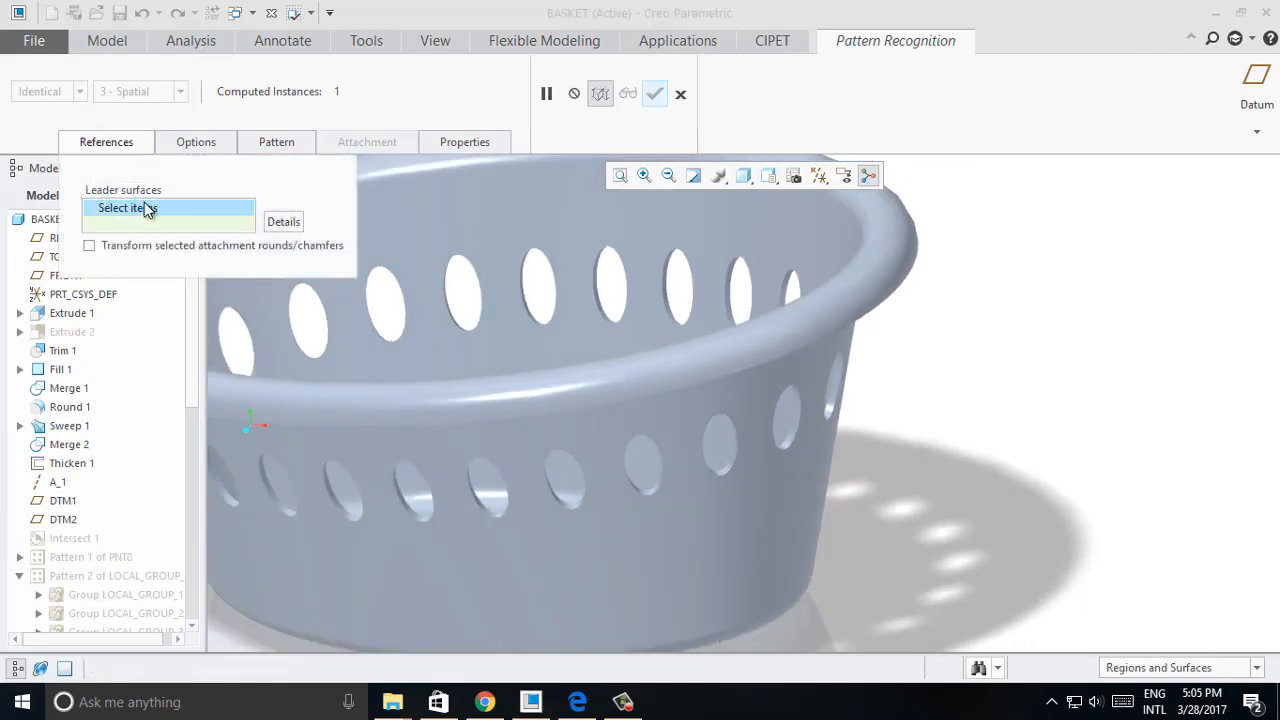
pyautogui.click(797, 437)
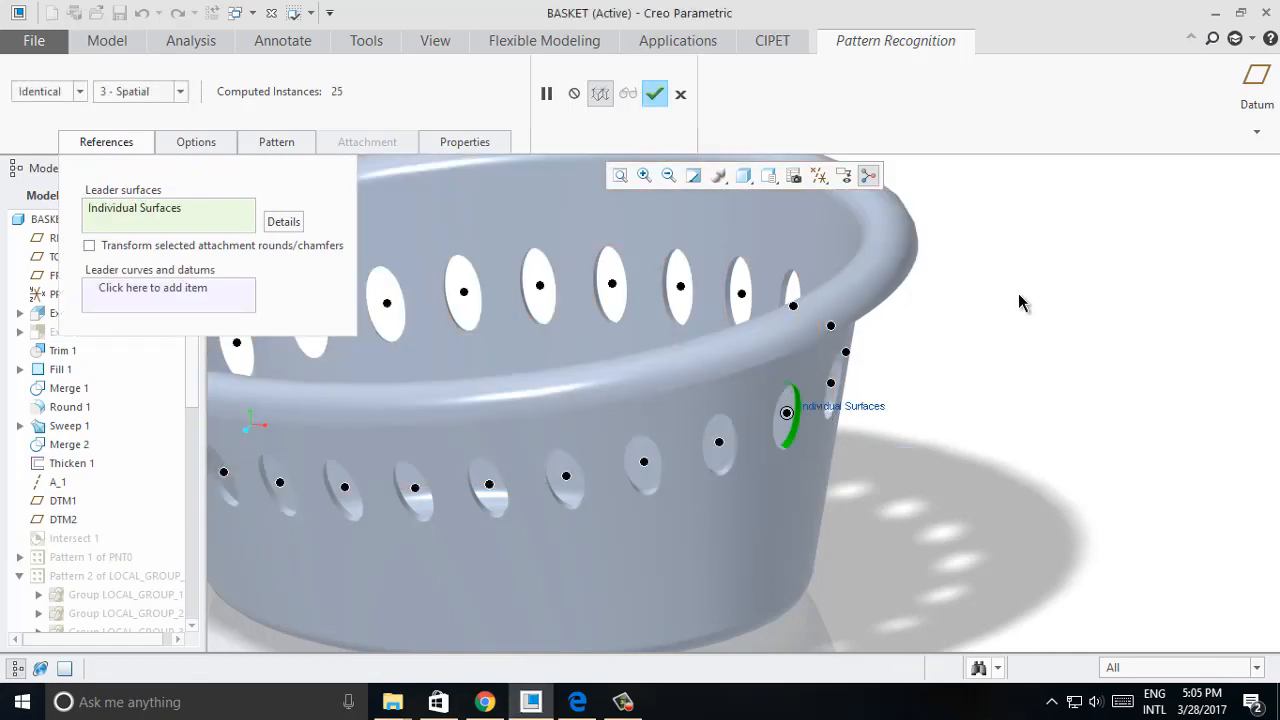
pyautogui.scroll(3, 1018, 295)
pyautogui.moveTo(1018, 296); pyautogui.dragTo(778, 466, button='middle')
pyautogui.click(656, 96)
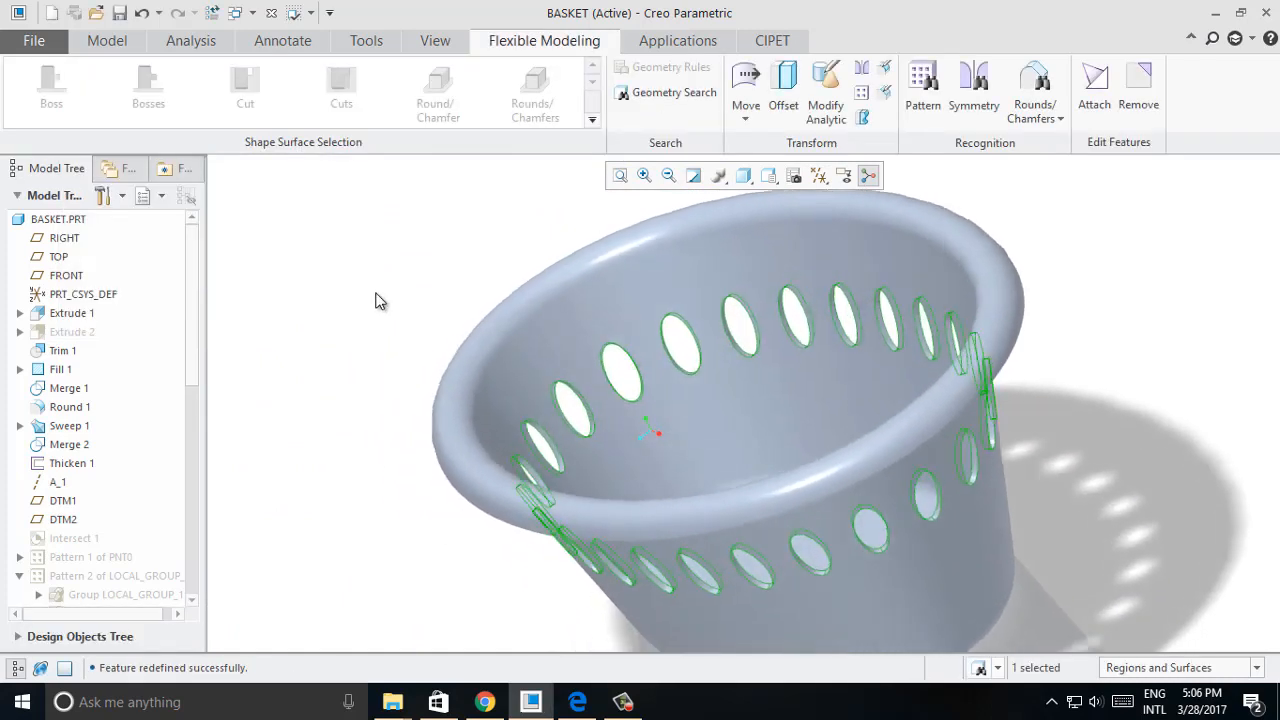
pyautogui.moveTo(378, 301); pyautogui.dragTo(409, 294, button='middle')
pyautogui.click(742, 118)
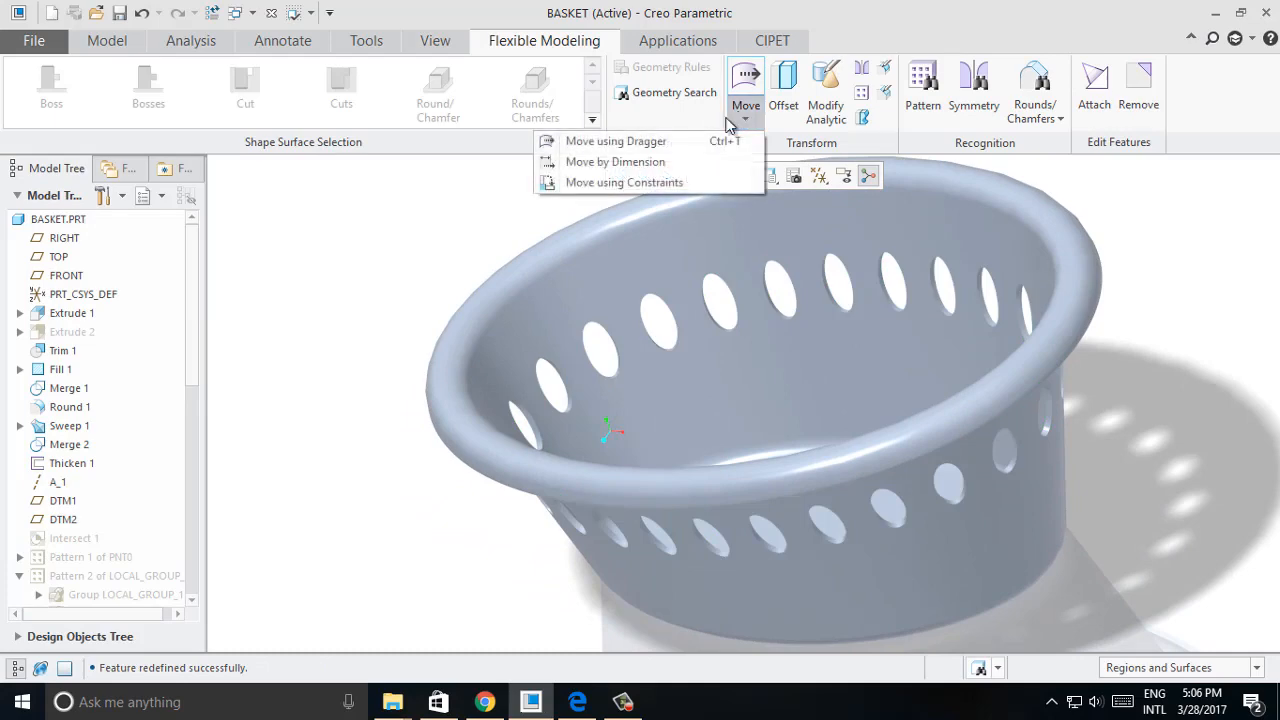
pyautogui.click(665, 140)
pyautogui.moveTo(1150, 505); pyautogui.dragTo(960, 425, button='middle')
pyautogui.middleClick(676, 312)
# Select the cut surfaces of one elliptical hole in the basket wall and start Move using Dragger on them.
pyautogui.scroll(-3, 676, 312)
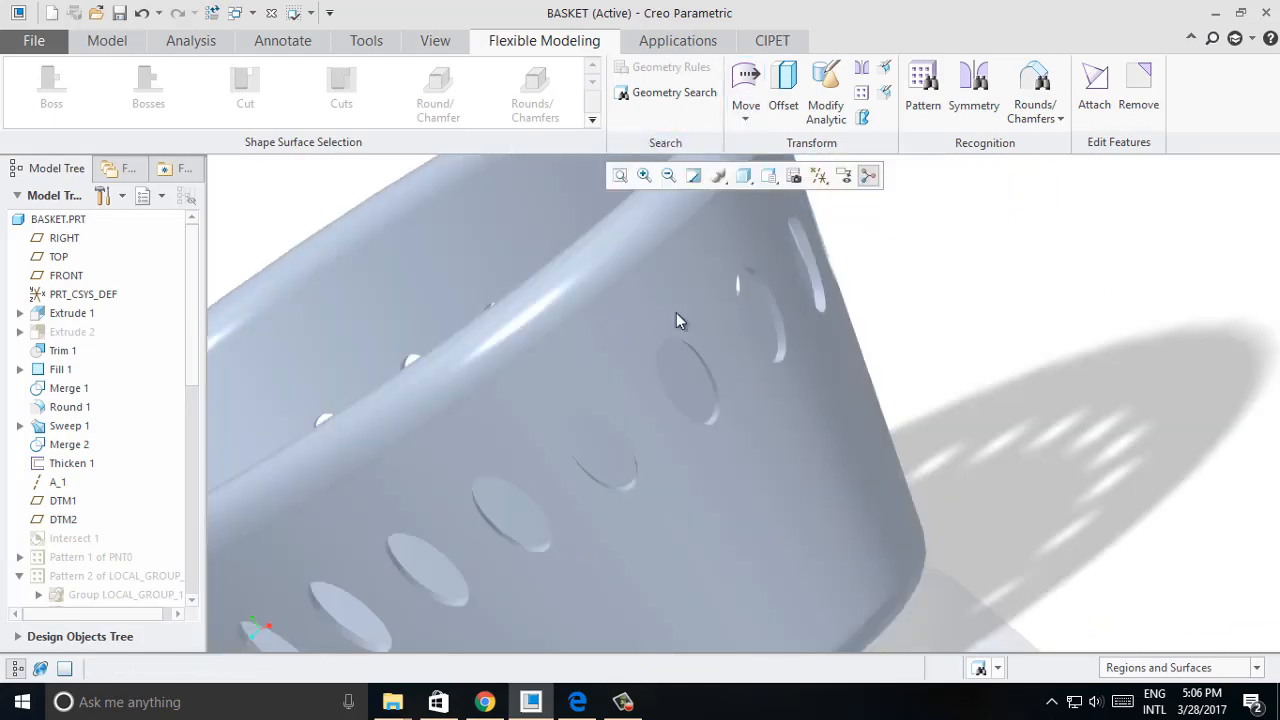
pyautogui.scroll(-1, 787, 324)
pyautogui.click(779, 319)
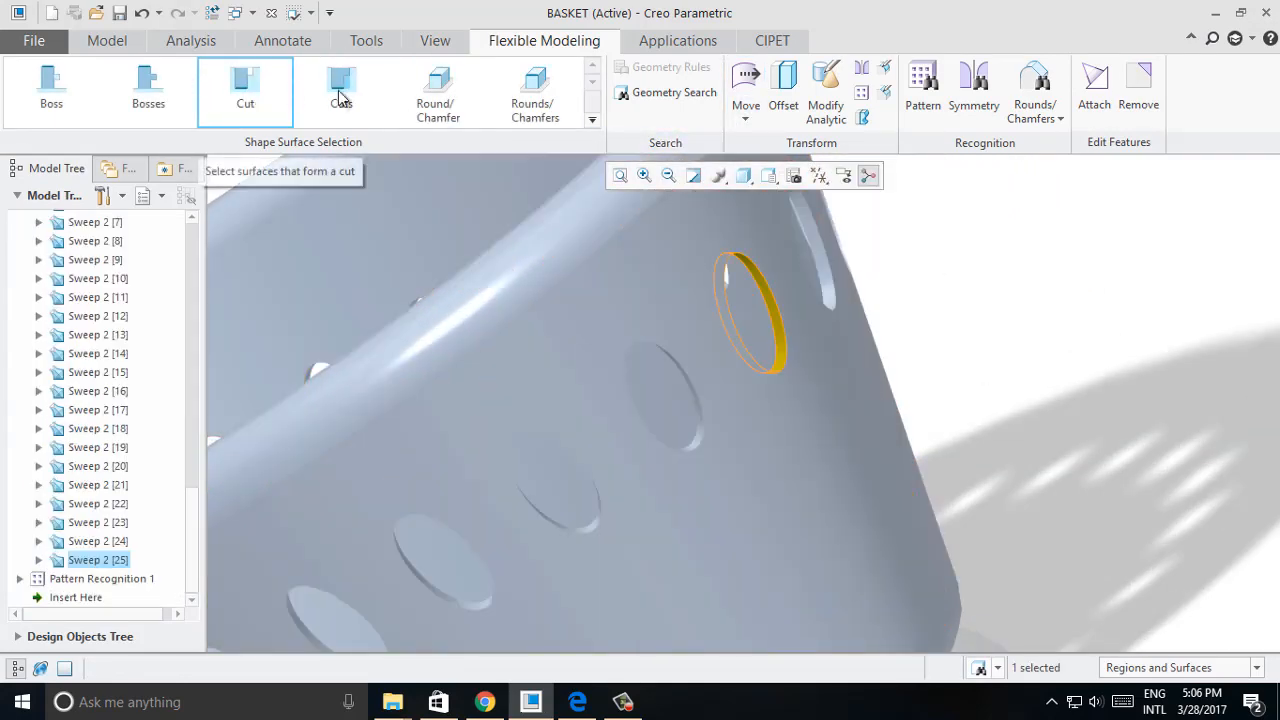
pyautogui.click(241, 100)
pyautogui.click(745, 118)
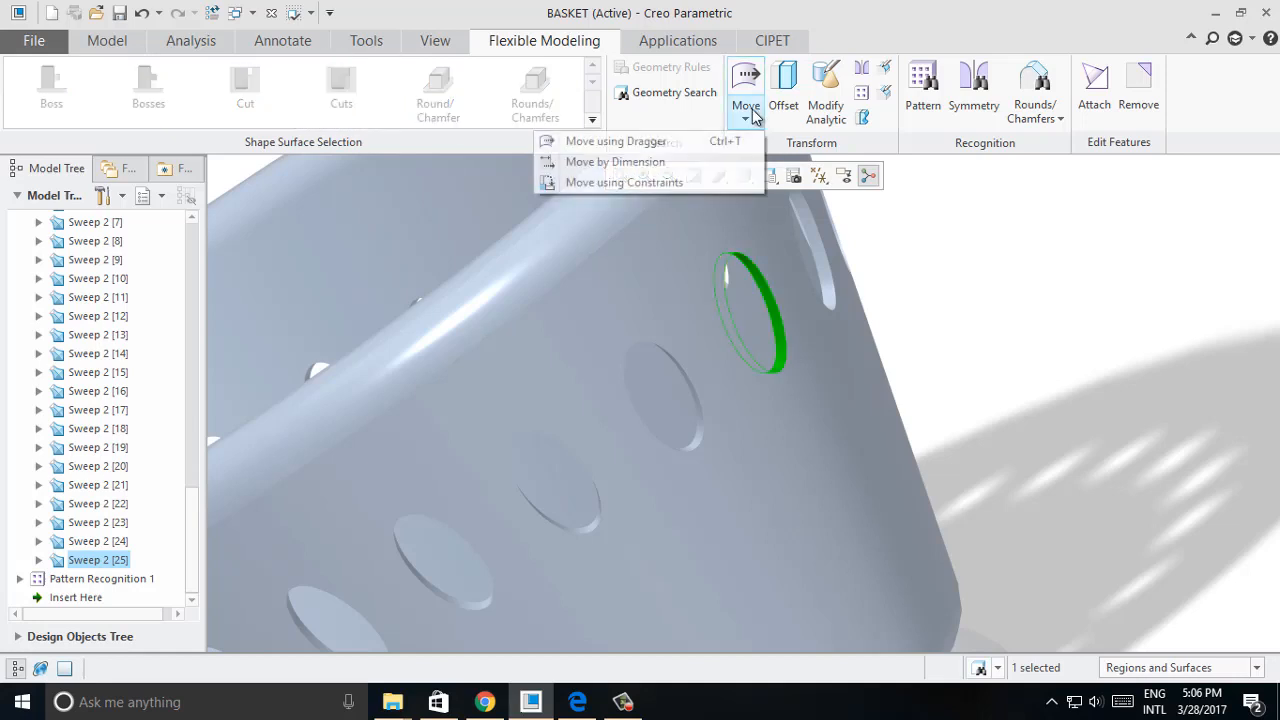
pyautogui.click(680, 150)
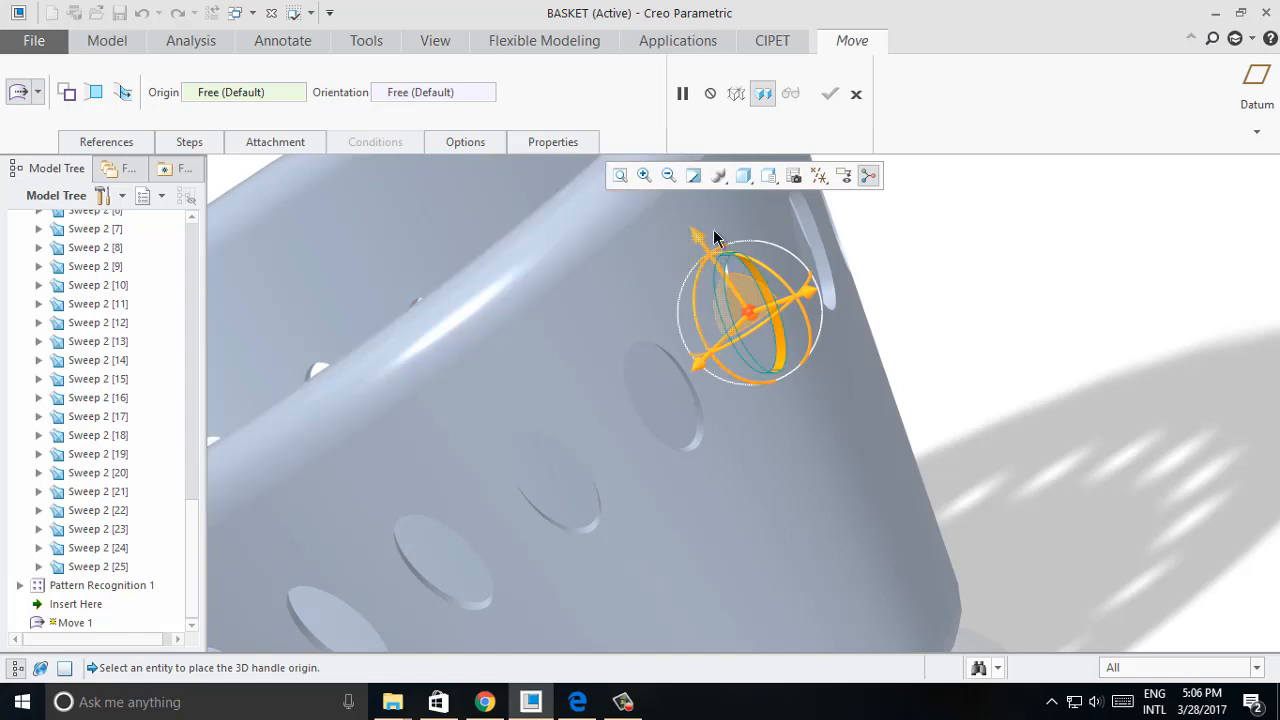
# Place the 3D dragger's origin on the flat bottom surface of the basket.
pyautogui.scroll(-5, 977, 315)
pyautogui.moveTo(994, 348); pyautogui.dragTo(932, 350, button='middle')
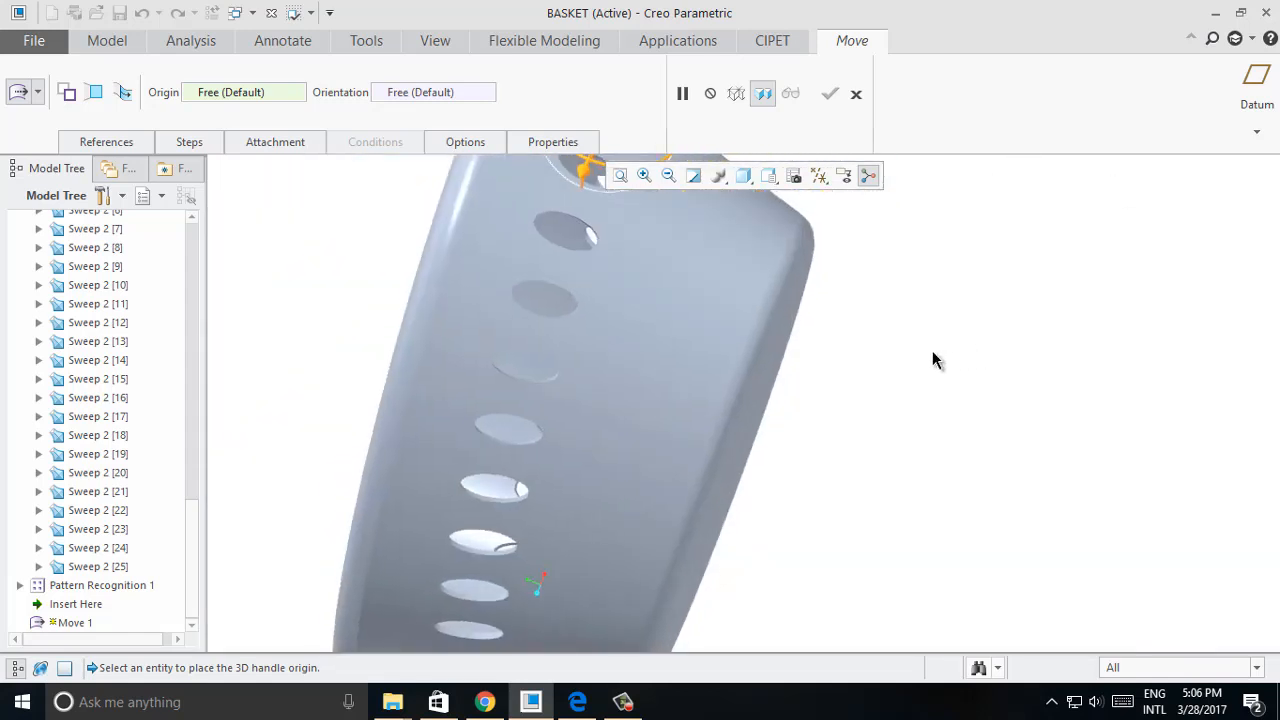
pyautogui.moveTo(983, 385); pyautogui.dragTo(958, 411, button='middle')
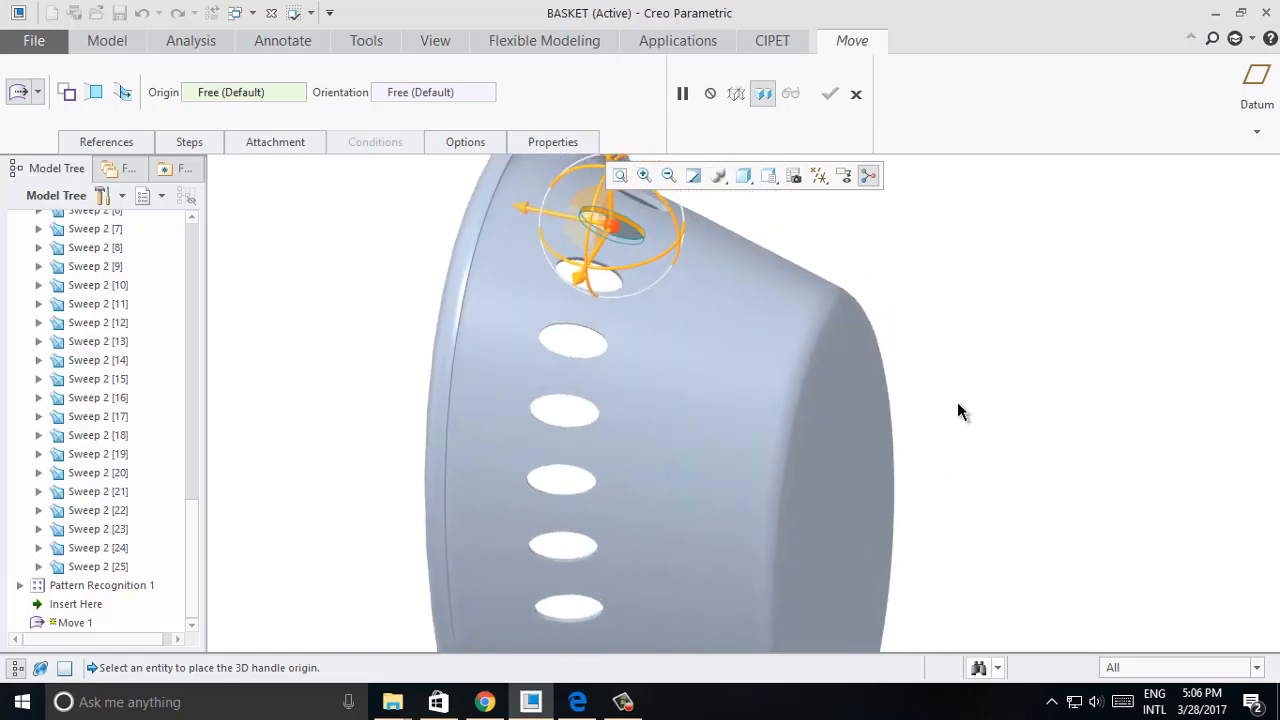
pyautogui.click(866, 436)
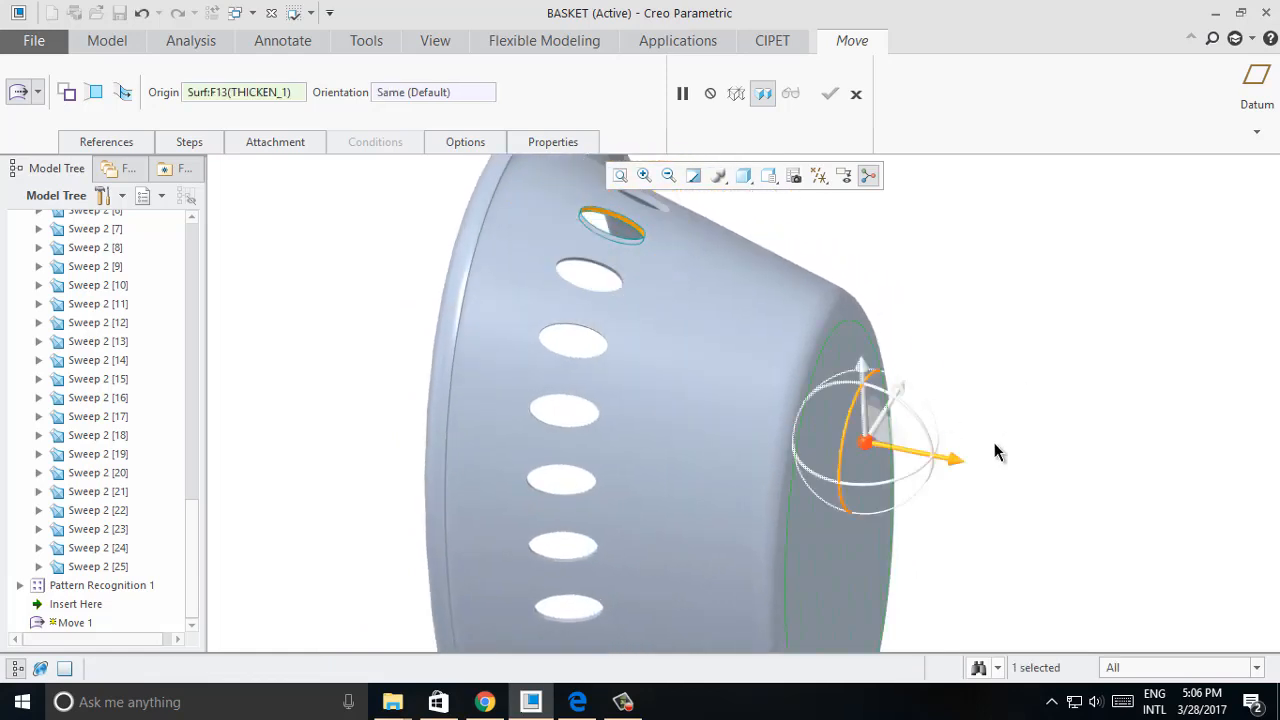
# Translate the hole 40 mm toward the basket's bottom and set the move to keep the original by creating a copy.
pyautogui.moveTo(958, 465); pyautogui.dragTo(1060, 493)
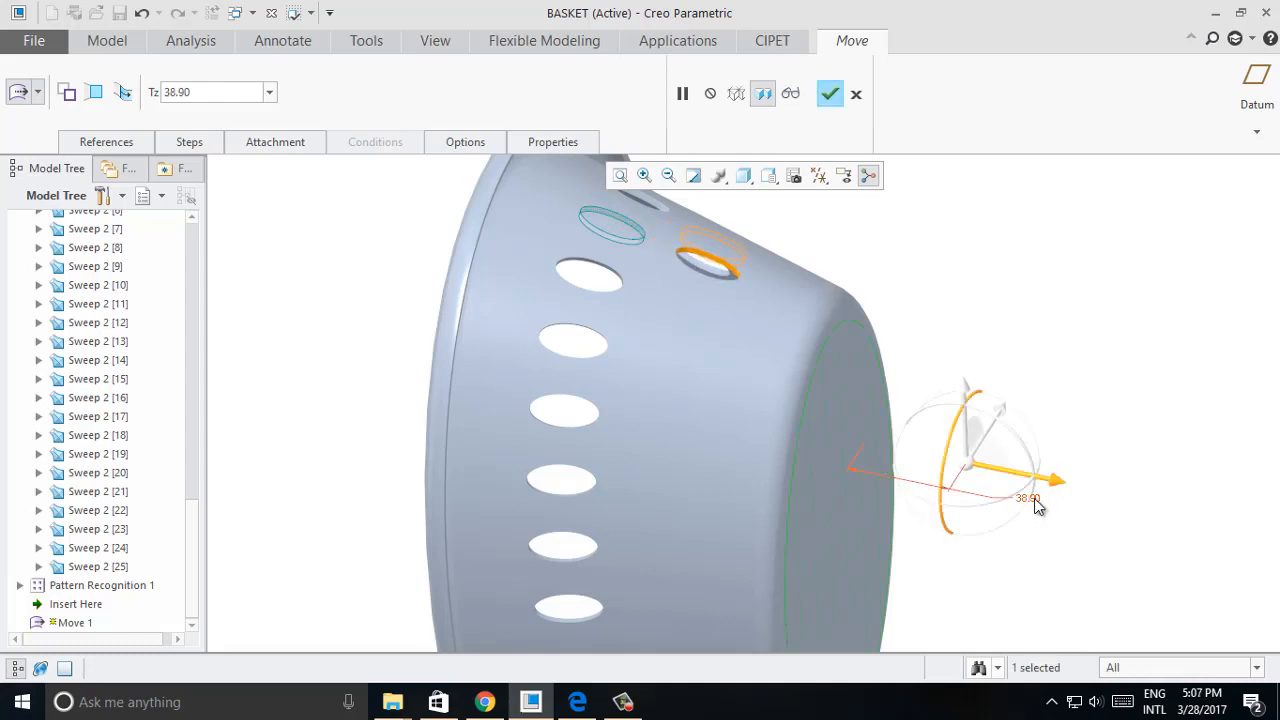
pyautogui.press('Return')
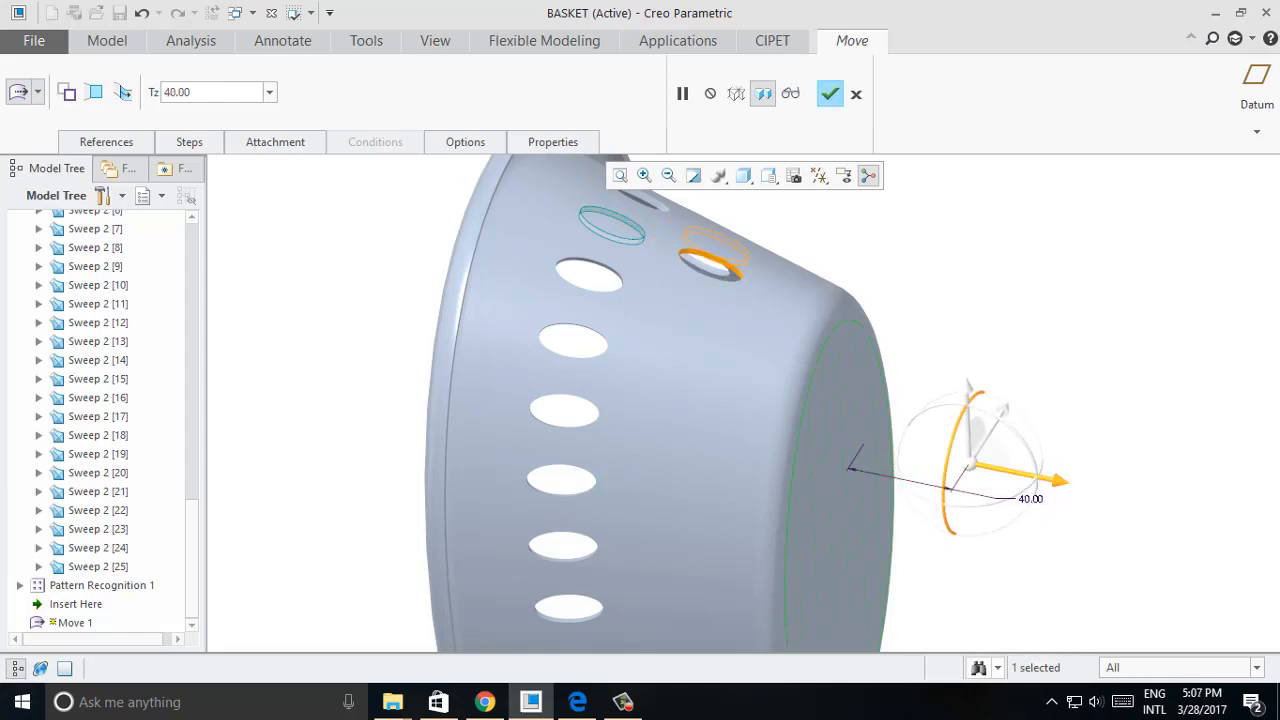
pyautogui.click(69, 92)
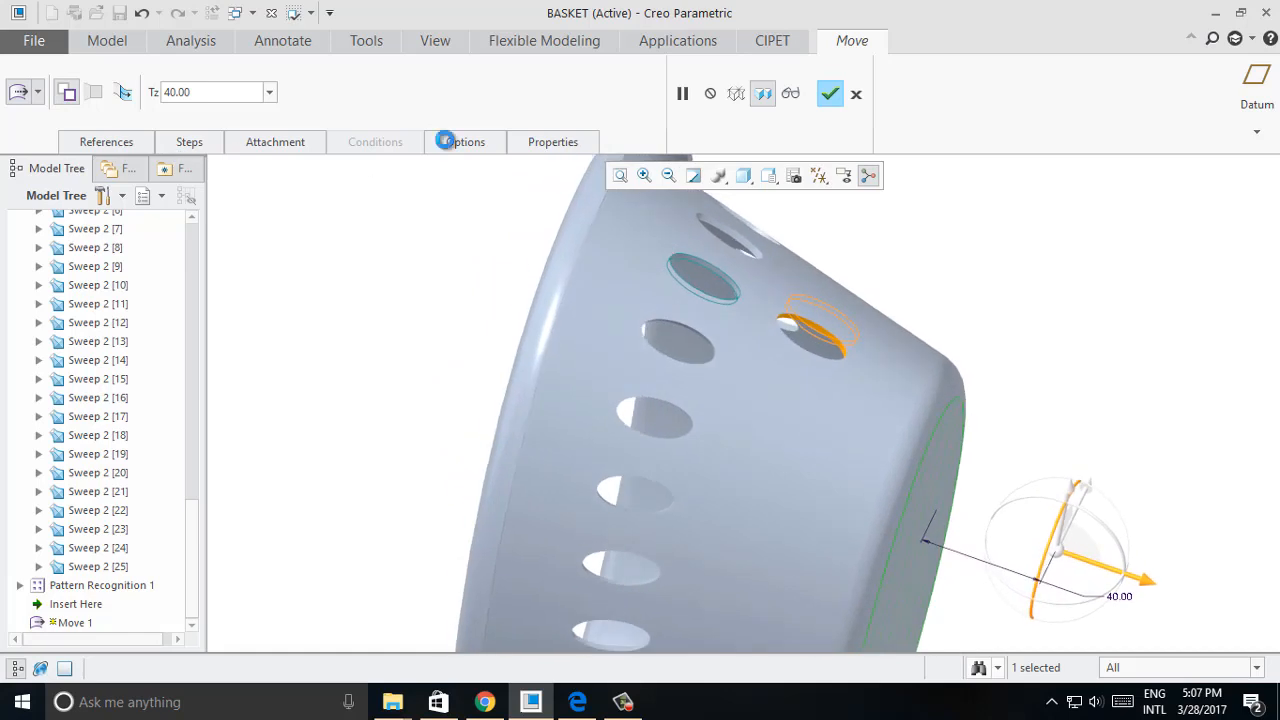
# Propagate the moved copy to Pattern Recognition 1 and complete the Move feature for a second row of holes.
pyautogui.click(460, 143)
pyautogui.click(518, 236)
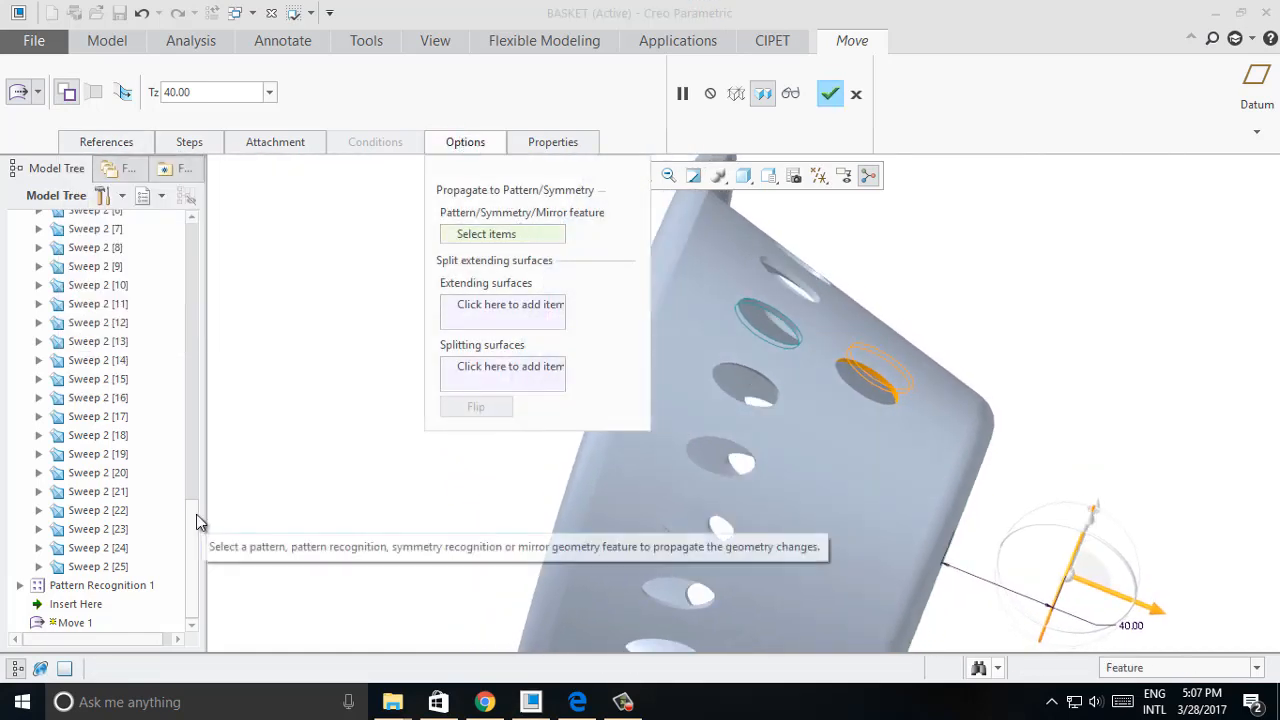
pyautogui.click(128, 587)
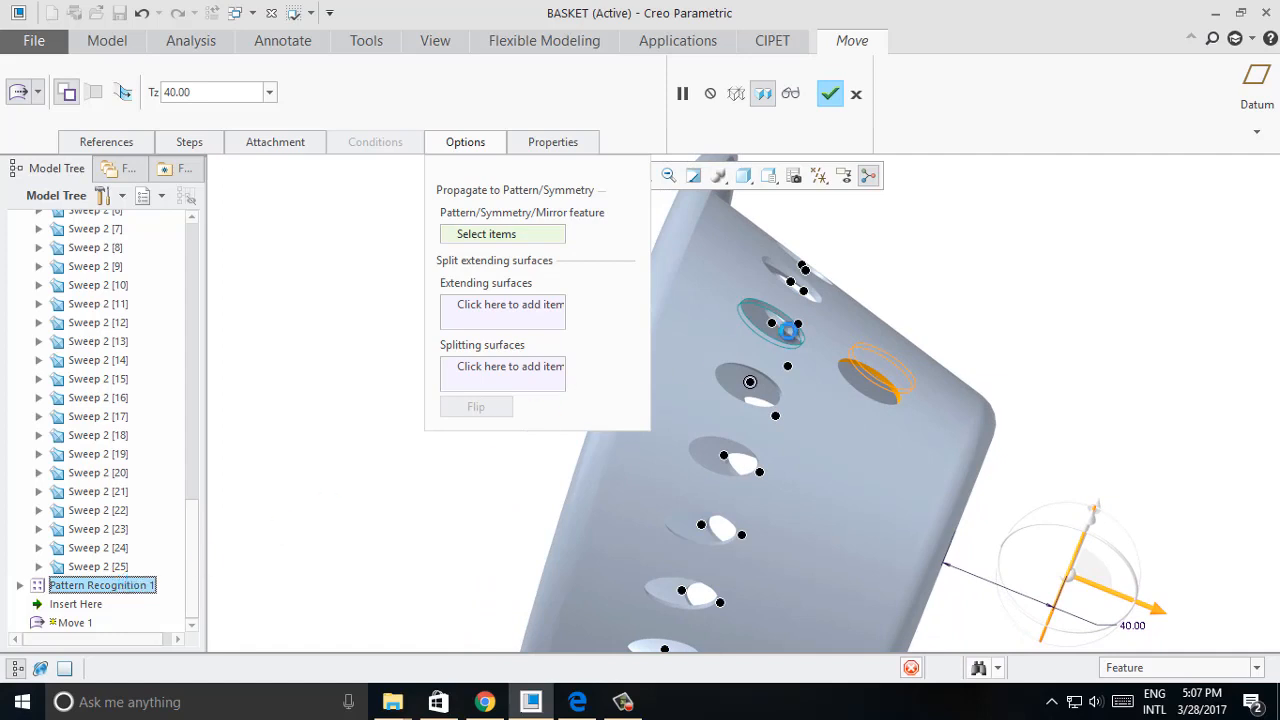
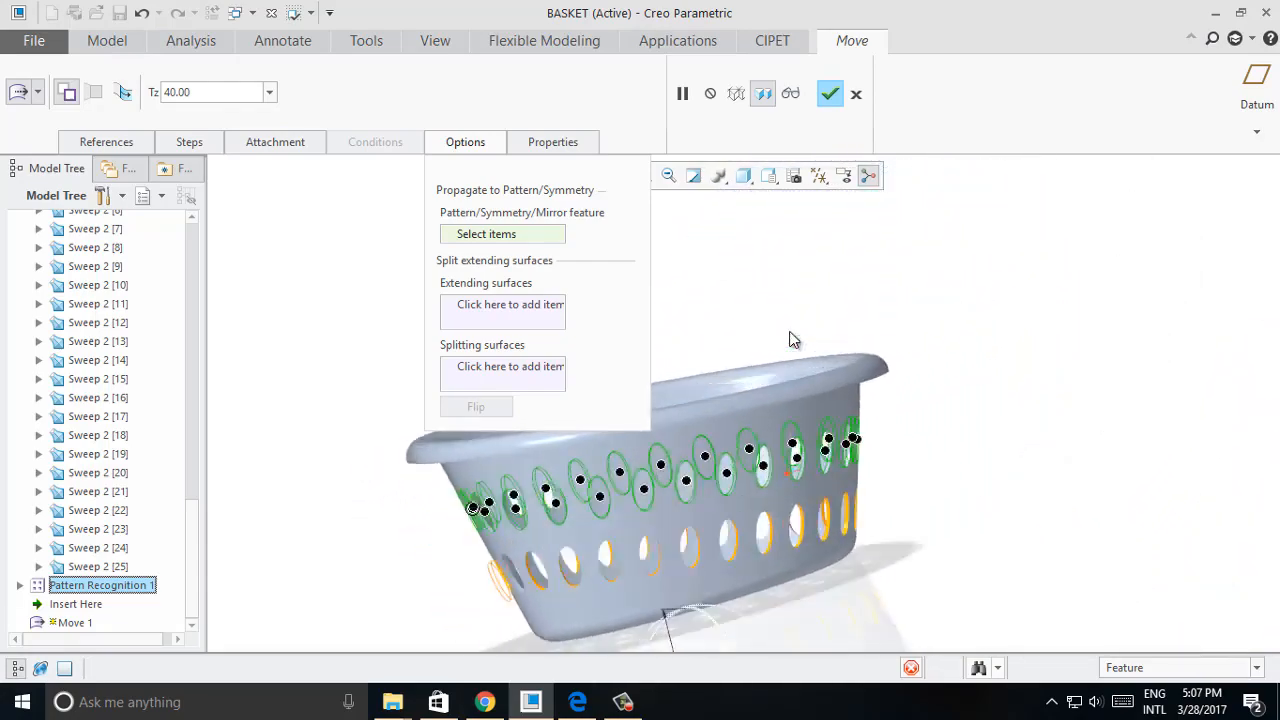
pyautogui.click(831, 95)
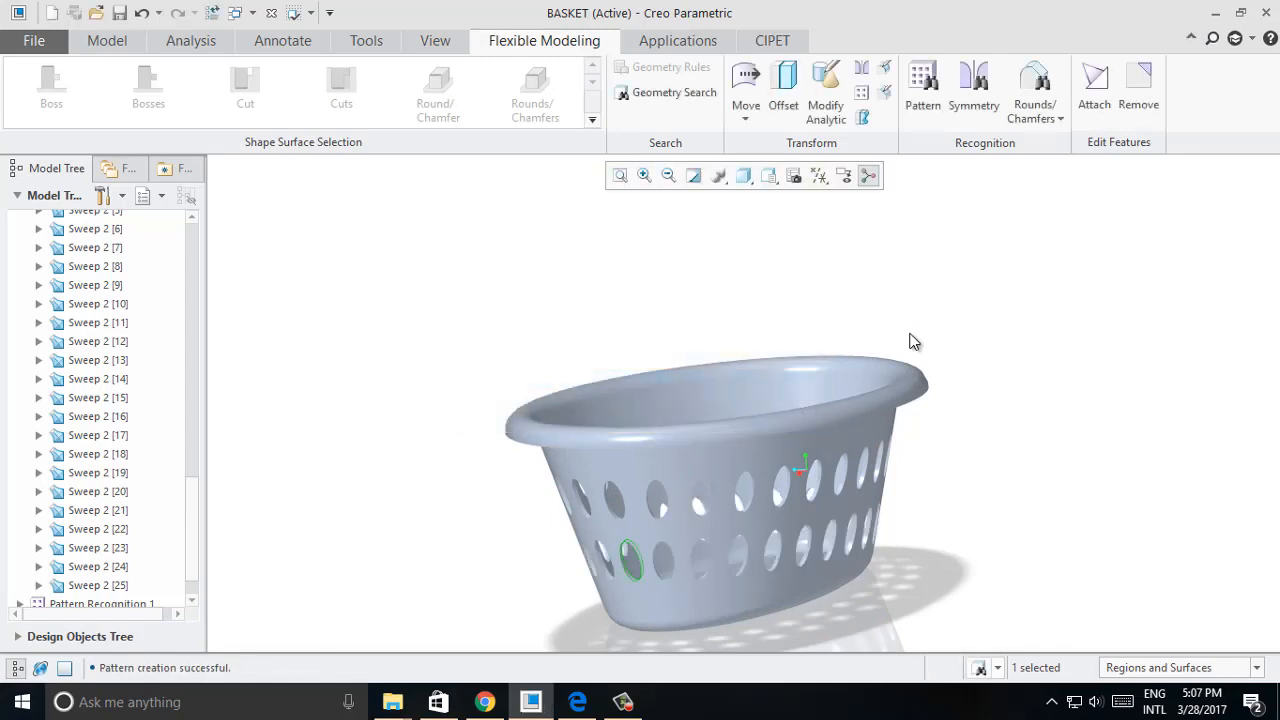
pyautogui.moveTo(911, 335); pyautogui.dragTo(1014, 394, button='middle')
pyautogui.click(925, 332)
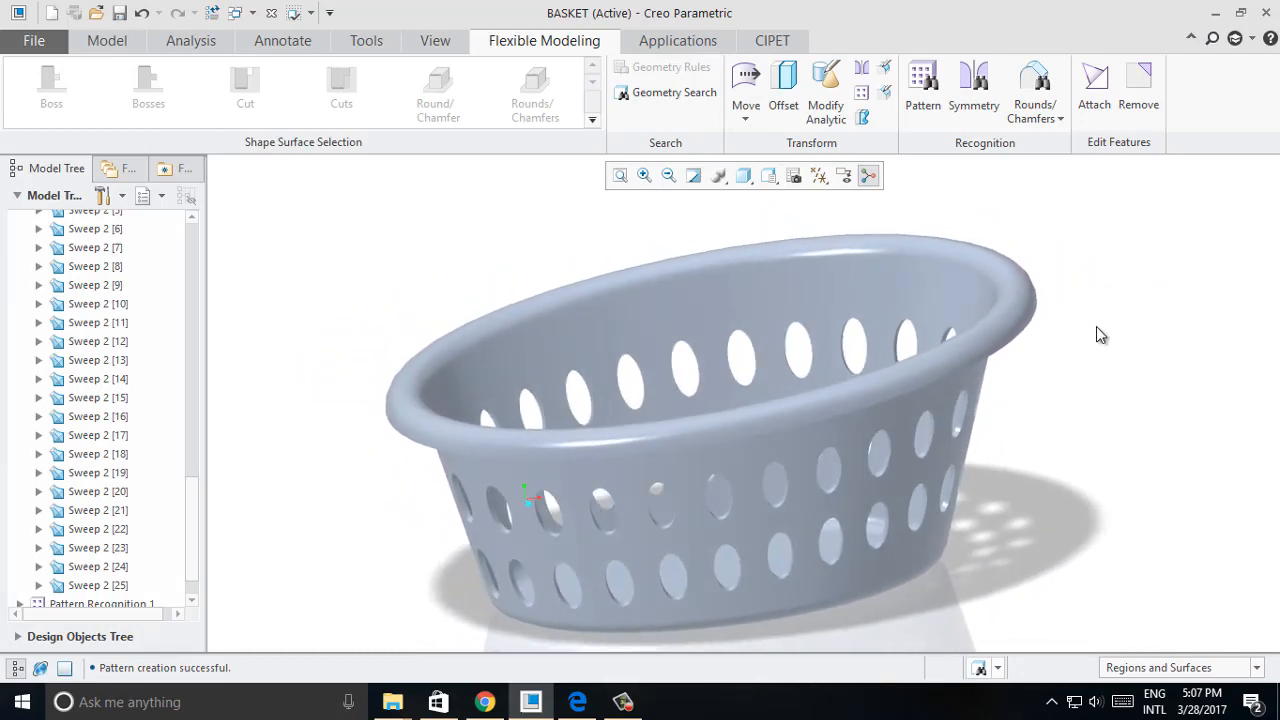
pyautogui.moveTo(1096, 326); pyautogui.dragTo(1081, 333, button='middle')
pyautogui.moveTo(958, 217); pyautogui.dragTo(826, 369, button='middle')
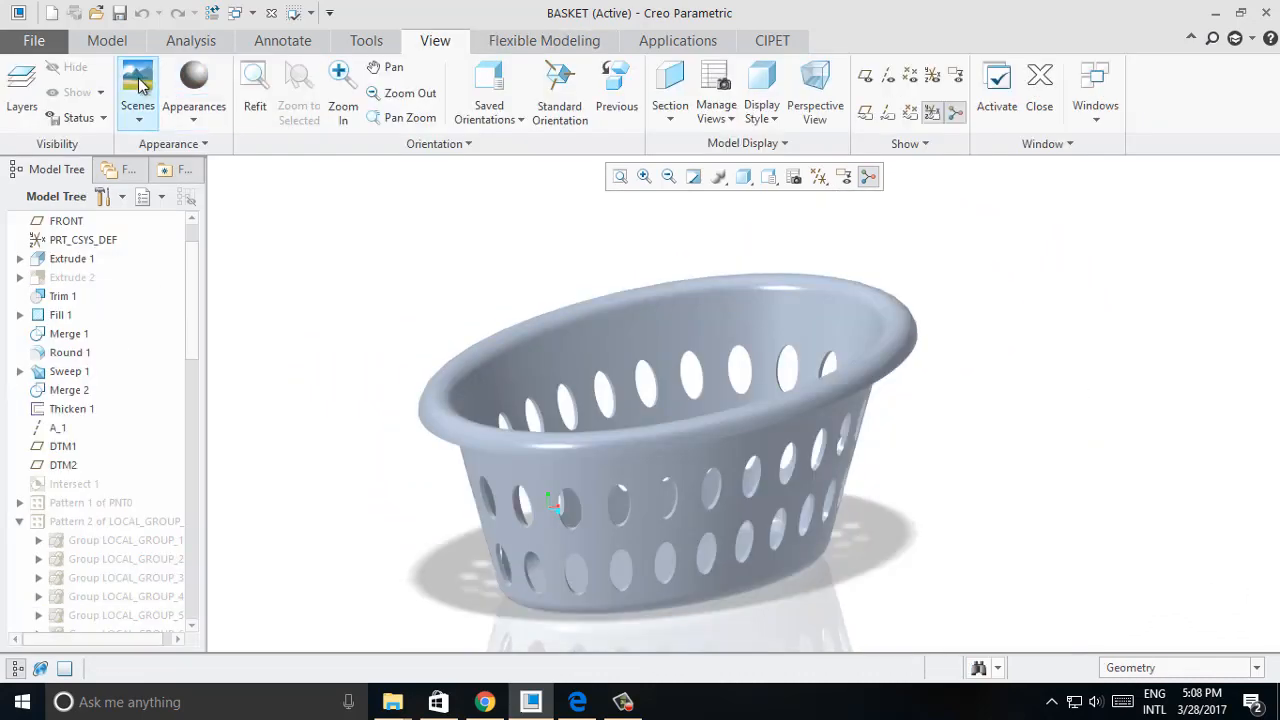
pyautogui.click(138, 88)
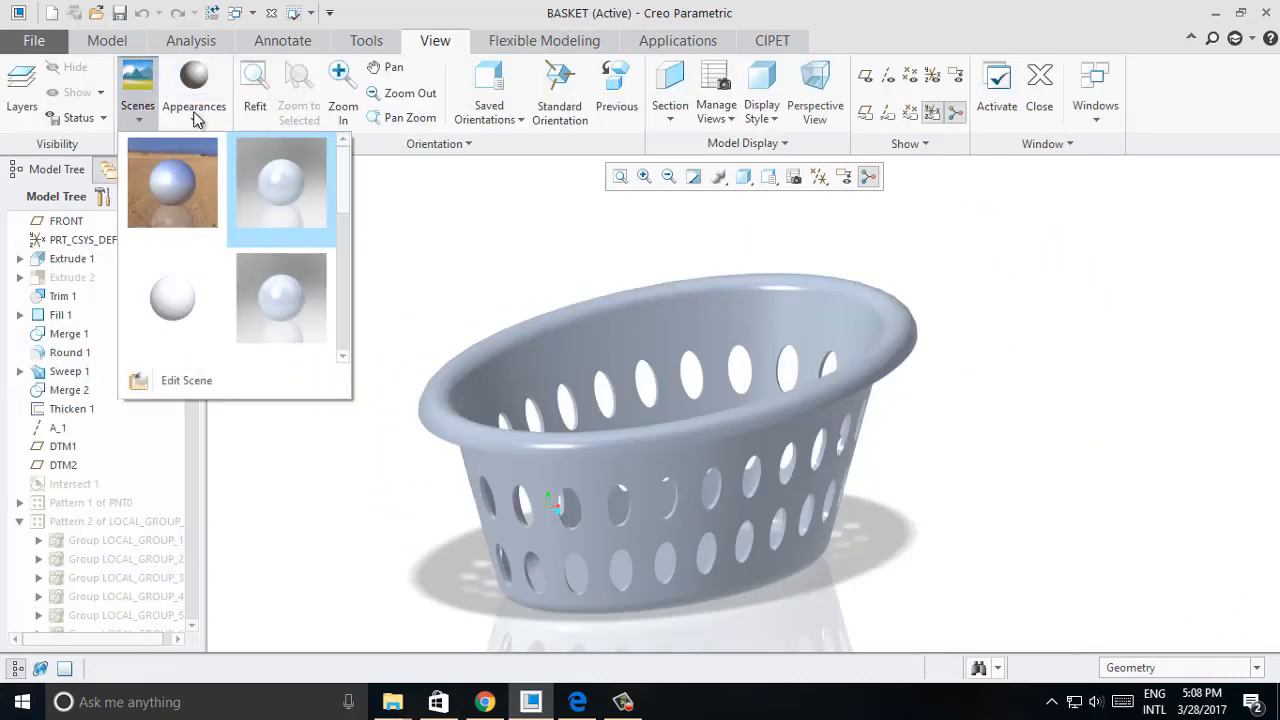
pyautogui.click(145, 118)
# Load the adv-plastics-gloss.dmt library from the Plastics group into the appearance gallery.
pyautogui.click(183, 122)
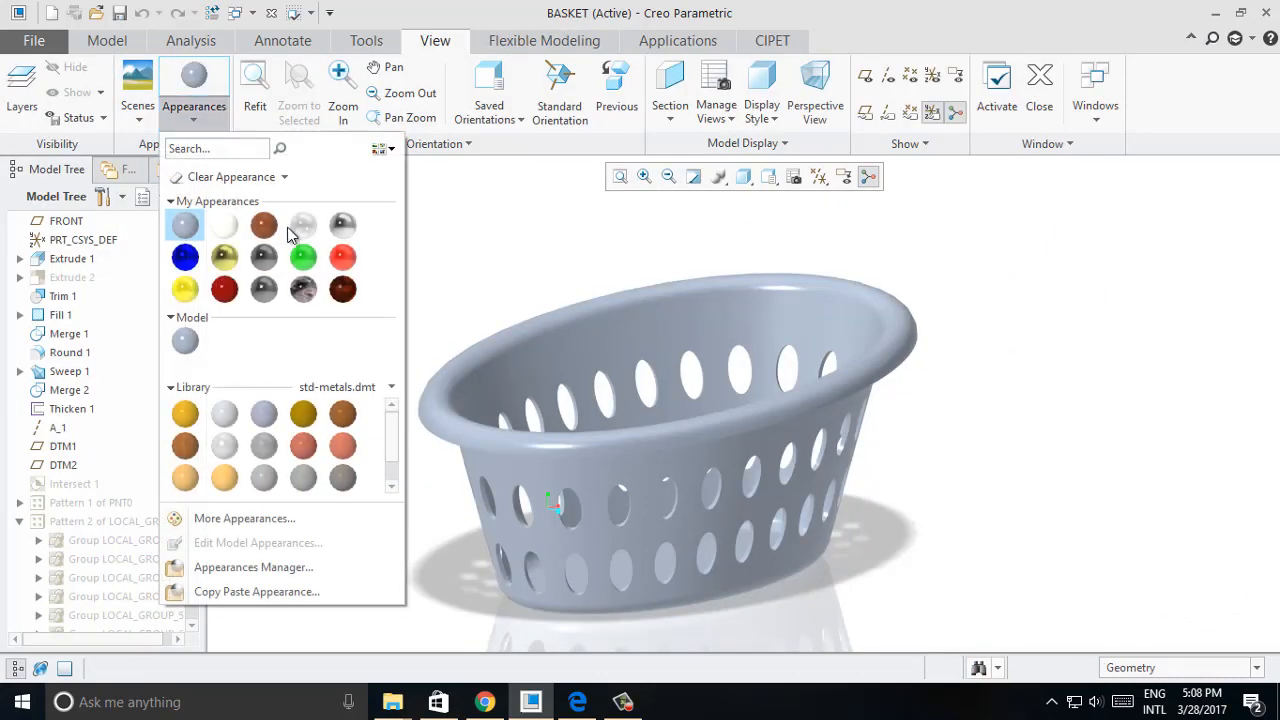
pyautogui.click(395, 387)
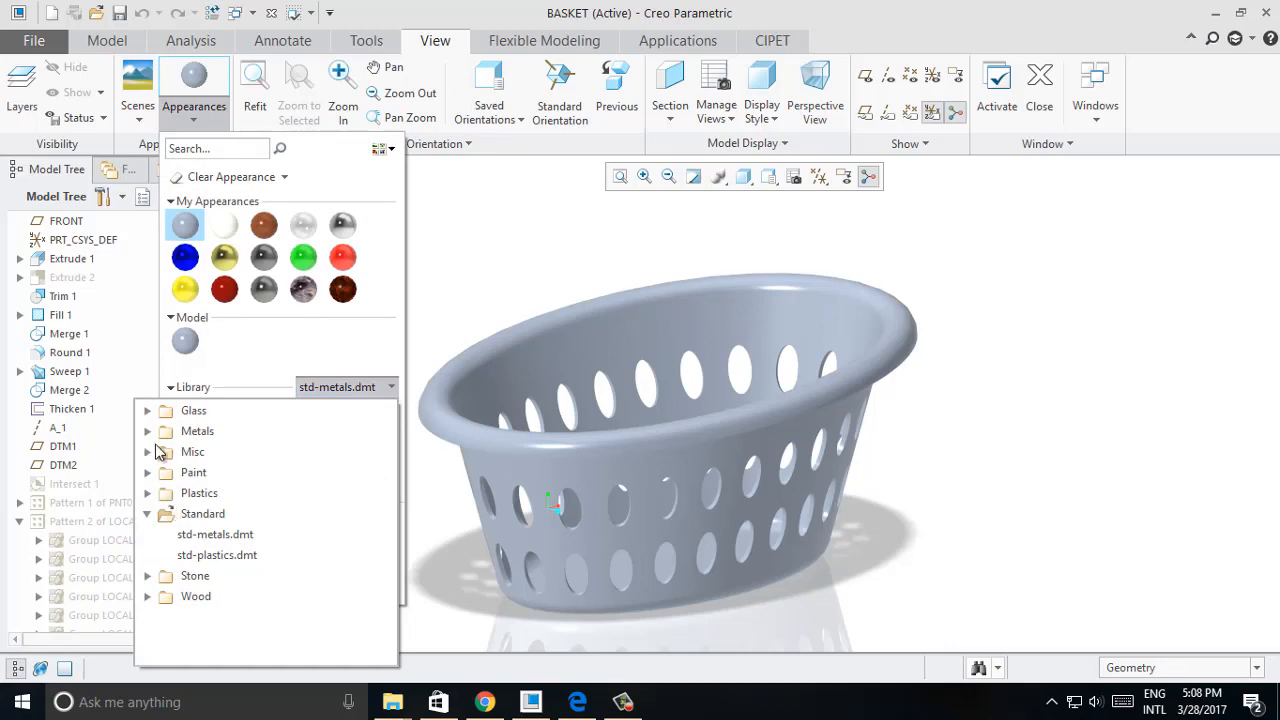
pyautogui.click(147, 431)
pyautogui.click(147, 431)
pyautogui.click(148, 493)
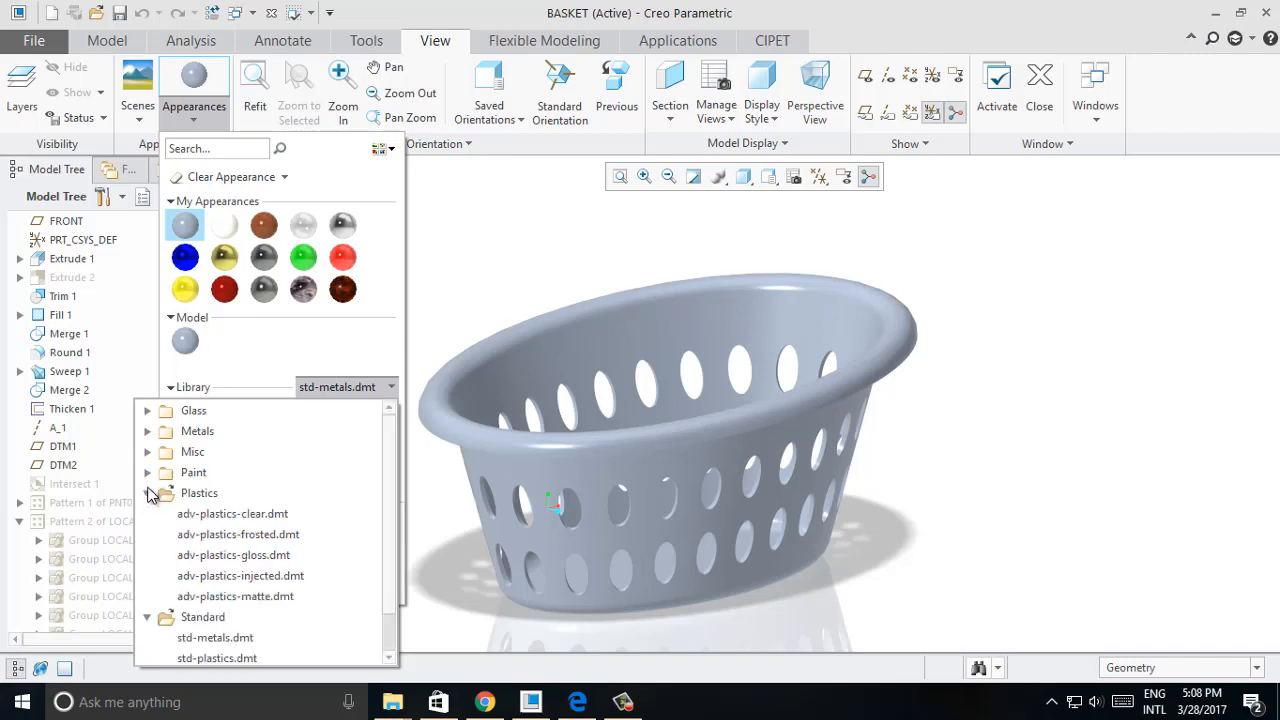
pyautogui.click(234, 555)
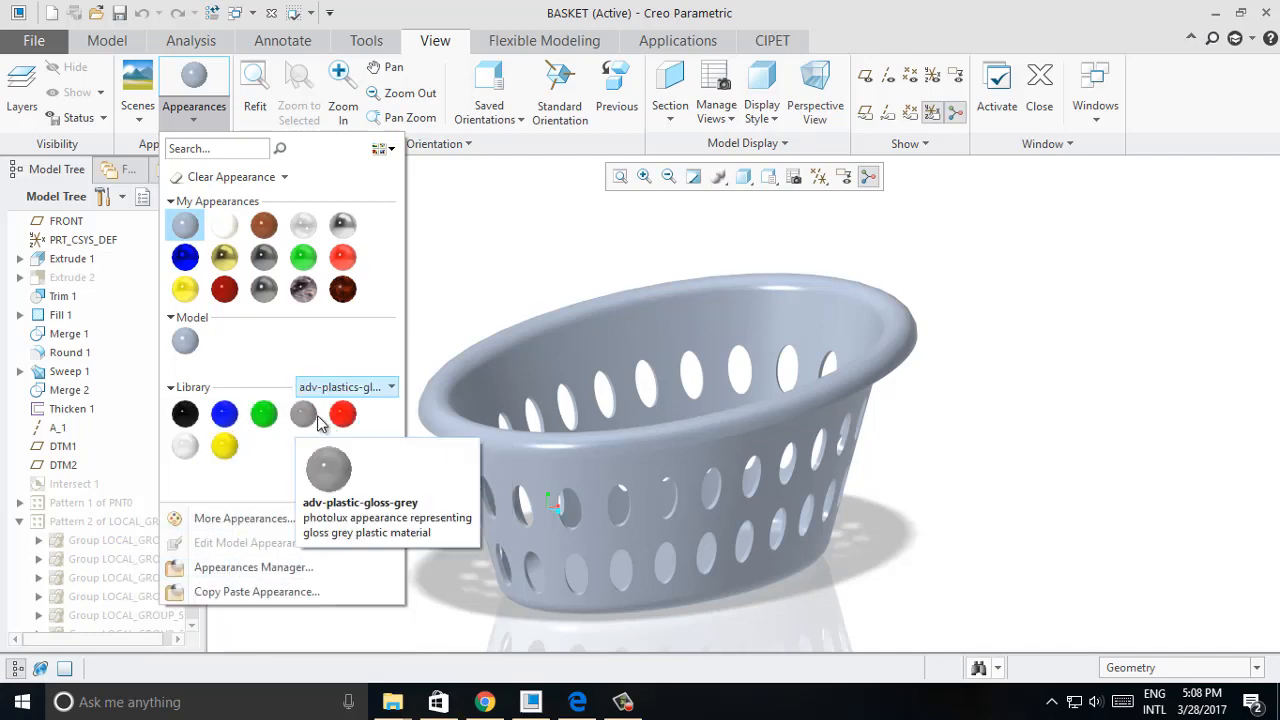
# Define a new appearance of class Plastic with a pink colour of about RGB 191, 26, 94.
pyautogui.click(243, 518)
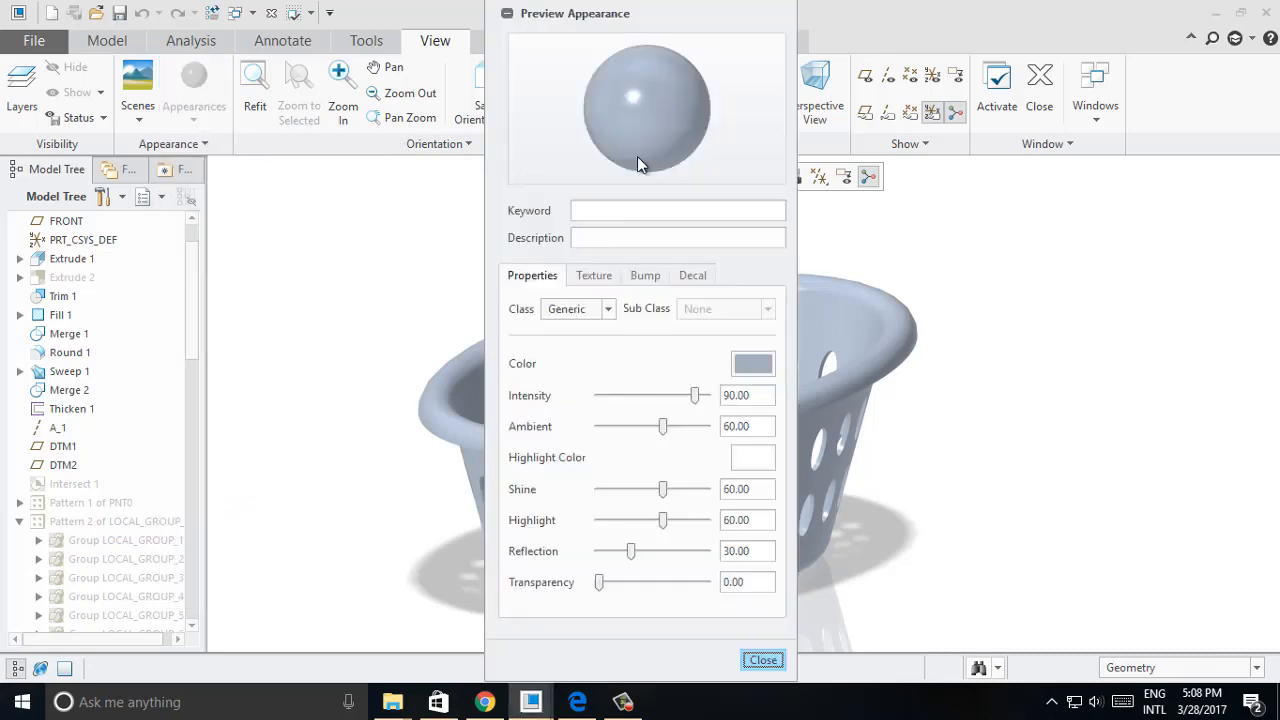
pyautogui.click(608, 309)
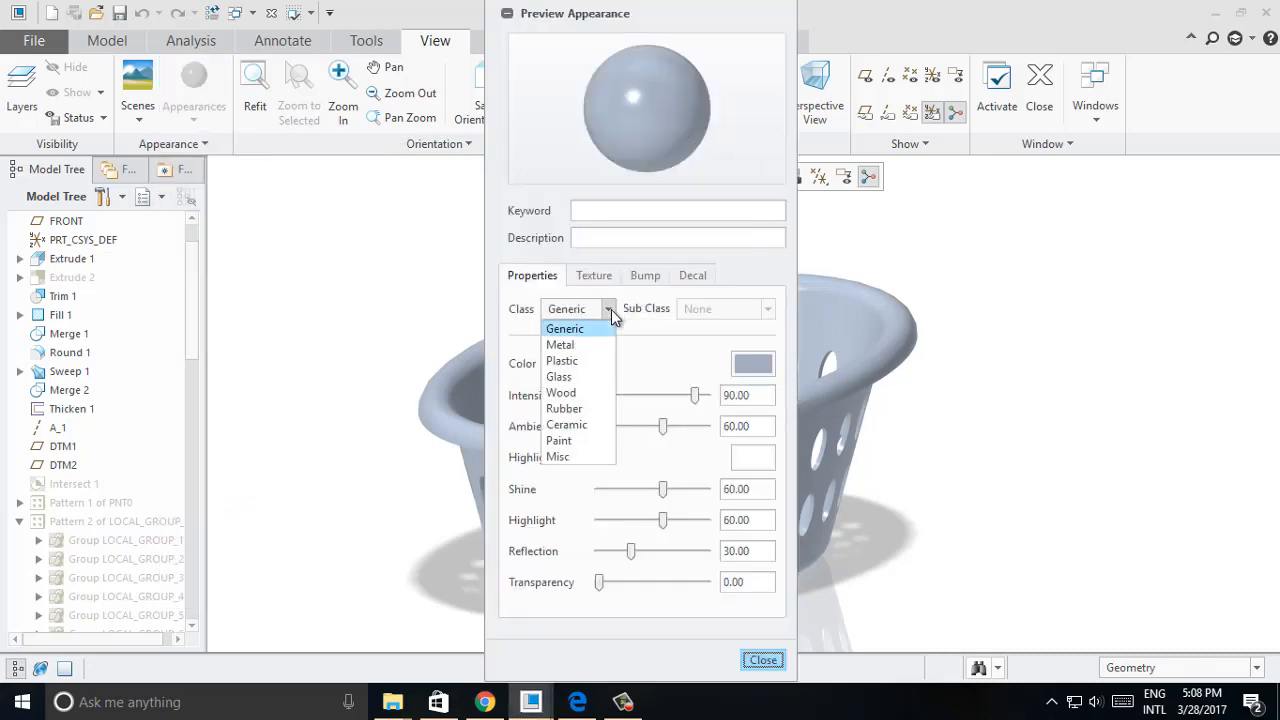
pyautogui.click(562, 361)
pyautogui.click(748, 366)
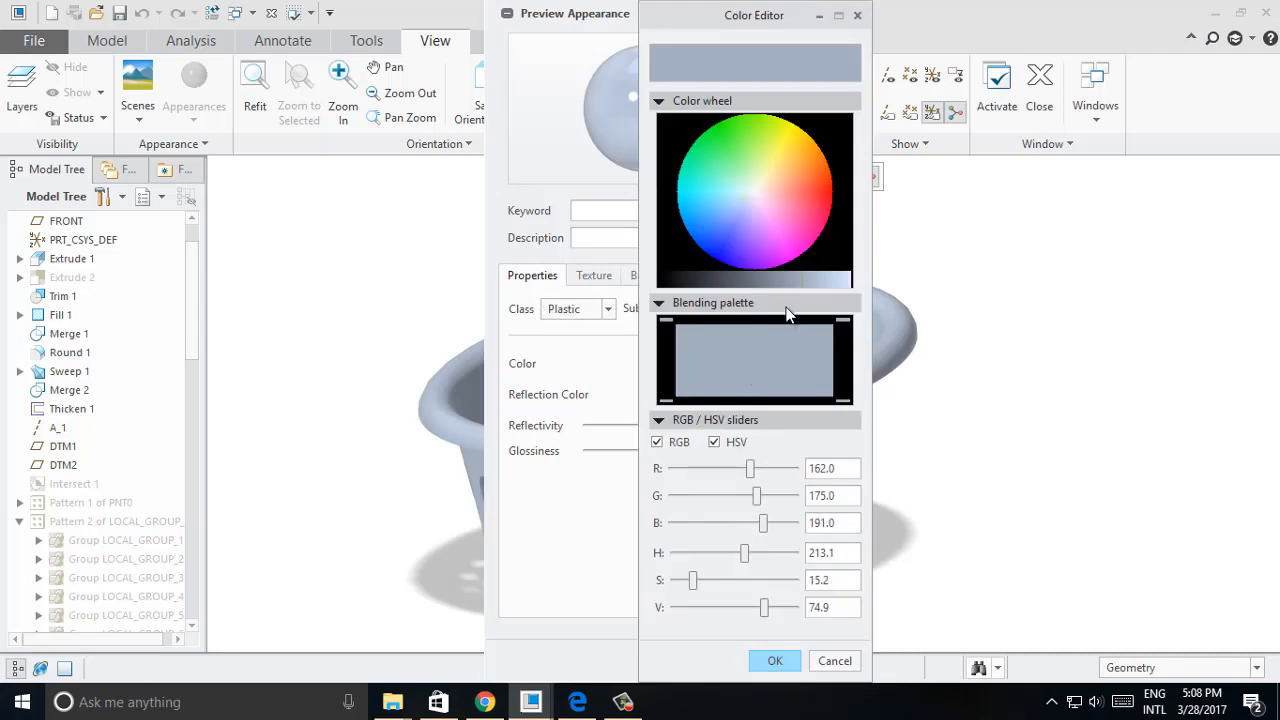
pyautogui.moveTo(805, 200)
pyautogui.mouseDown()
pyautogui.moveTo(774, 186)
pyautogui.moveTo(818, 175)
pyautogui.moveTo(811, 152)
pyautogui.moveTo(828, 198)
pyautogui.moveTo(816, 218)
pyautogui.mouseUp()
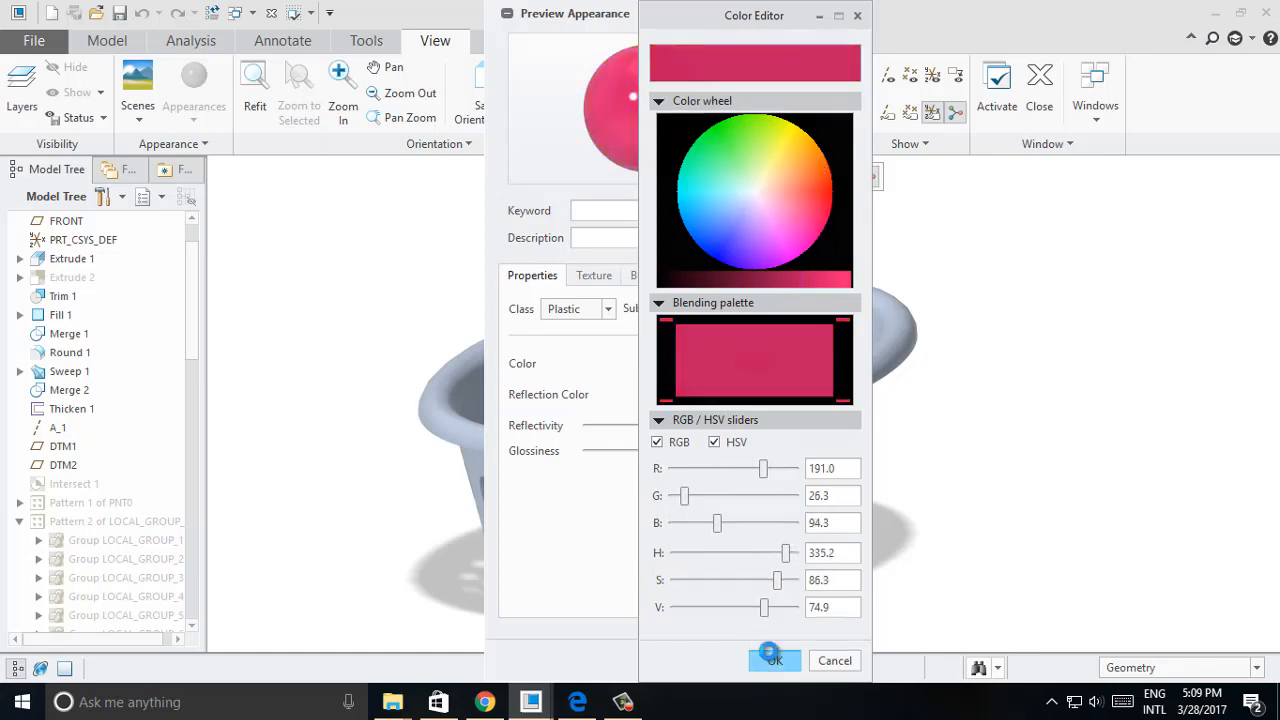
pyautogui.click(773, 659)
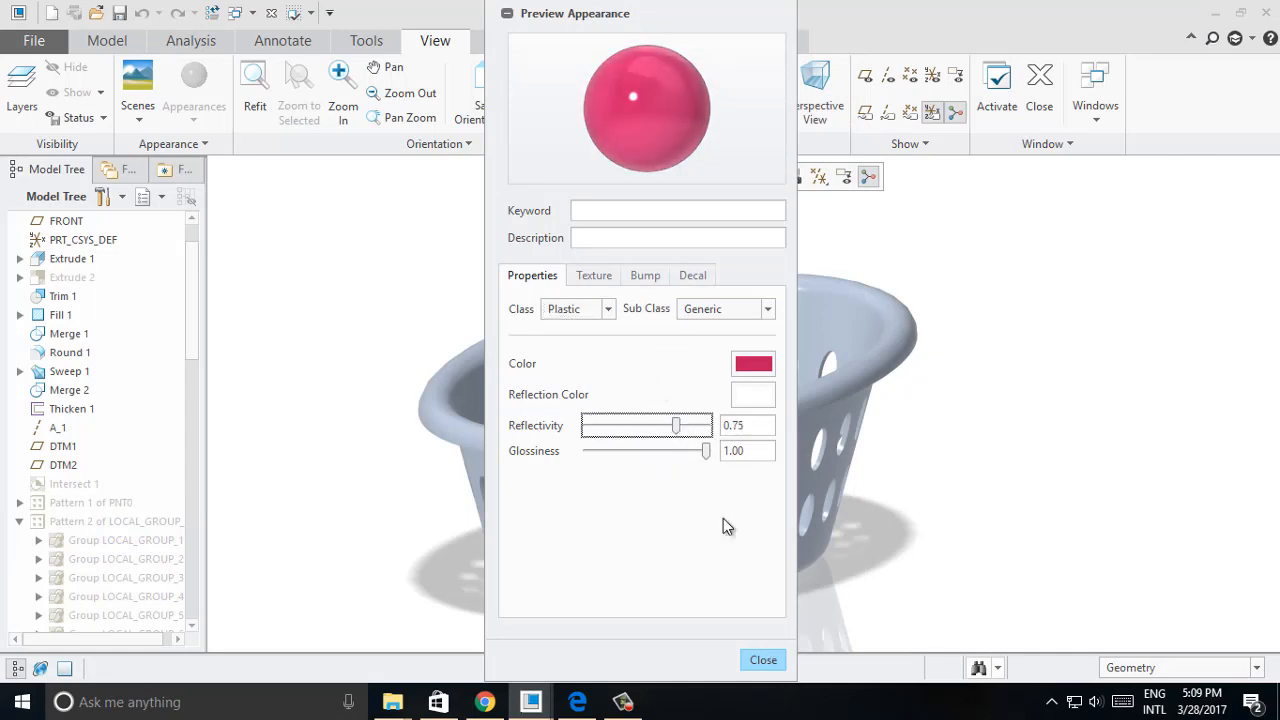
pyautogui.click(763, 659)
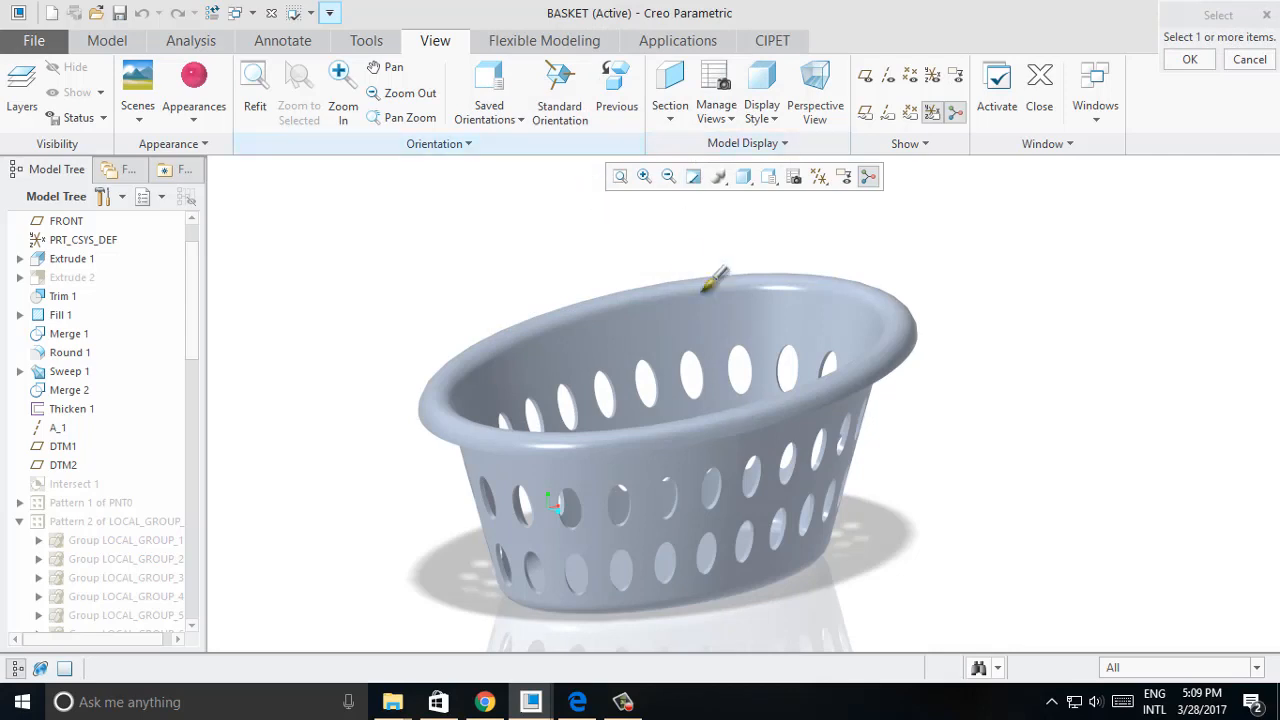
# Apply the new pink plastic appearance to the whole BASKET.PRT part.
pyautogui.scroll(1, 199, 234)
pyautogui.click(82, 221)
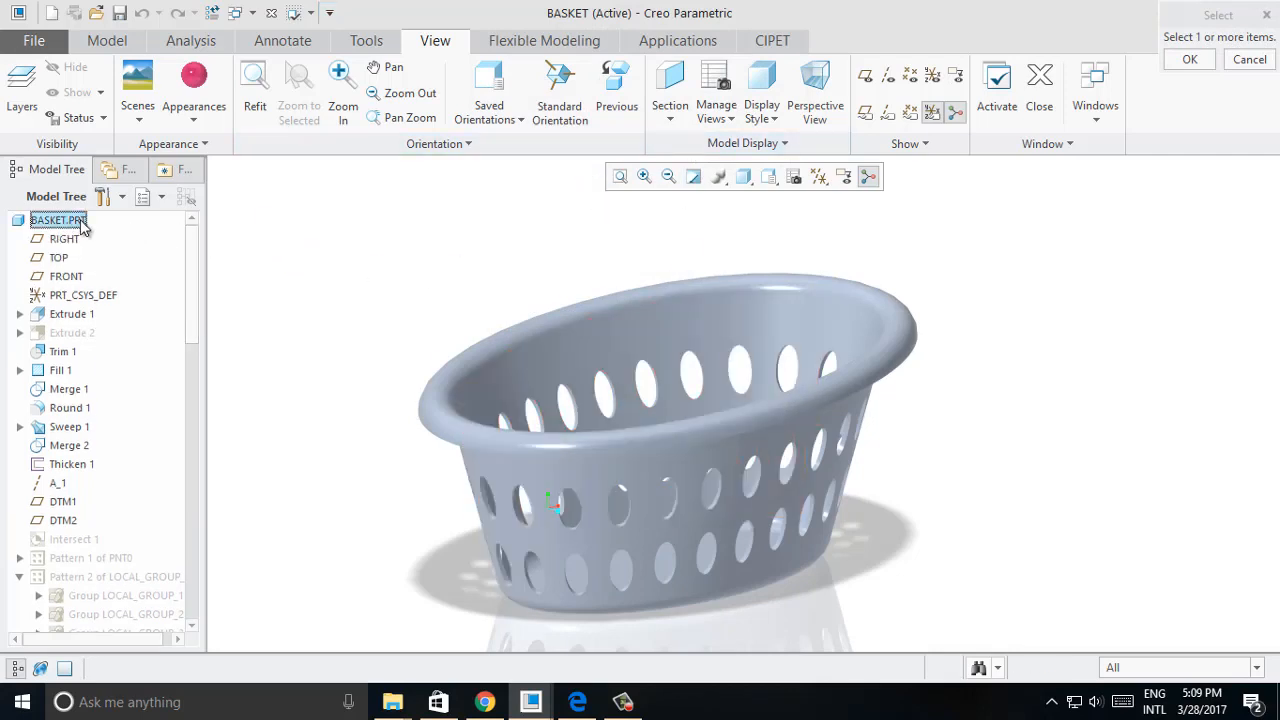
pyautogui.click(1190, 60)
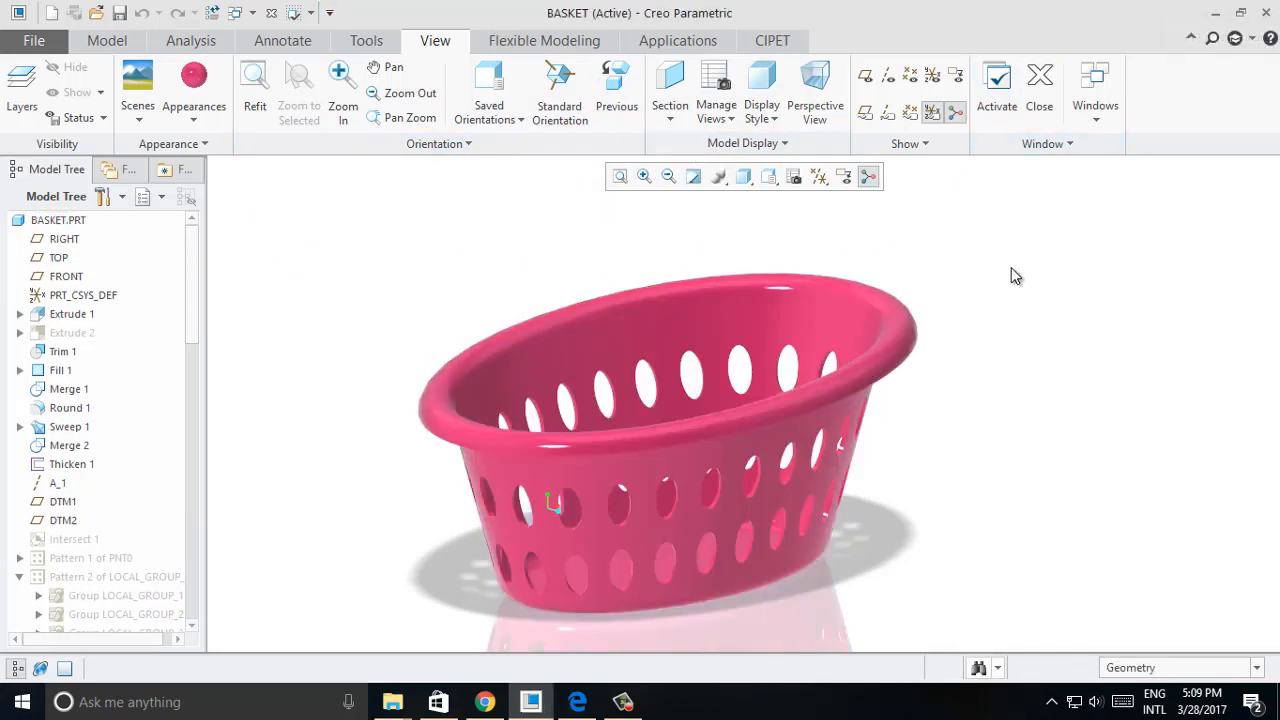
pyautogui.moveTo(1011, 267); pyautogui.dragTo(1009, 263, button='middle')
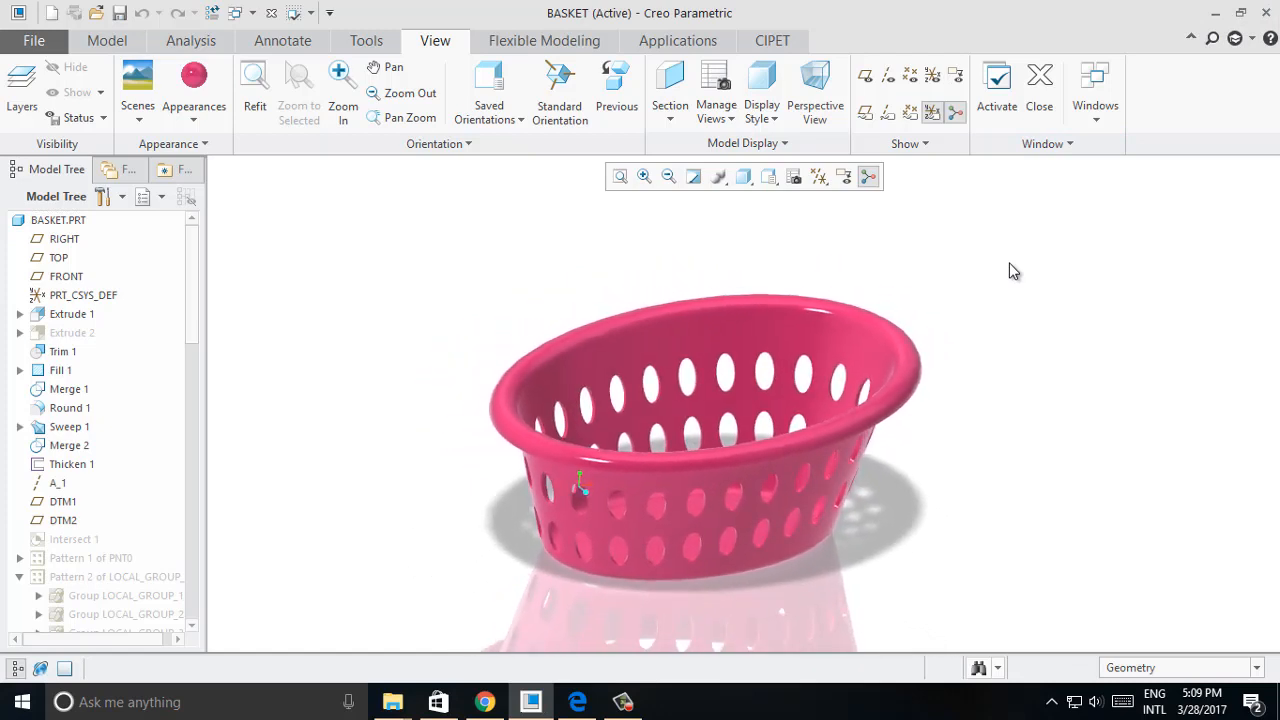
pyautogui.scroll(-3, 1007, 490)
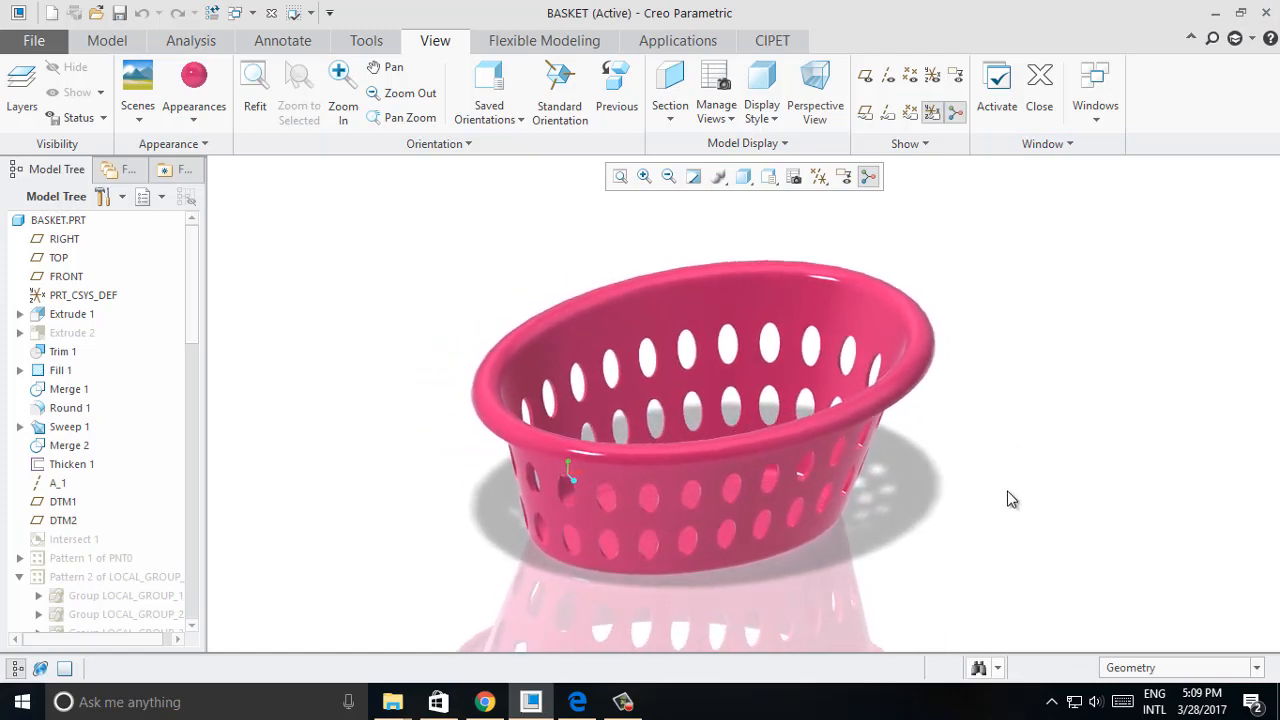
# Edit the scene's lights and reposition the default distant light to the upper left of the basket, so its shadow falls to the right.
pyautogui.click(138, 95)
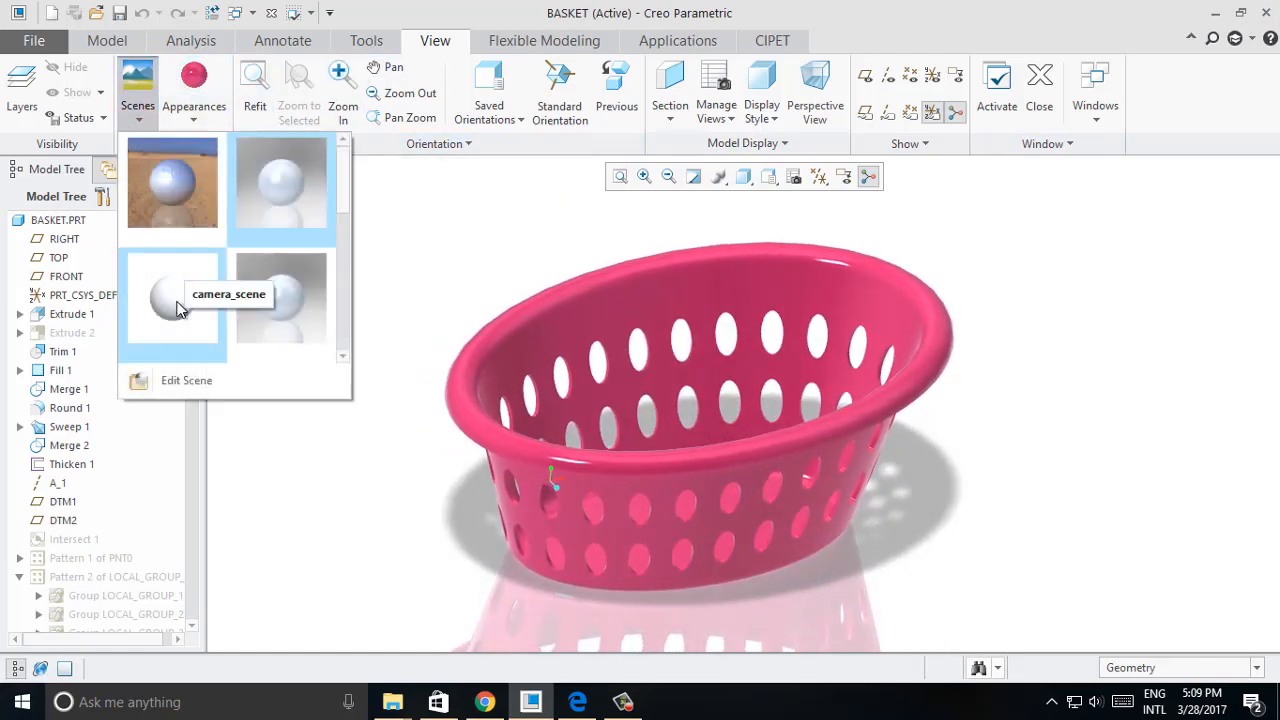
pyautogui.click(165, 380)
pyautogui.click(120, 196)
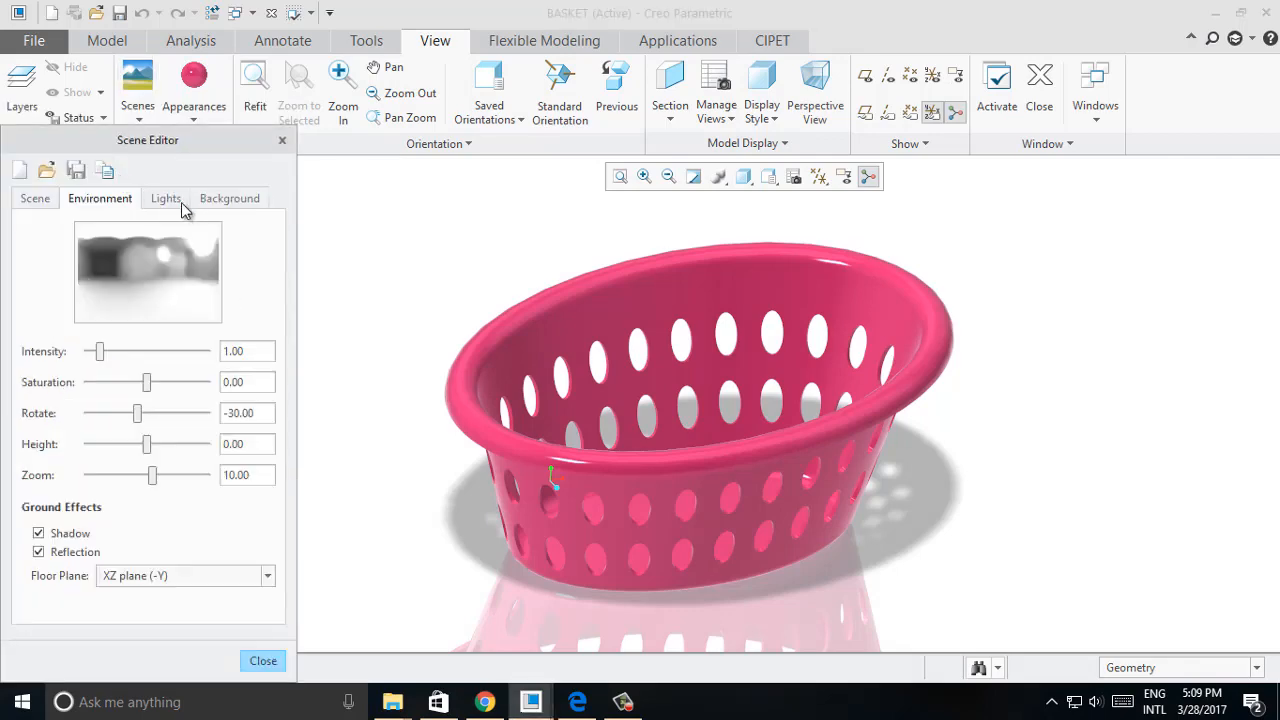
pyautogui.click(166, 198)
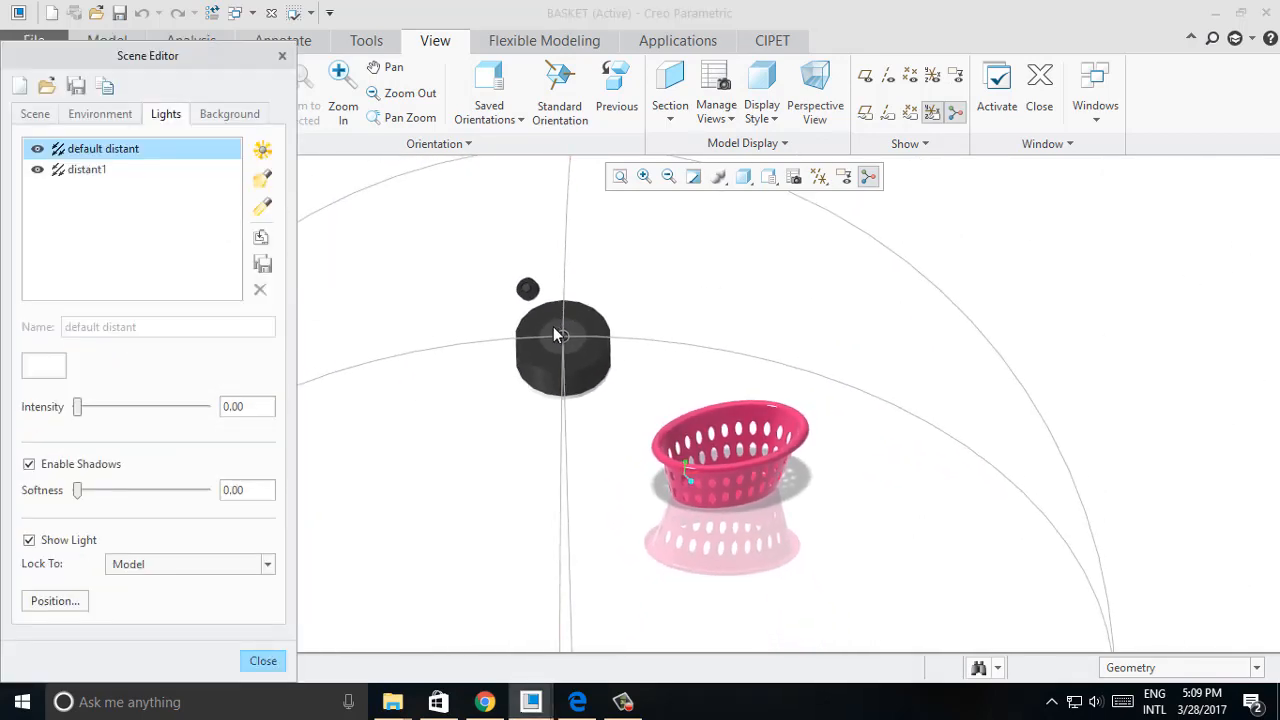
pyautogui.moveTo(562, 340); pyautogui.dragTo(658, 325)
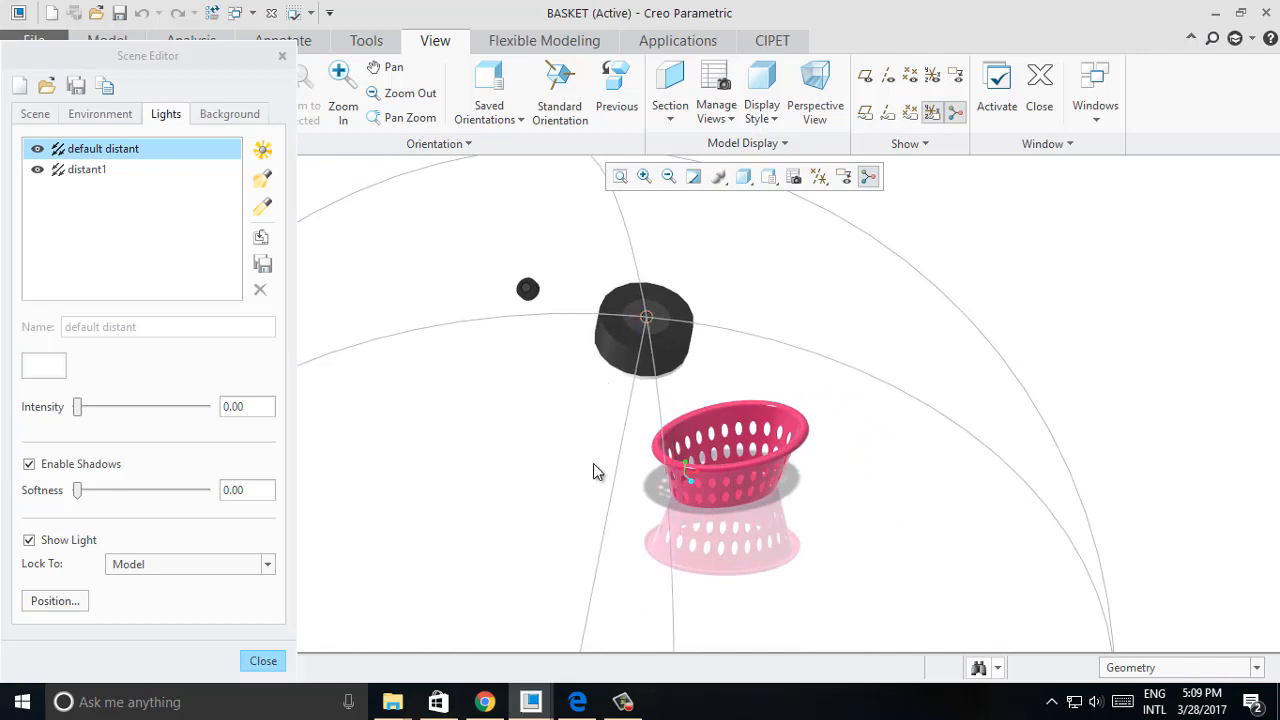
pyautogui.scroll(-3, 746, 372)
pyautogui.moveTo(655, 542); pyautogui.dragTo(749, 417)
pyautogui.scroll(3, 752, 412)
pyautogui.keyDown('shift'); pyautogui.moveTo(757, 406); pyautogui.dragTo(784, 512, button='middle'); pyautogui.keyUp('shift')
pyautogui.scroll(-1, 562, 350)
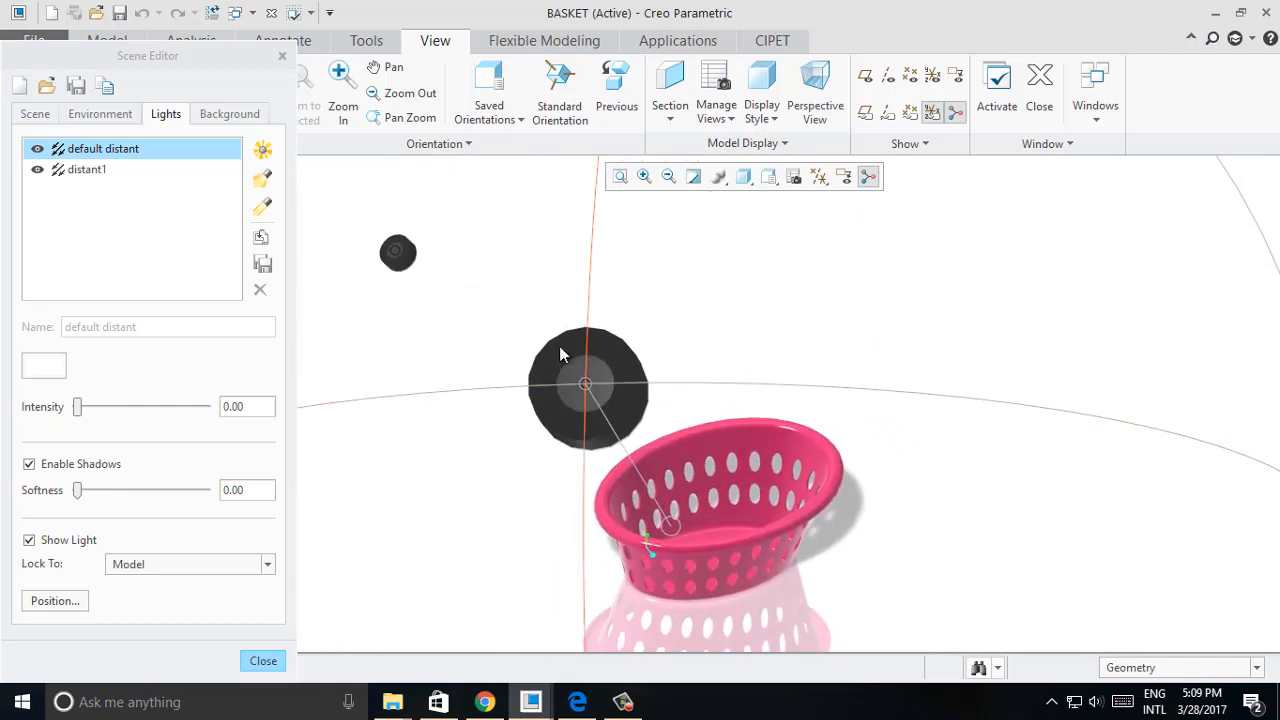
pyautogui.scroll(-4, 399, 248)
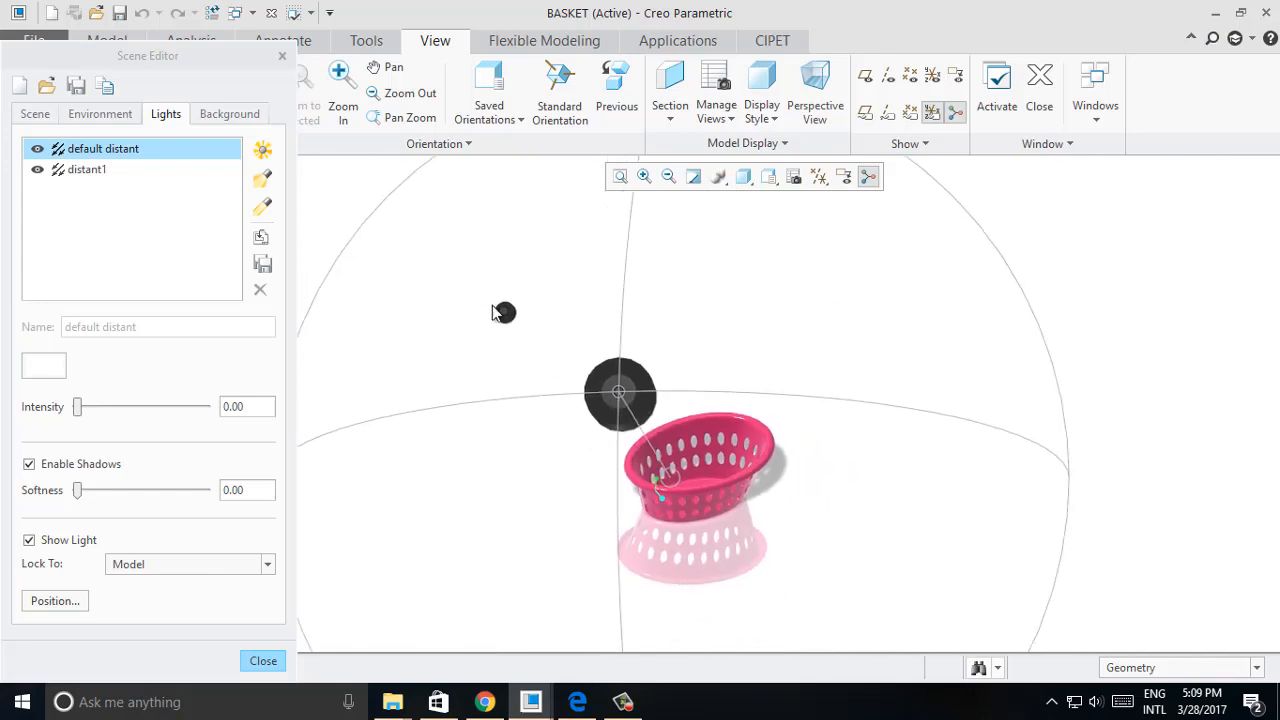
# Move the distant1 light to a position directly above the basket.
pyautogui.moveTo(505, 313); pyautogui.dragTo(736, 338)
pyautogui.moveTo(694, 352); pyautogui.dragTo(670, 397)
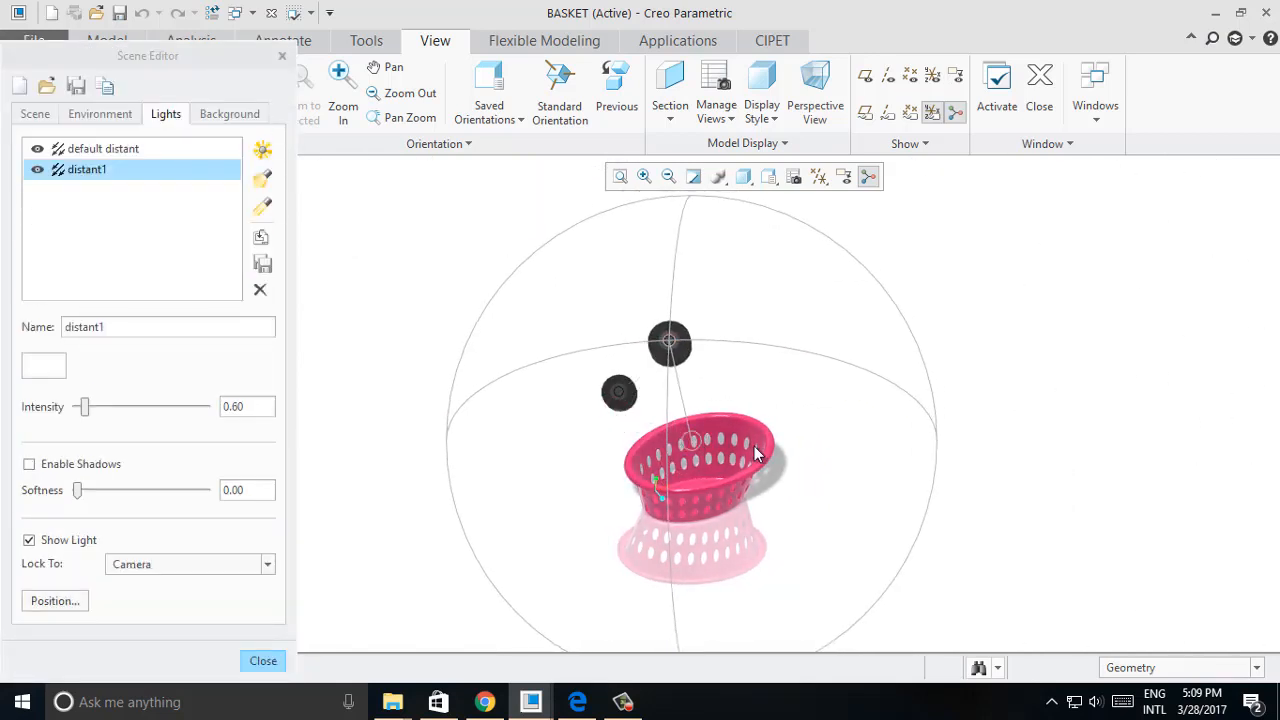
pyautogui.scroll(3, 755, 447)
pyautogui.scroll(4, 760, 440)
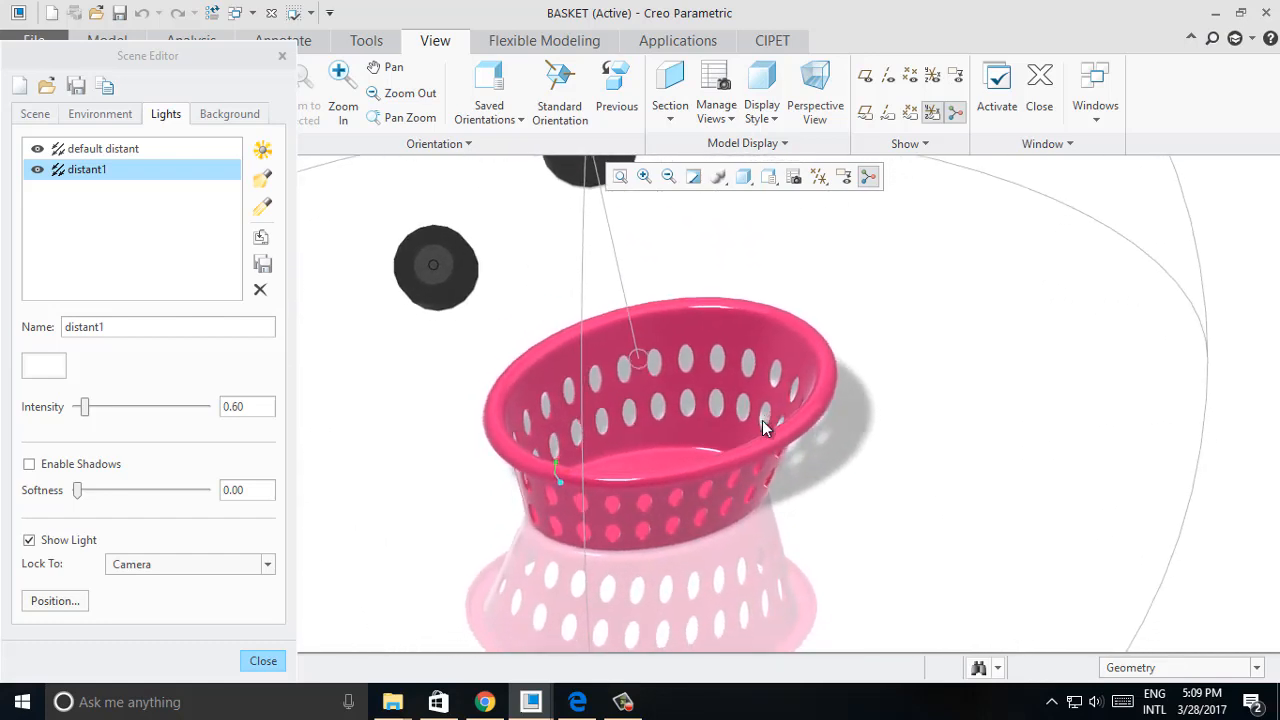
pyautogui.scroll(3, 762, 420)
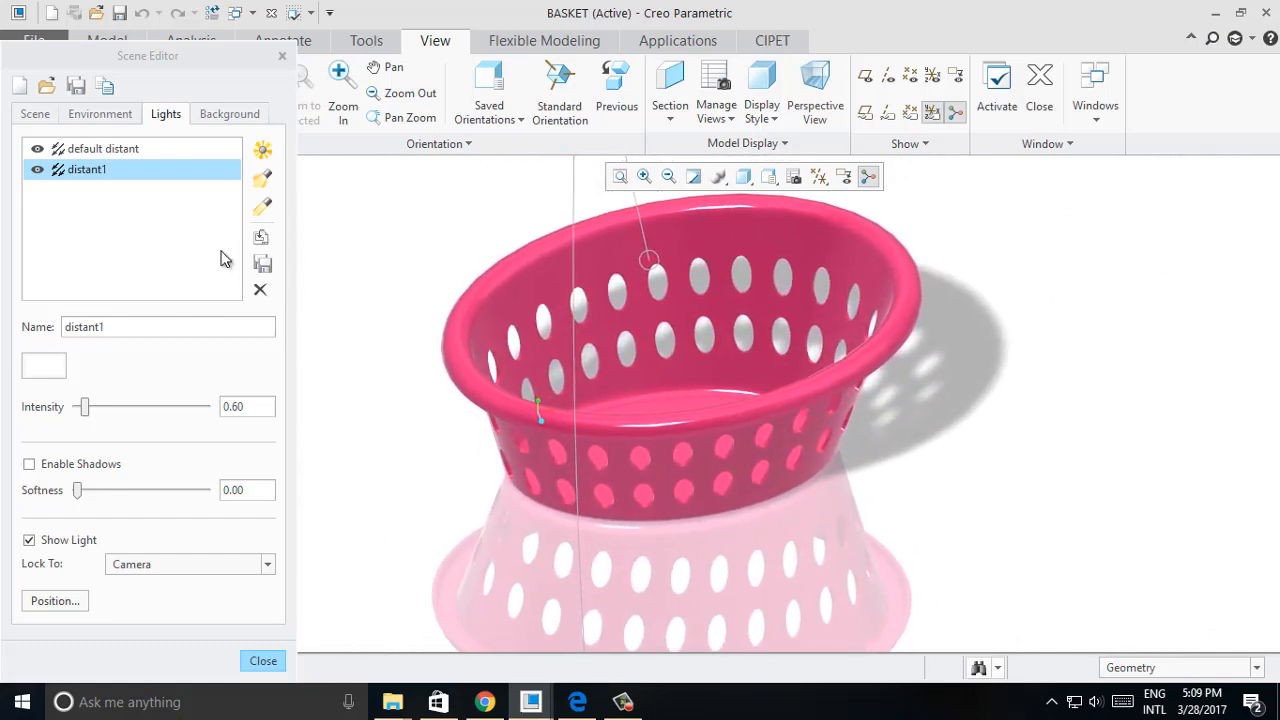
# Set the distant1 light's intensity to 1.60 and its softness to 32.00.
pyautogui.moveTo(85, 407); pyautogui.dragTo(112, 411)
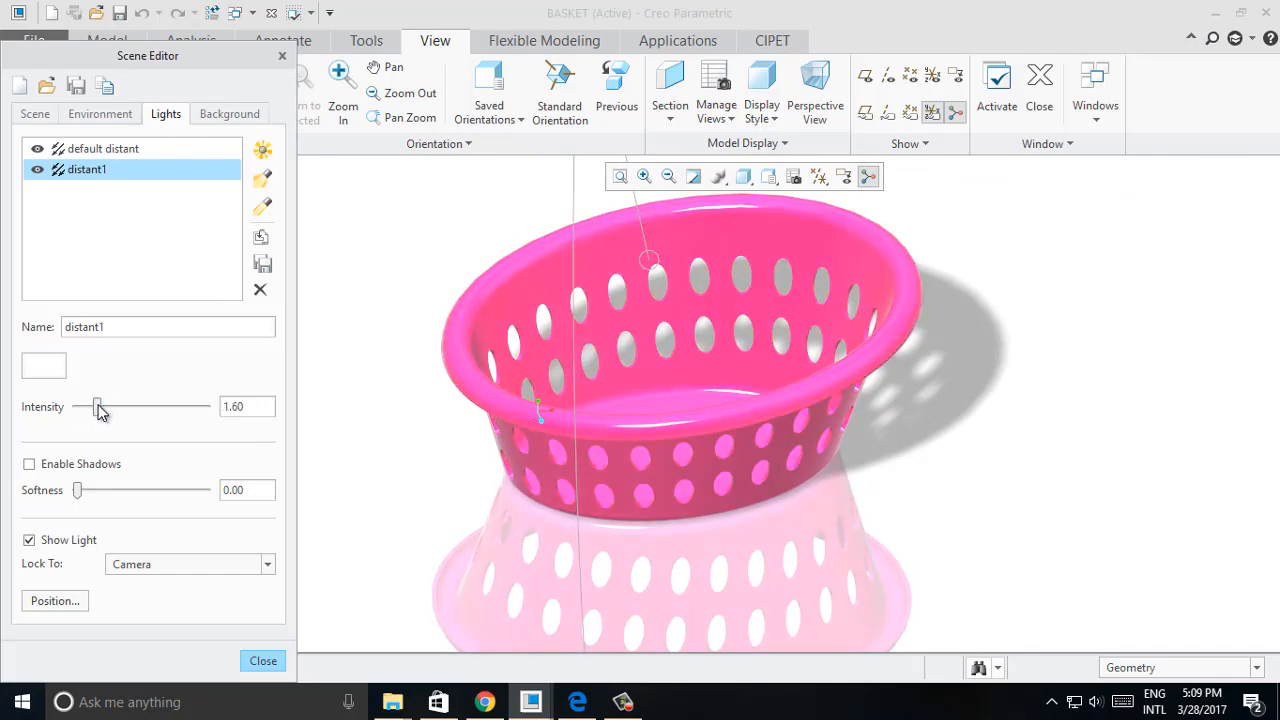
pyautogui.moveTo(78, 491); pyautogui.dragTo(99, 491)
pyautogui.scroll(3, 163, 424)
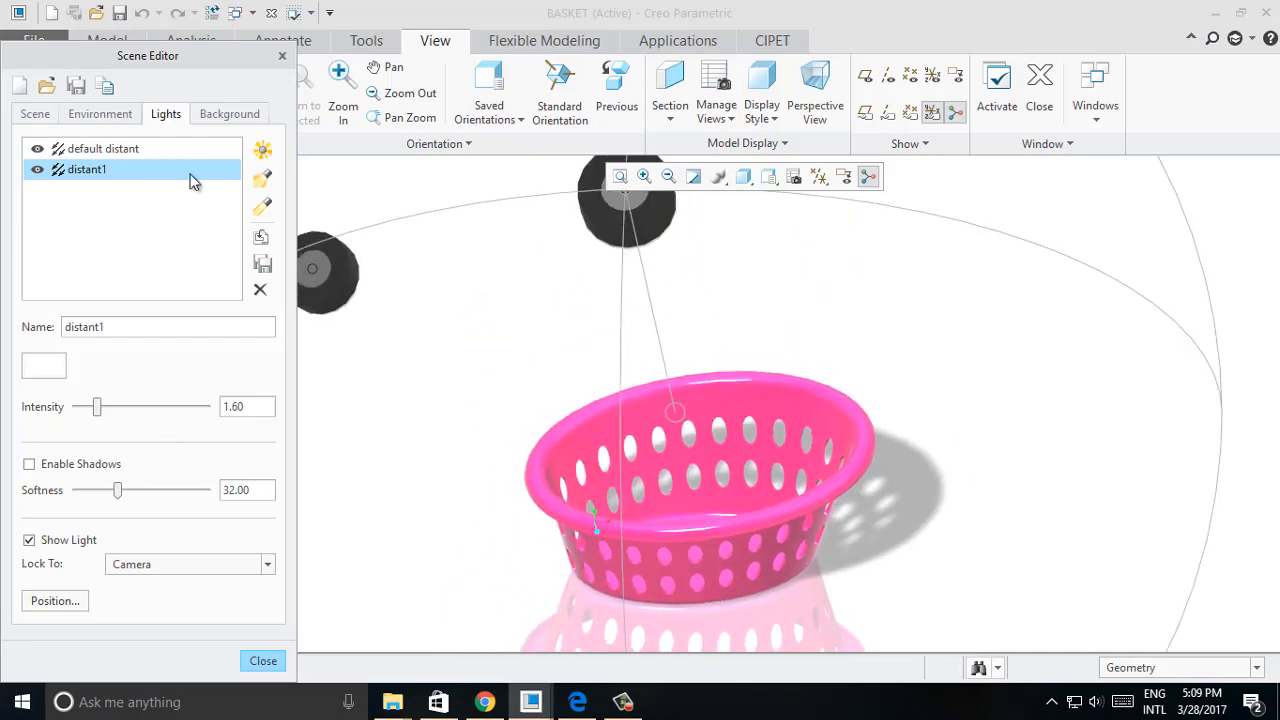
# Turn off the ground reflection in the scene's environment settings and close the scene editor.
pyautogui.click(230, 116)
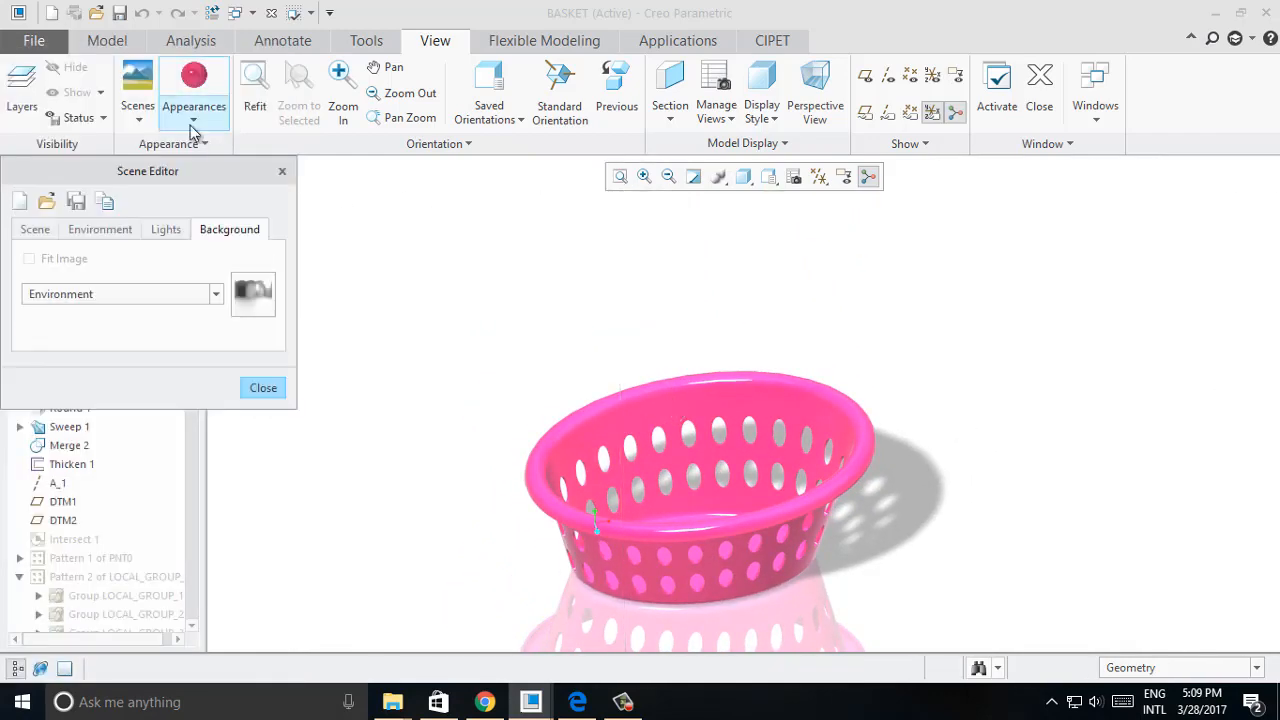
pyautogui.click(127, 234)
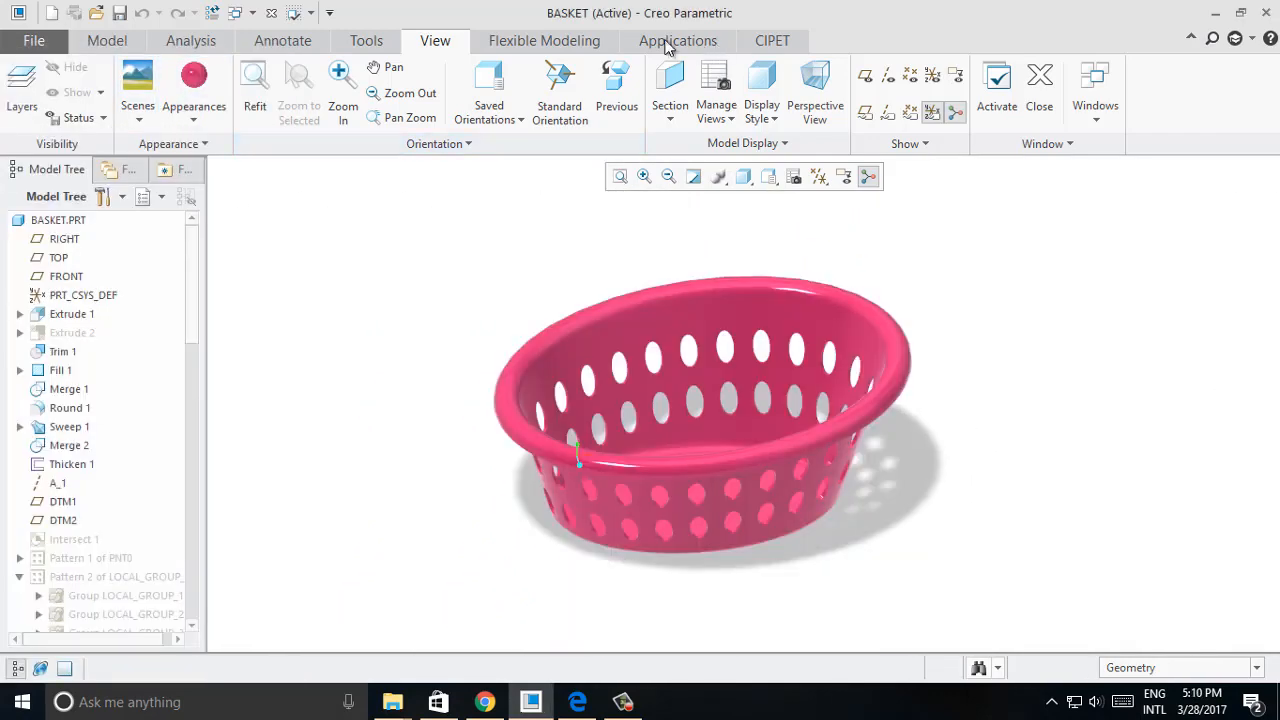
# Start Photo-Realistic Rendering with real-time rendering and examine the rendered basket up close.
pyautogui.click(583, 38)
pyautogui.click(699, 38)
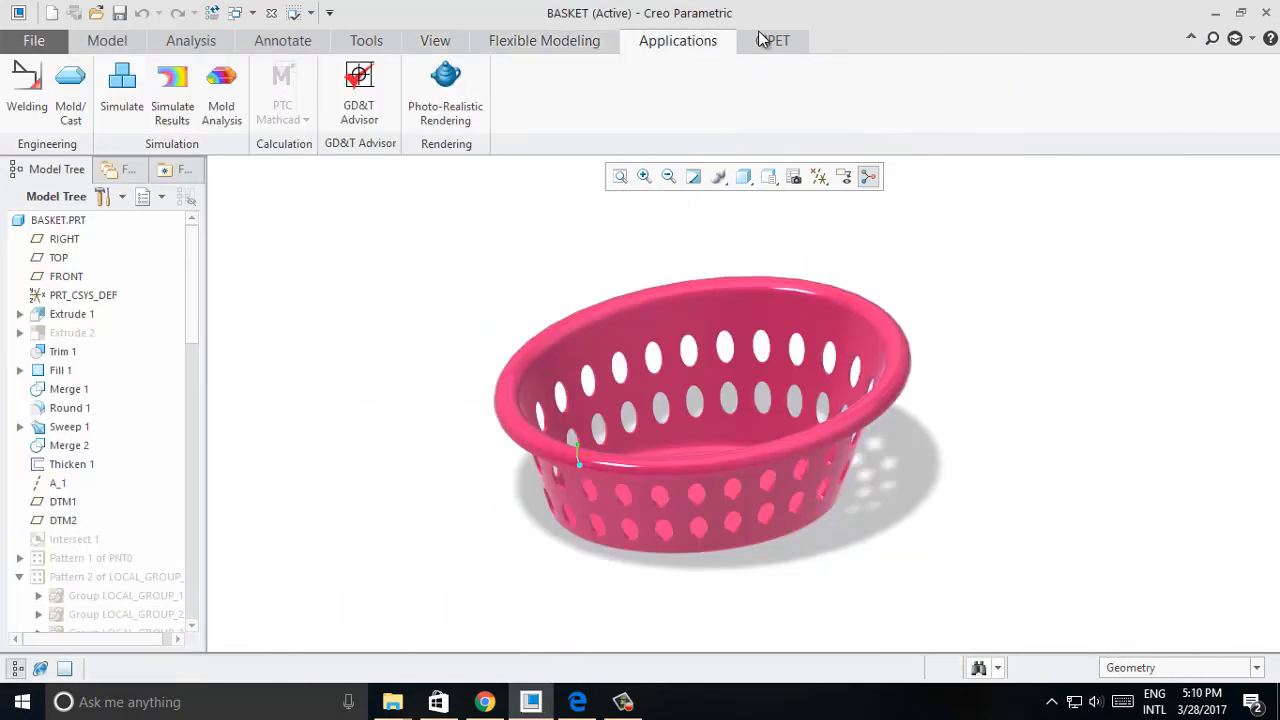
pyautogui.click(470, 85)
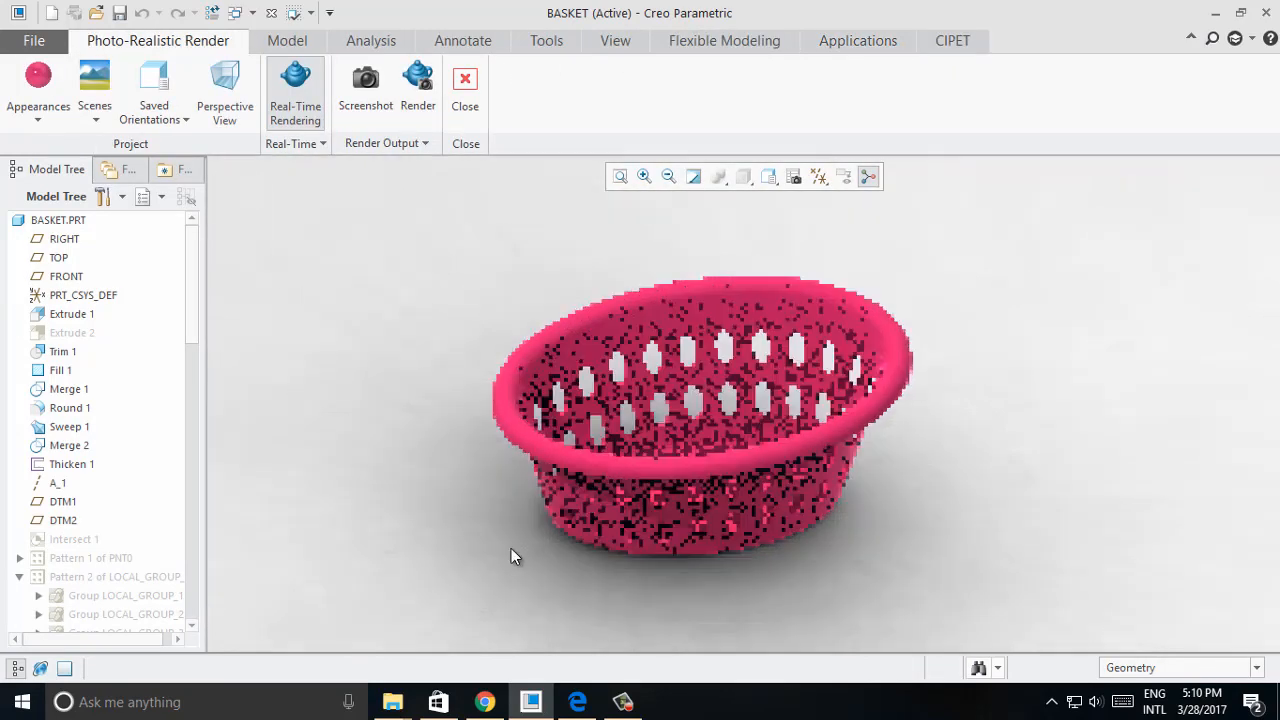
pyautogui.scroll(3, 530, 556)
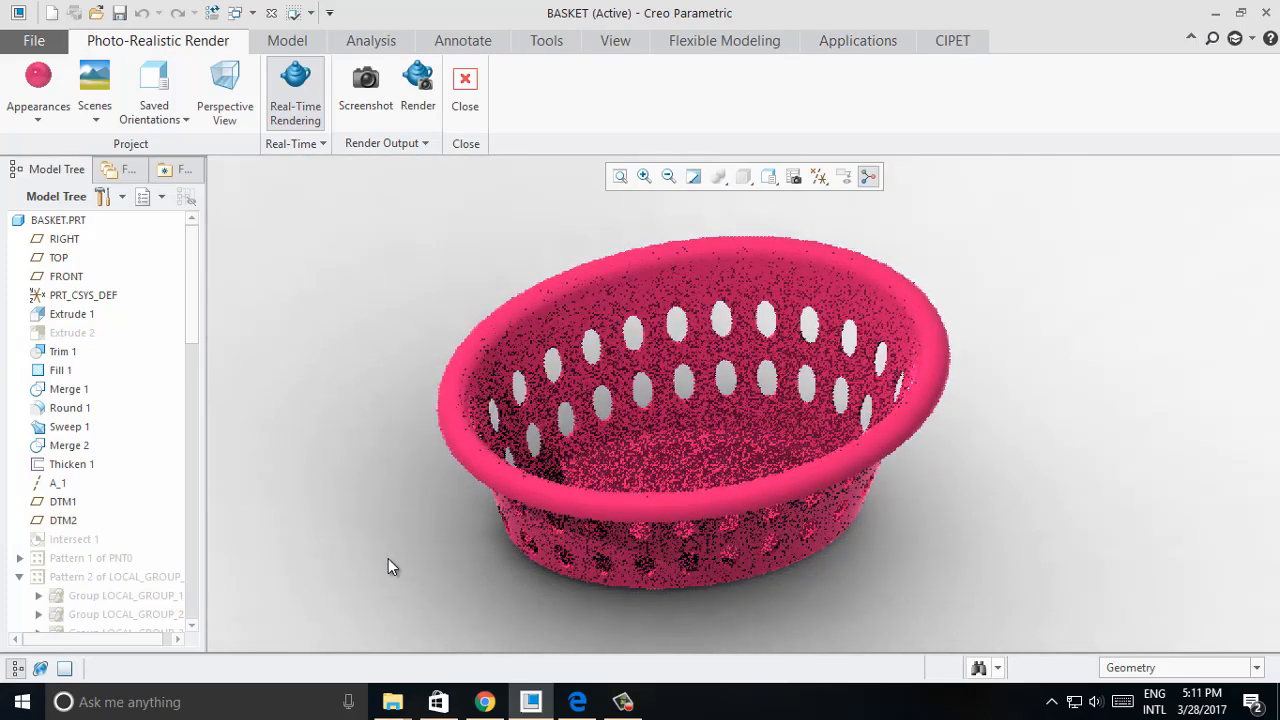
pyautogui.click(226, 90)
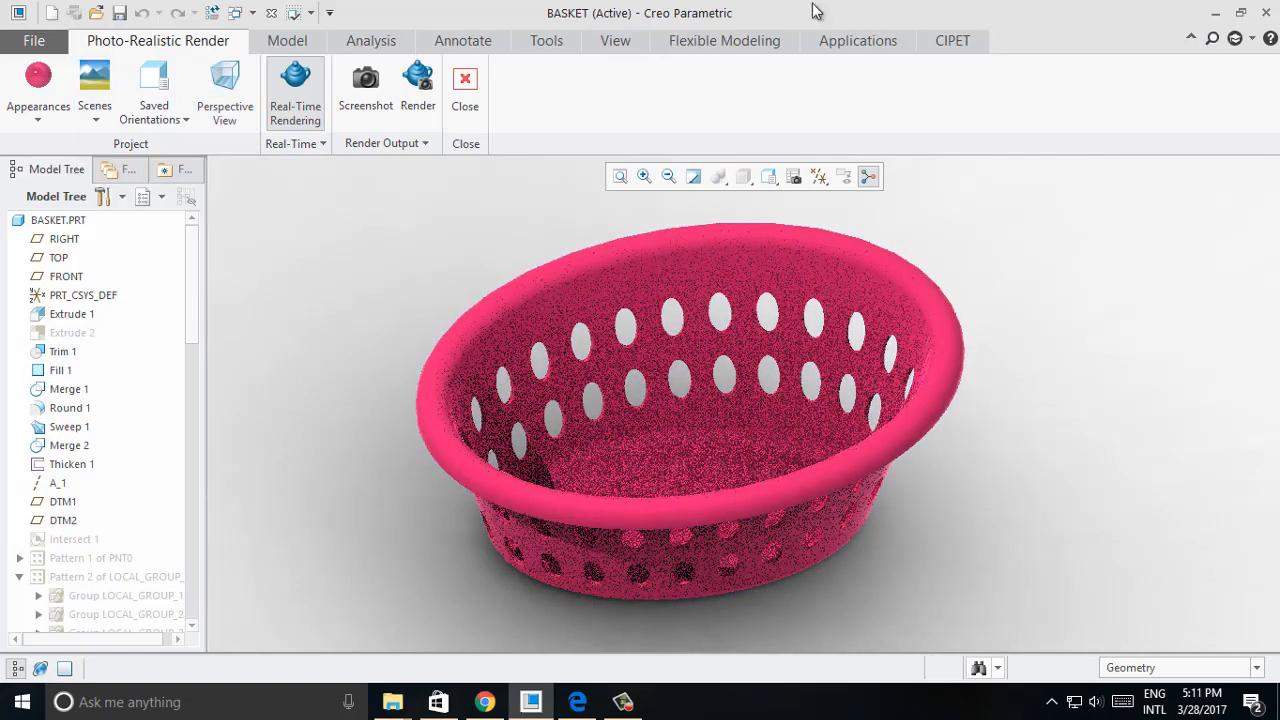
pyautogui.click(38, 116)
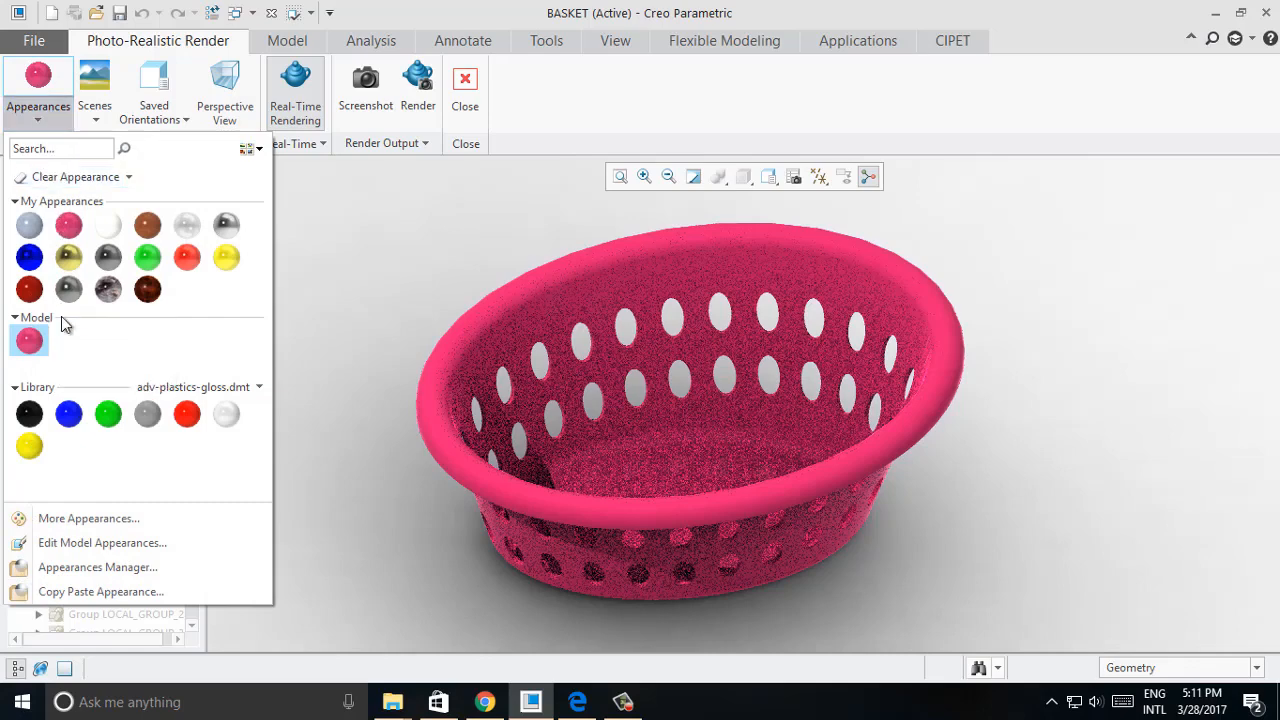
pyautogui.click(29, 340)
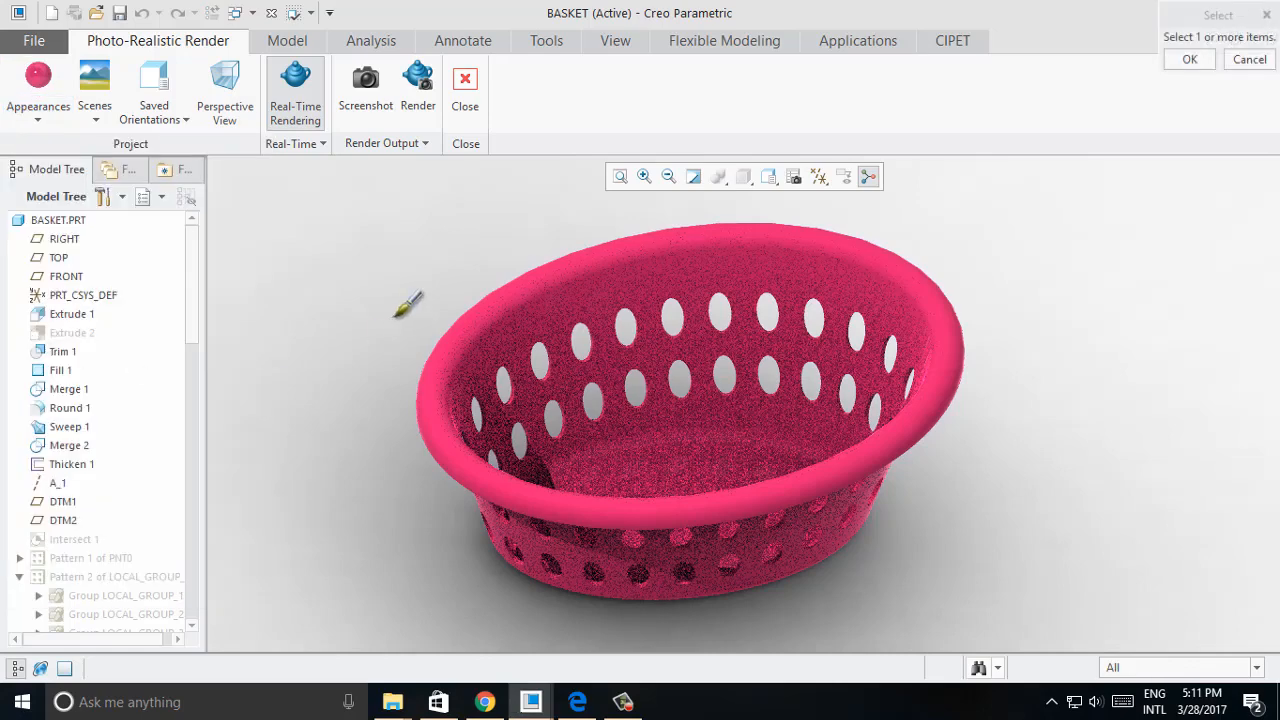
pyautogui.click(45, 123)
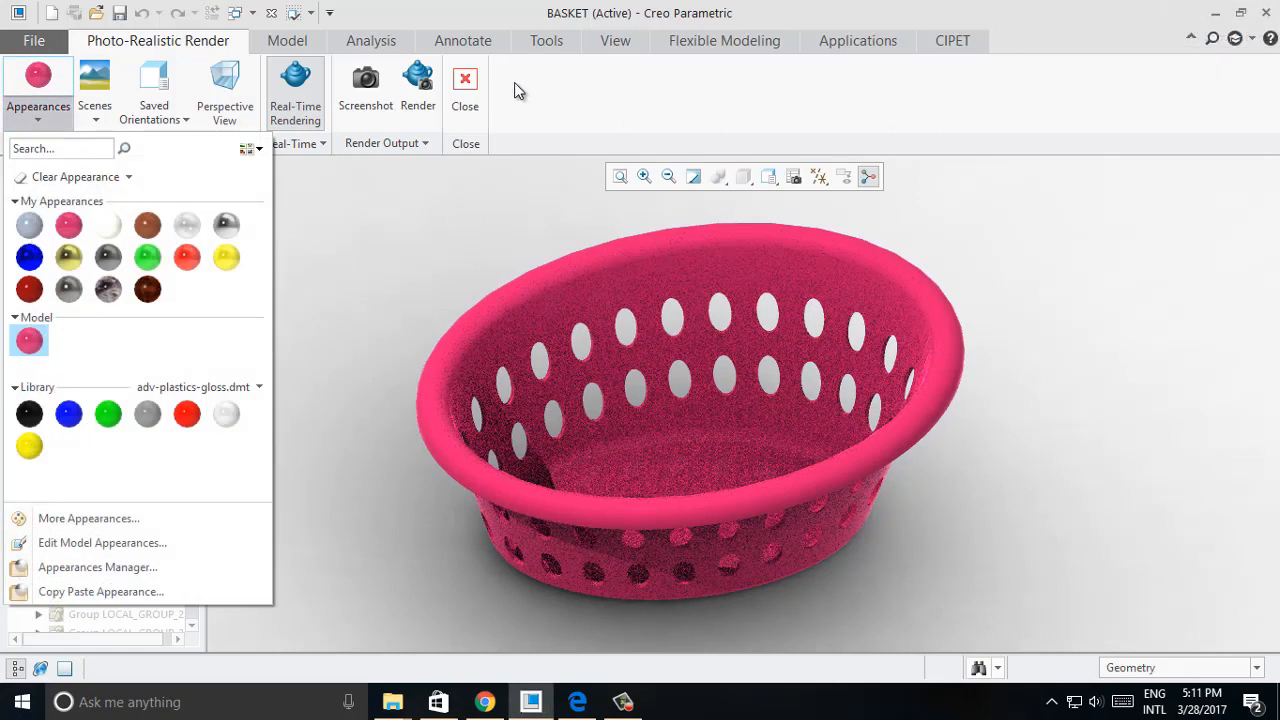
# Close Photo-Realistic Rendering and return to the regular shaded model.
pyautogui.click(462, 95)
pyautogui.click(465, 95)
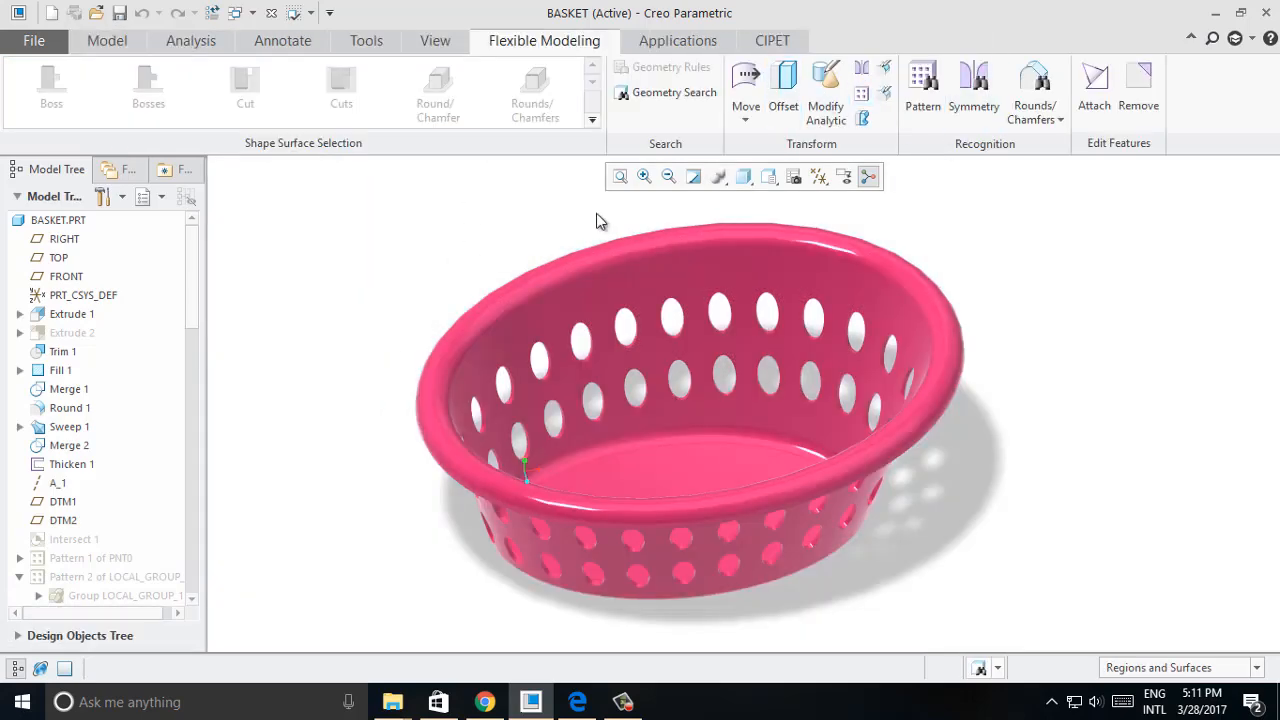
# Open the basket's pink model appearance for editing and set its bump type to Image.
pyautogui.click(122, 42)
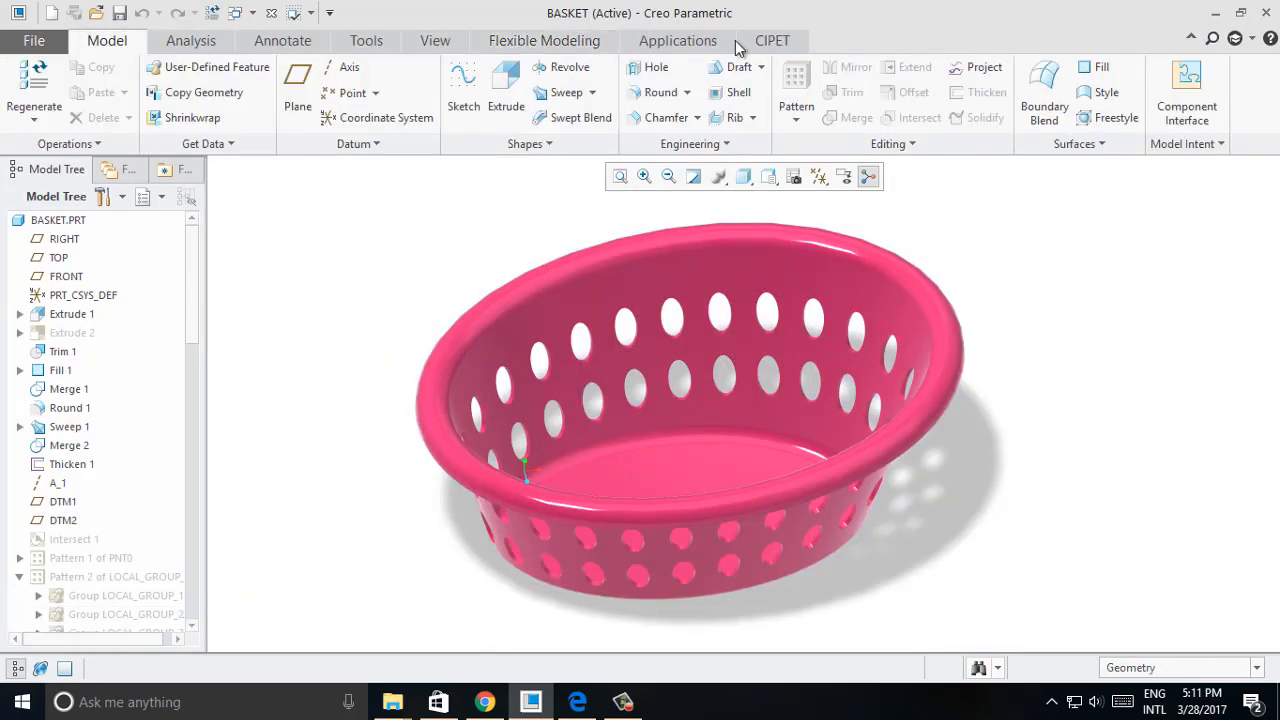
pyautogui.click(778, 40)
pyautogui.click(435, 40)
pyautogui.click(194, 95)
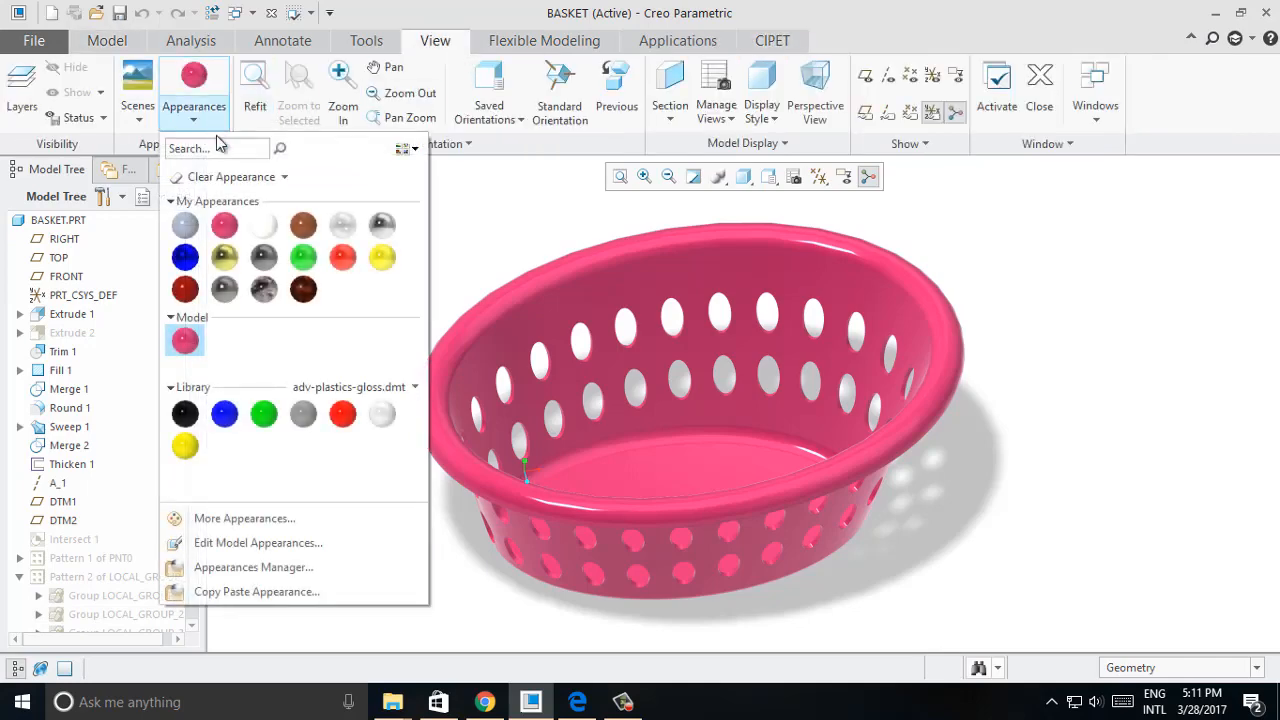
pyautogui.rightClick(193, 344)
pyautogui.click(110, 350)
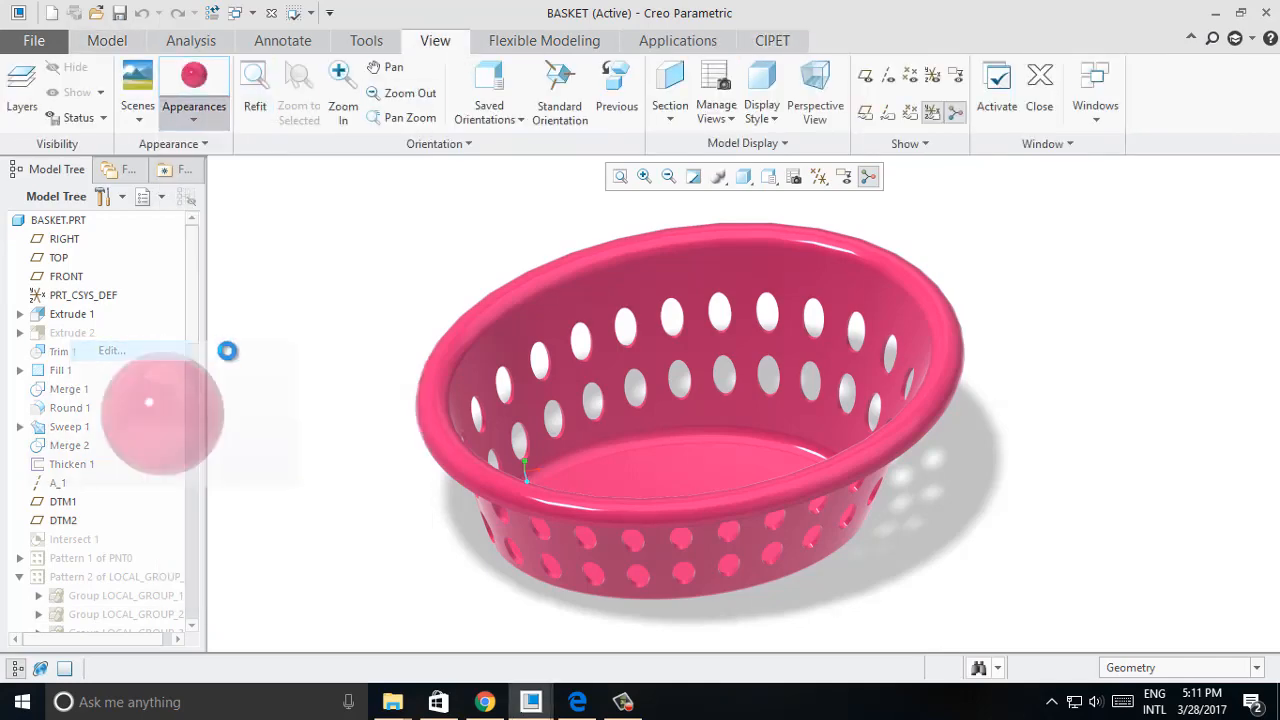
pyautogui.click(112, 279)
pyautogui.click(164, 280)
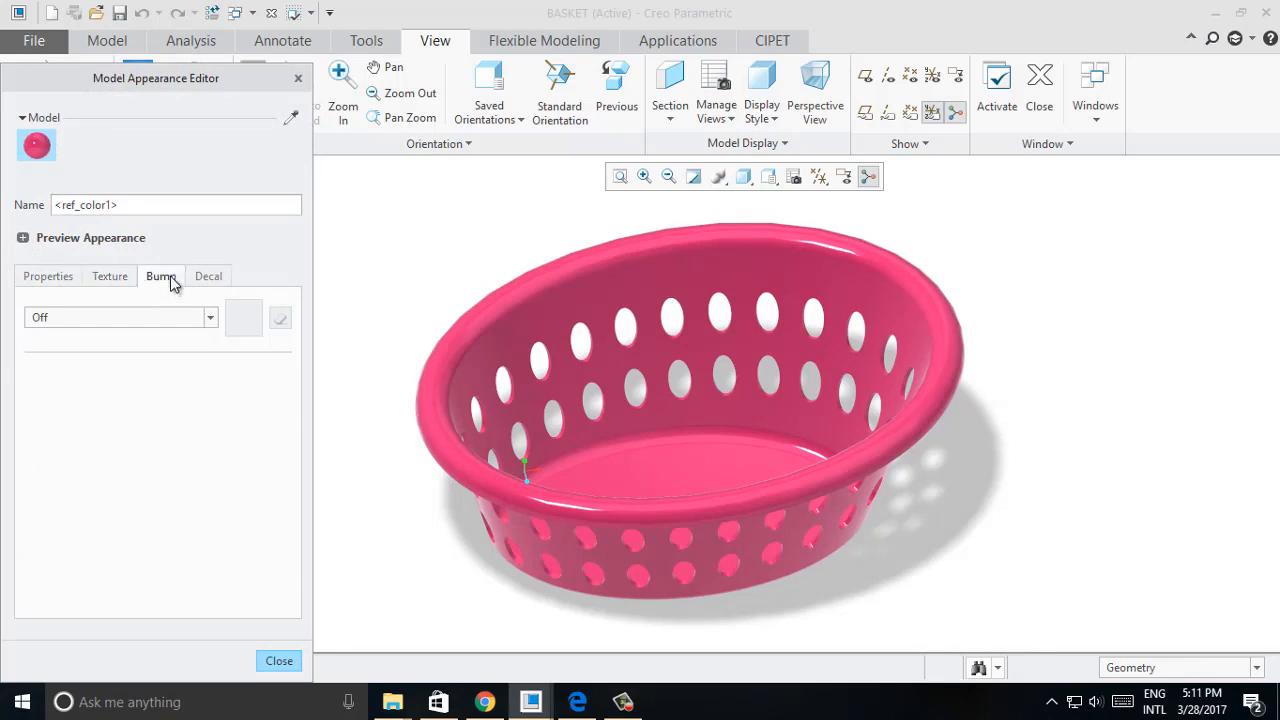
pyautogui.click(210, 318)
pyautogui.click(168, 352)
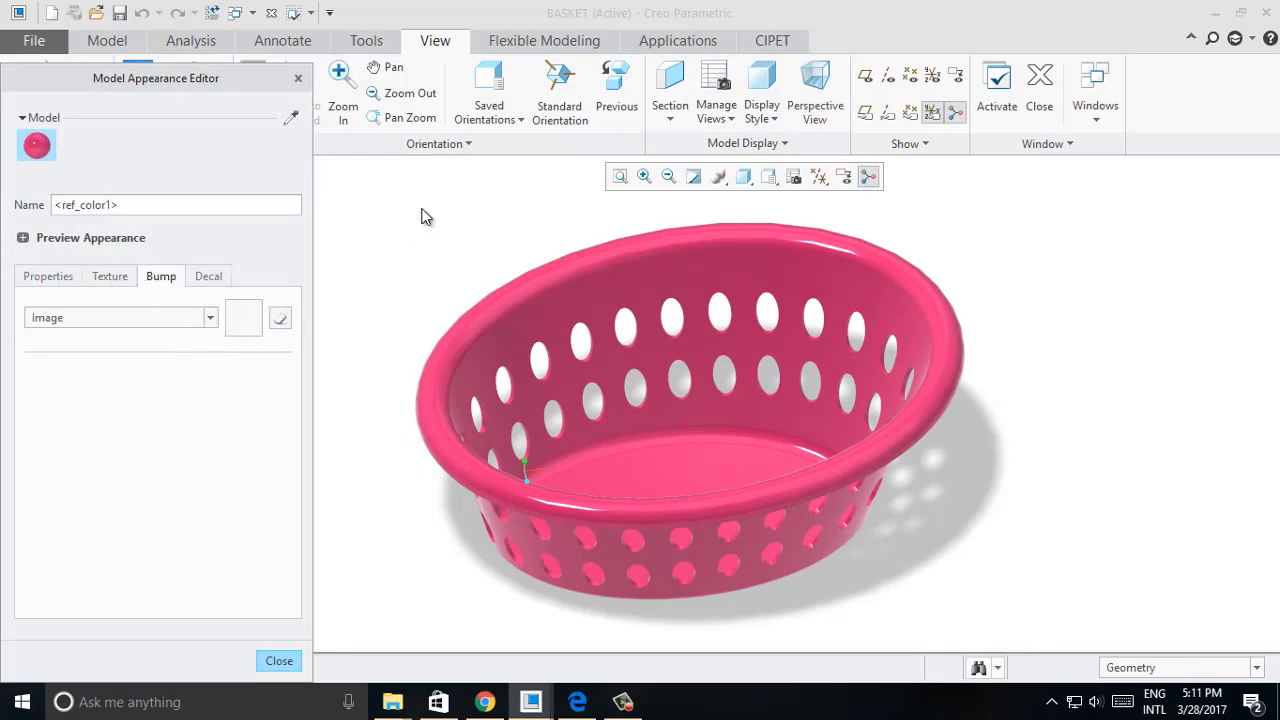
# Browse for a bump image in the Fabric texture folder and display the files as thumbnails.
pyautogui.click(244, 318)
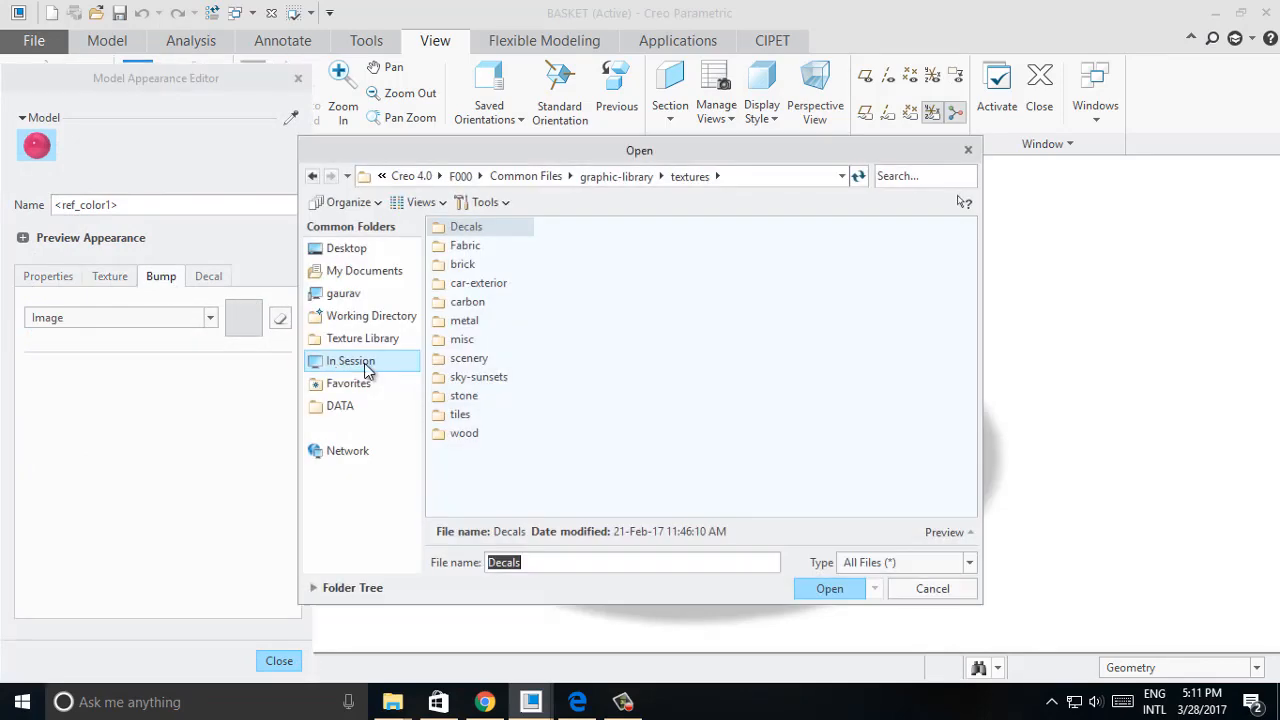
pyautogui.doubleClick(458, 246)
pyautogui.rightClick(727, 256)
pyautogui.moveTo(700, 286)
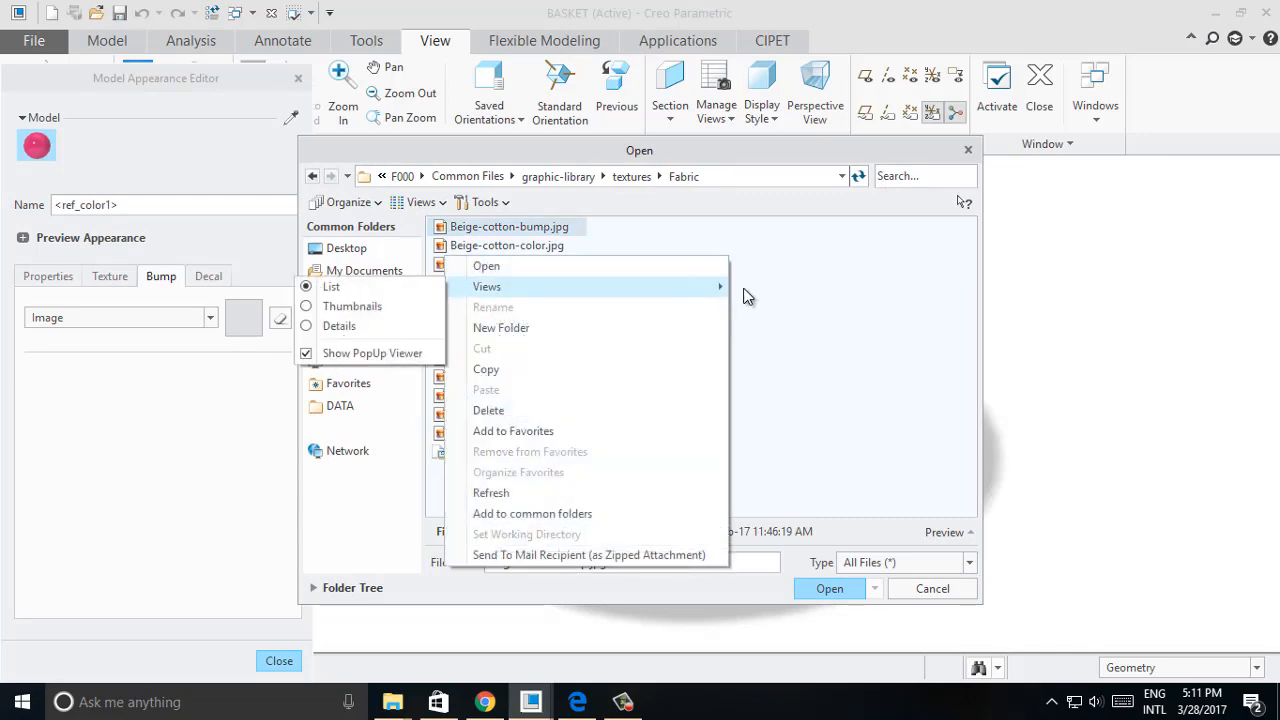
pyautogui.click(350, 306)
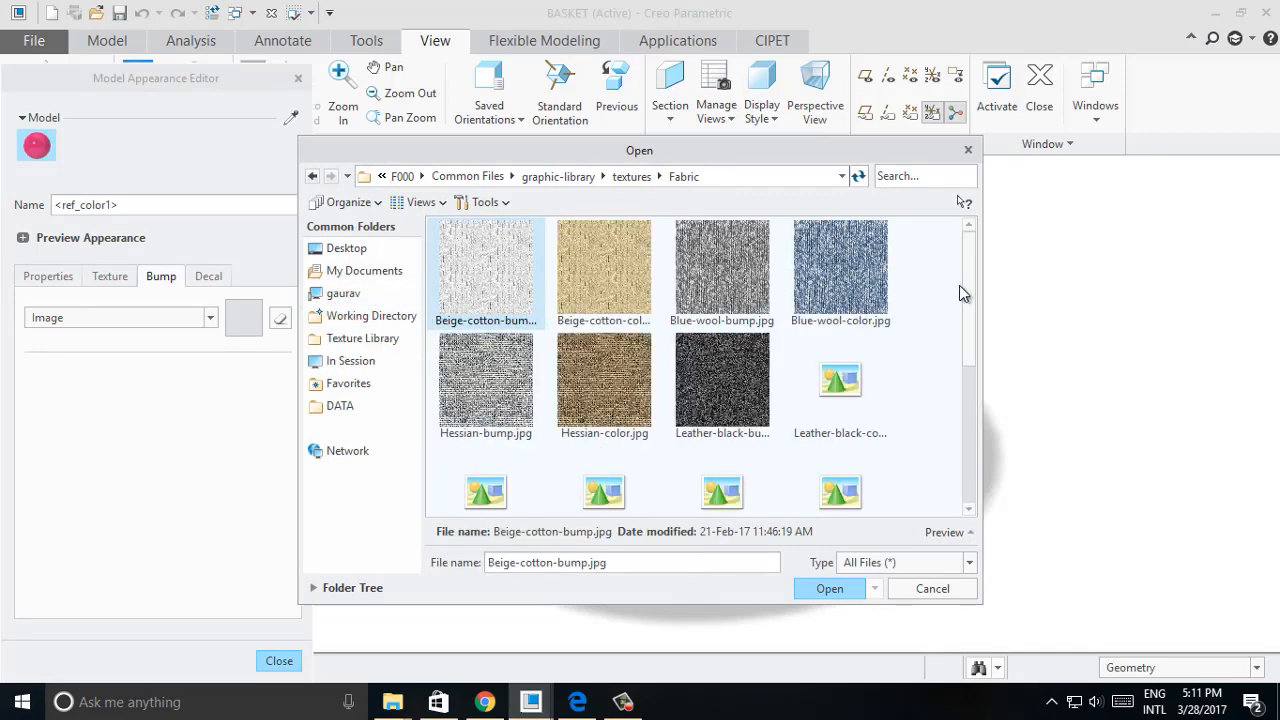
pyautogui.moveTo(965, 290); pyautogui.dragTo(638, 203)
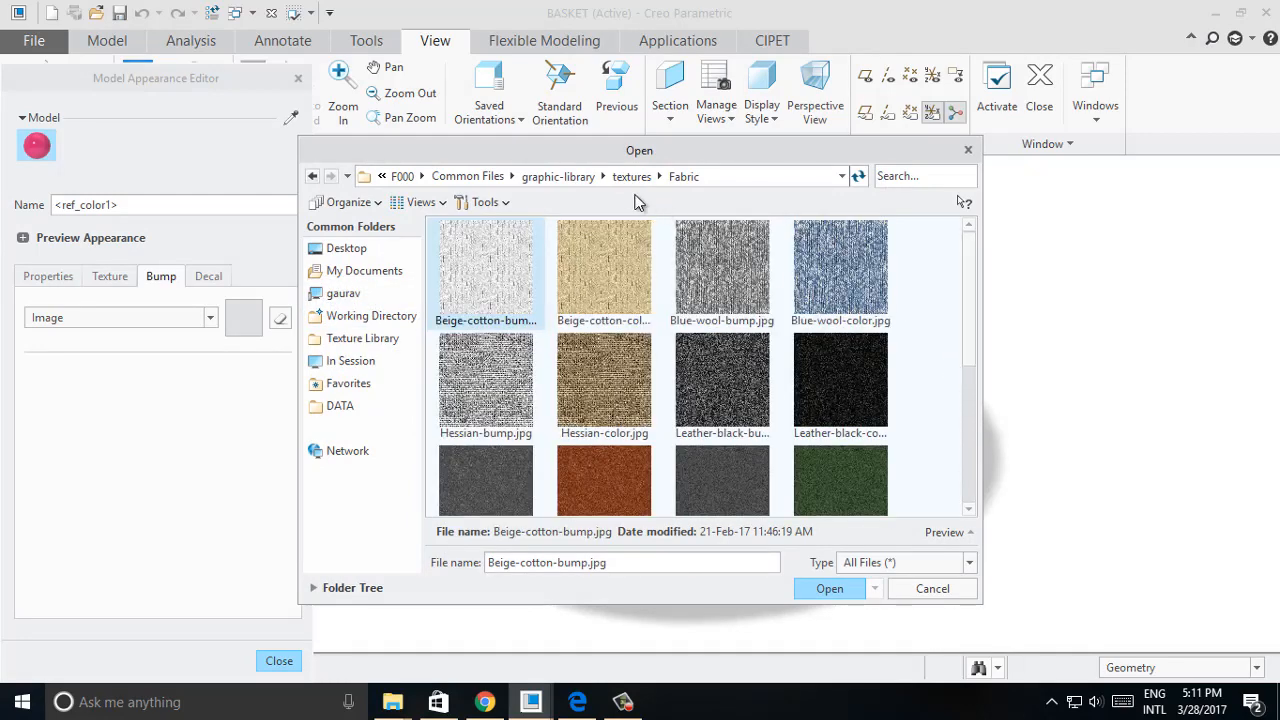
# Look through the Fabric, brick and car-exterior texture folders for a suitable bump image.
pyautogui.click(632, 177)
pyautogui.doubleClick(588, 268)
pyautogui.moveTo(966, 335); pyautogui.dragTo(943, 463)
pyautogui.click(943, 463)
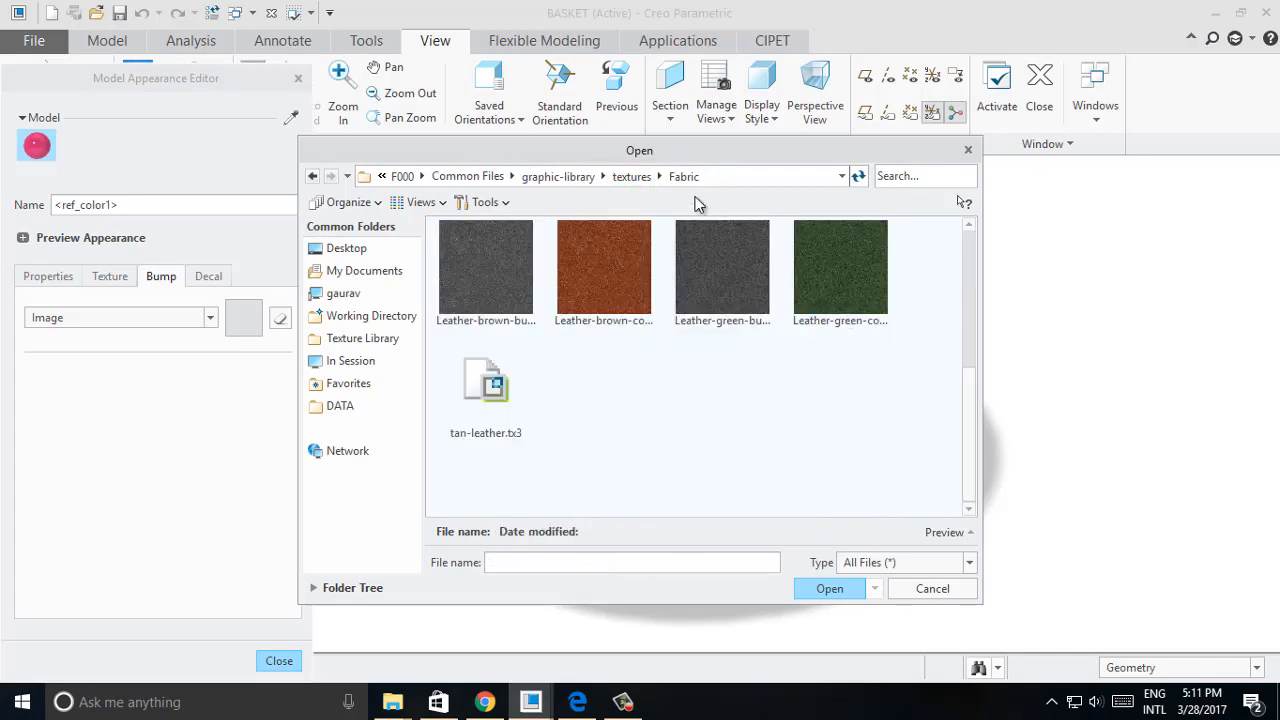
pyautogui.click(640, 176)
pyautogui.doubleClick(694, 270)
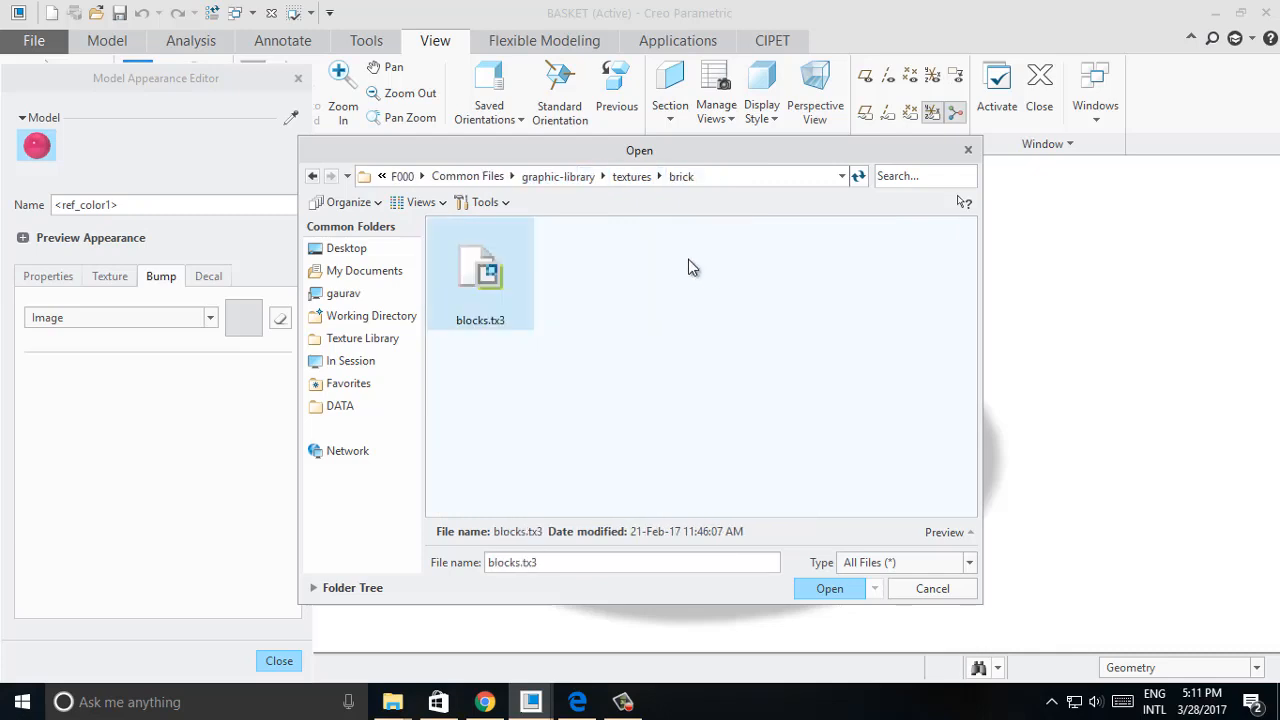
pyautogui.click(614, 176)
pyautogui.doubleClick(782, 240)
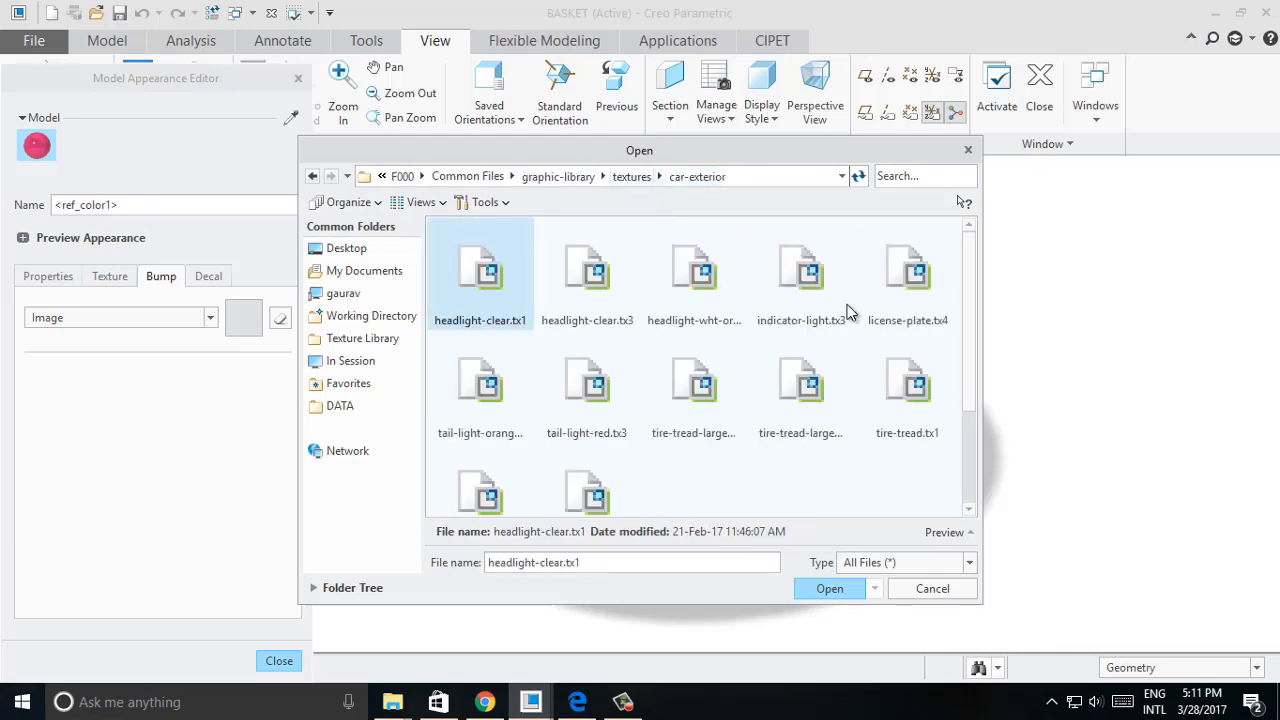
# Load carbon-bump.jpg from the carbon texture folder as the bump image and close the appearance editor.
pyautogui.click(628, 177)
pyautogui.click(928, 278)
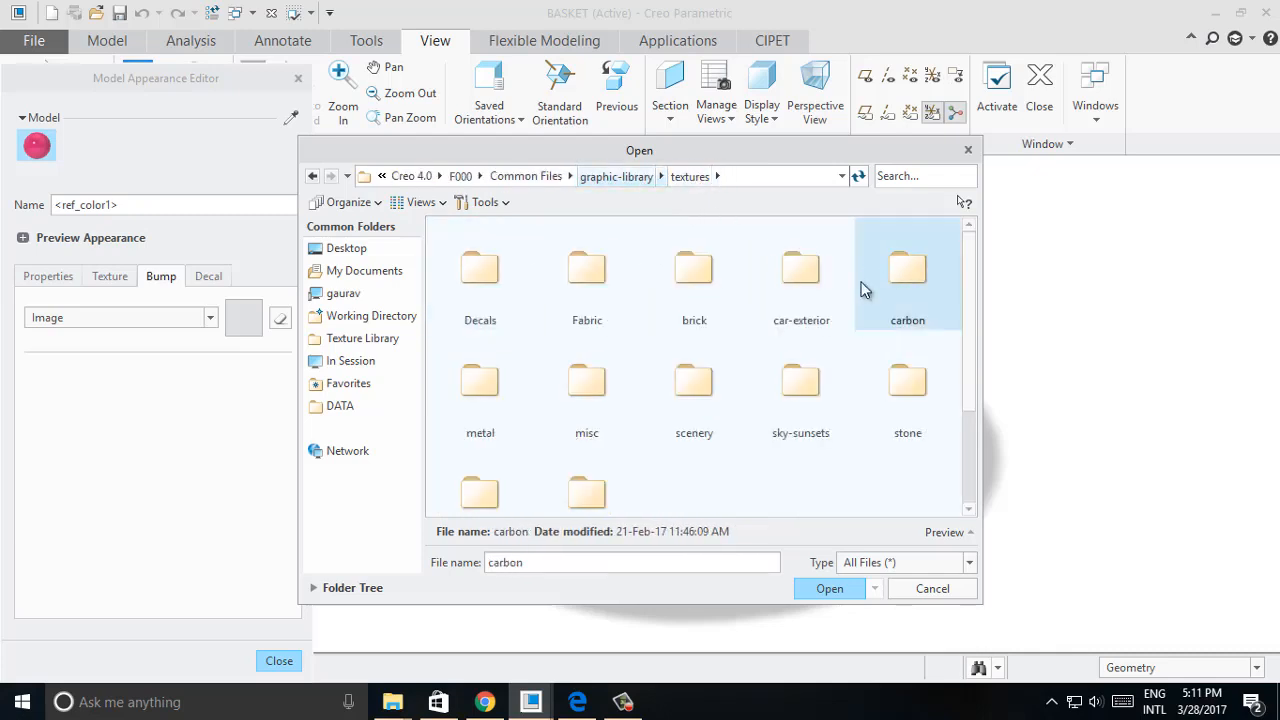
pyautogui.doubleClick(864, 286)
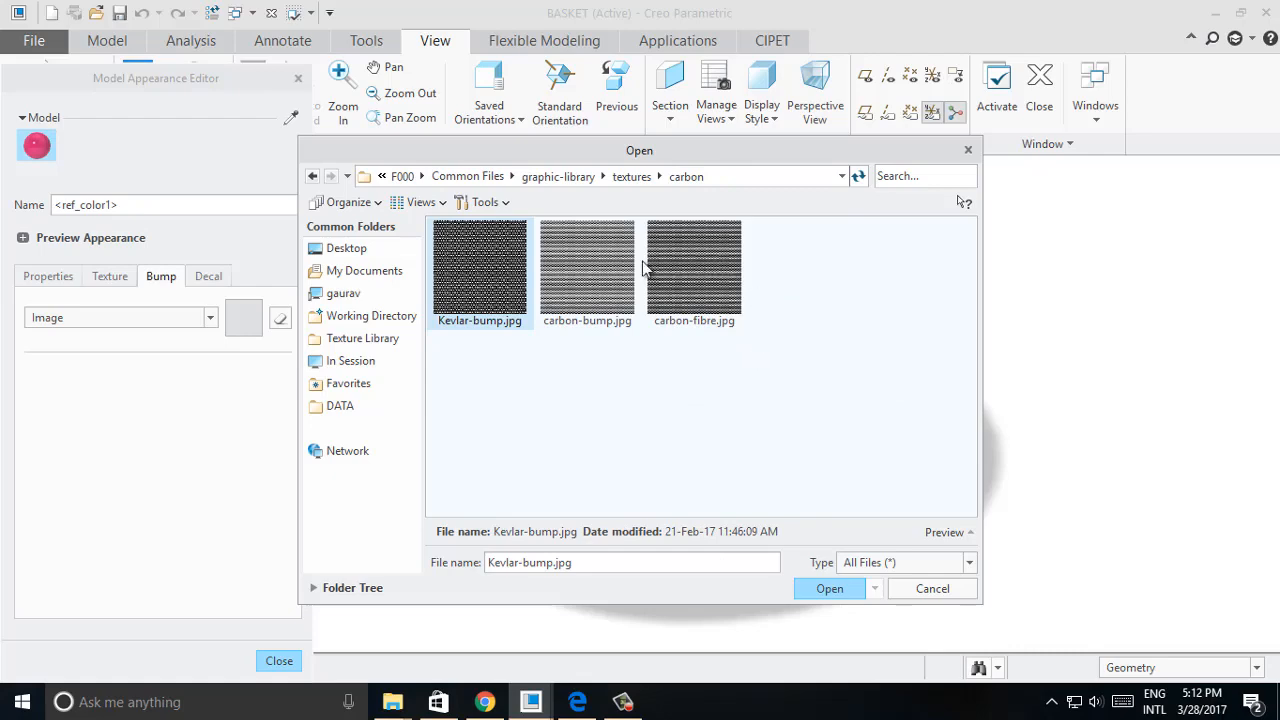
pyautogui.doubleClick(617, 263)
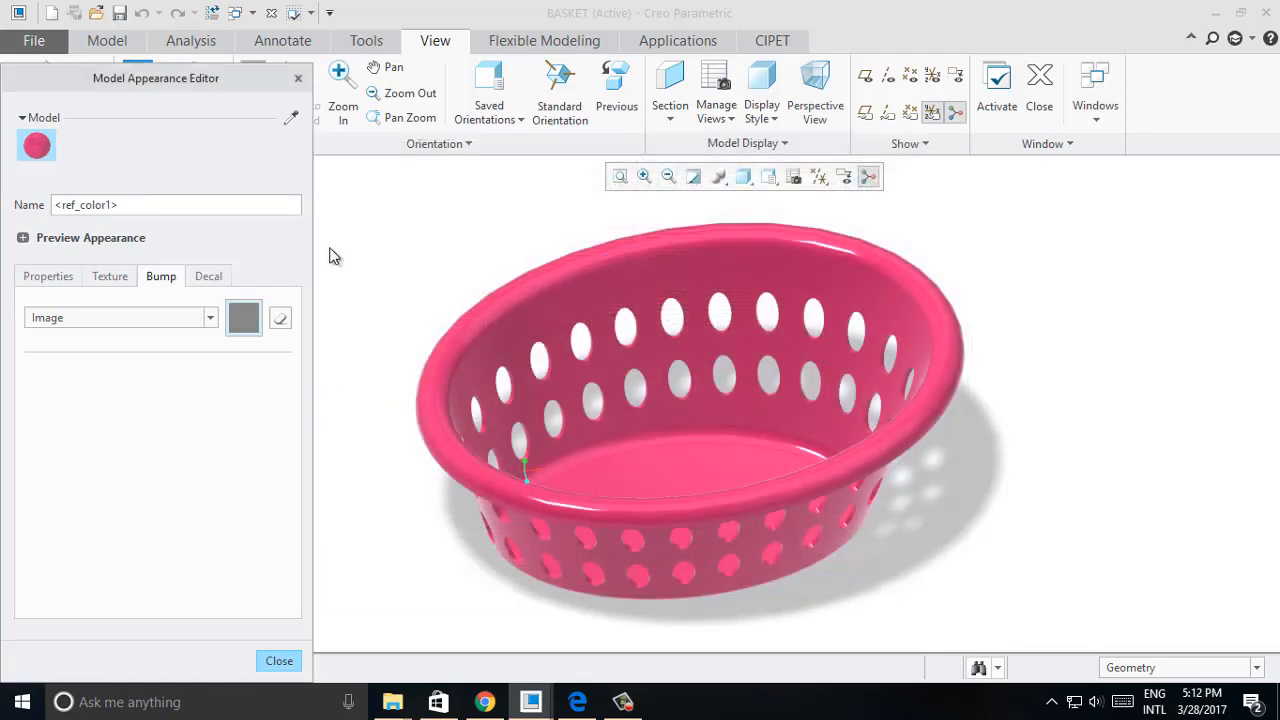
pyautogui.click(279, 660)
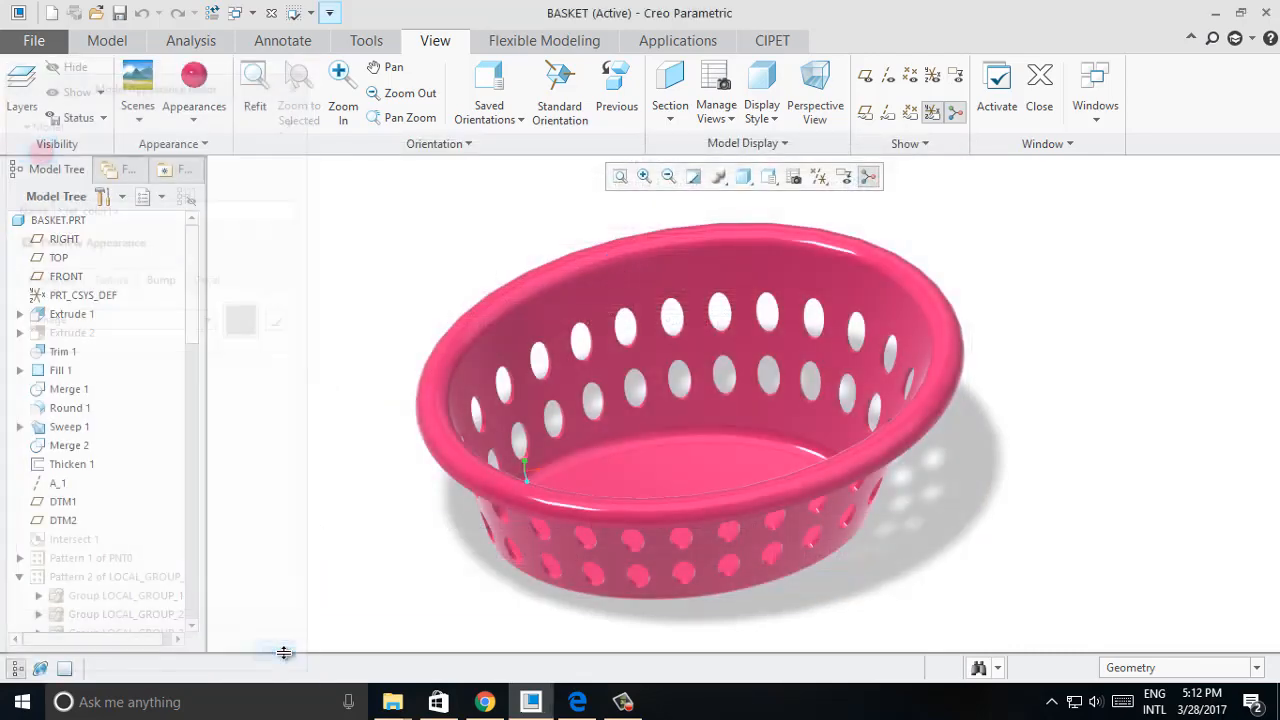
# Apply the bumped pink appearance to the whole BASKET.PRT part.
pyautogui.click(194, 80)
pyautogui.click(67, 221)
pyautogui.middleClick(348, 223)
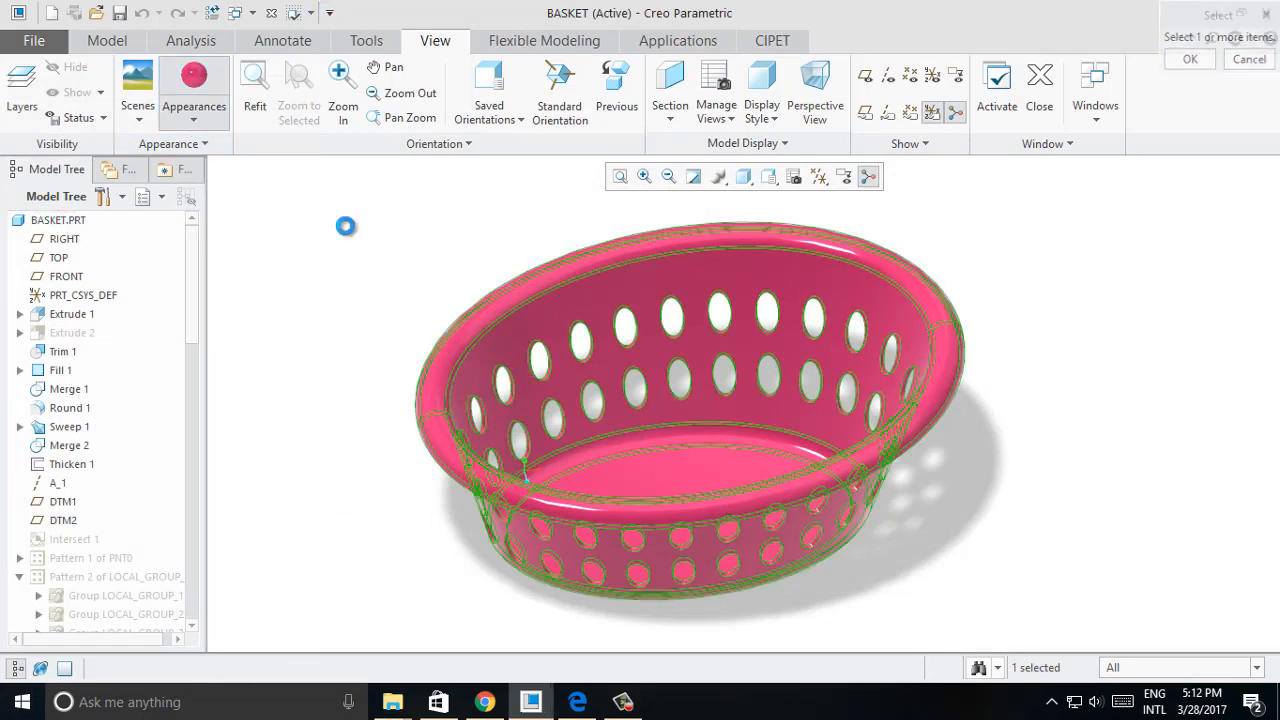
# Examine the bump texture on the basket's walls and rim from different angles and distances.
pyautogui.moveTo(632, 538); pyautogui.dragTo(877, 524, button='middle')
pyautogui.scroll(-5, 878, 530)
pyautogui.scroll(-3, 877, 524)
pyautogui.hotkey('ctrl', 'd')
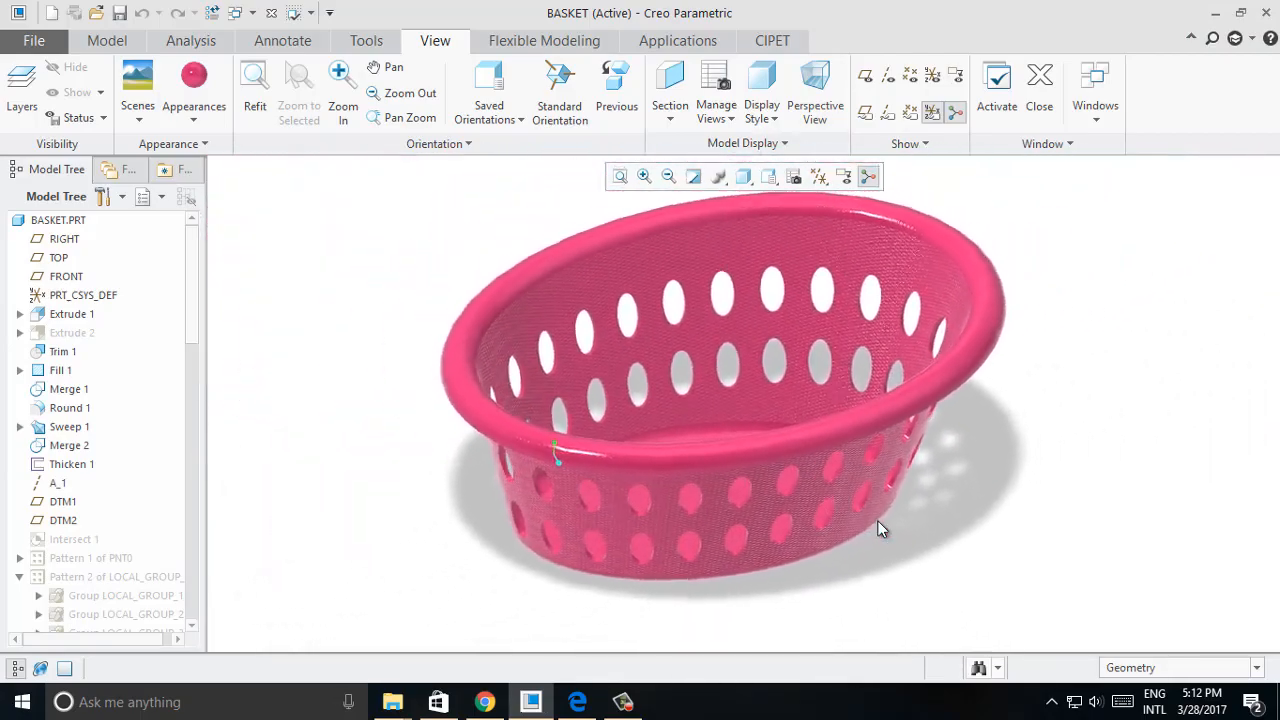
pyautogui.moveTo(878, 521); pyautogui.dragTo(878, 511, button='middle')
pyautogui.scroll(-5, 878, 511)
pyautogui.scroll(5, 878, 511)
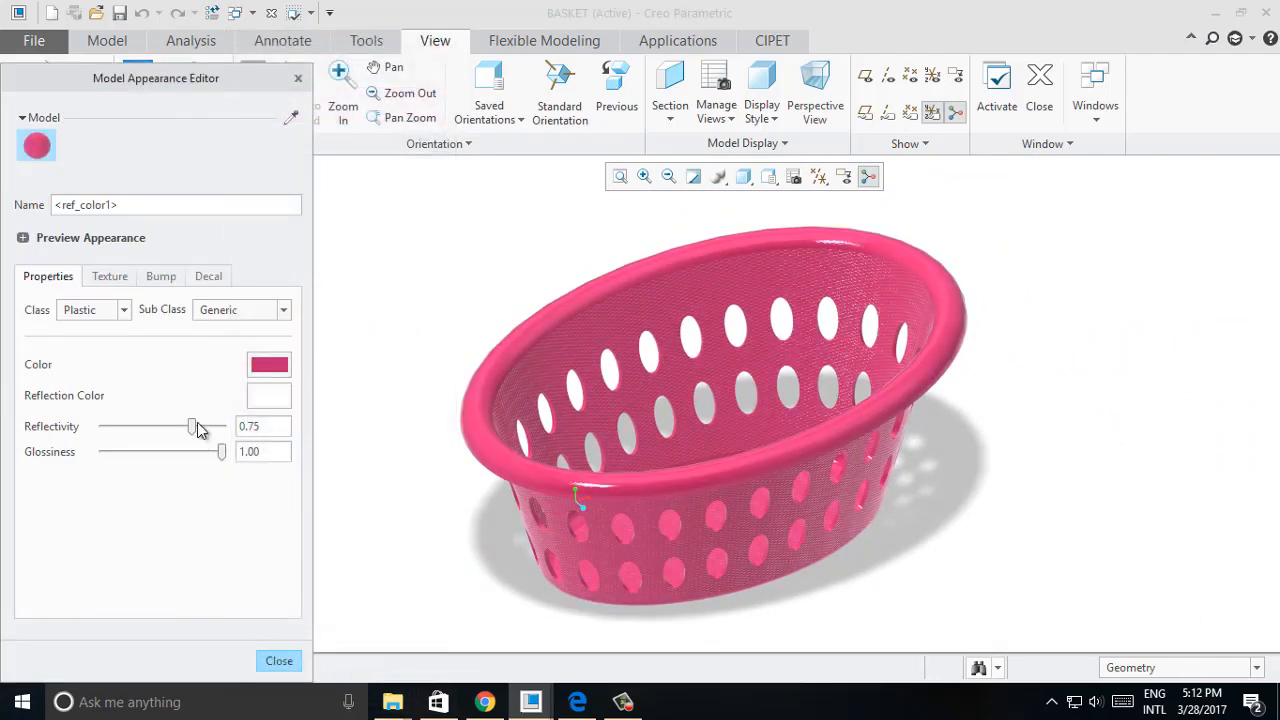
# Set the pink appearance's reflectivity to 0.73 and glossiness to 0.63, and close the appearance editor.
pyautogui.moveTo(207, 428); pyautogui.dragTo(180, 457)
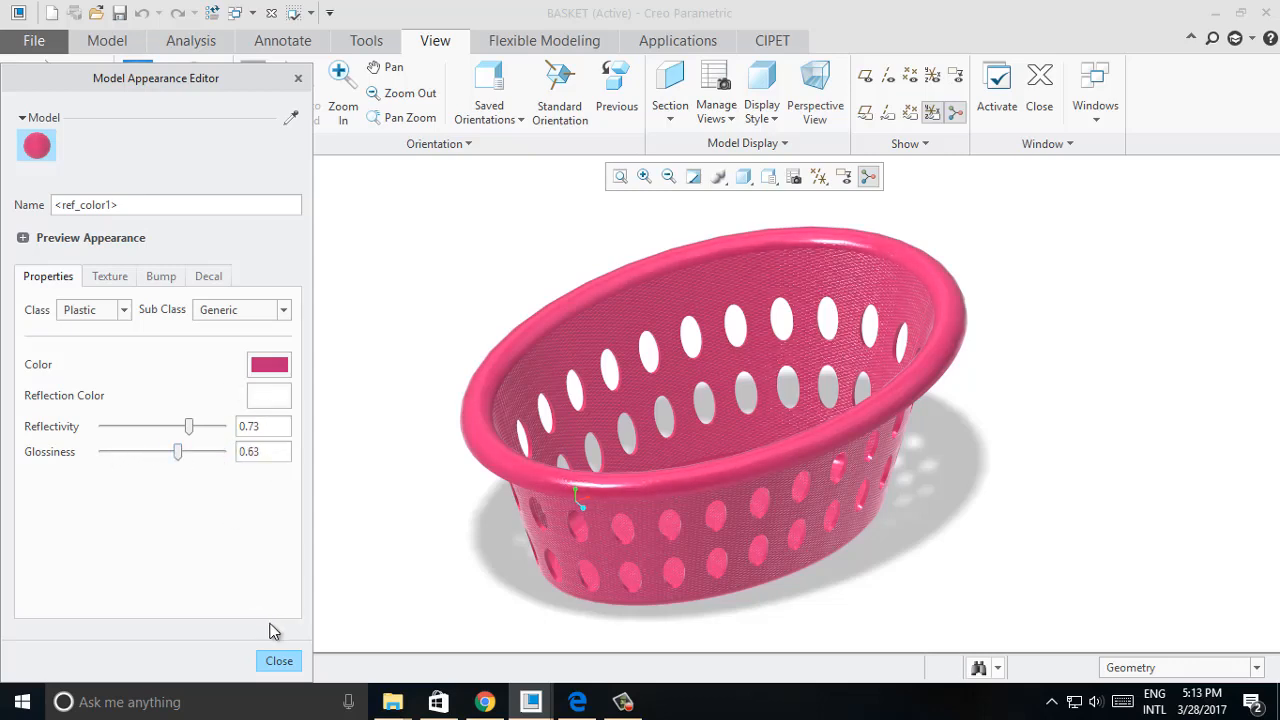
pyautogui.click(266, 398)
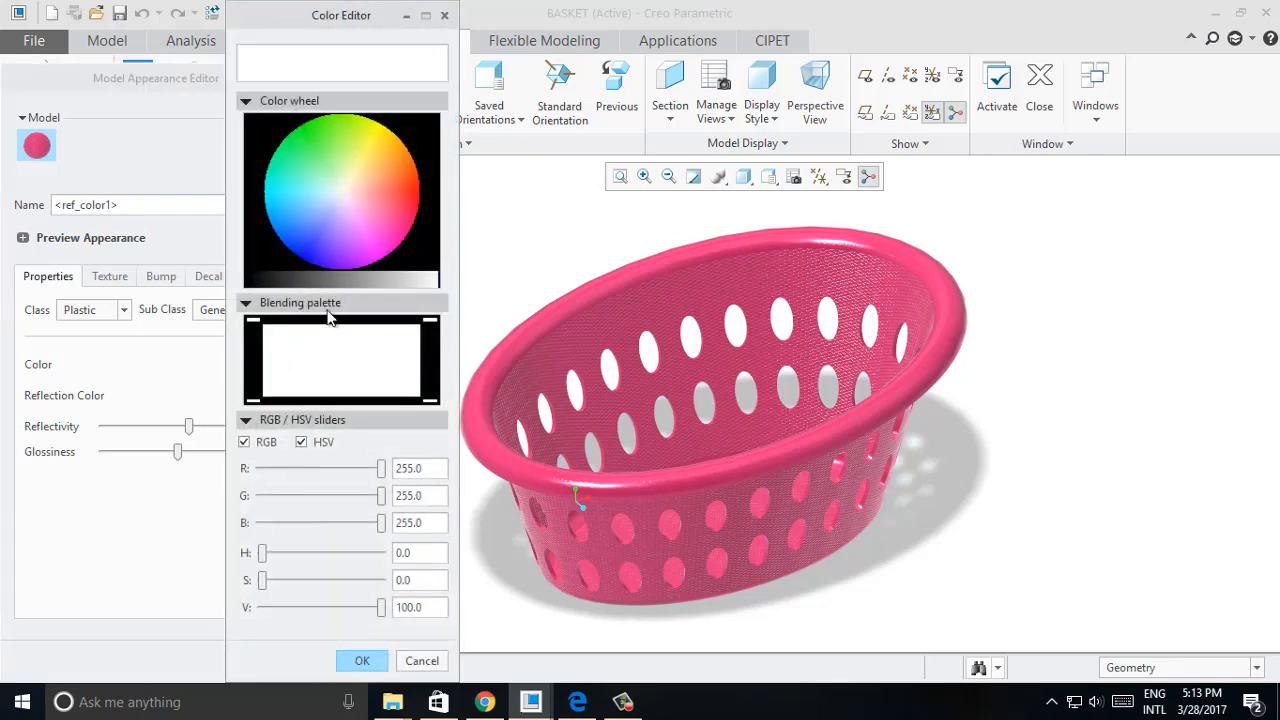
pyautogui.click(444, 15)
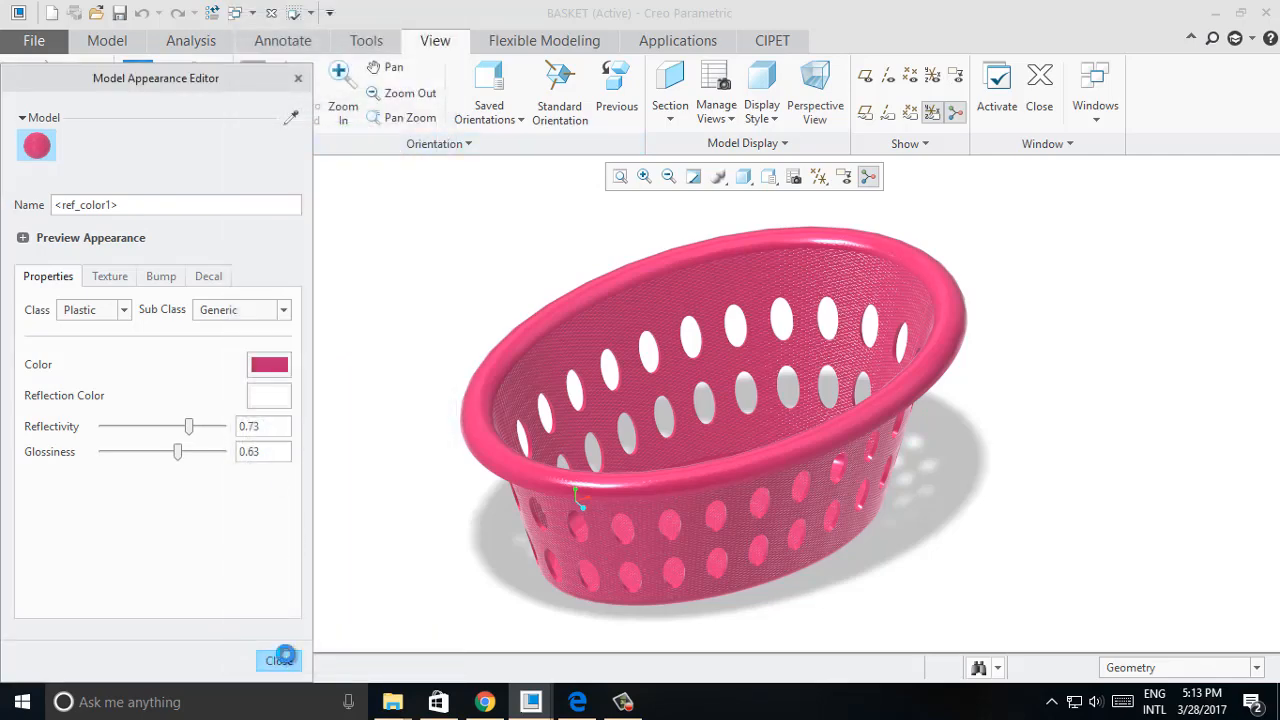
pyautogui.click(277, 657)
pyautogui.moveTo(407, 364)
pyautogui.mouseDown(button='middle')
pyautogui.moveTo(460, 431)
pyautogui.moveTo(394, 380)
pyautogui.moveTo(383, 337)
pyautogui.mouseUp(button='middle')
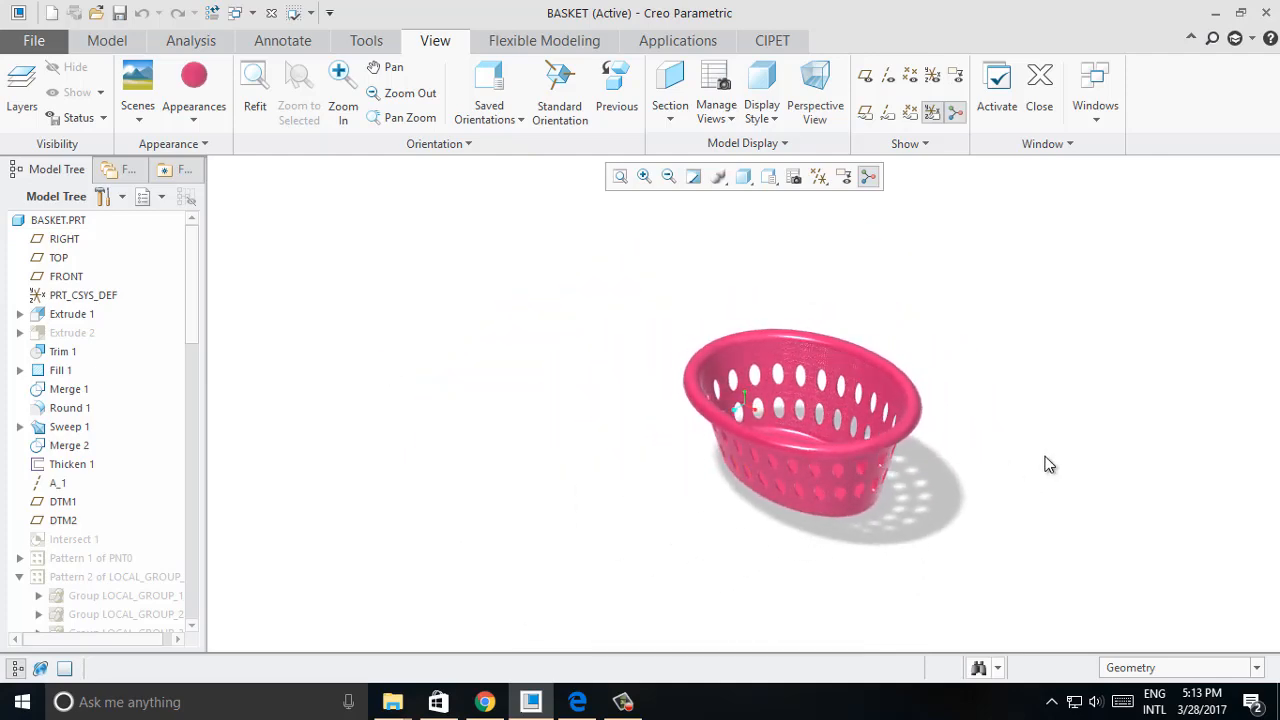
pyautogui.hotkey('ctrl', 'd')
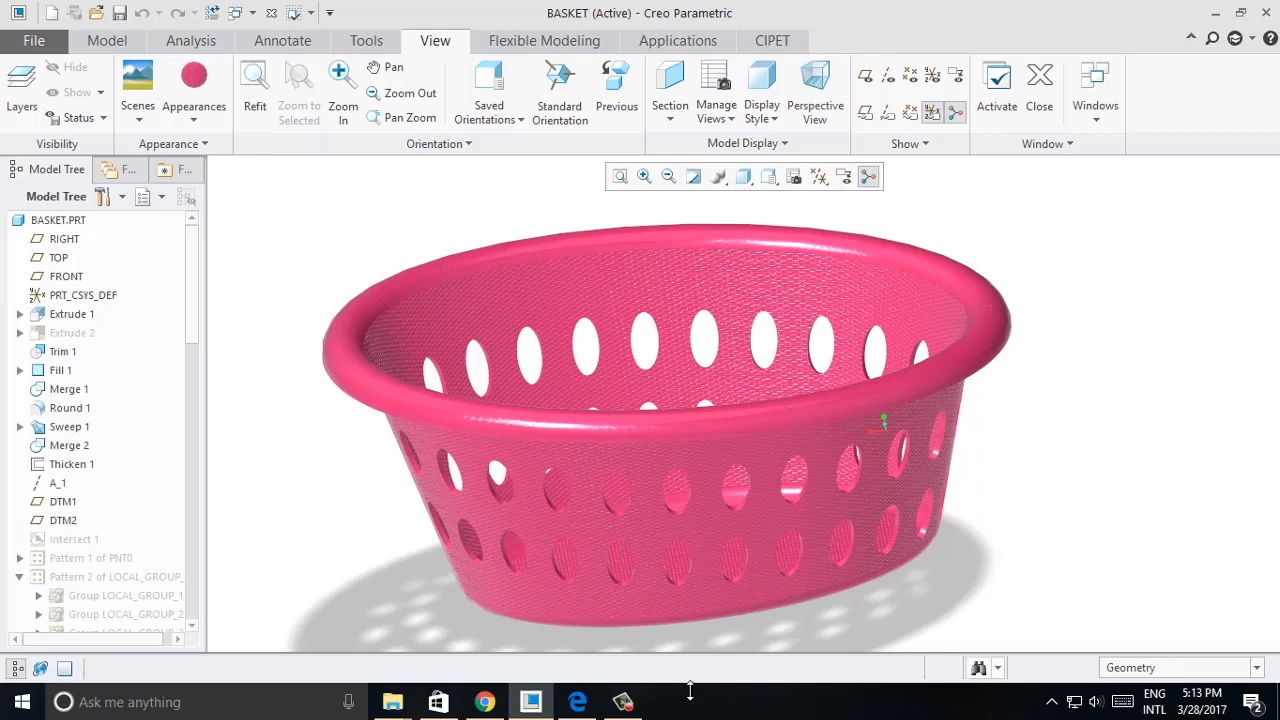
pyautogui.click(623, 702)
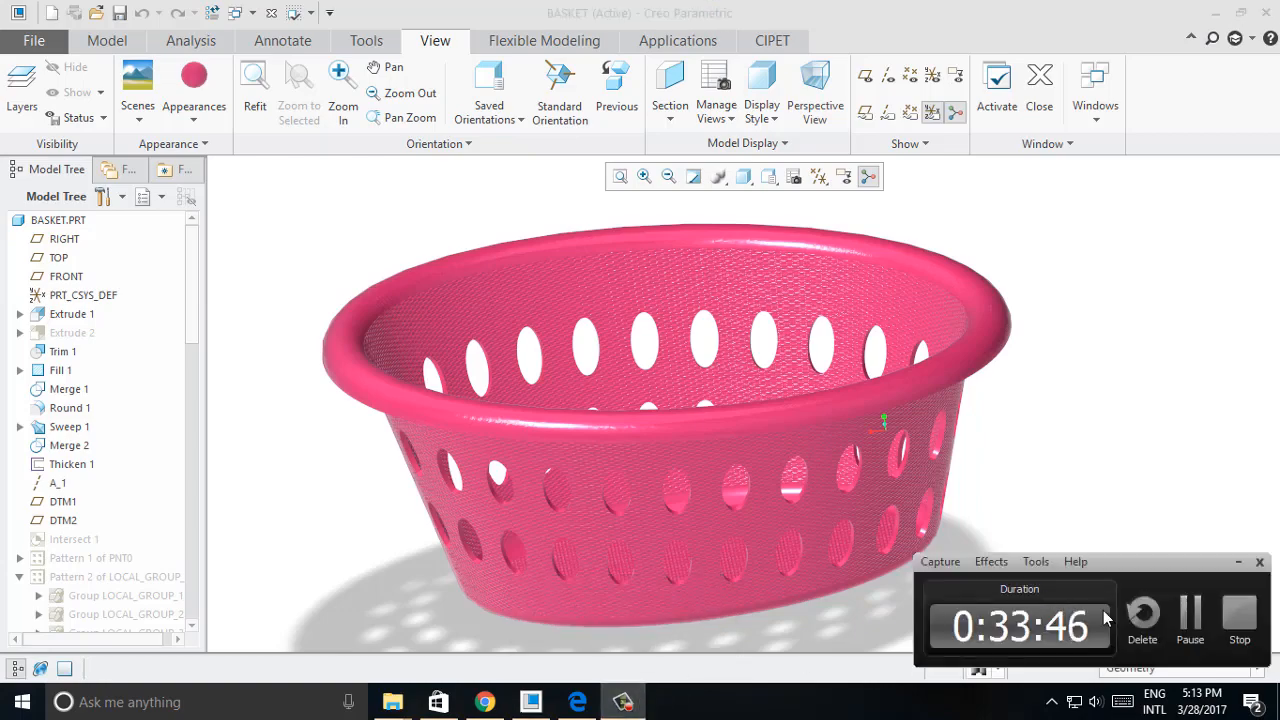
pyautogui.click(1243, 615)
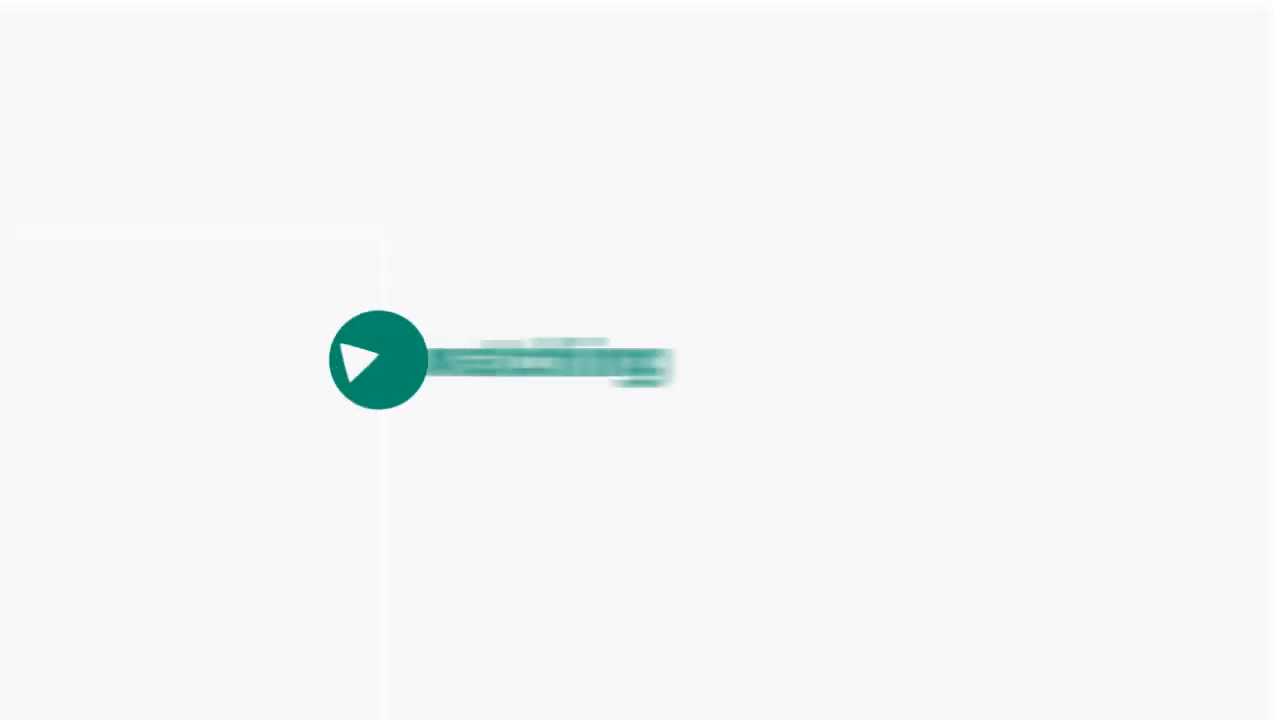